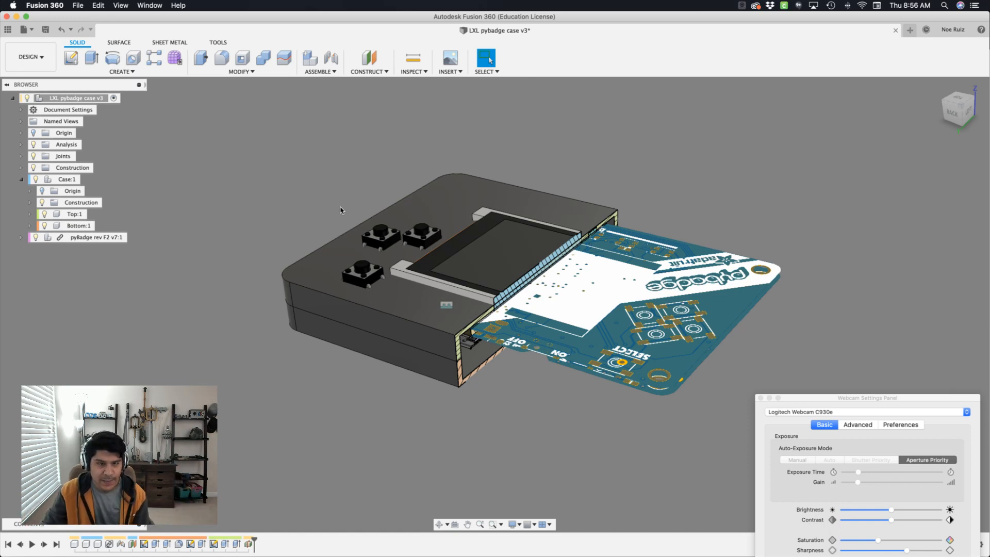
# Step: Hide the section analysis to display the whole case
pyautogui.click(34, 156)
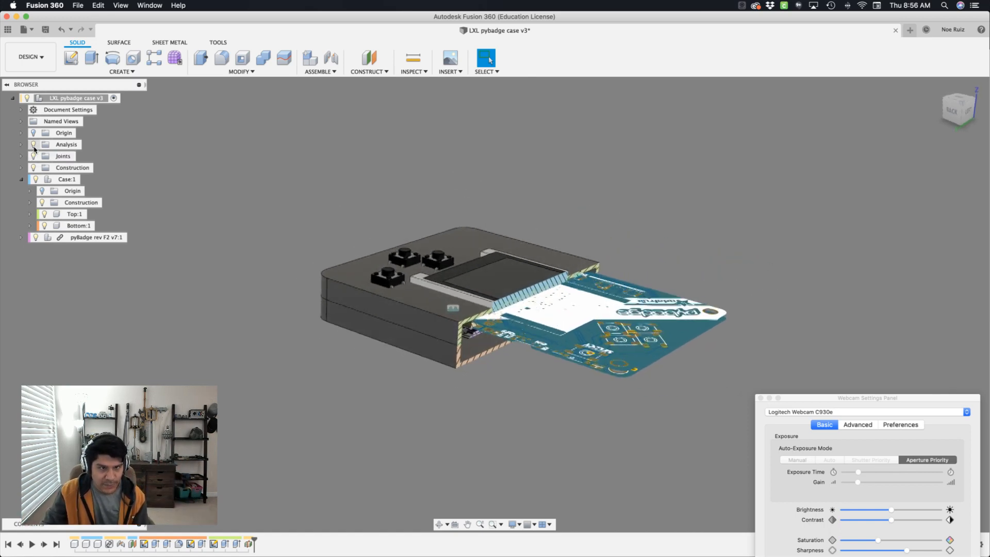
pyautogui.keyDown('shift'); pyautogui.moveTo(288, 237); pyautogui.dragTo(439, 269, button='middle'); pyautogui.keyUp('shift')
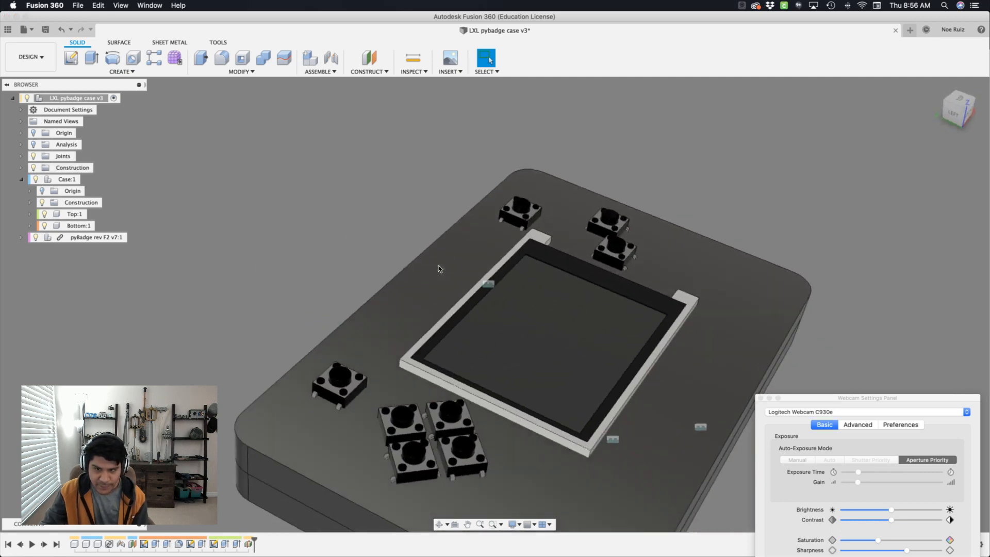
# Step: Temporarily hide the Case component to examine the power switch and connector along the board's edge, and show the case again
pyautogui.click(35, 180)
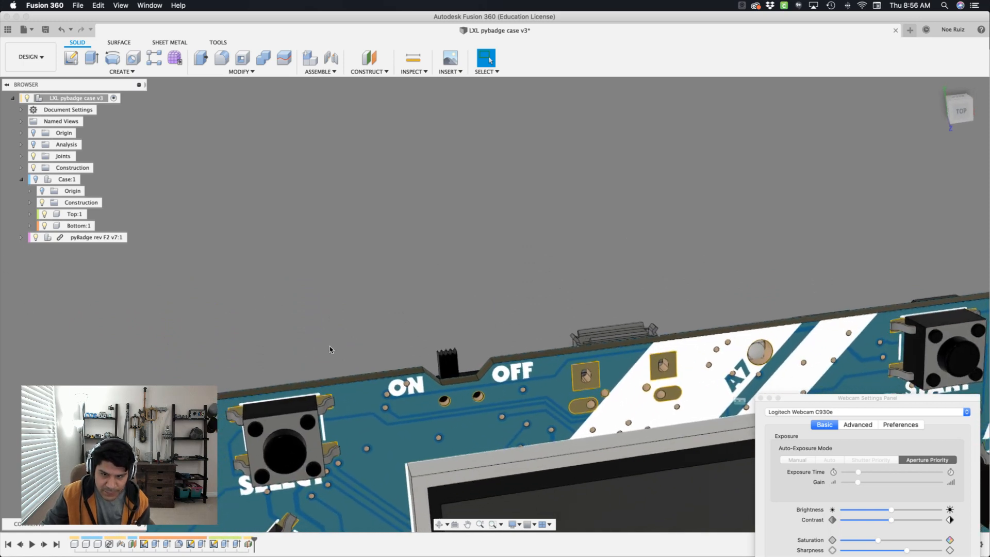
pyautogui.scroll(5, 331, 350)
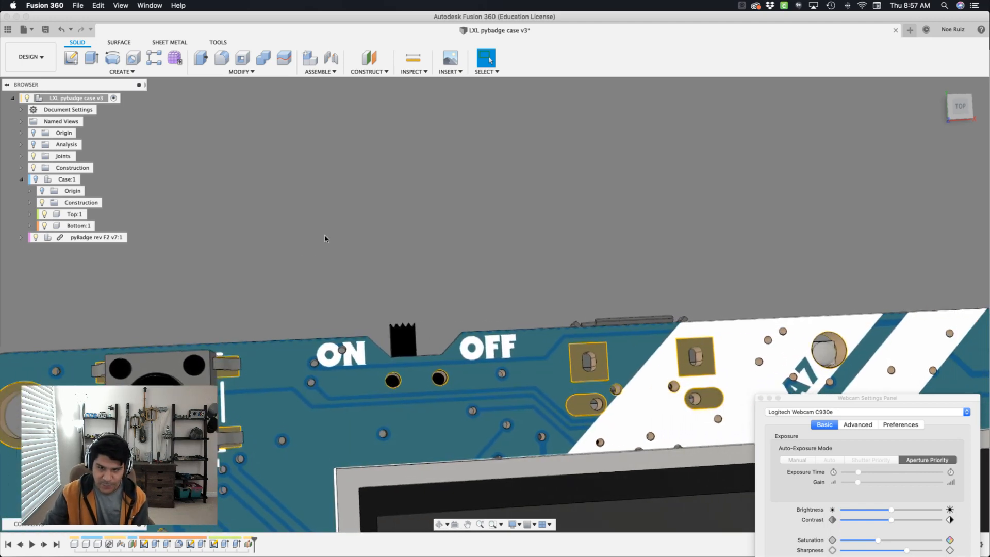
pyautogui.click(30, 177)
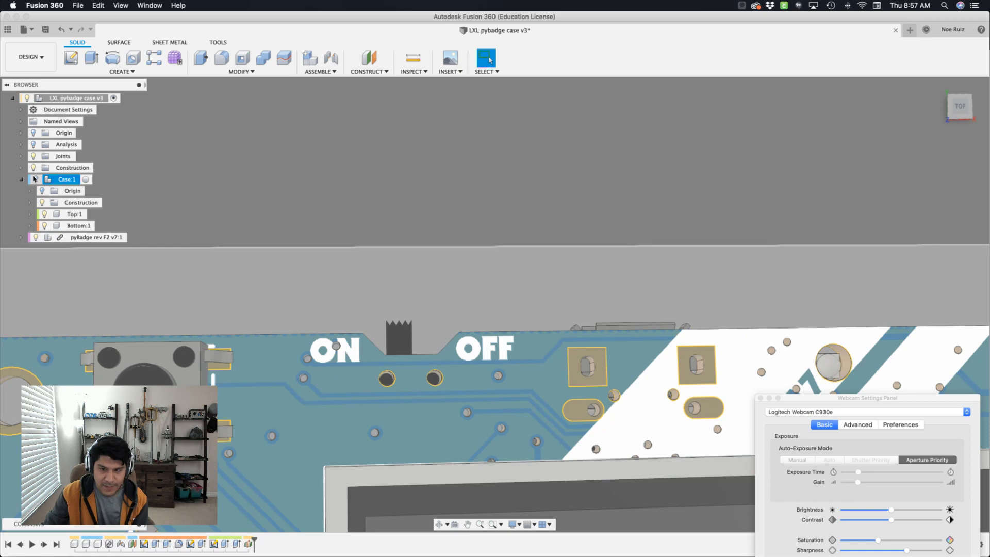
pyautogui.click(35, 180)
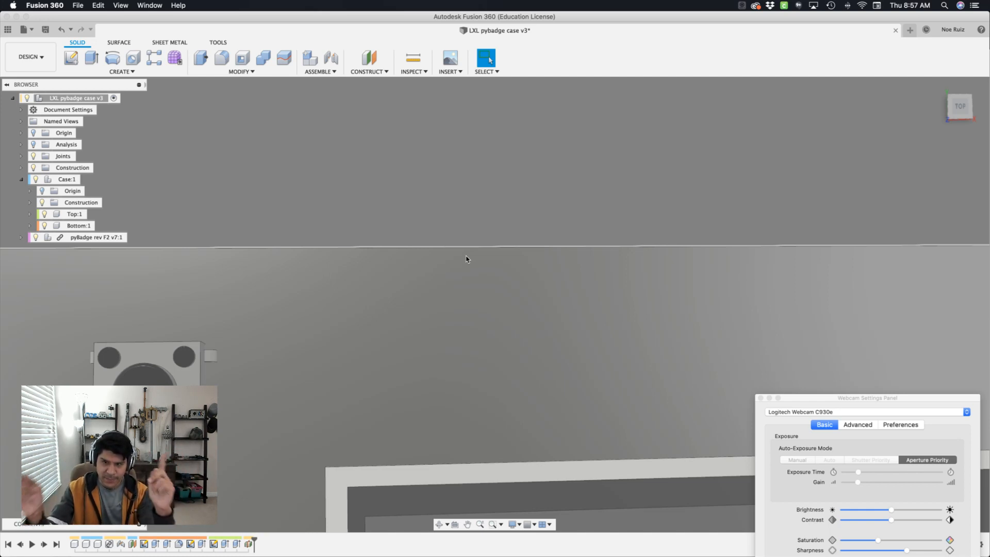
# Step: Activate the Top component of the case and expand its bodies and sketches in the component tree
pyautogui.scroll(-5, 466, 259)
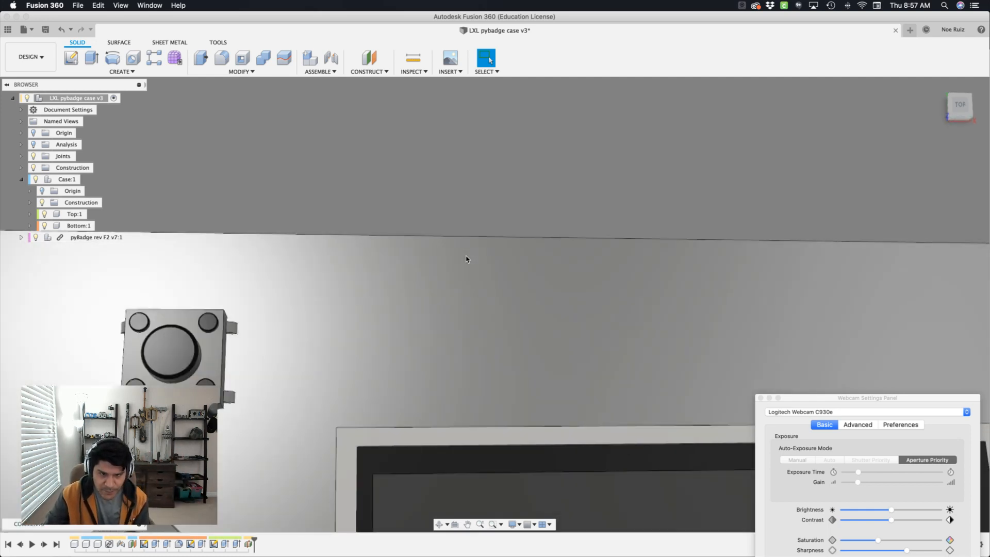
pyautogui.scroll(-5, 466, 259)
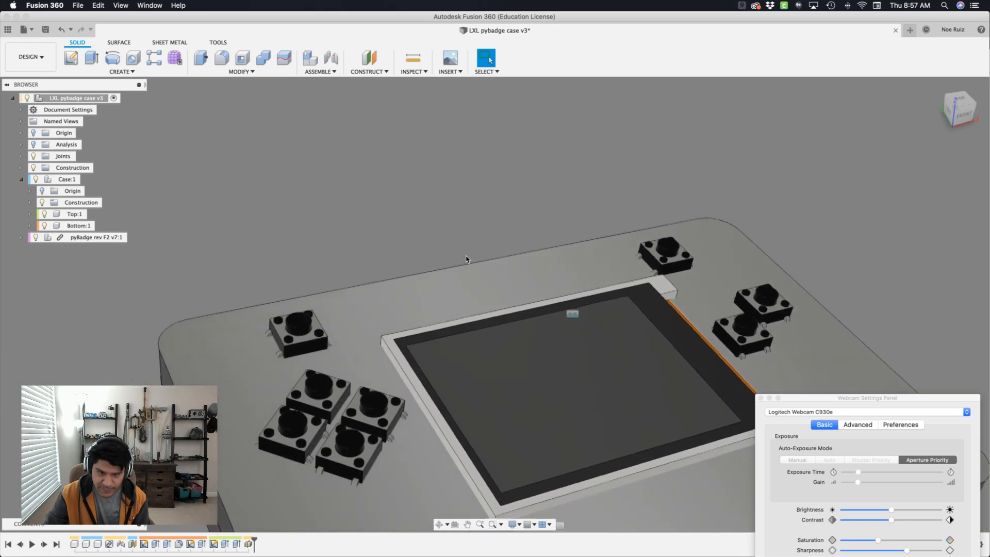
pyautogui.scroll(-3, 467, 259)
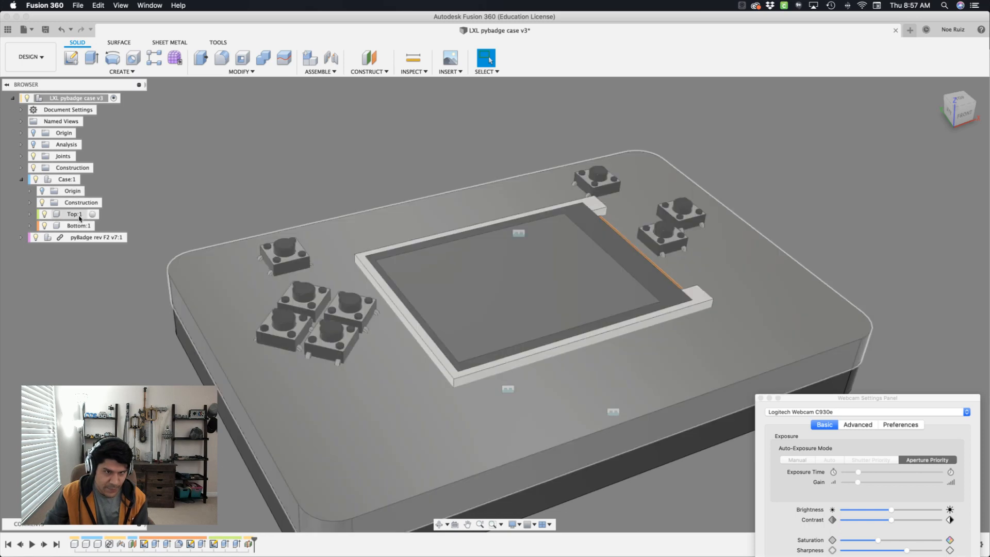
pyautogui.rightClick(77, 215)
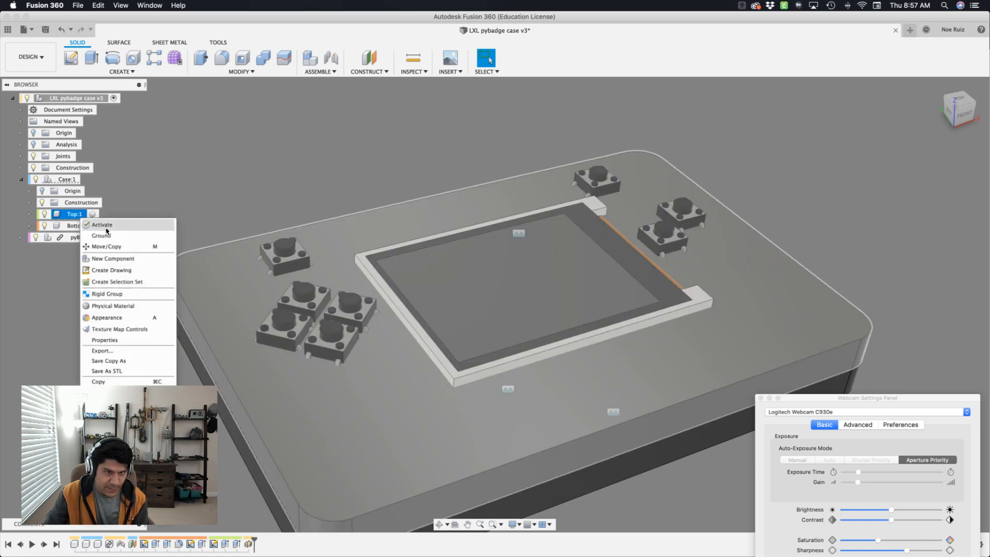
pyautogui.click(110, 227)
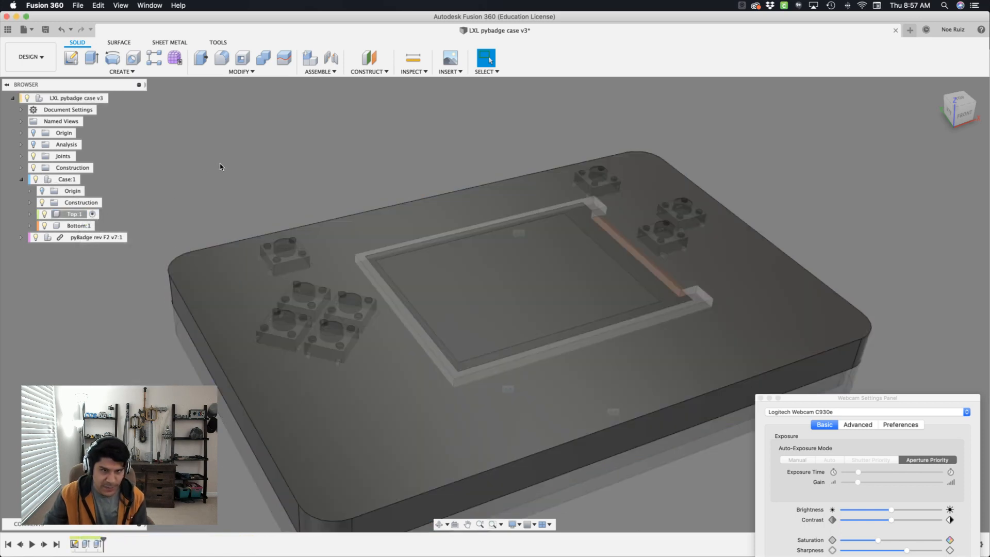
pyautogui.click(30, 214)
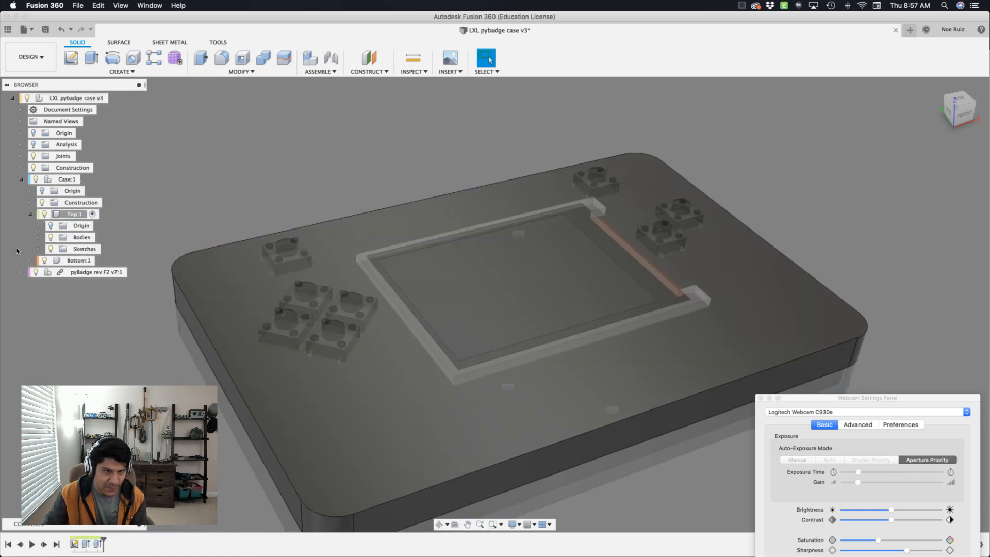
pyautogui.click(40, 249)
pyautogui.click(39, 237)
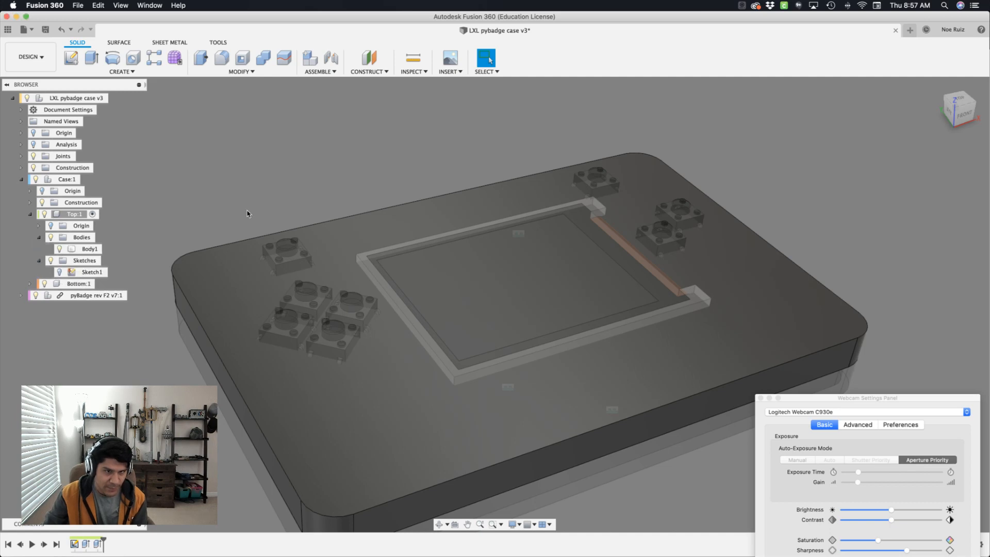
# Step: Create a new sketch on the upper flat face of the Top component
pyautogui.scroll(-3, 247, 213)
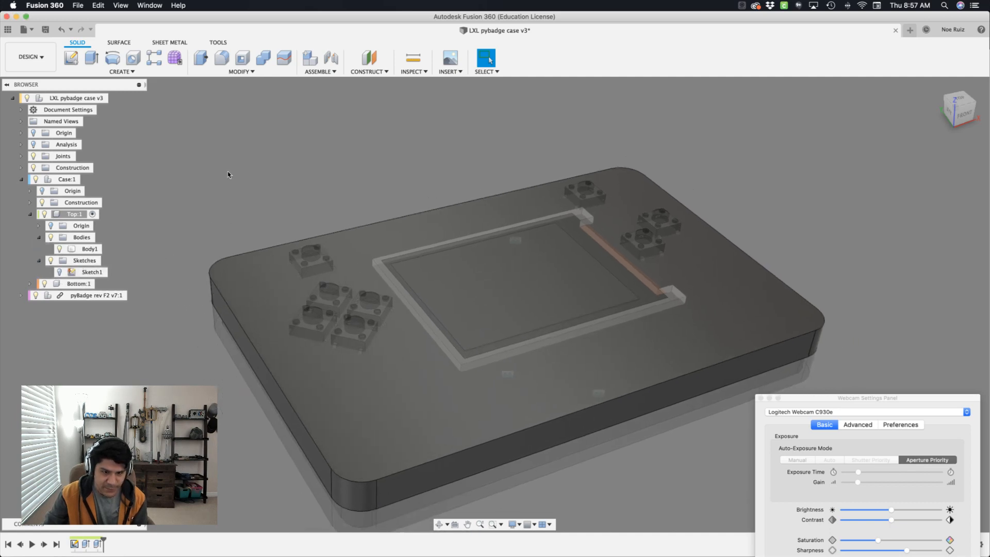
pyautogui.click(266, 265)
pyautogui.press('s')
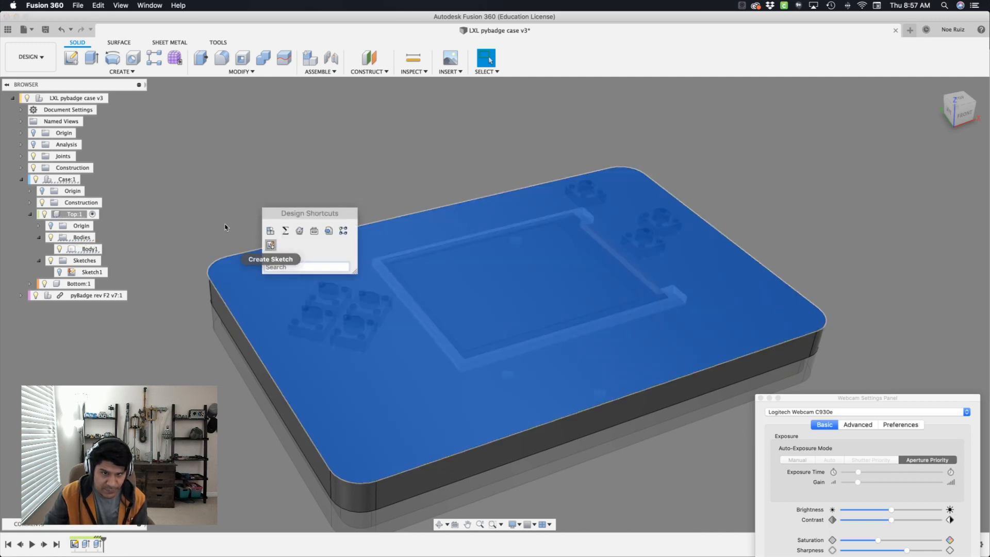
pyautogui.click(271, 245)
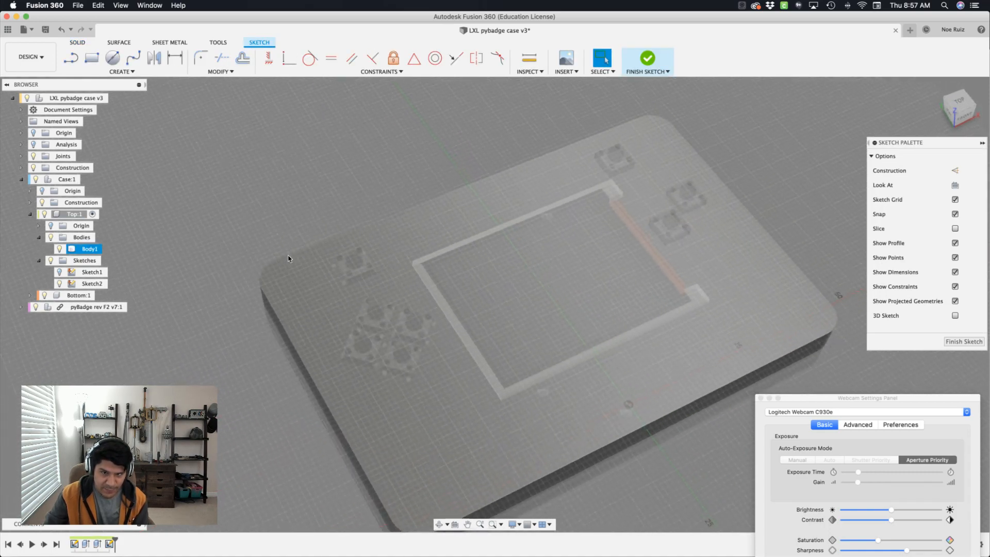
# Step: Project the outer edges of two opposite directional buttons into the sketch, keeping the projection link
pyautogui.scroll(5, 389, 302)
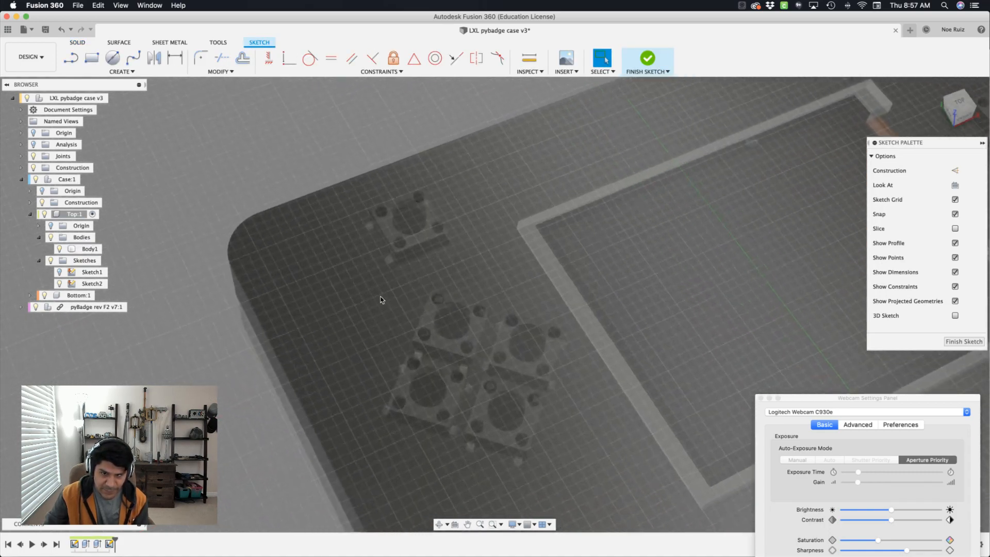
pyautogui.scroll(5, 381, 300)
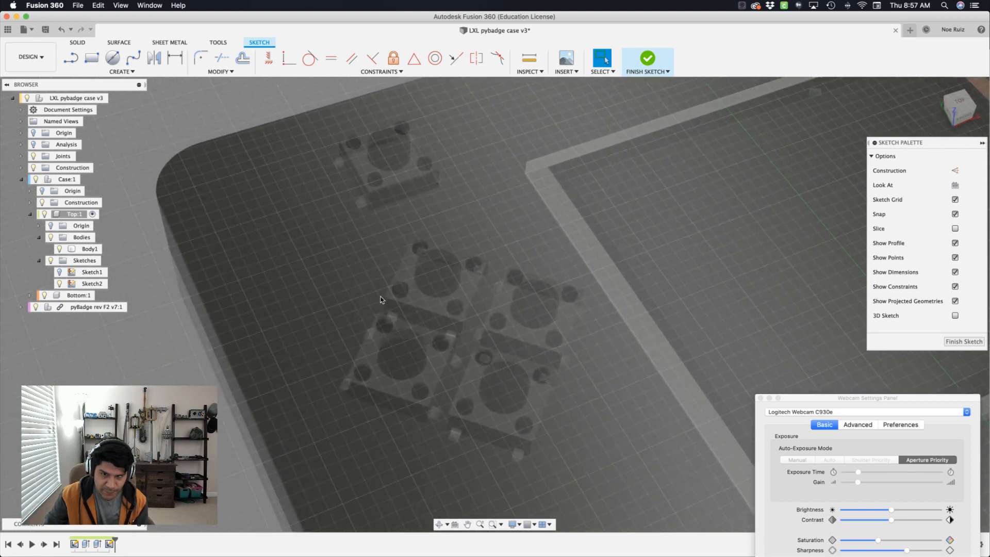
pyautogui.keyDown('shift'); pyautogui.hscroll(5, 381, 299); pyautogui.keyUp('shift')
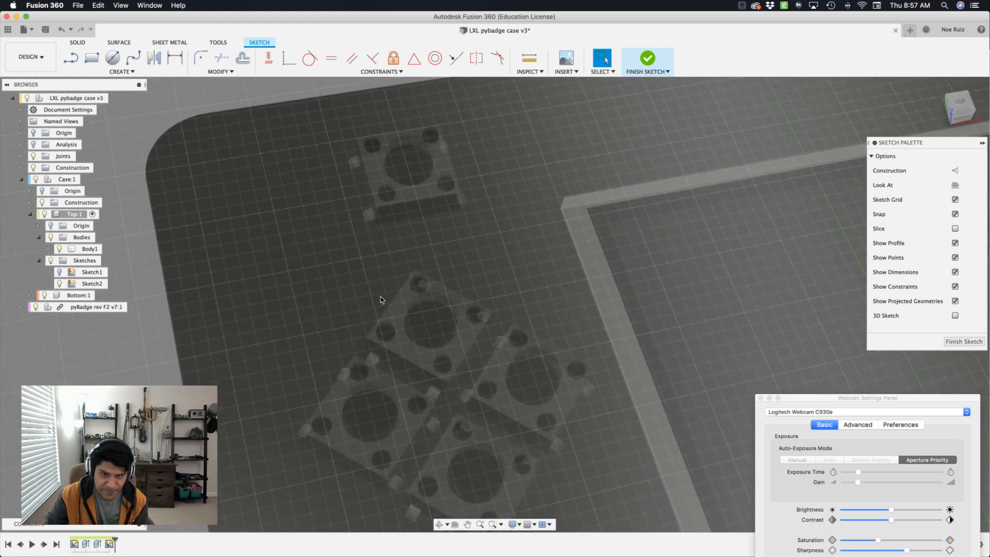
pyautogui.scroll(3, 381, 299)
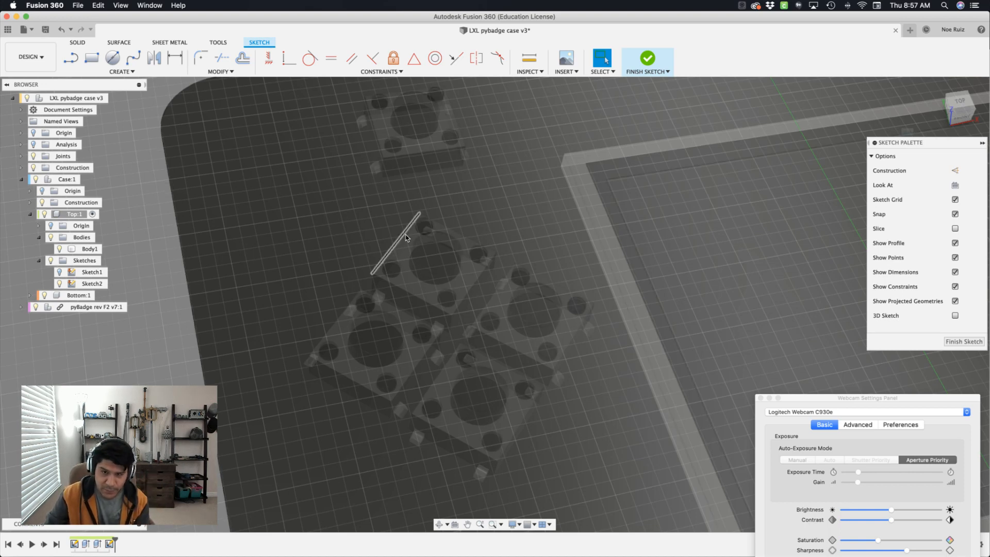
pyautogui.click(360, 230)
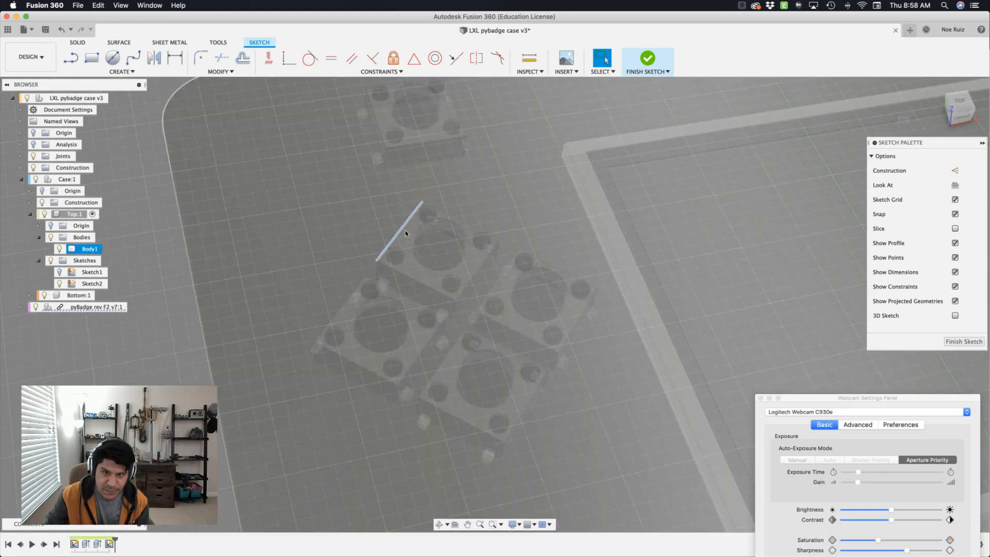
pyautogui.press('s')
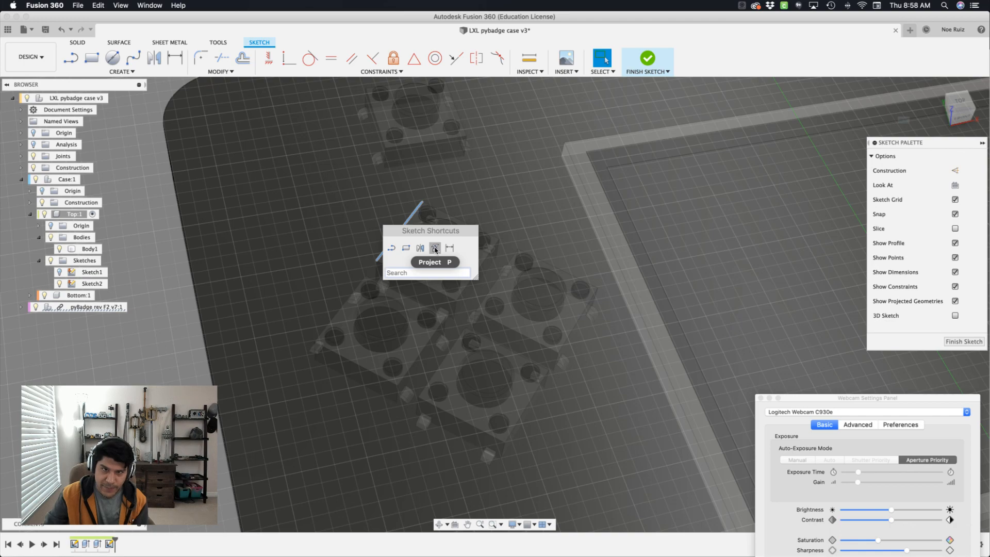
pyautogui.click(435, 248)
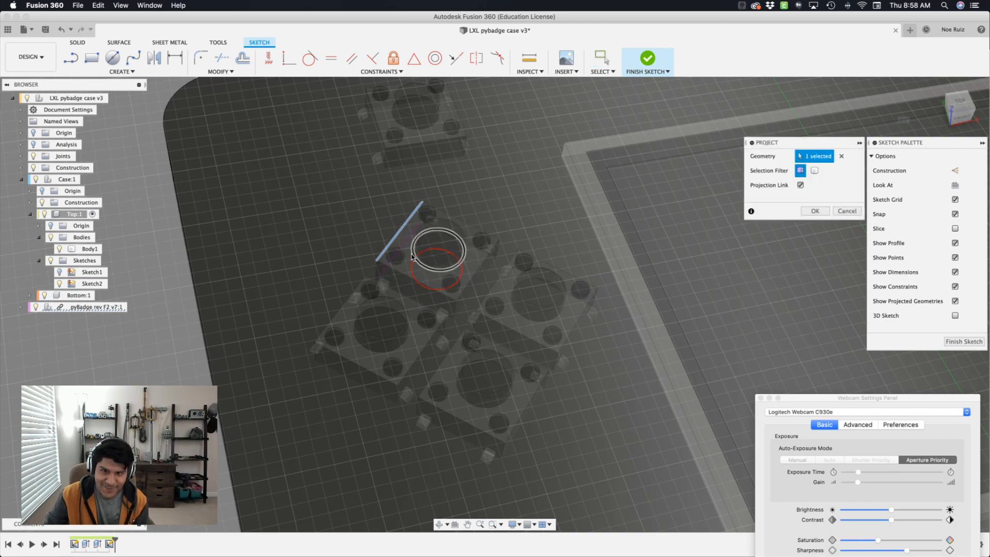
pyautogui.click(420, 248)
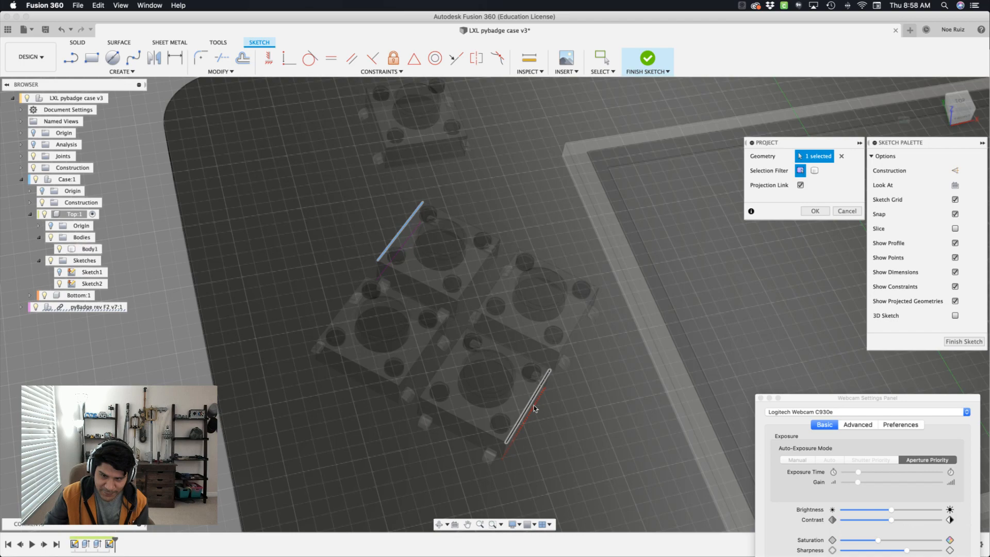
pyautogui.keyDown('shift'); pyautogui.moveTo(535, 406); pyautogui.dragTo(507, 412, button='middle'); pyautogui.keyUp('shift')
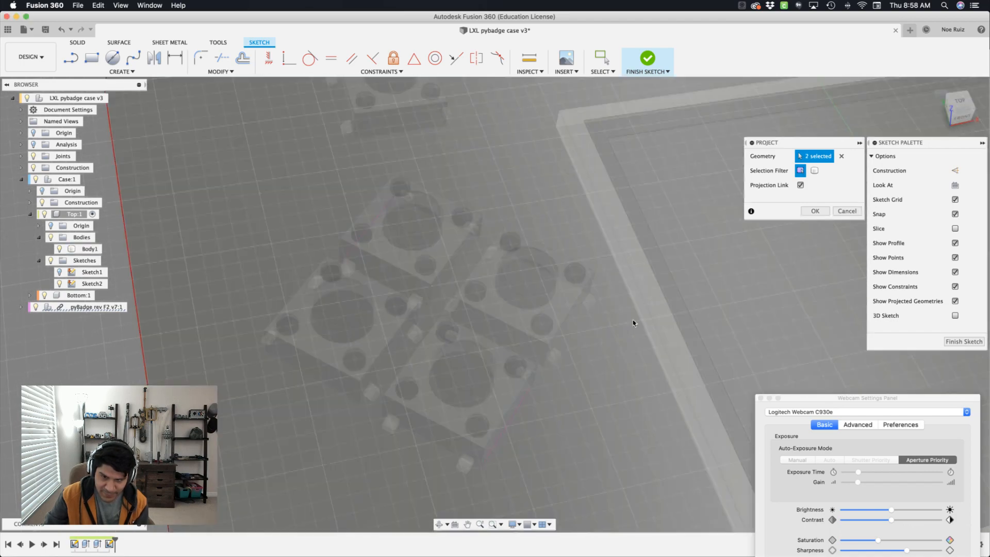
pyautogui.click(813, 212)
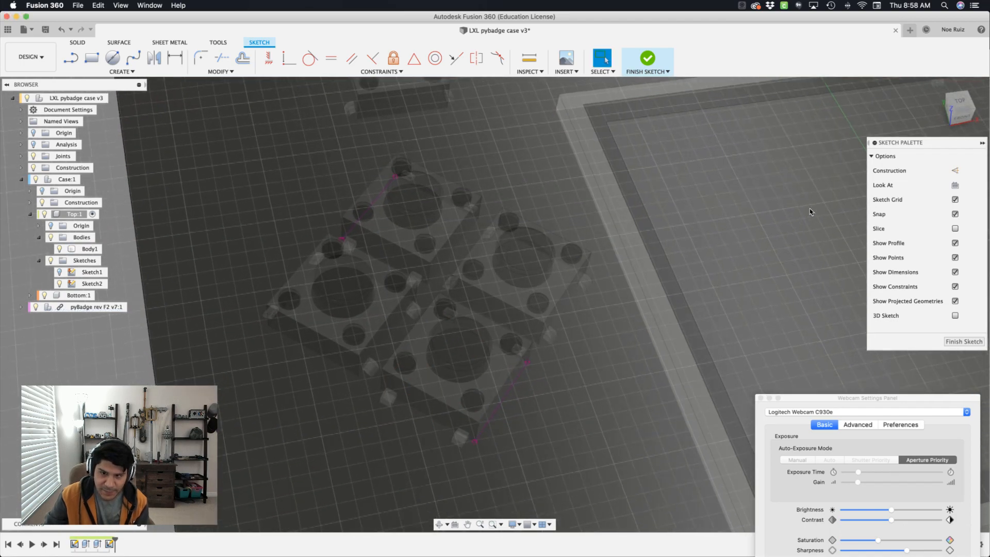
# Step: Sketch a closed four-sided outline with lines, loosely surrounding the four directional buttons
pyautogui.scroll(-4, 783, 263)
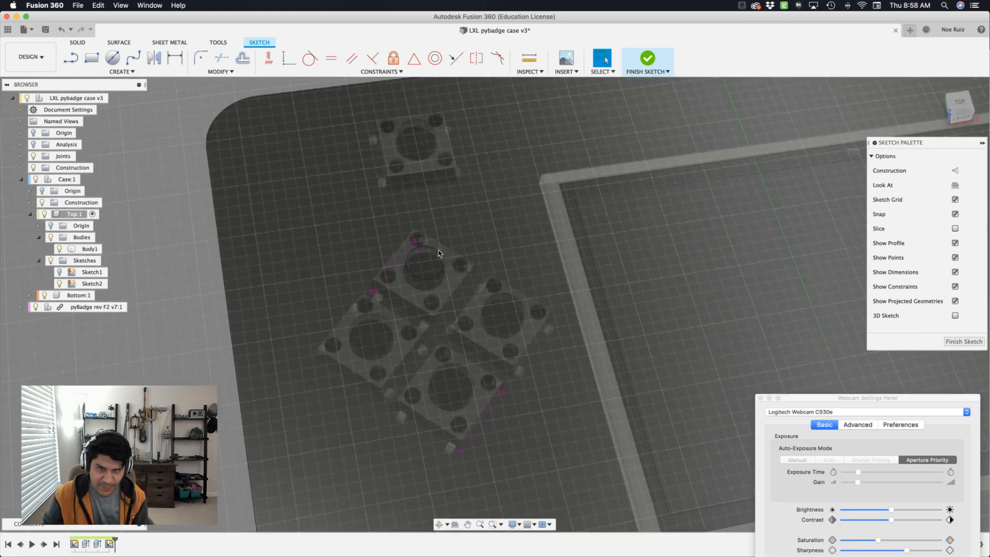
pyautogui.keyDown('shift'); pyautogui.moveTo(439, 253); pyautogui.dragTo(423, 248, button='middle'); pyautogui.keyUp('shift')
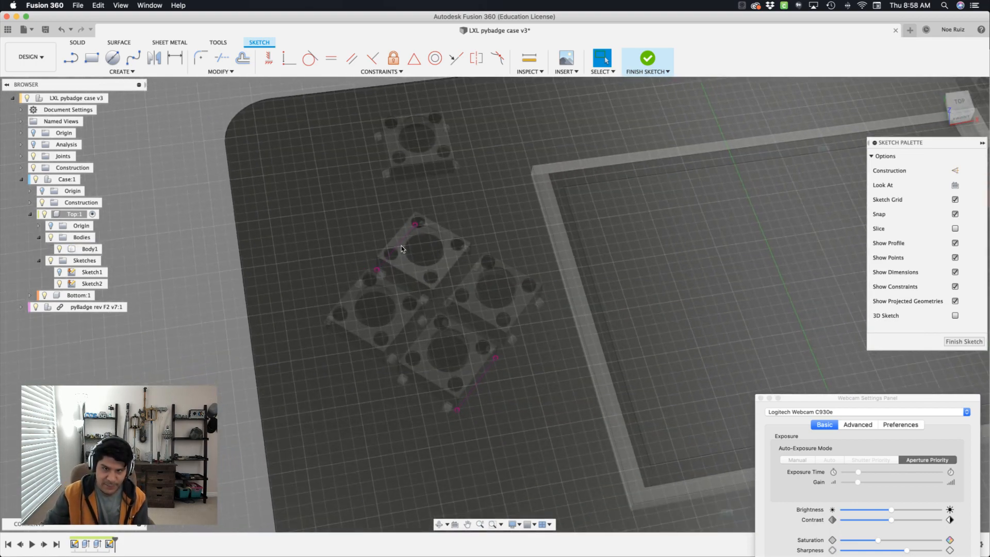
pyautogui.scroll(2, 352, 332)
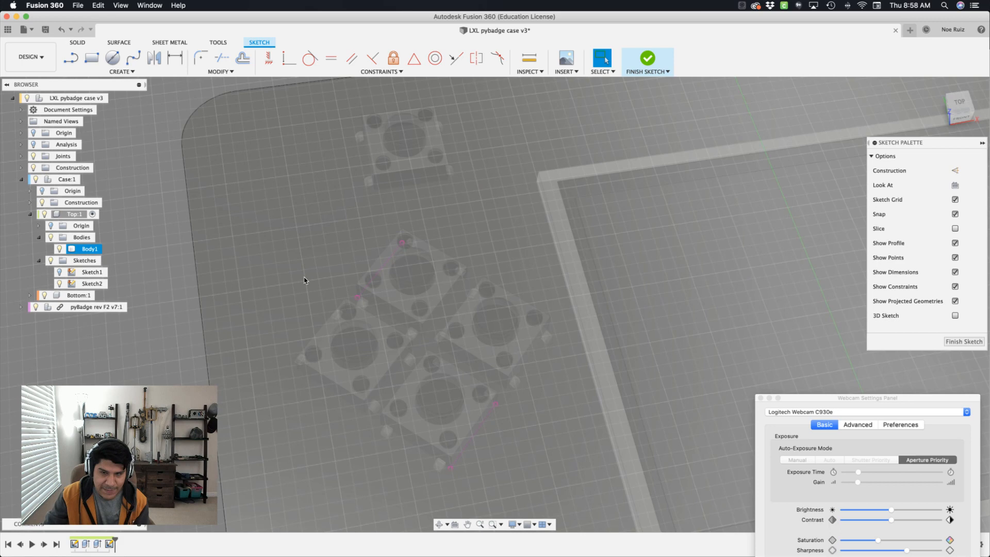
pyautogui.press('s')
pyautogui.click(314, 302)
pyautogui.click(397, 213)
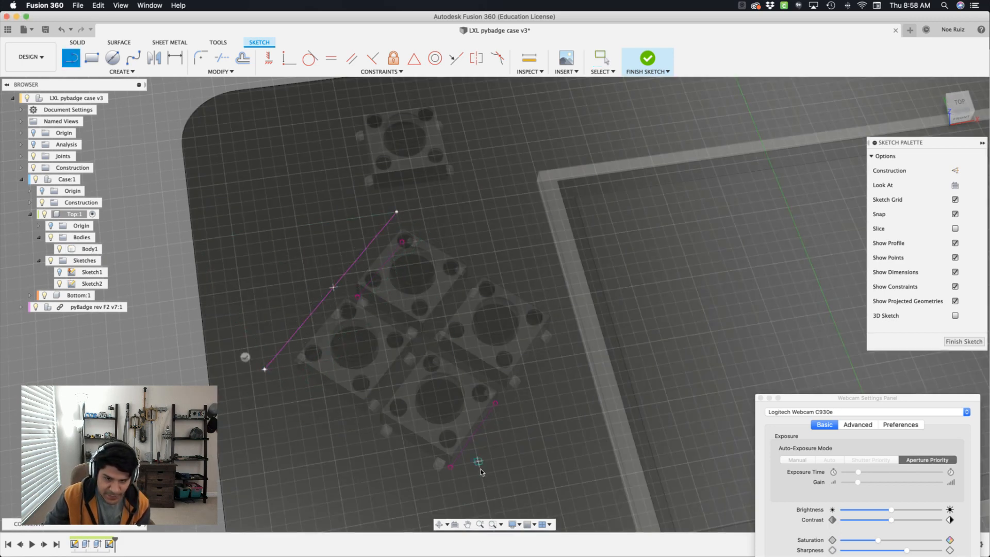
pyautogui.click(451, 501)
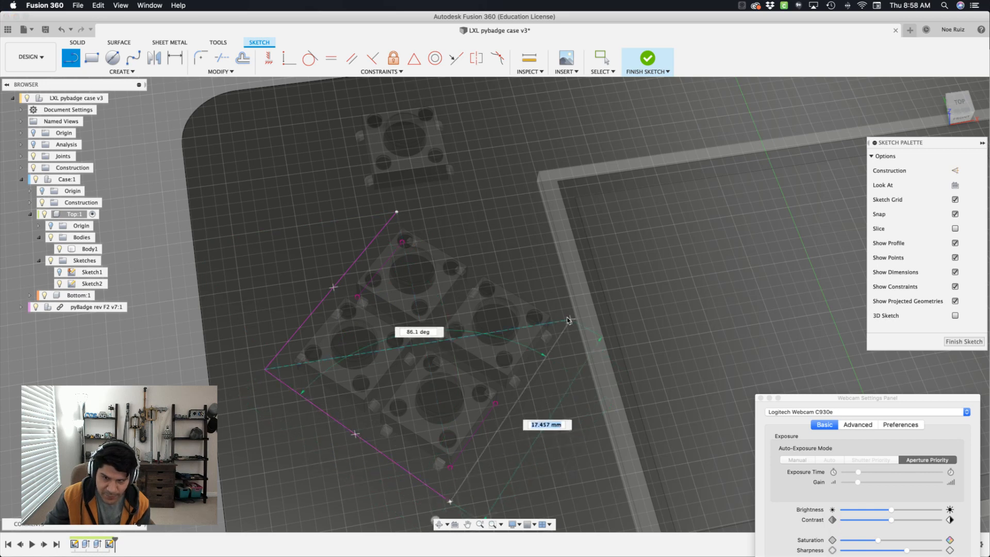
pyautogui.click(397, 212)
# Step: Apply Parallel constraints between the two opposite outline sides and the projected button edges next to them
pyautogui.moveTo(281, 254)
pyautogui.keyDown('shift'); pyautogui.mouseDown(button='middle')
pyautogui.moveTo(275, 250)
pyautogui.moveTo(444, 274)
pyautogui.moveTo(445, 265)
pyautogui.mouseUp(button='middle'); pyautogui.keyUp('shift')
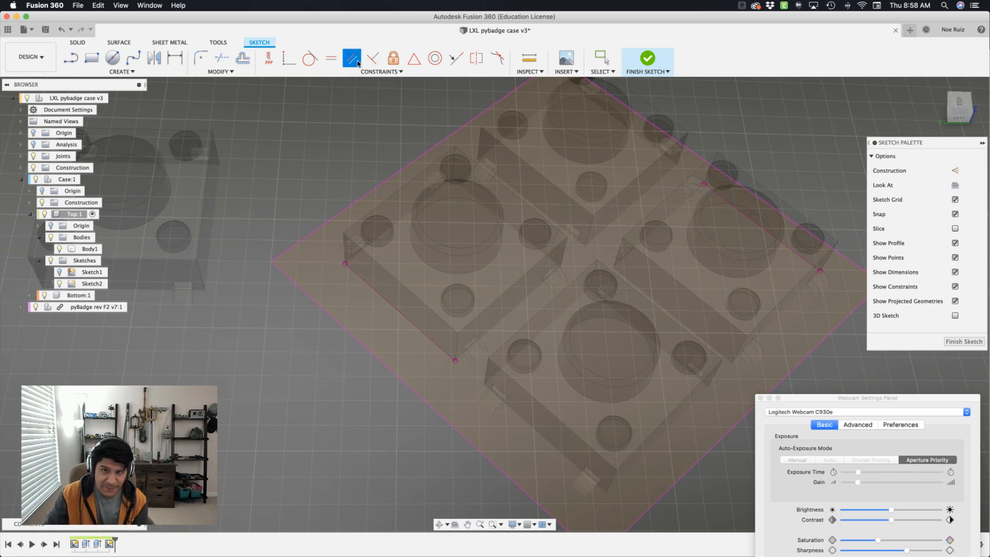
pyautogui.click(338, 320)
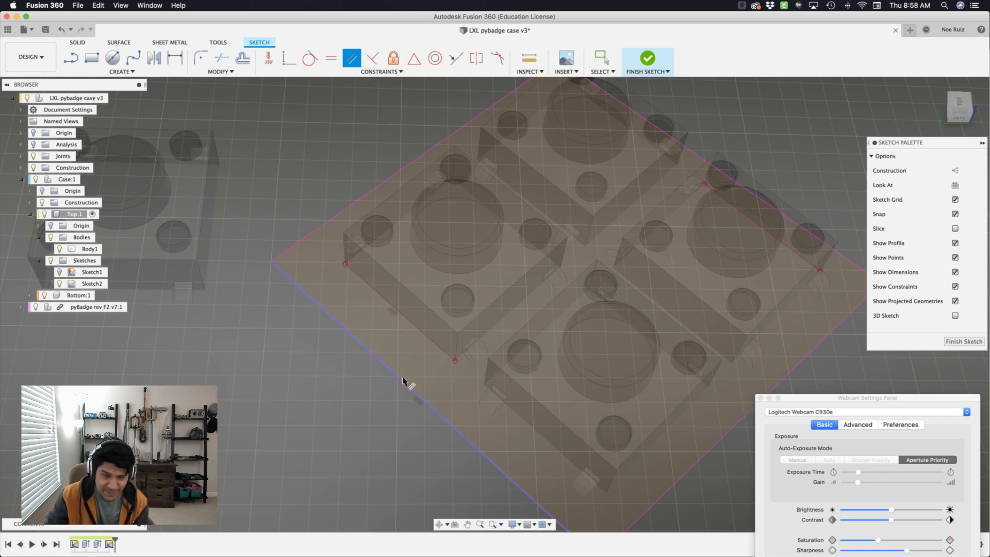
pyautogui.scroll(5, 585, 342)
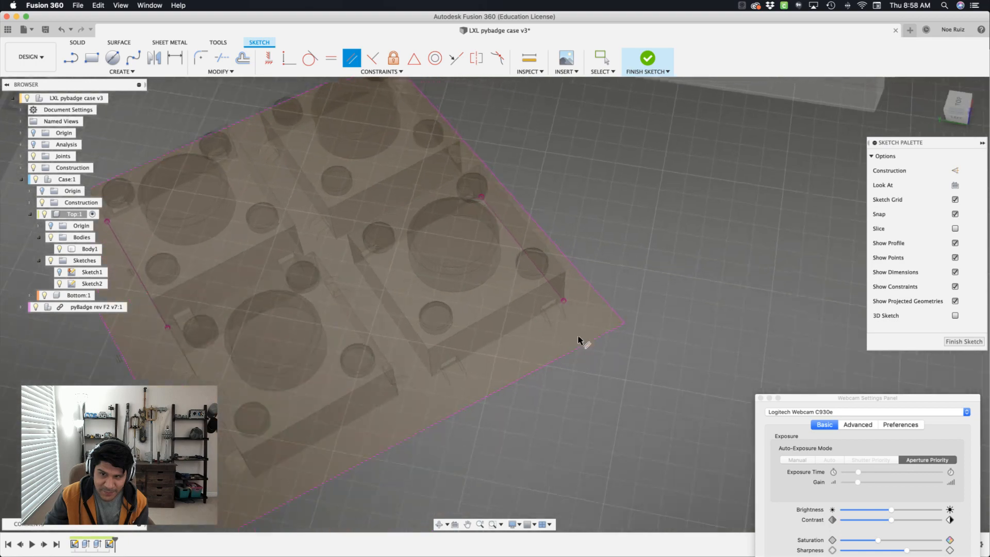
pyautogui.keyDown('shift'); pyautogui.scroll(10, 361, 277); pyautogui.keyUp('shift')
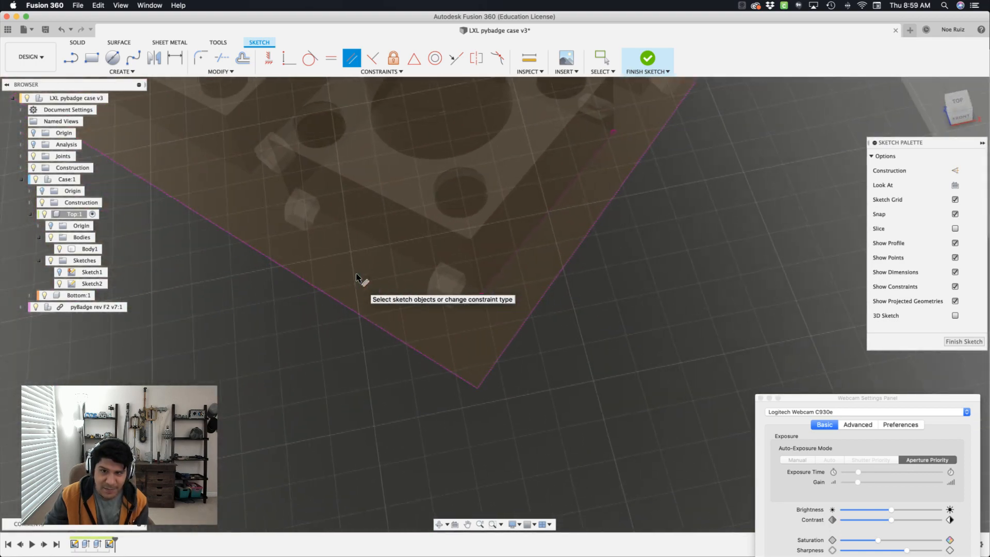
pyautogui.scroll(-3, 359, 279)
pyautogui.click(525, 288)
pyautogui.scroll(-10, 491, 263)
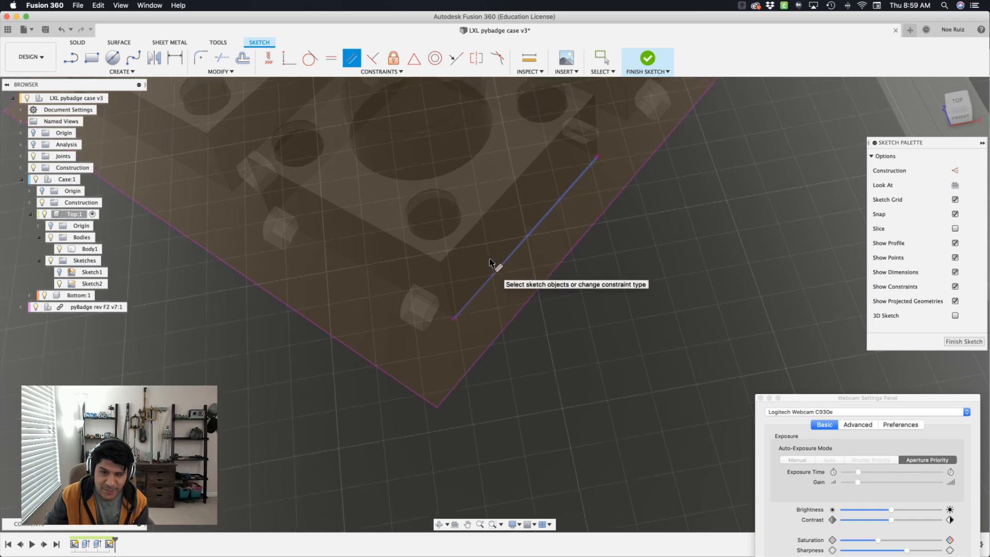
pyautogui.keyDown('shift'); pyautogui.hscroll(2, 490, 263); pyautogui.keyUp('shift')
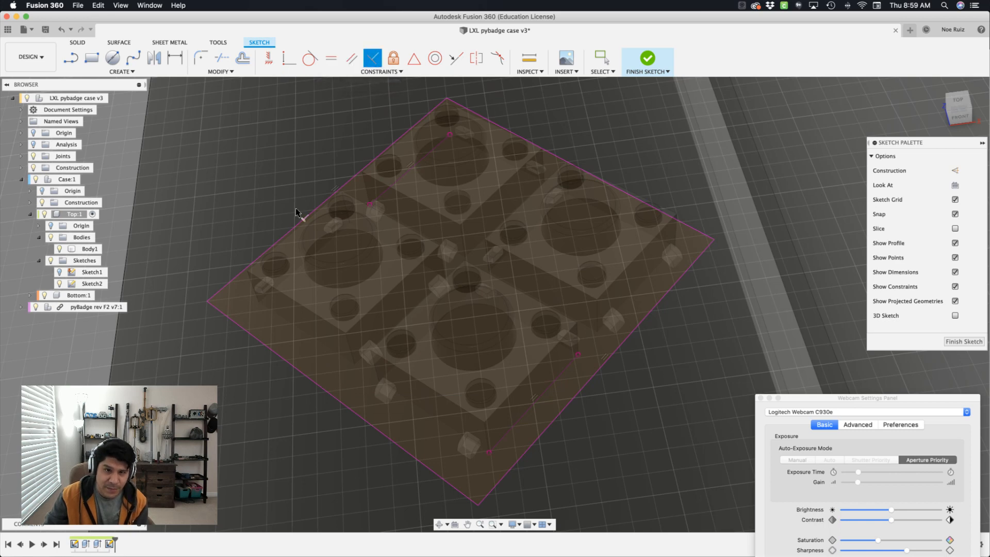
# Step: Apply Perpendicular constraints to make the other two outline sides square to the sides parallel with the projected edges
pyautogui.click(219, 286)
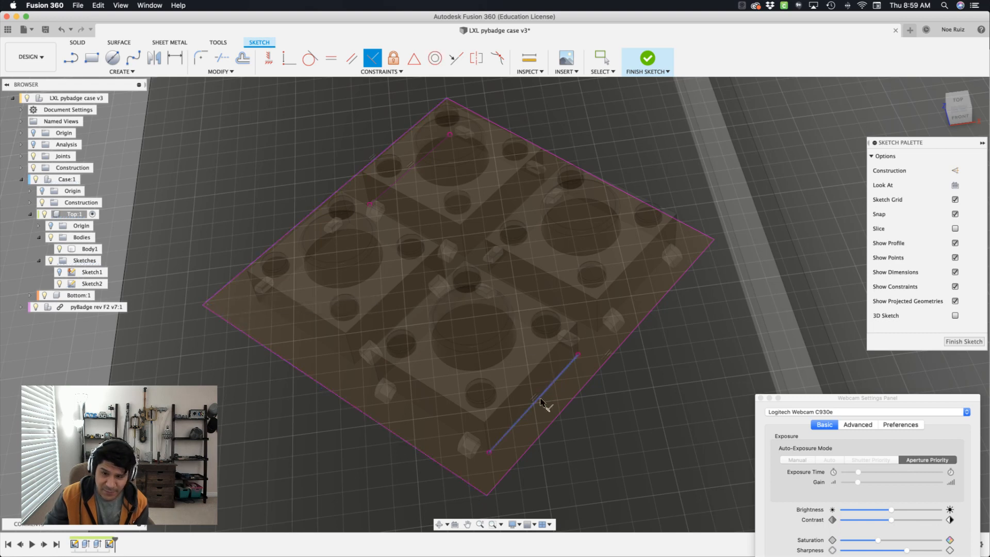
pyautogui.click(471, 483)
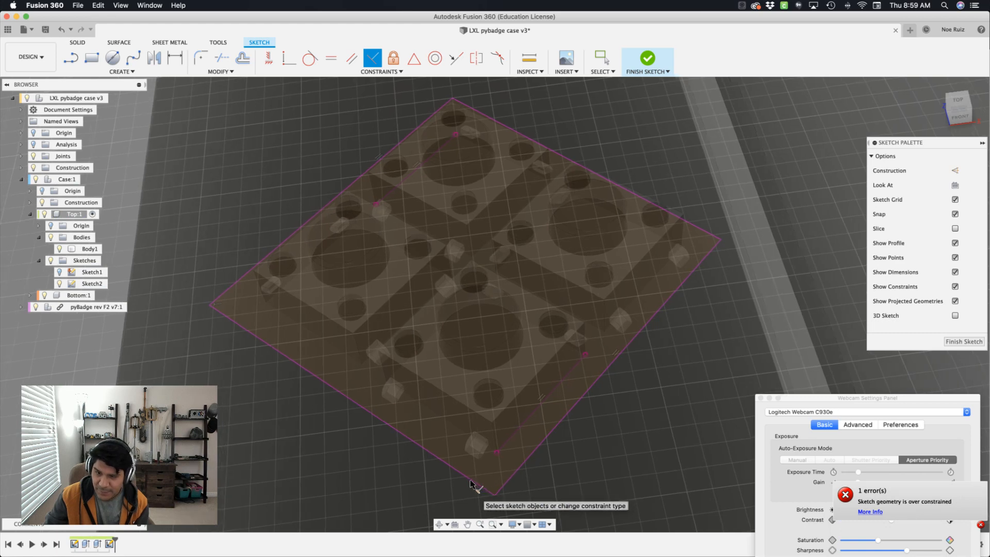
pyautogui.click(490, 116)
pyautogui.click(448, 101)
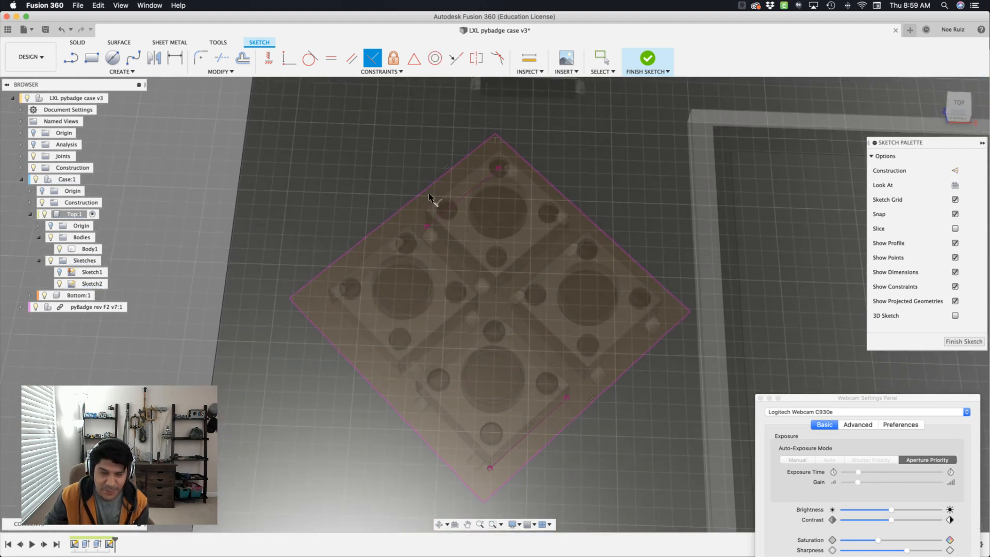
# Step: Dimension the distance between the first projected button edge and its parallel outline side, using the gap parameter as the value
pyautogui.press('s')
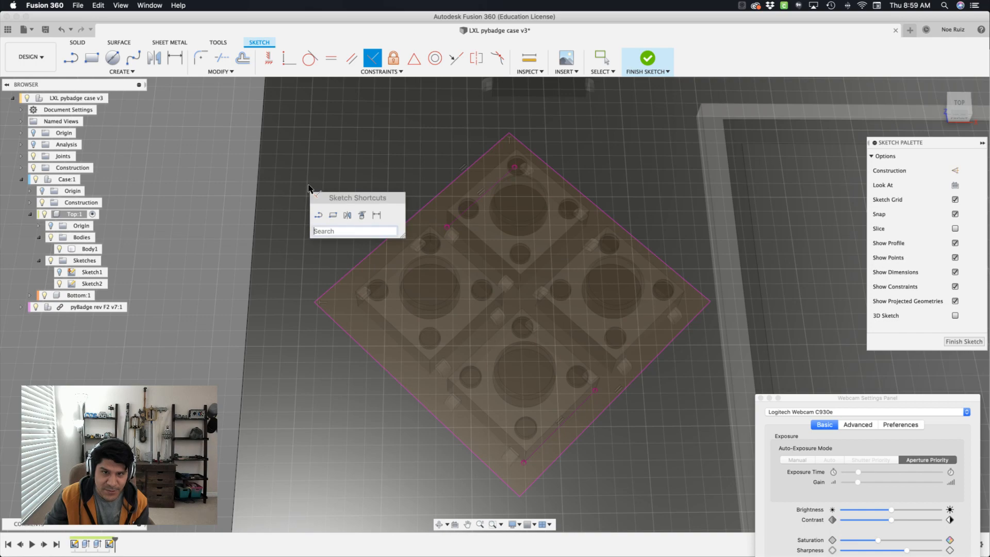
pyautogui.click(377, 213)
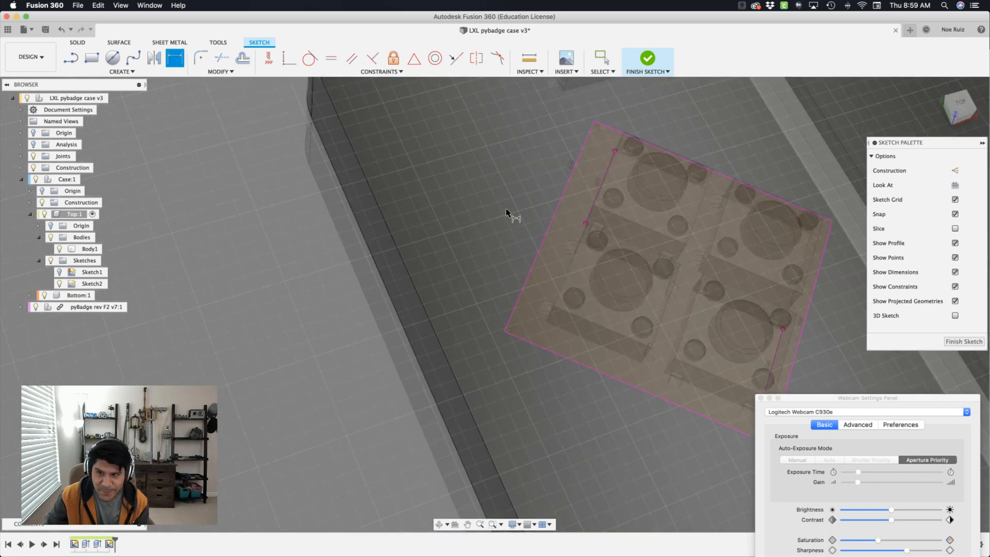
pyautogui.click(602, 192)
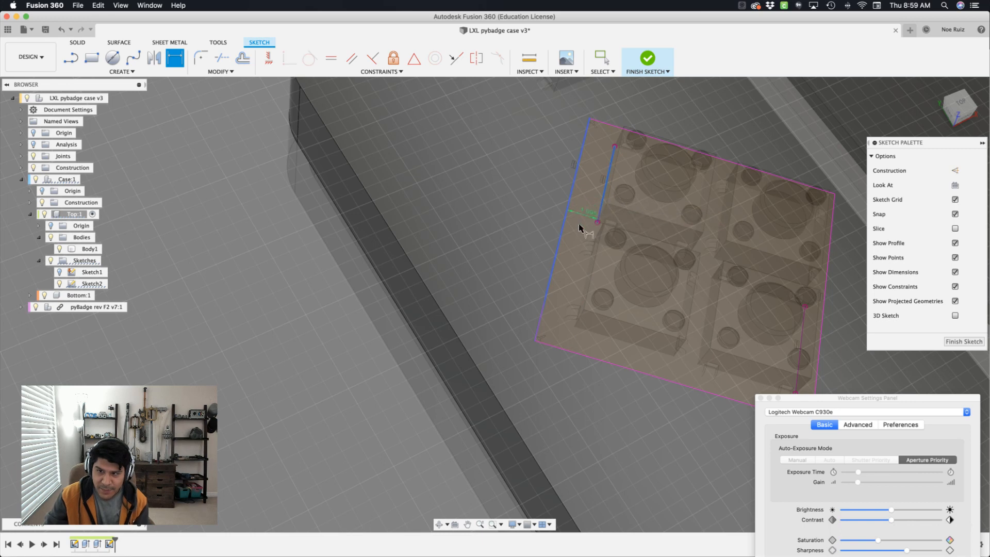
pyautogui.click(553, 375)
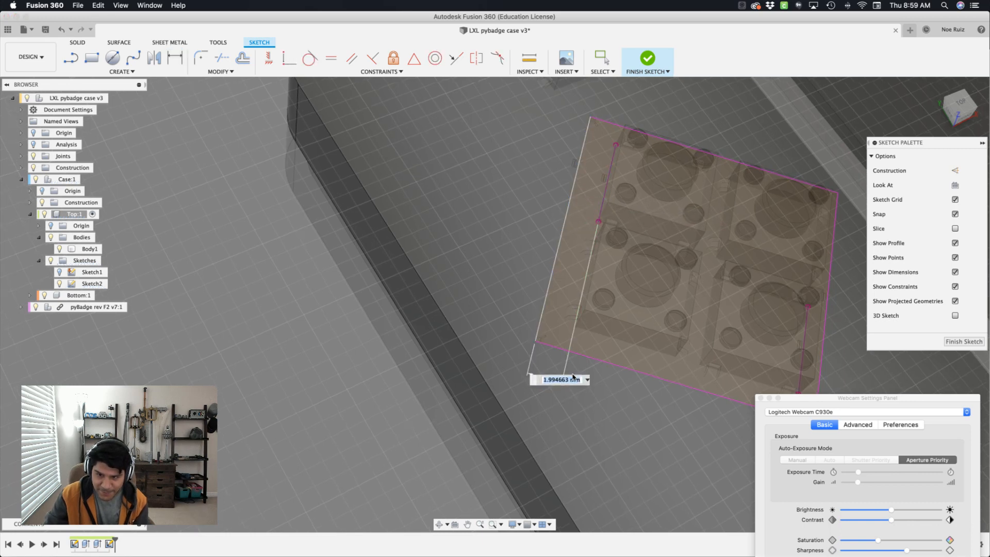
pyautogui.click(589, 380)
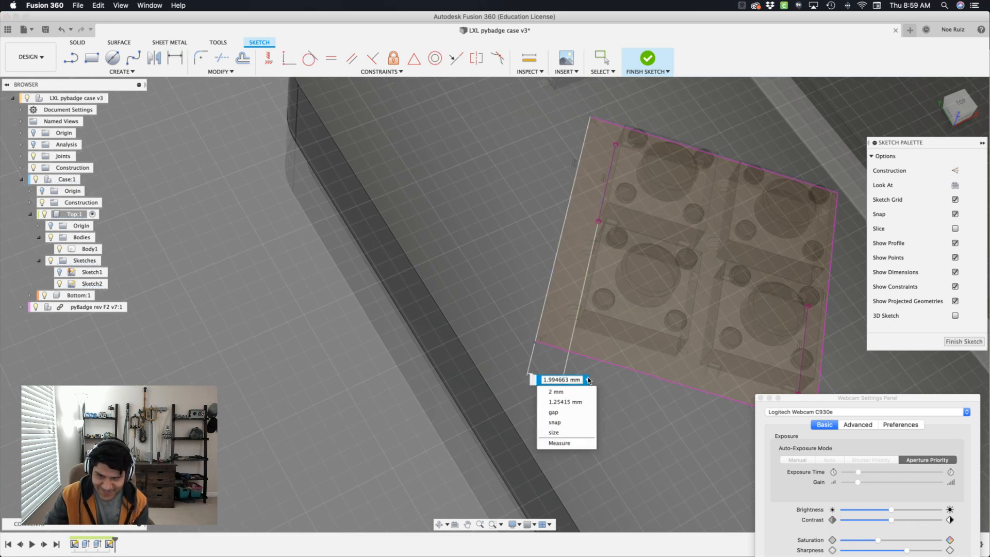
pyautogui.click(556, 412)
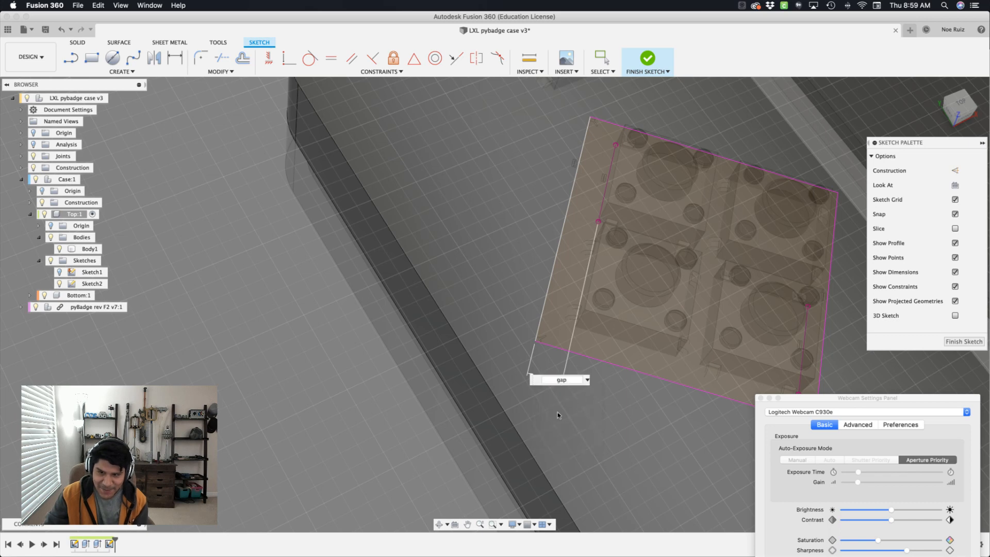
pyautogui.click(588, 380)
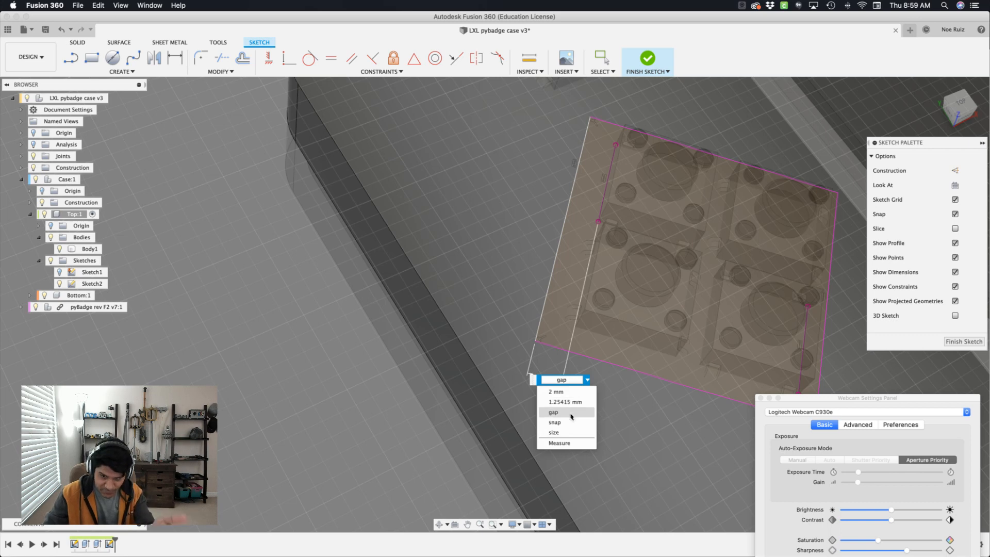
pyautogui.click(571, 411)
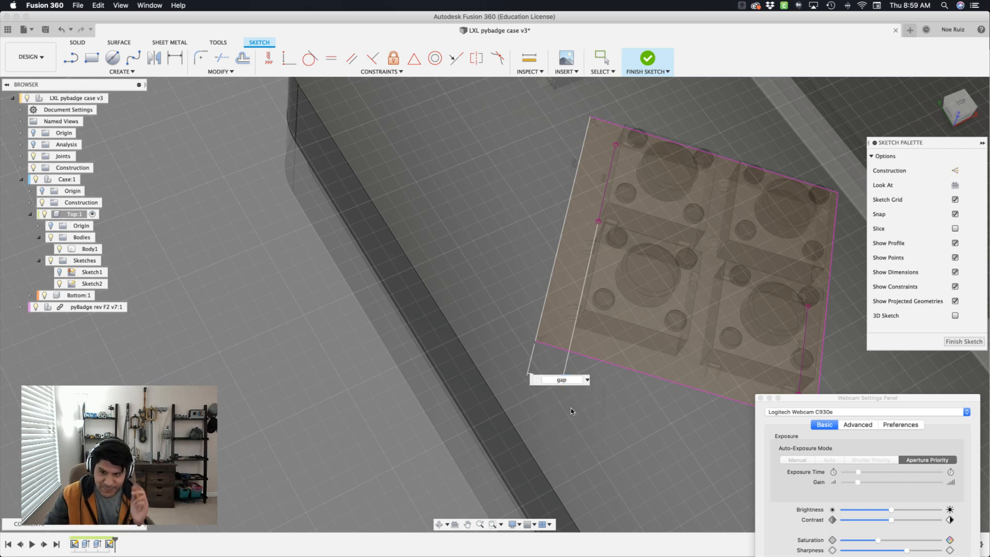
pyautogui.press('Return')
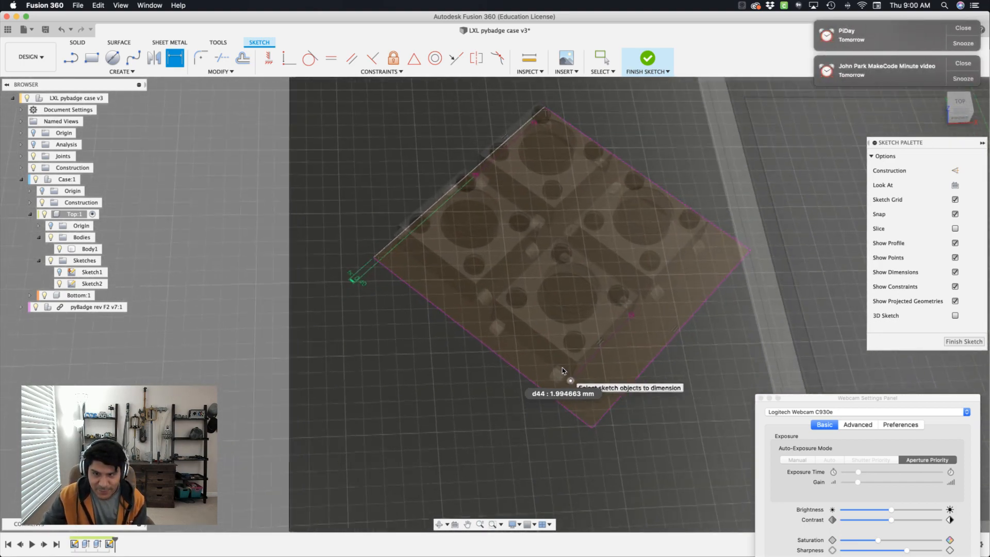
# Step: Dismiss the two reminder notifications and dimension the adjacent perpendicular outline side from the second projected edge's nearest endpoint with the gap parameter
pyautogui.click(963, 27)
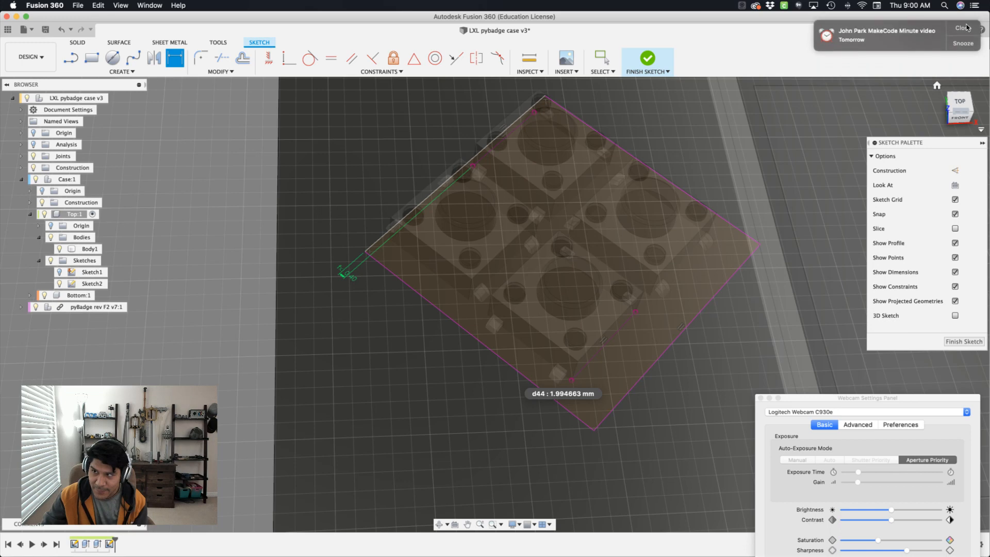
pyautogui.click(963, 28)
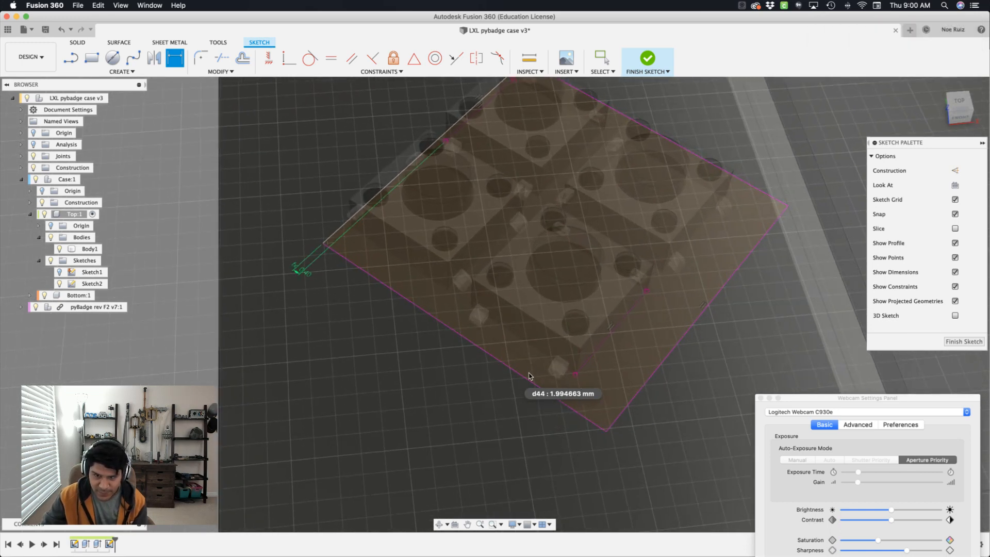
pyautogui.press('s')
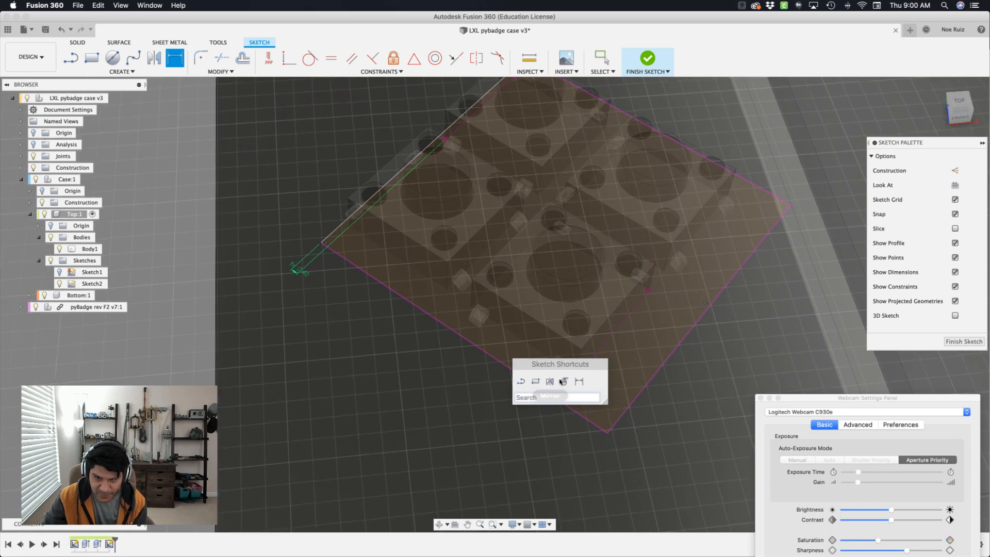
pyautogui.click(580, 381)
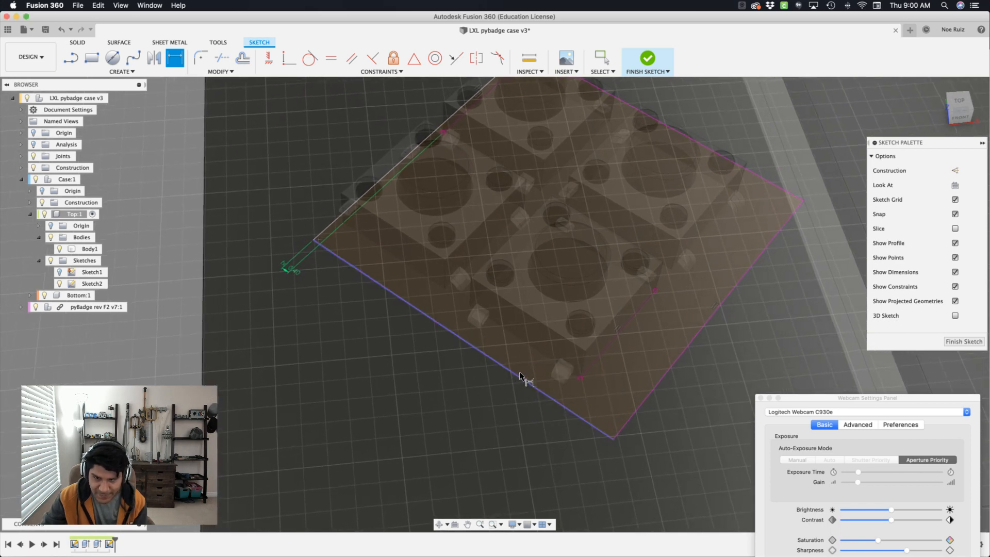
pyautogui.click(580, 378)
pyautogui.click(671, 441)
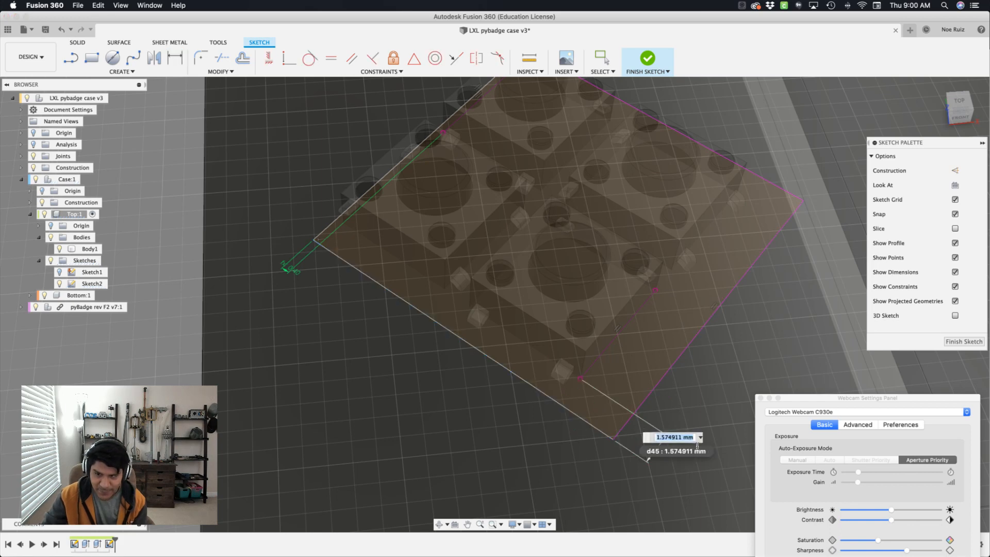
pyautogui.click(701, 438)
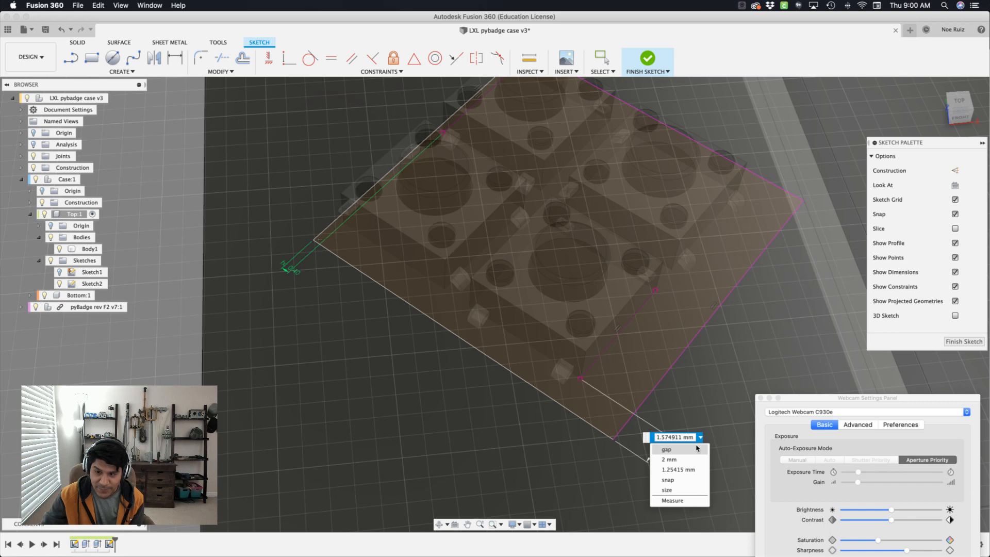
pyautogui.click(696, 448)
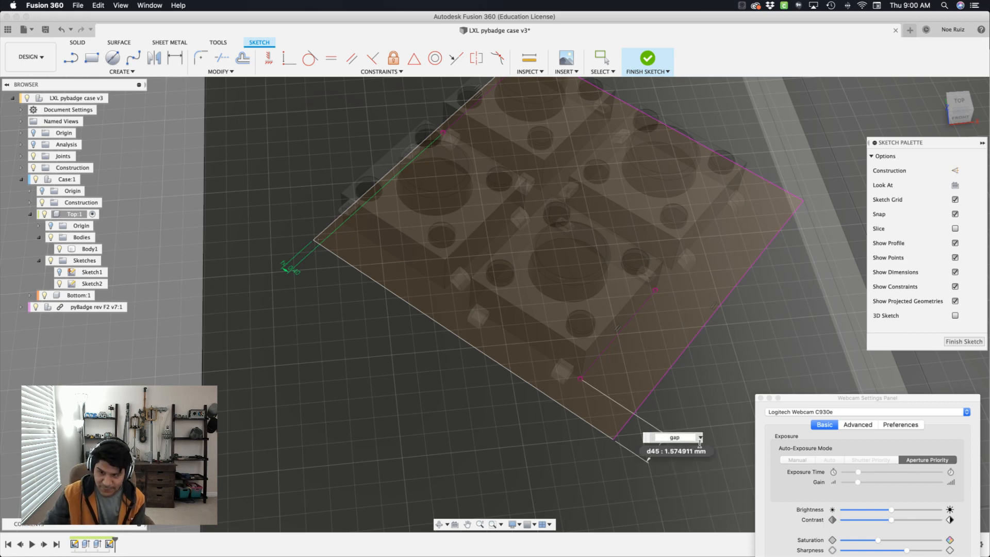
pyautogui.click(701, 438)
pyautogui.click(684, 449)
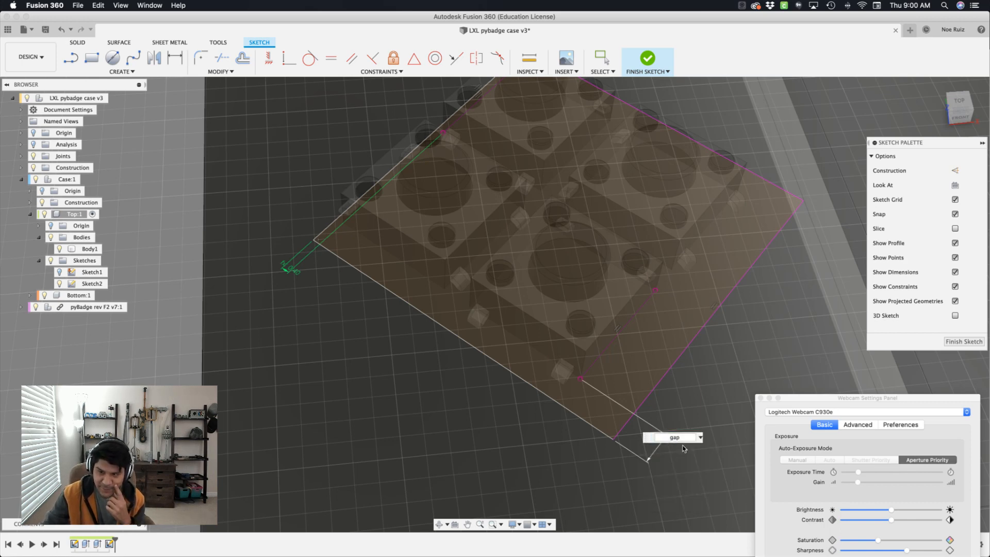
pyautogui.press('Return')
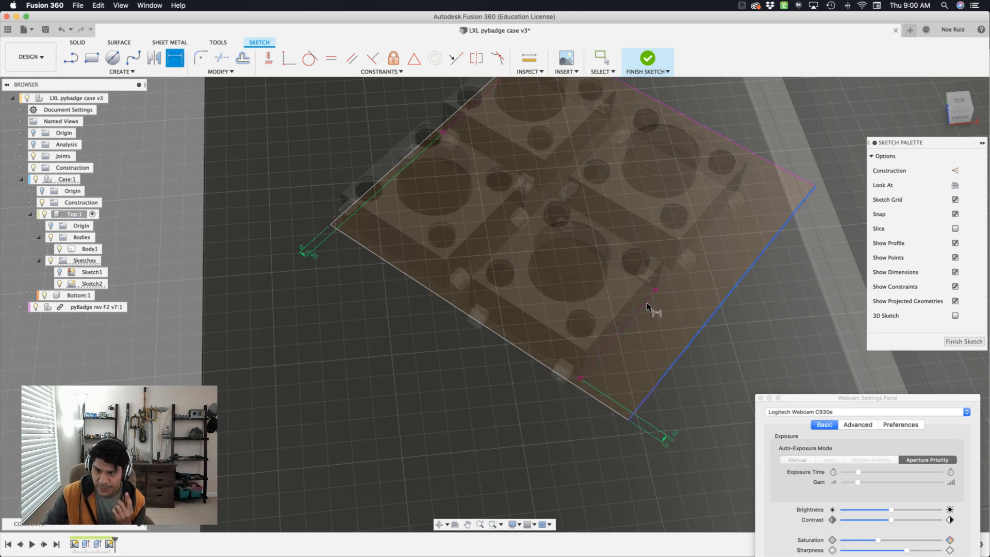
# Step: Dimension the distance between the second projected button edge and its parallel outline side with the gap parameter
pyautogui.click(580, 378)
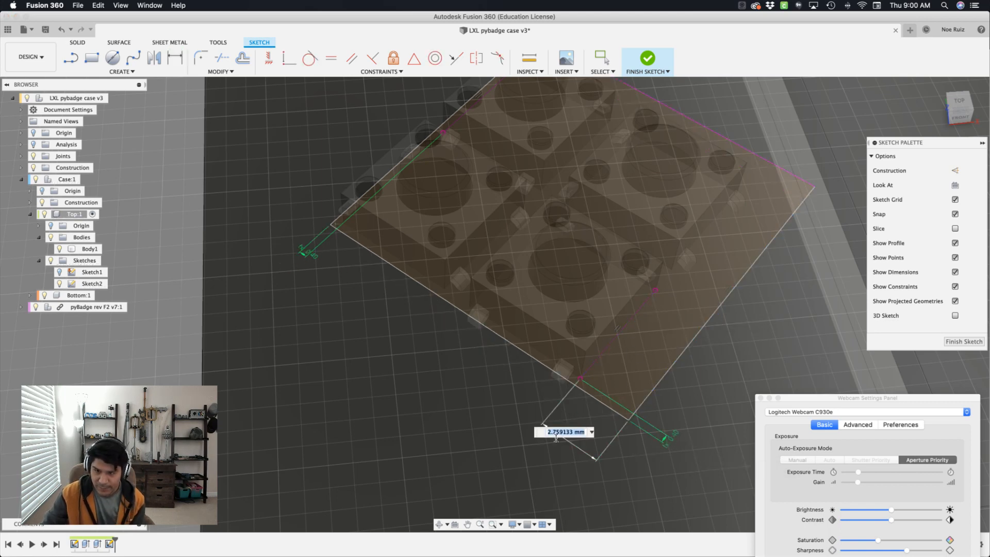
pyautogui.click(592, 432)
pyautogui.click(581, 445)
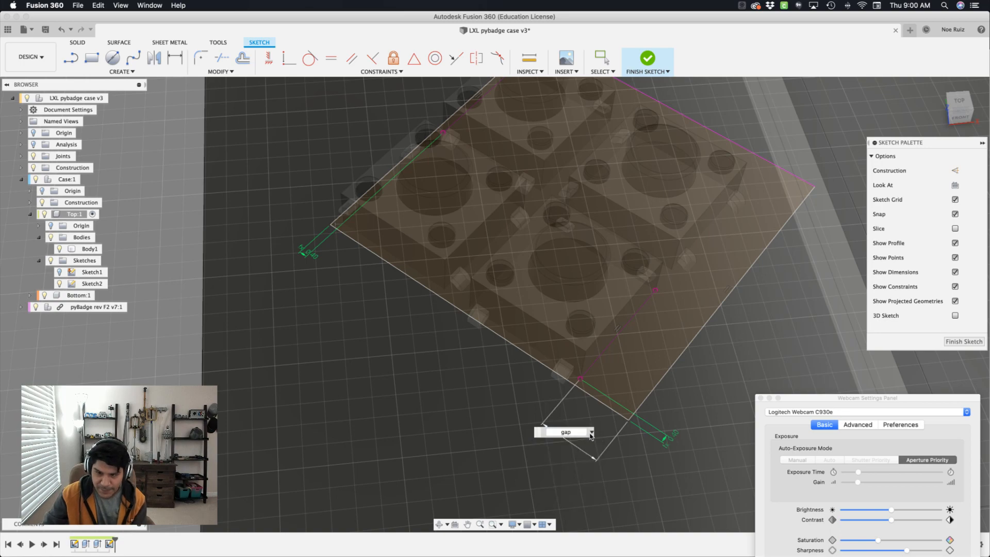
pyautogui.press('Return')
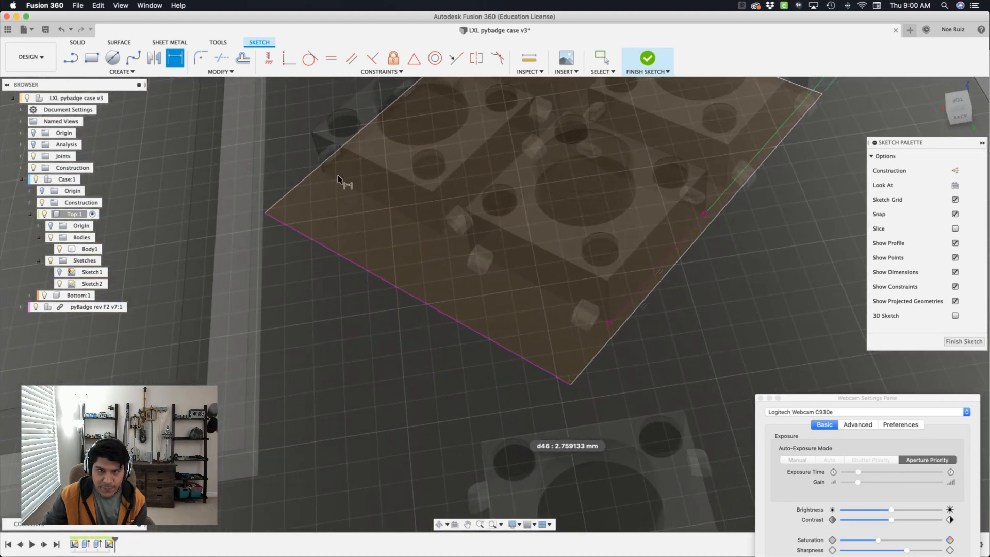
# Step: Dimension the remaining outline side from the nearest endpoint of the projected edge, setting the distance to the gap parameter
pyautogui.click(462, 323)
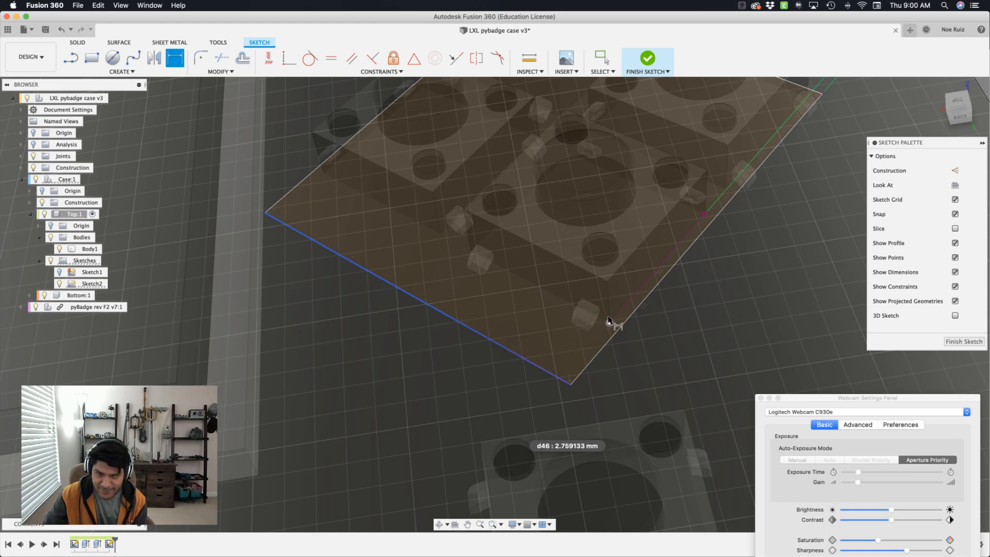
pyautogui.click(631, 357)
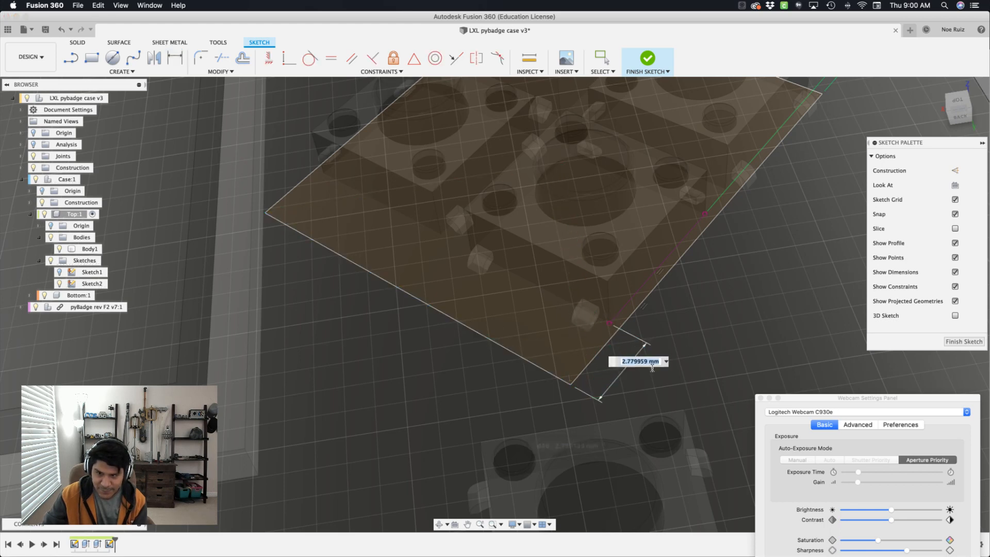
pyautogui.click(666, 362)
pyautogui.click(661, 371)
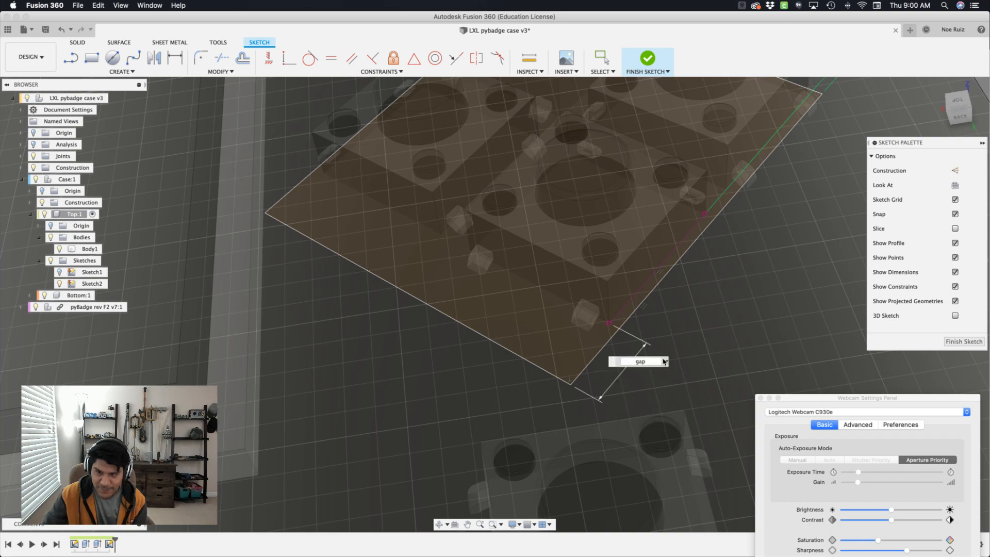
pyautogui.press('Return')
pyautogui.scroll(-5, 664, 360)
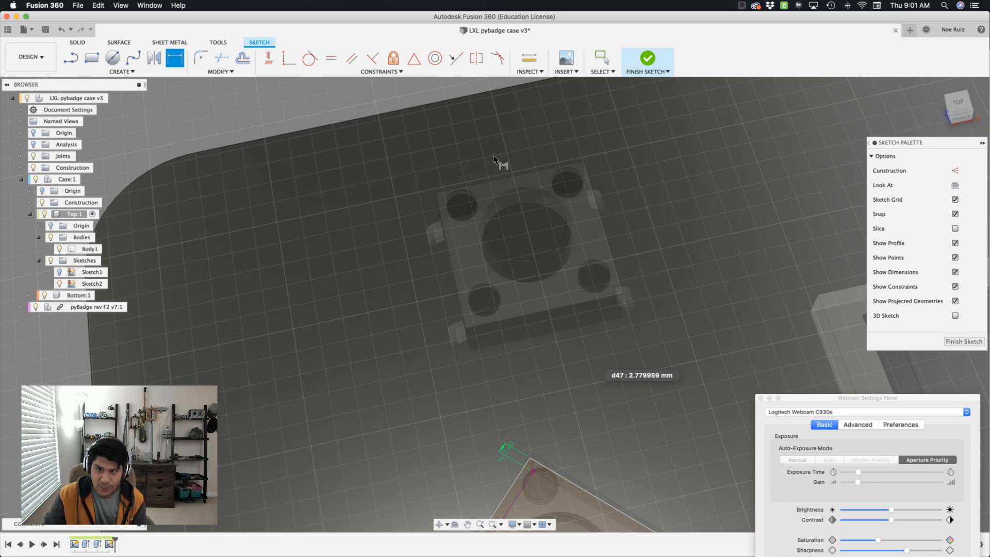
# Step: Project two opposite edges of the single button near the directional buttons into the sketch
pyautogui.press('s')
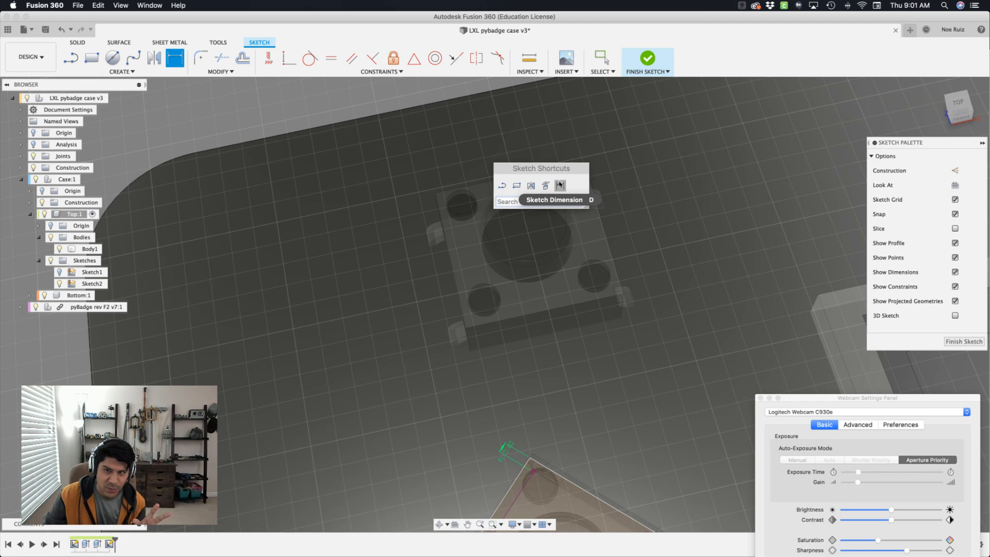
pyautogui.click(546, 185)
pyautogui.click(533, 175)
pyautogui.click(562, 310)
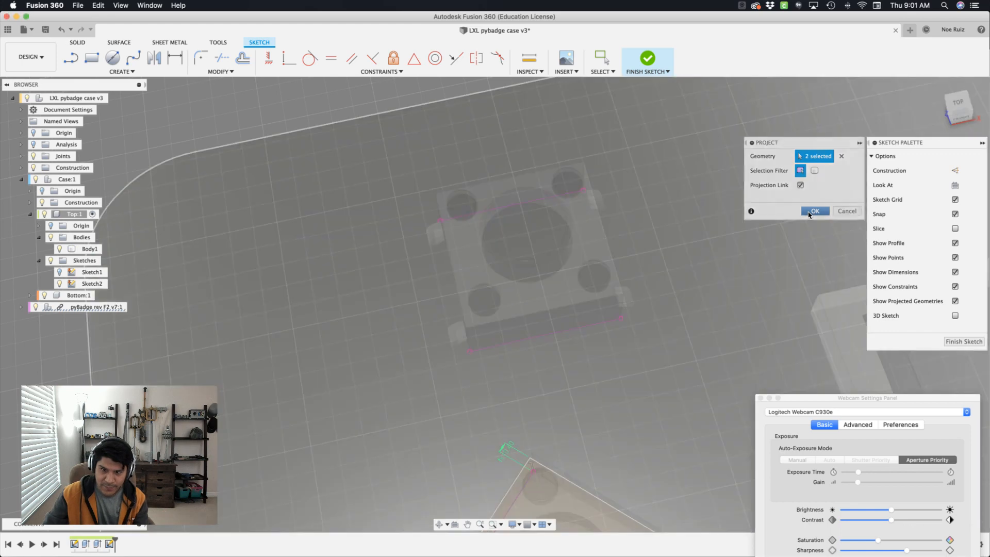
pyautogui.click(809, 213)
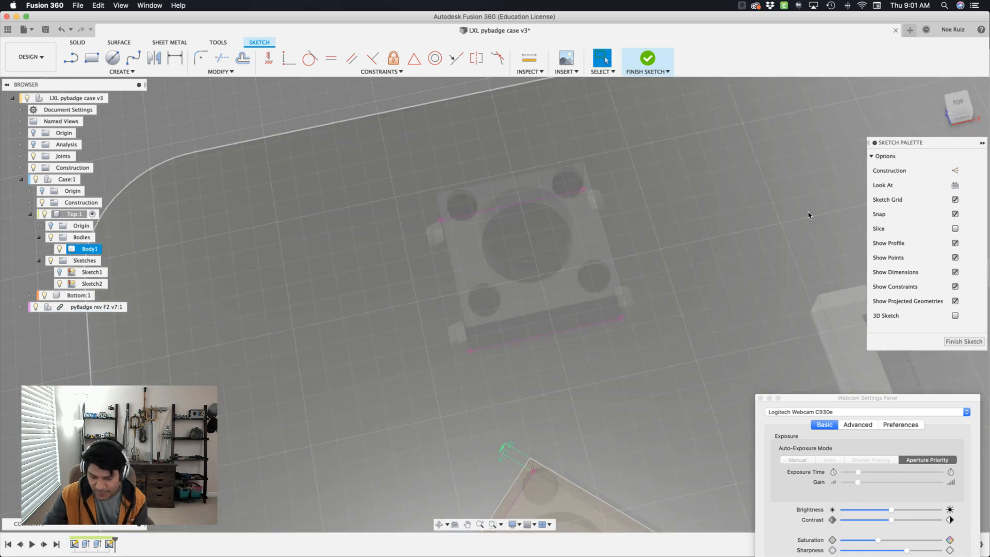
# Step: Draw a two-point rectangle loosely around the single button, enclosing both projected edges
pyautogui.press('s')
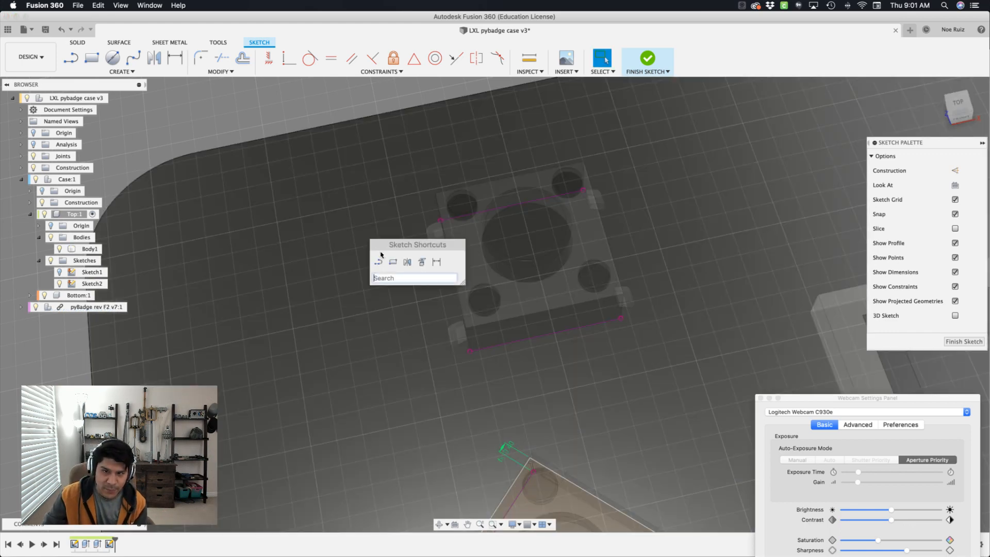
pyautogui.click(392, 263)
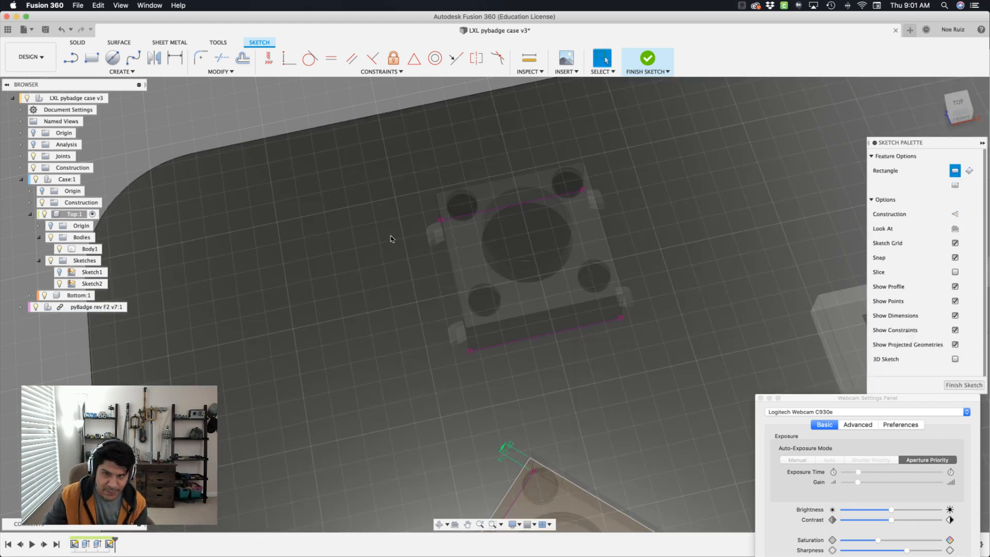
pyautogui.click(382, 183)
pyautogui.click(683, 374)
pyautogui.keyDown('shift'); pyautogui.moveTo(615, 319); pyautogui.dragTo(585, 324, button='middle'); pyautogui.keyUp('shift')
# Step: Dimension the distance between one projected edge and its parallel rectangle side, using the gap parameter as the value
pyautogui.press('s')
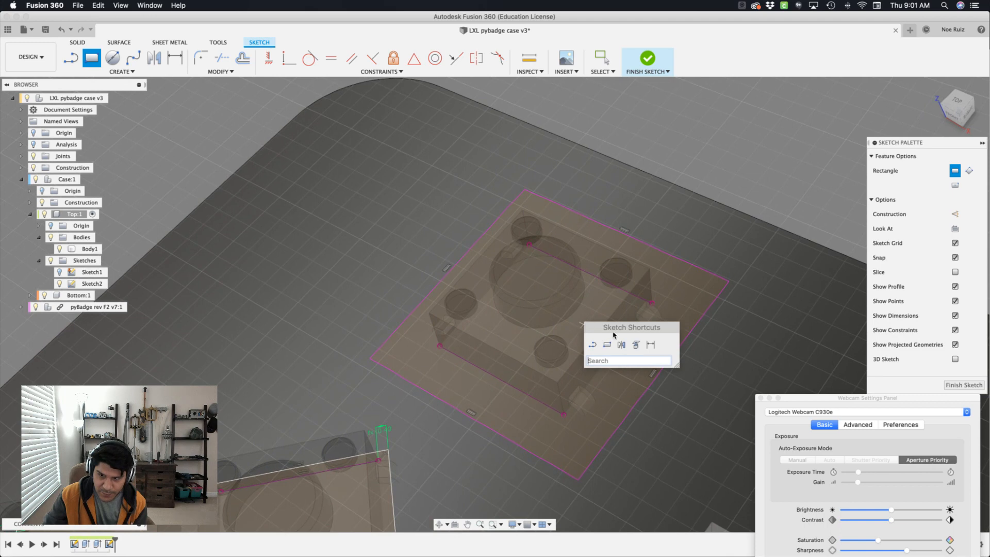
pyautogui.click(665, 343)
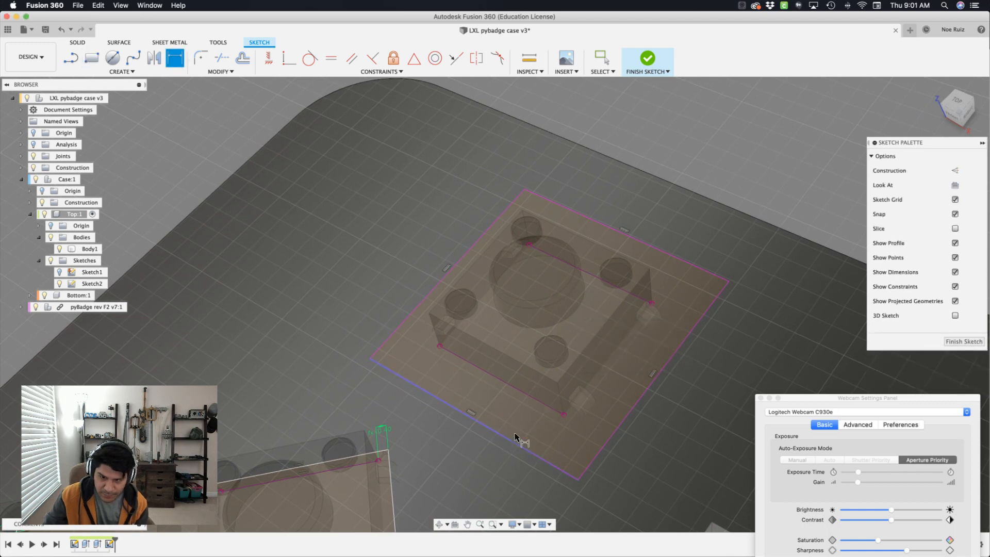
pyautogui.click(605, 465)
pyautogui.click(634, 470)
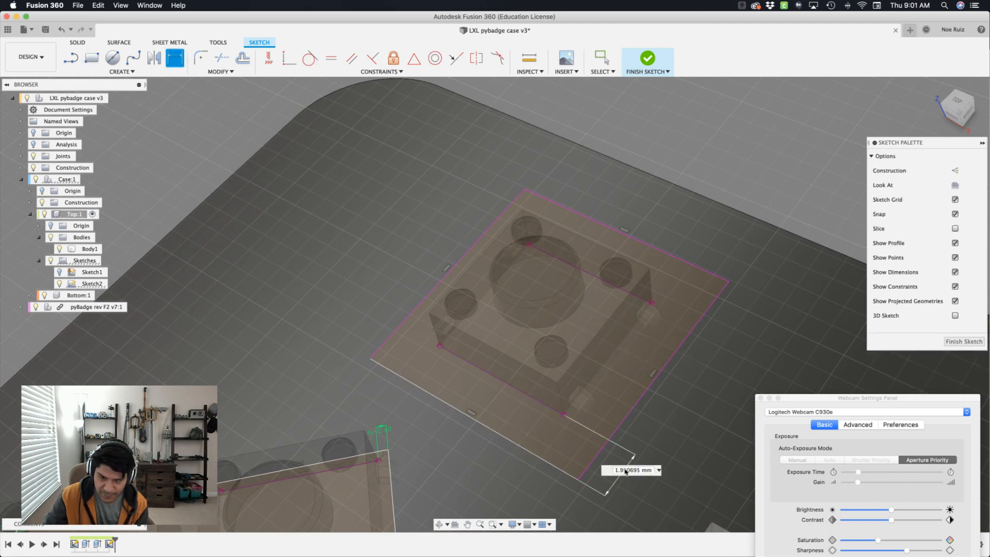
pyautogui.click(660, 471)
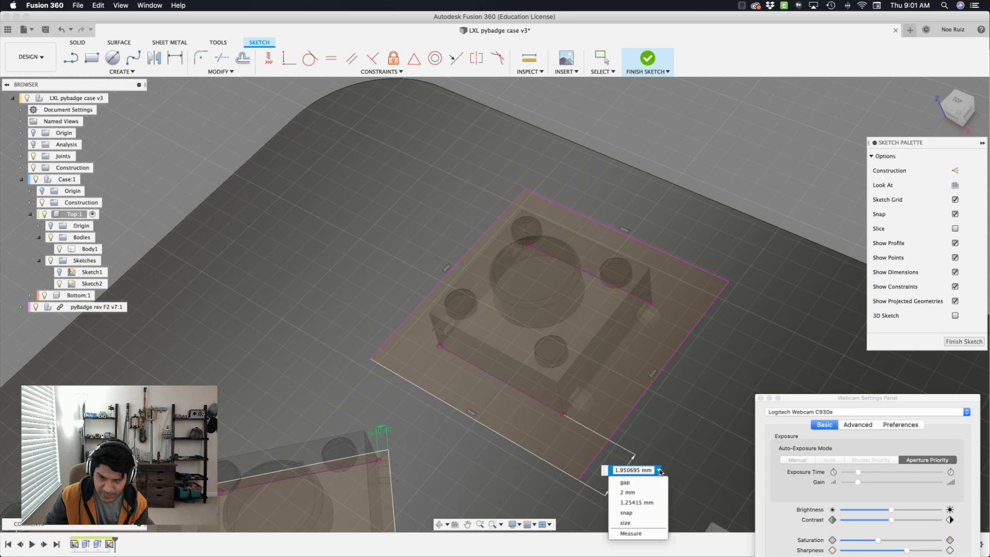
pyautogui.click(624, 481)
pyautogui.press('Return')
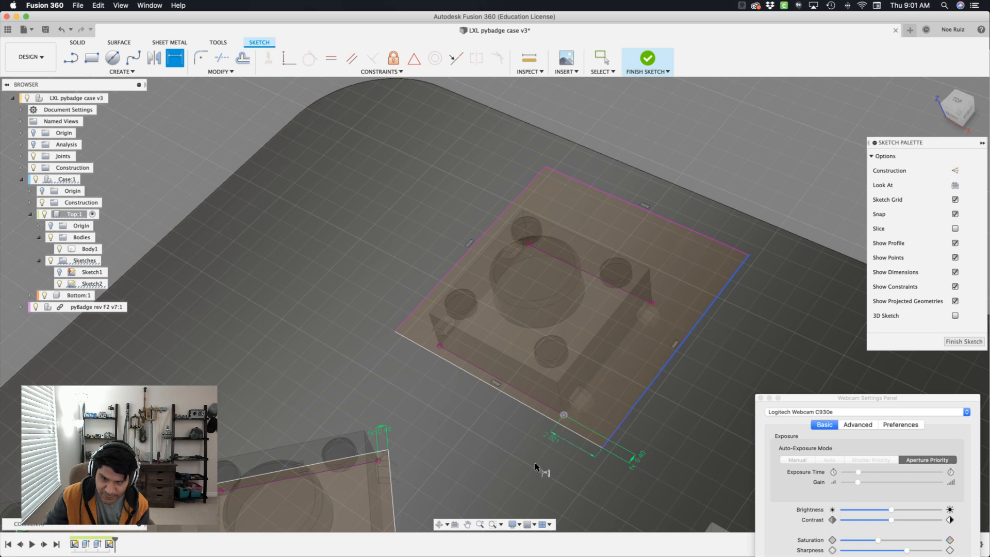
# Step: Dimension the adjacent perpendicular rectangle side from the same projected edge's nearest endpoint with the gap parameter
pyautogui.click(570, 470)
pyautogui.click(571, 470)
pyautogui.click(549, 484)
pyautogui.press('Return')
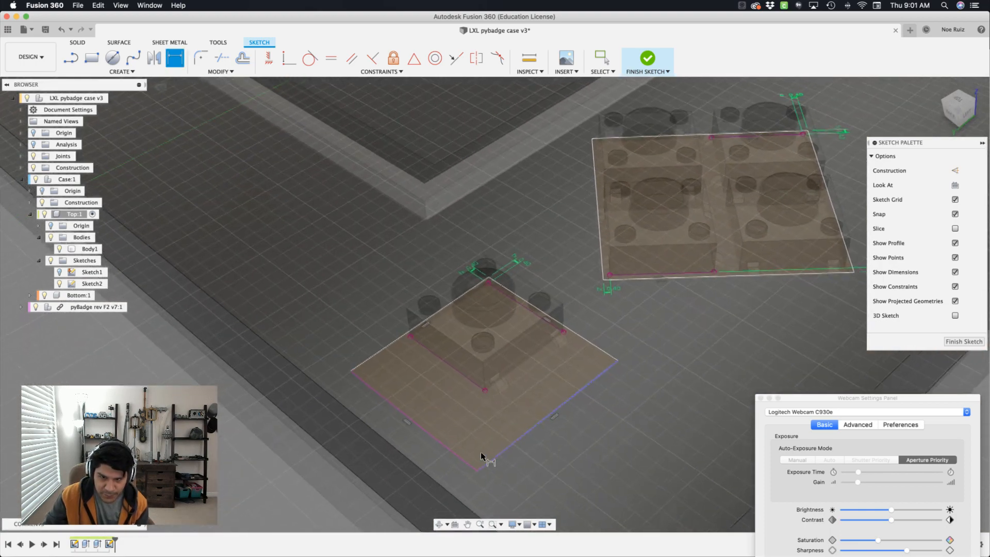
# Step: Dimension the distance between the opposite projected edge and its parallel rectangle side with the gap parameter
pyautogui.click(457, 453)
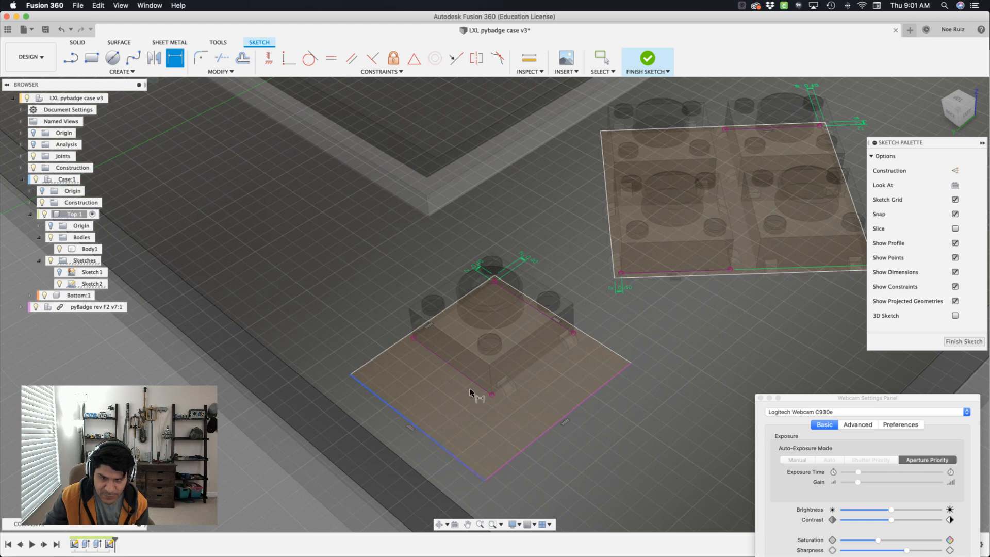
pyautogui.click(473, 377)
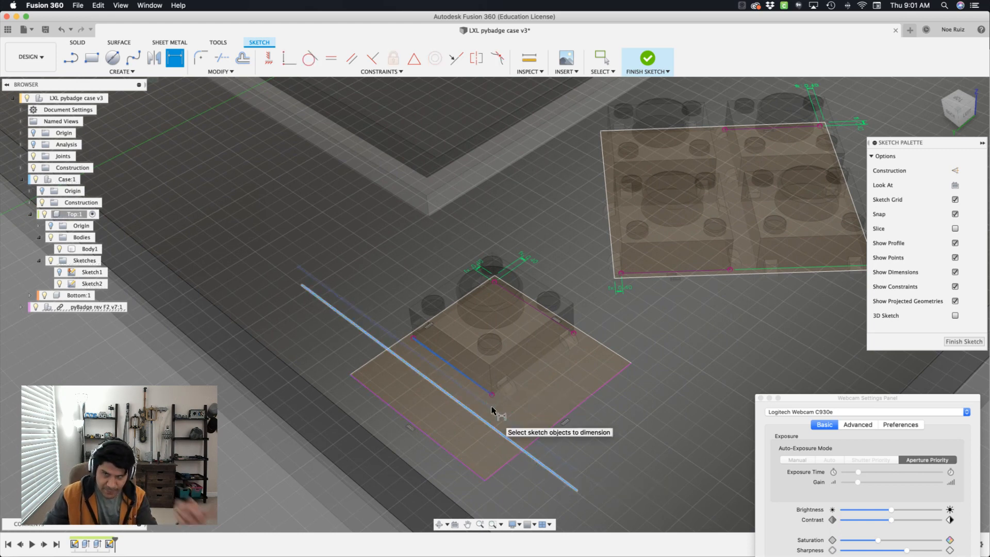
pyautogui.click(600, 73)
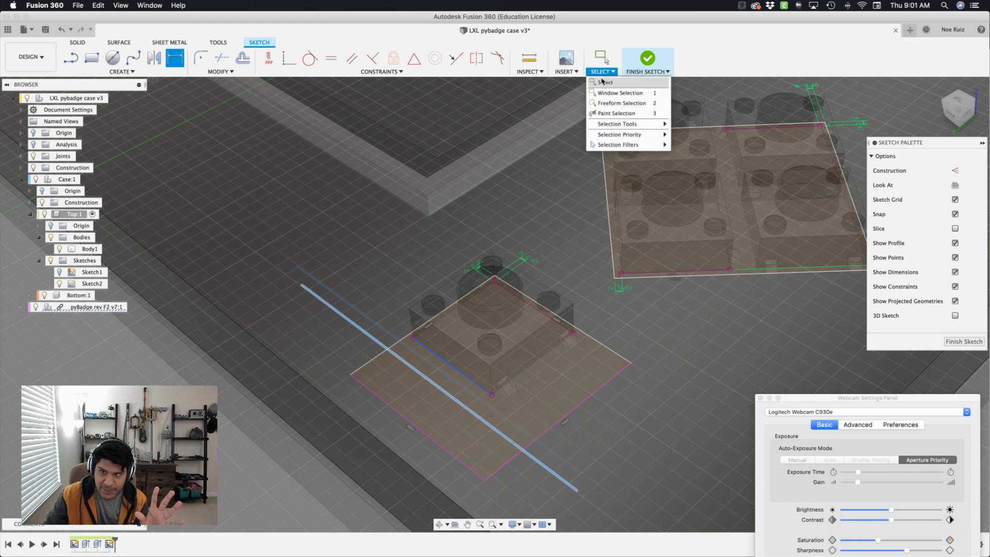
pyautogui.moveTo(610, 133)
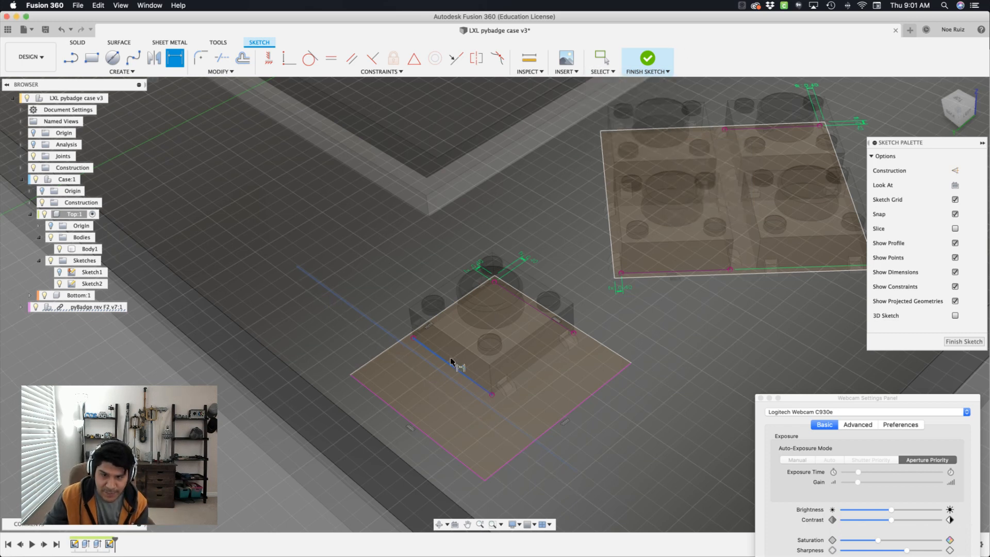
pyautogui.click(433, 439)
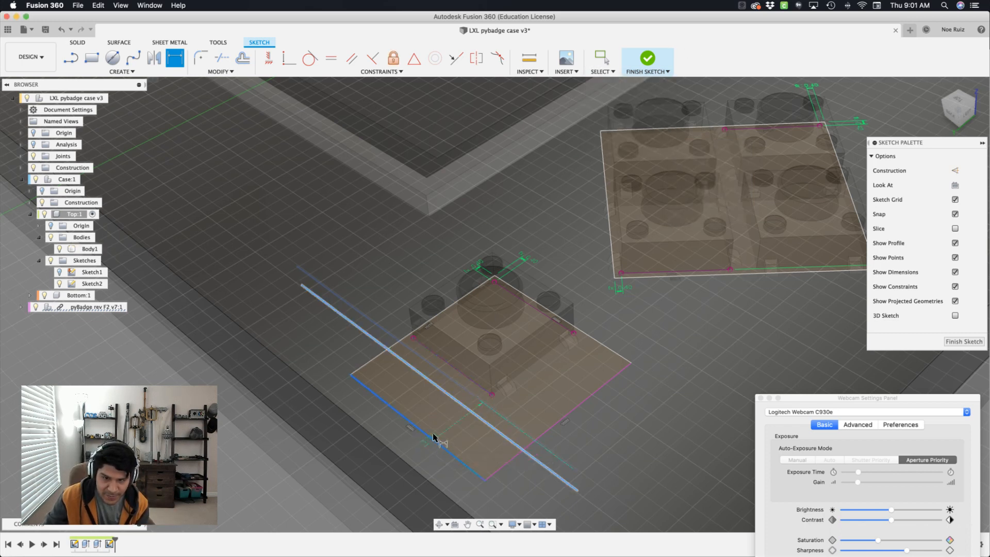
pyautogui.click(473, 377)
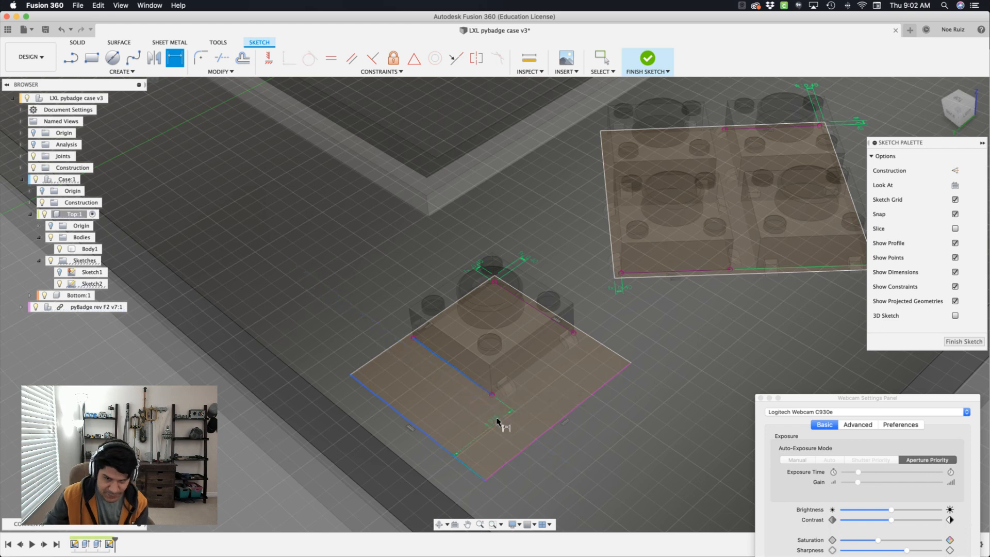
pyautogui.click(543, 470)
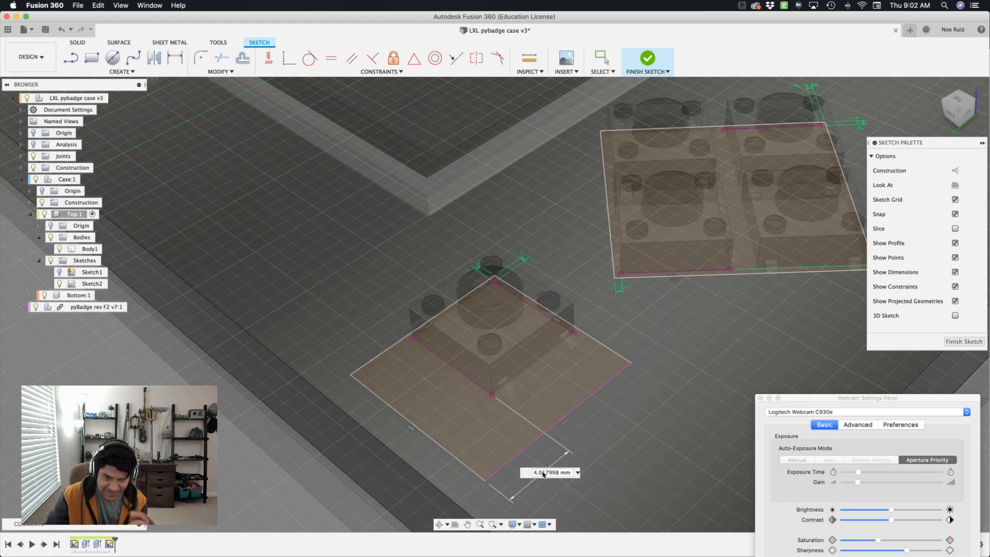
pyautogui.click(577, 474)
pyautogui.click(564, 485)
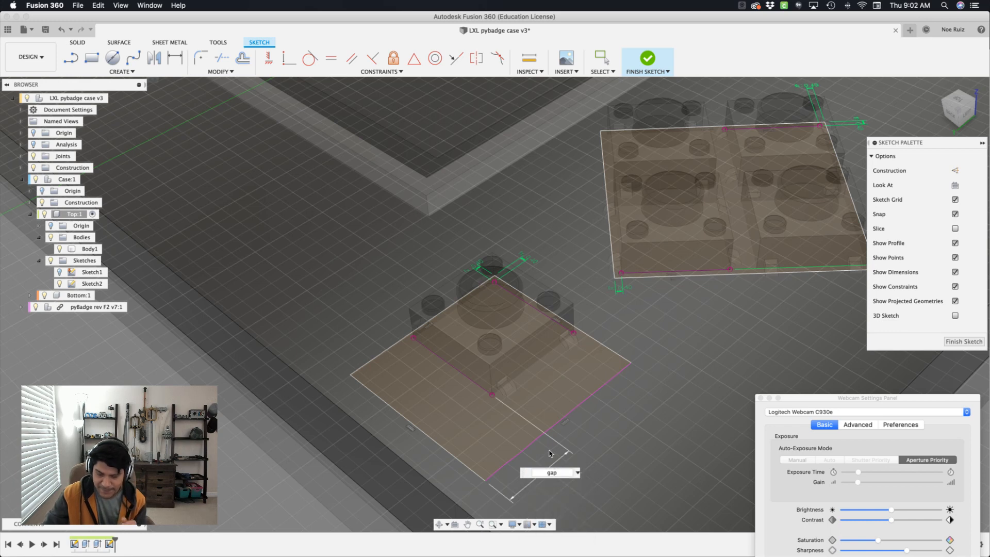
pyautogui.press('Return')
# Step: Dimension the single button's remaining rectangle side from the projected edge's nearest endpoint, setting the distance to the gap parameter
pyautogui.click(573, 410)
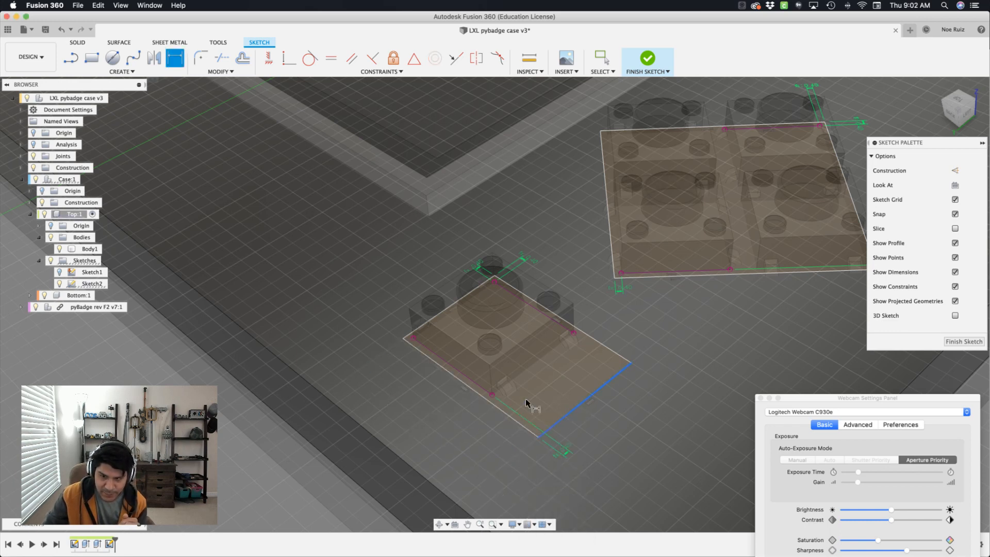
pyautogui.click(493, 395)
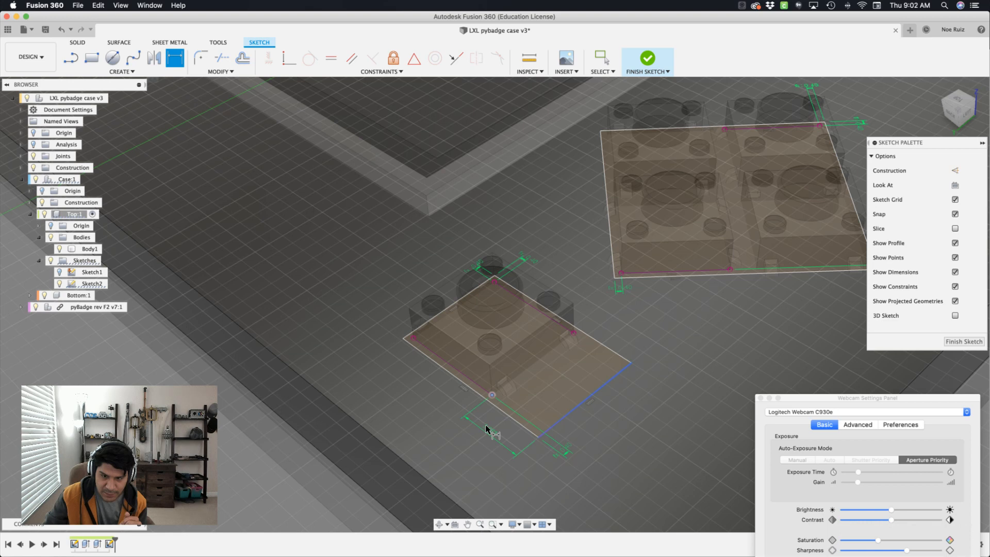
pyautogui.click(486, 425)
pyautogui.write('gap')
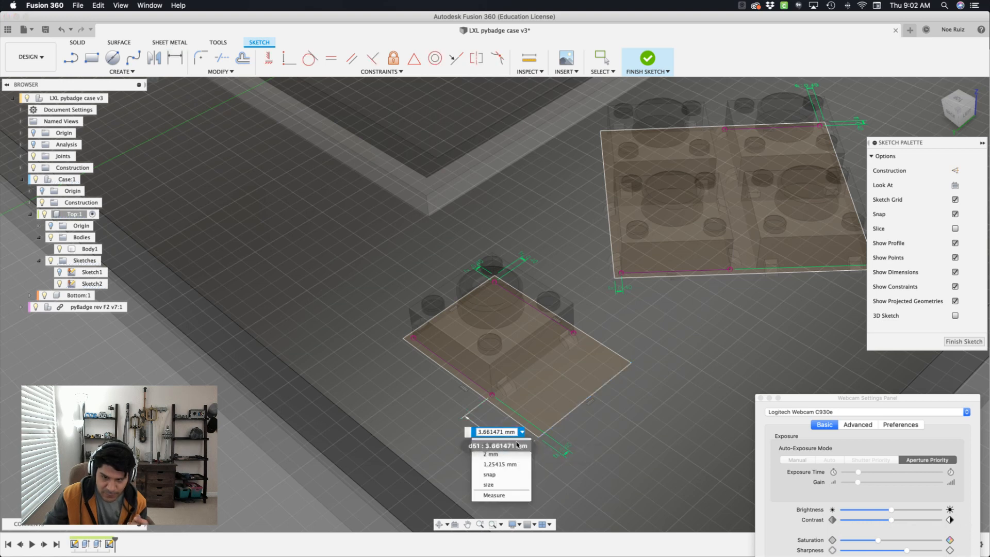
pyautogui.click(511, 446)
pyautogui.press('Return')
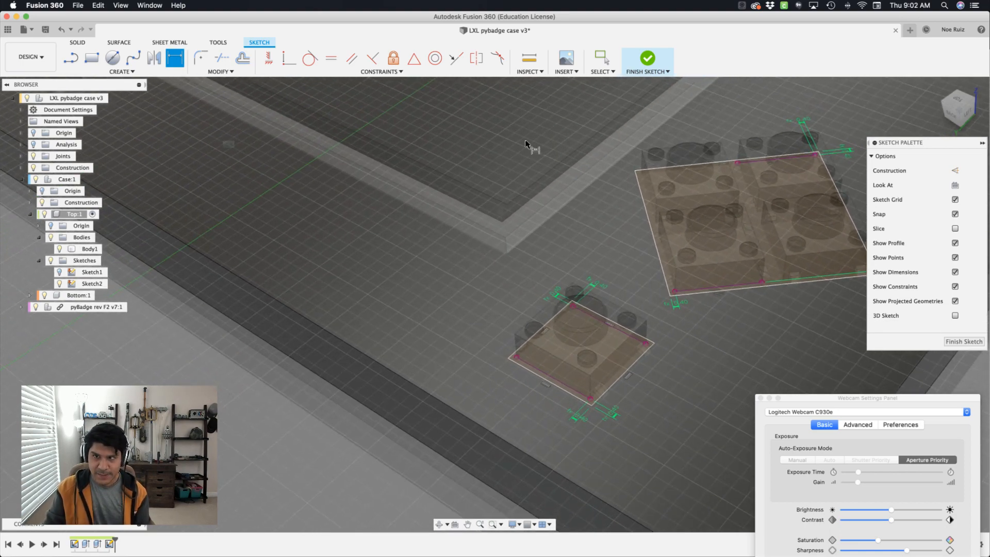
pyautogui.click(600, 72)
pyautogui.moveTo(649, 137)
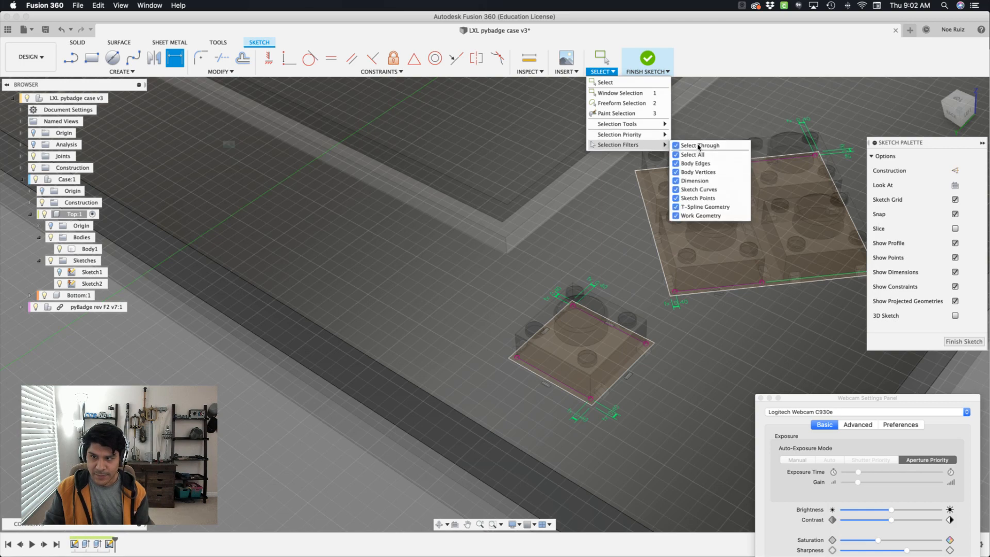
pyautogui.click(201, 351)
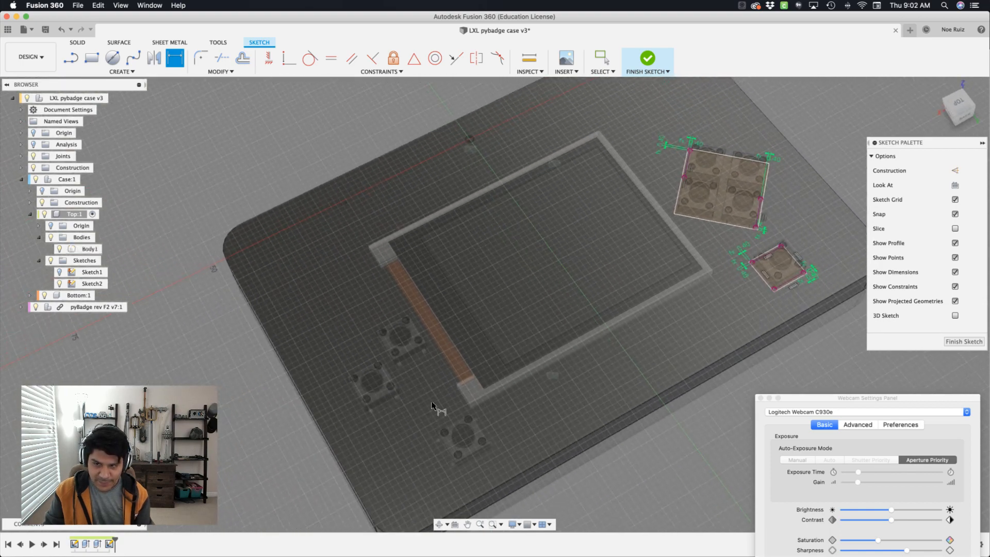
# Step: Project two opposite edges of the lone button by the display frame's corner, on the side away from the directional buttons
pyautogui.scroll(5, 496, 351)
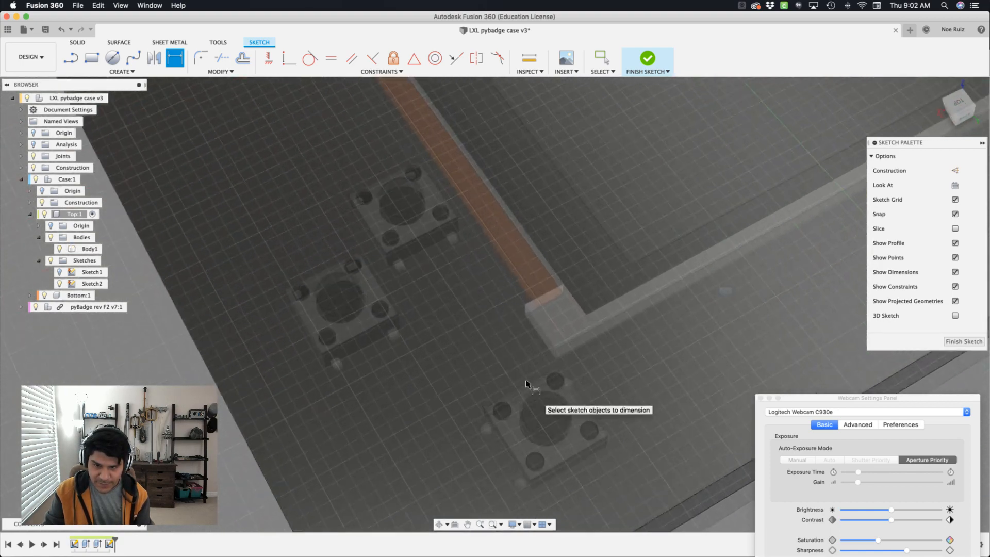
pyautogui.press('s')
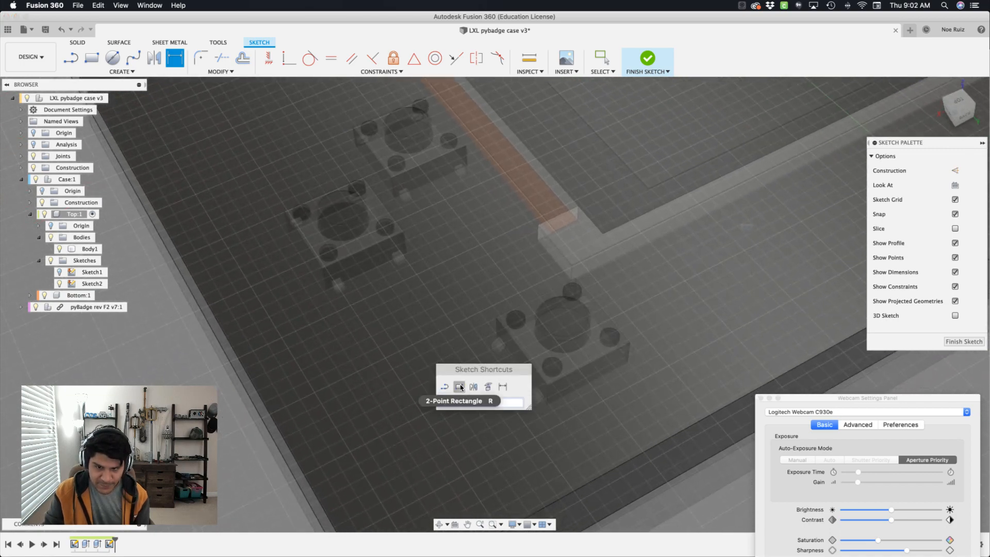
pyautogui.click(488, 387)
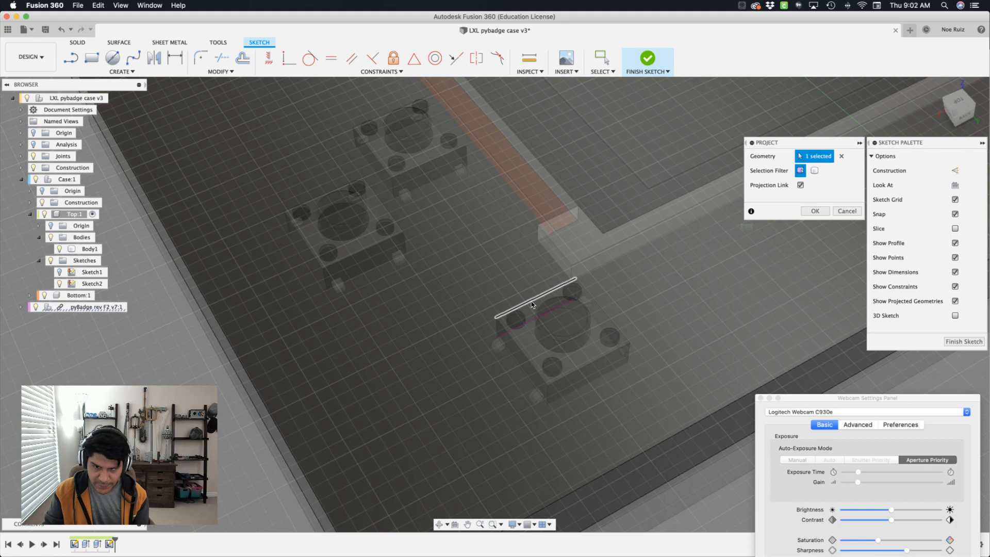
pyautogui.click(591, 367)
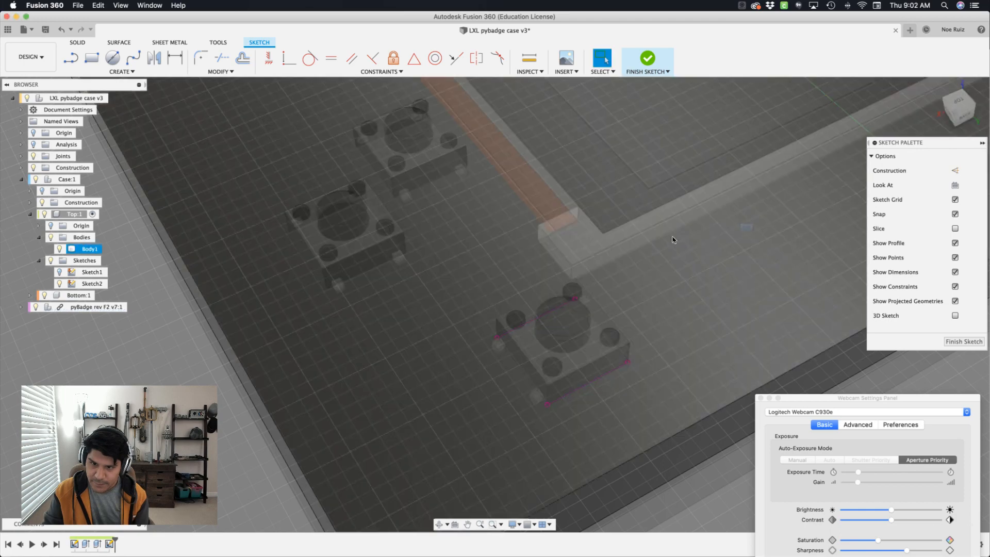
# Step: Draw a two-point rectangle around the newly projected edges of the lone button by the frame corner
pyautogui.press('s')
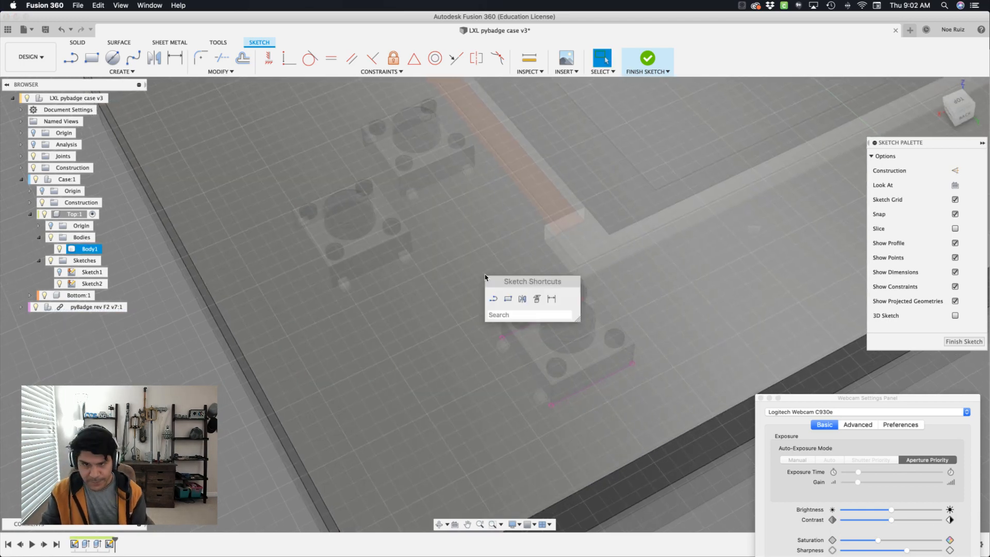
pyautogui.click(504, 295)
pyautogui.keyDown('shift'); pyautogui.moveTo(504, 300); pyautogui.dragTo(506, 293, button='middle'); pyautogui.keyUp('shift')
pyautogui.click(496, 288)
pyautogui.click(651, 395)
pyautogui.moveTo(651, 395); pyautogui.dragTo(639, 390, button='middle')
# Step: Dimension the new rectangle's side nearest the display from the adjacent projected edge endpoint, using the gap parameter
pyautogui.write('s')
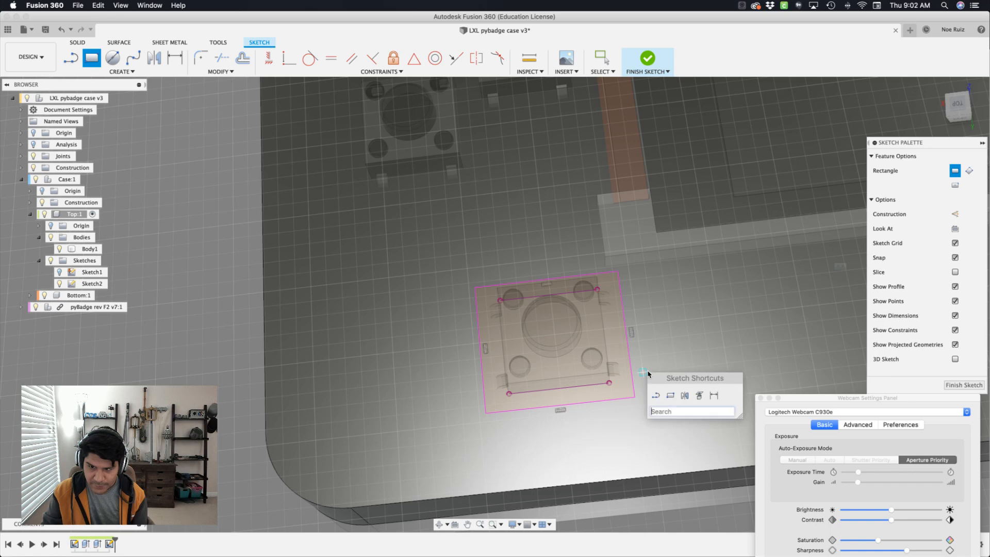
pyautogui.write('dim')
pyautogui.press('Return')
pyautogui.click(632, 363)
pyautogui.click(609, 383)
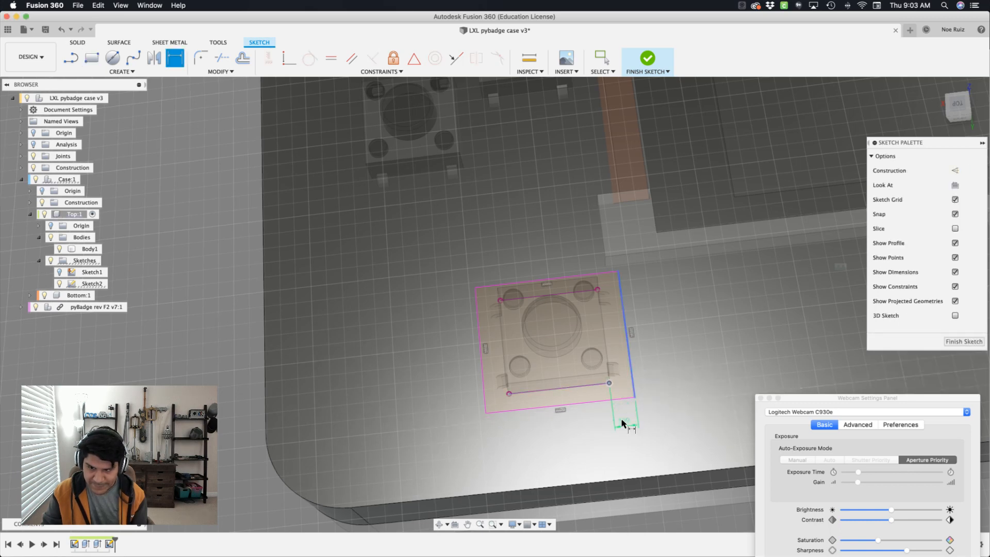
pyautogui.click(658, 427)
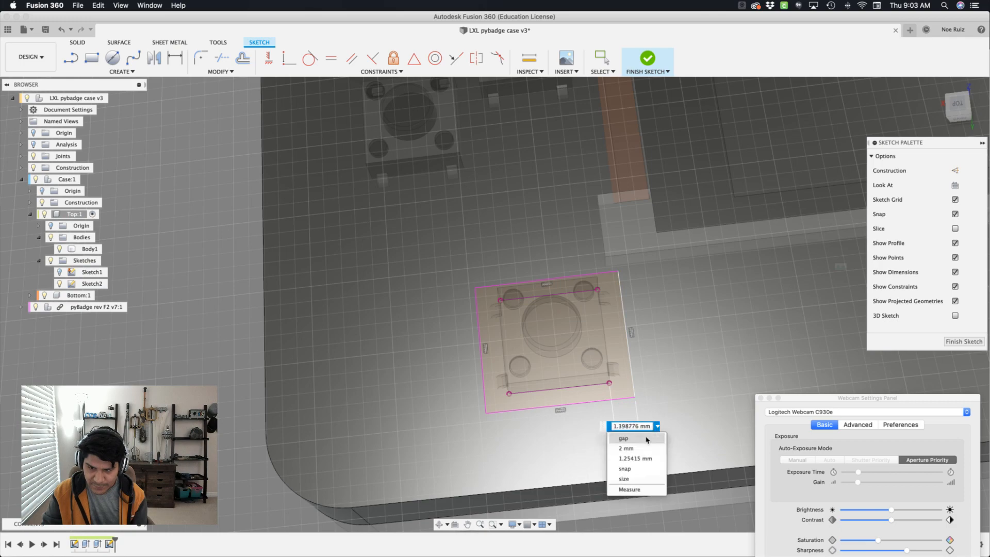
pyautogui.click(647, 440)
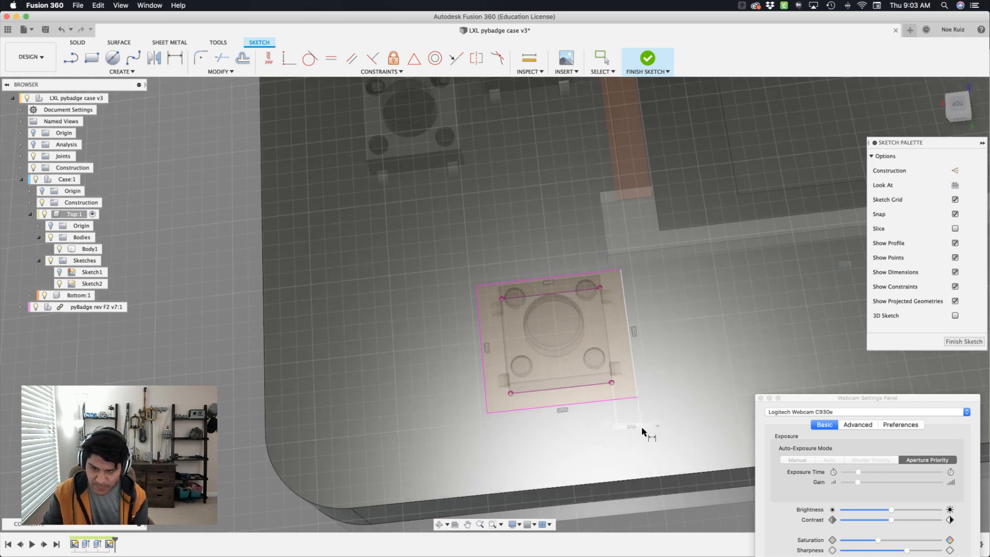
pyautogui.press('Return')
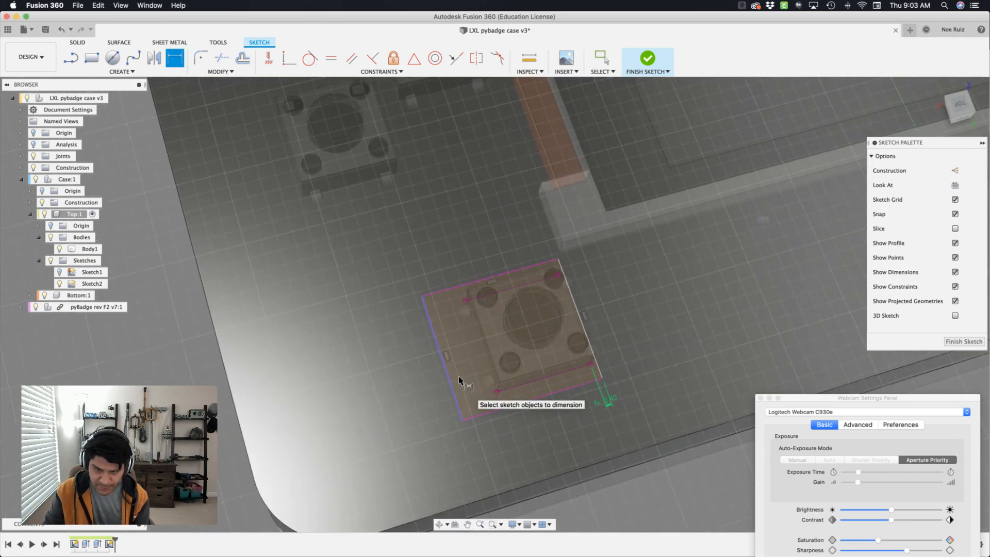
# Step: Dimension the lone button rectangle's side farthest from the display from the nearest projected edge endpoint, using the gap parameter
pyautogui.click(450, 378)
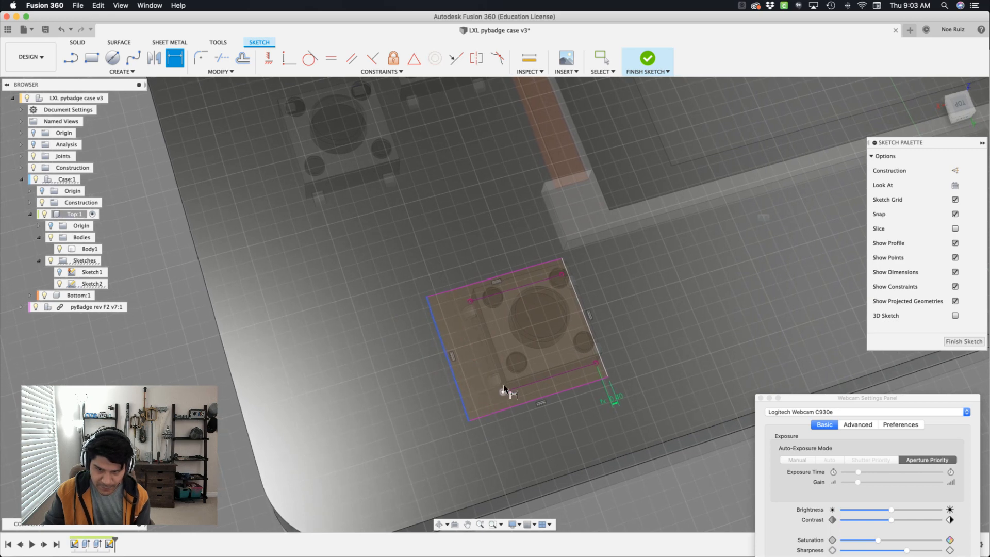
pyautogui.click(511, 429)
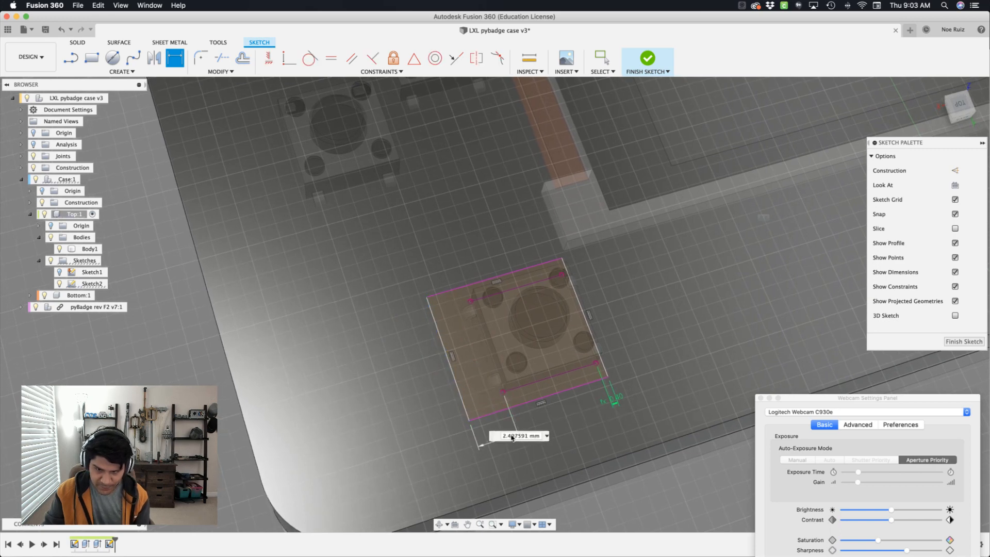
pyautogui.click(548, 435)
pyautogui.click(536, 447)
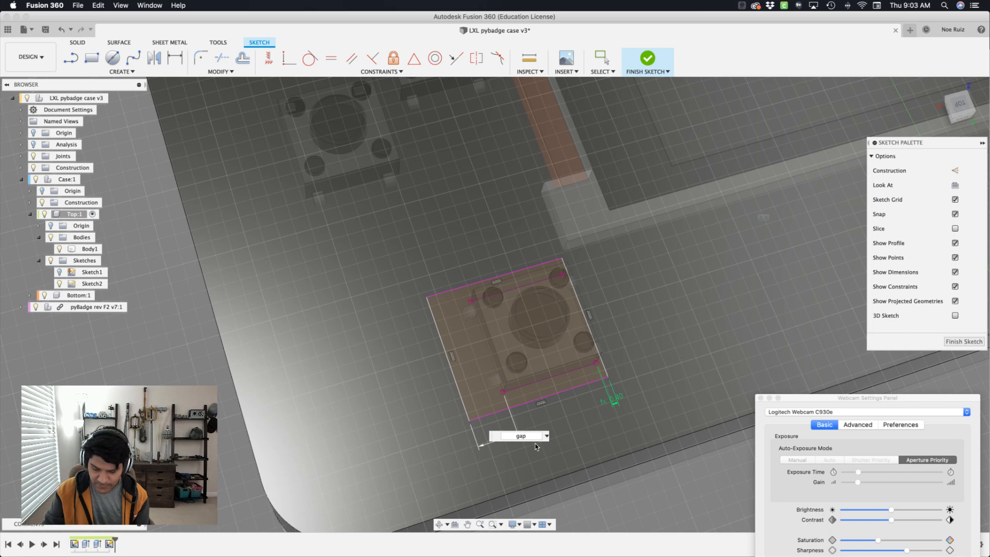
pyautogui.press('Return')
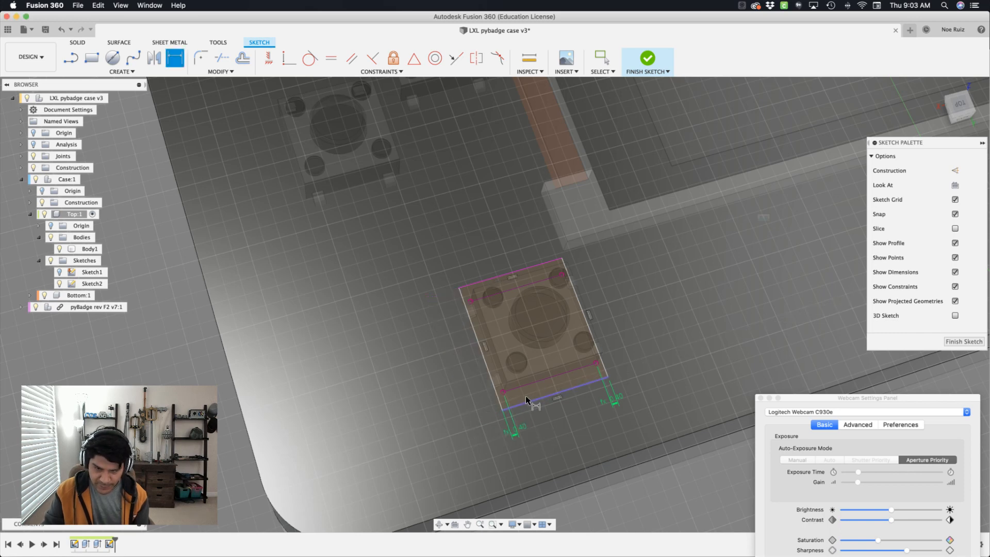
# Step: Dimension the same rectangle's side nearest the case's long outer edge from the adjacent projected endpoint, using the gap parameter
pyautogui.click(469, 403)
pyautogui.click(501, 406)
pyautogui.click(501, 421)
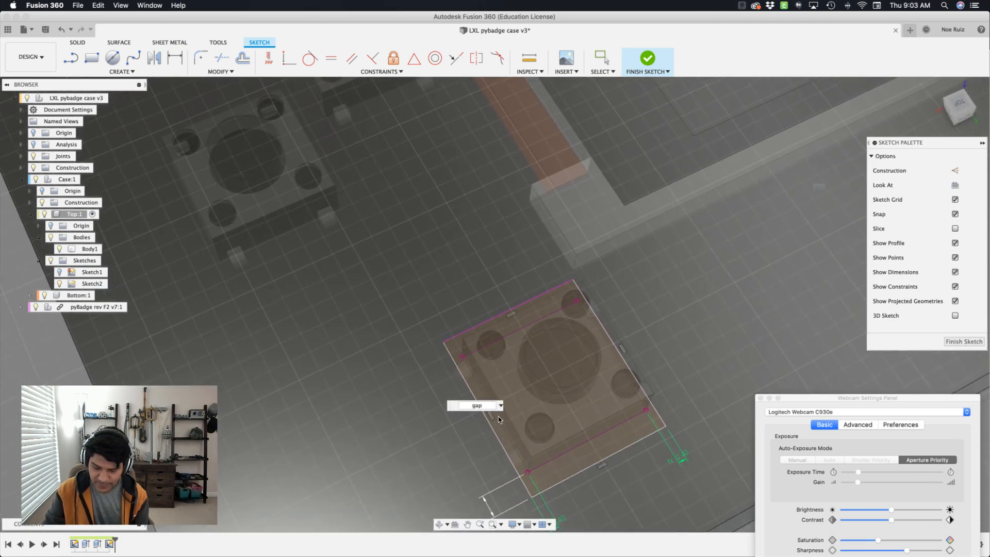
# Step: Dimension the rectangle's last side, facing away from the case's long outer edge, from the parallel projected edge using the gap parameter
pyautogui.press('d')
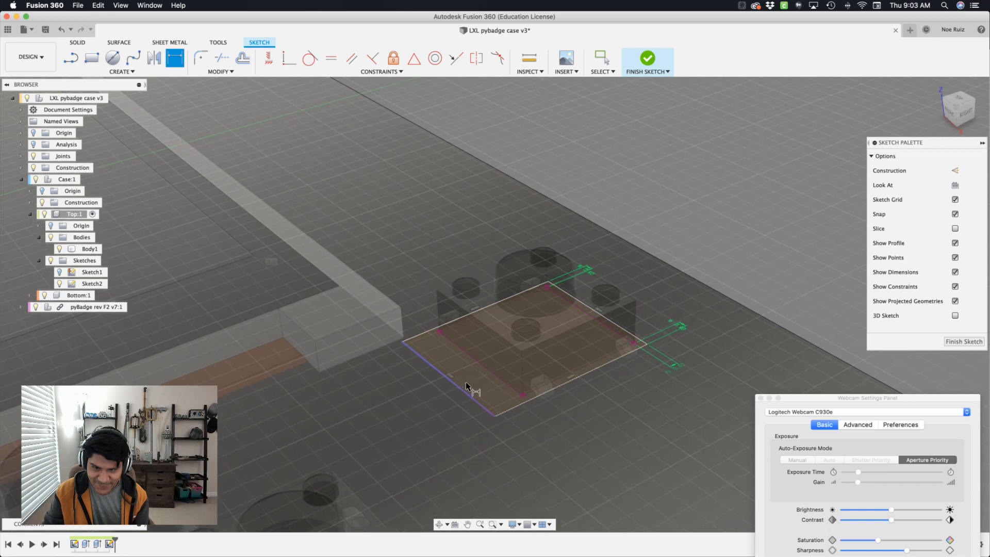
pyautogui.click(466, 385)
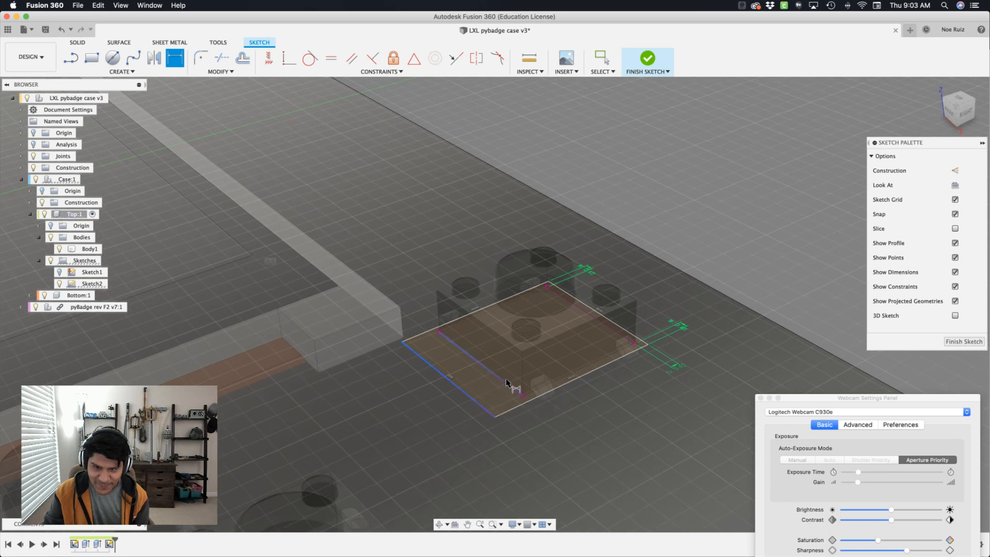
pyautogui.click(524, 415)
pyautogui.click(551, 433)
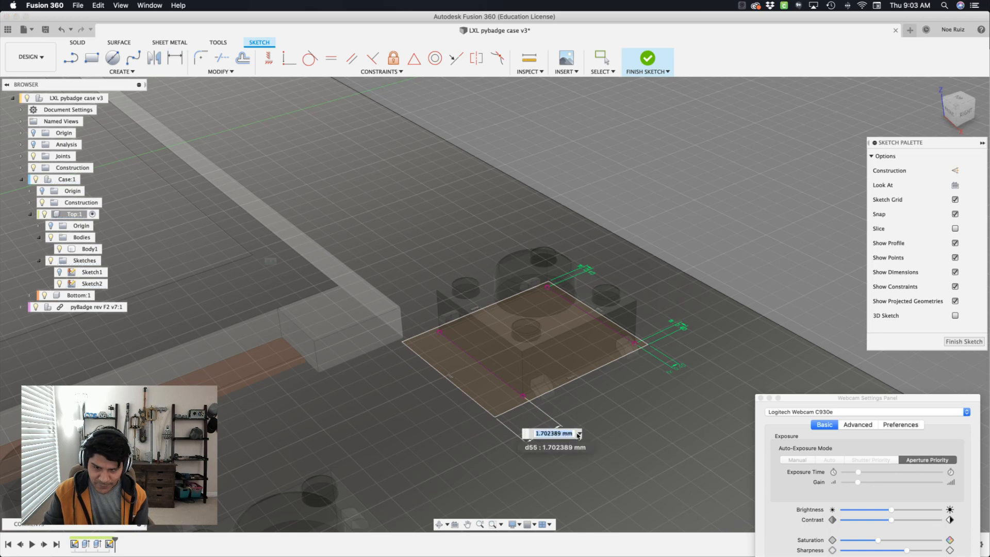
pyautogui.click(579, 434)
pyautogui.click(580, 444)
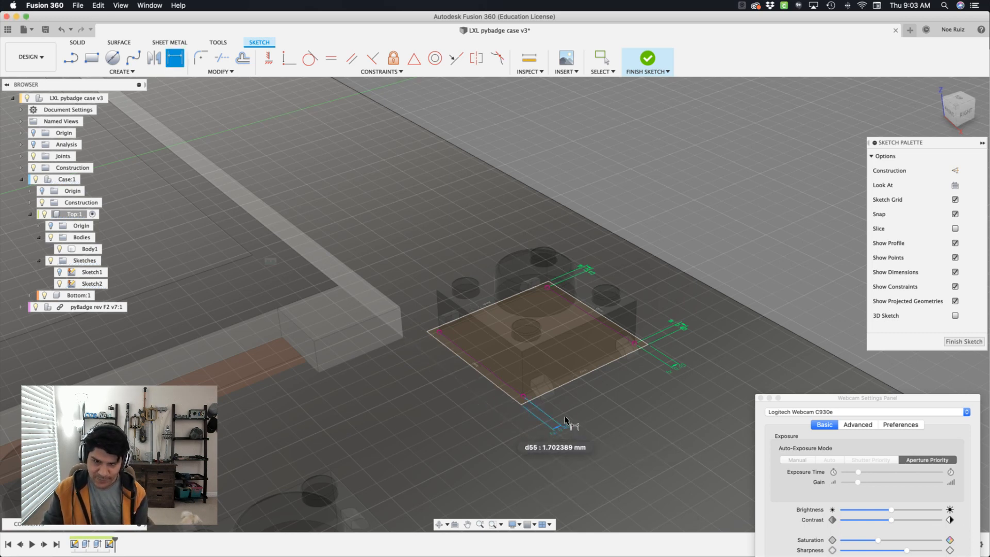
# Step: Project the two long outer edges of the display frame into the sketch
pyautogui.scroll(-3, 549, 403)
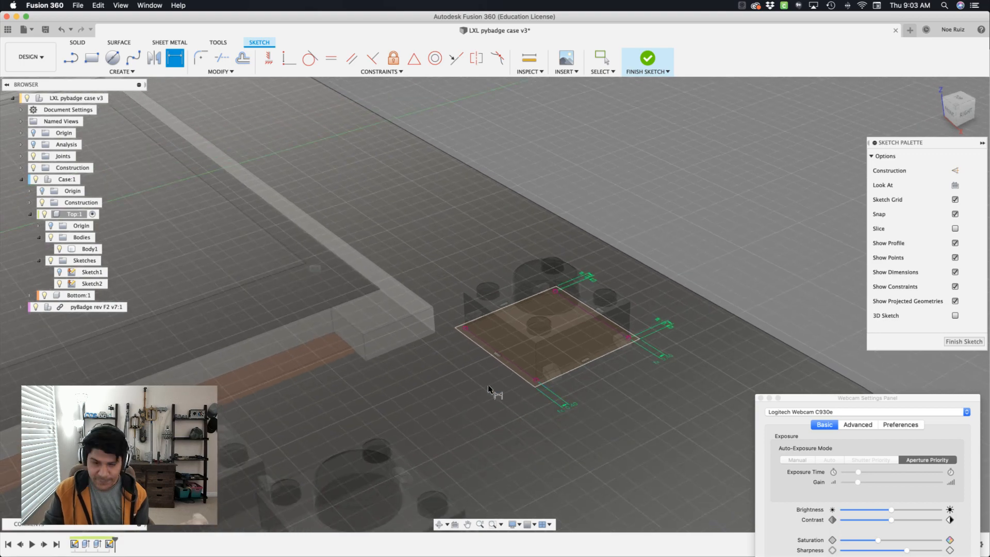
pyautogui.keyDown('shift'); pyautogui.scroll(-5, 488, 385); pyautogui.keyUp('shift')
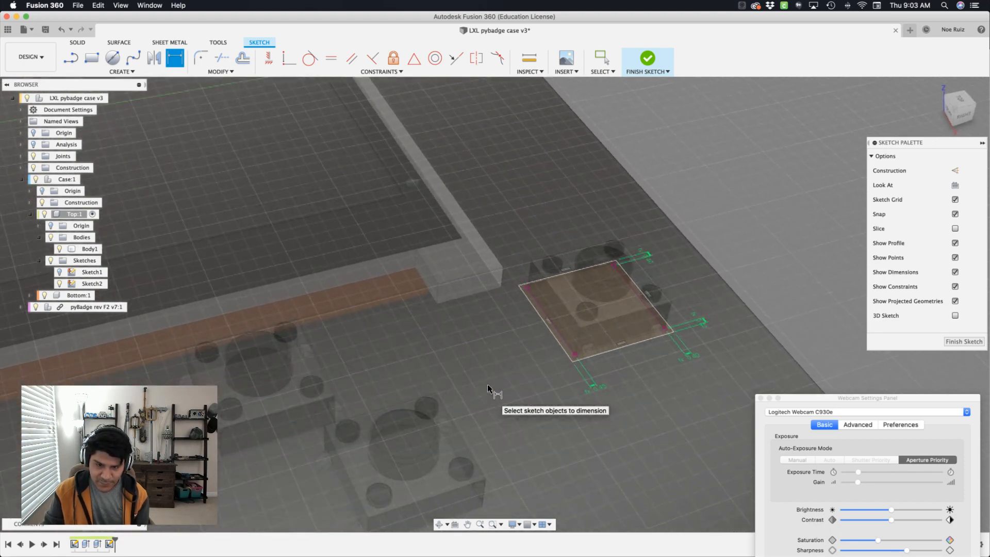
pyautogui.keyDown('shift'); pyautogui.scroll(-8, 487, 385); pyautogui.keyUp('shift')
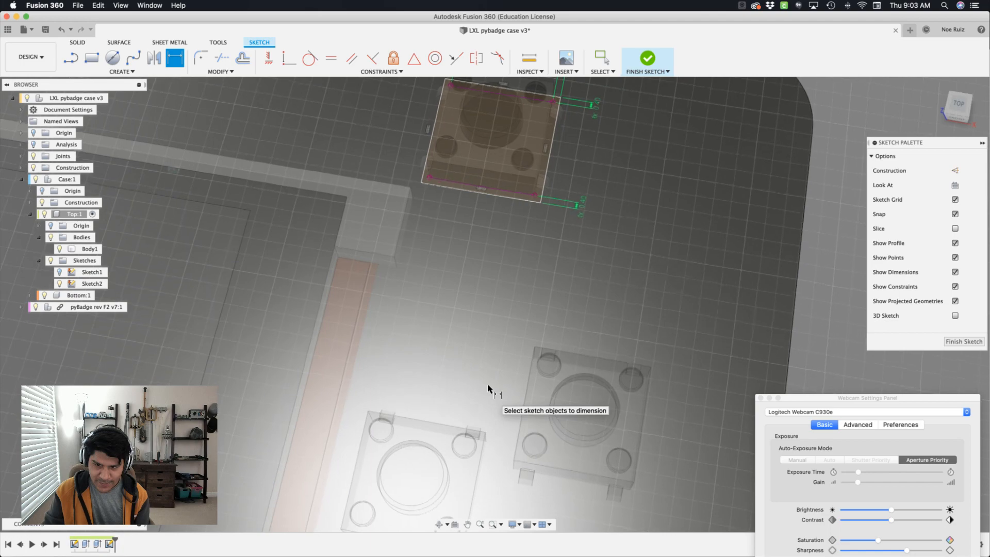
pyautogui.keyDown('shift'); pyautogui.scroll(-8, 488, 388); pyautogui.keyUp('shift')
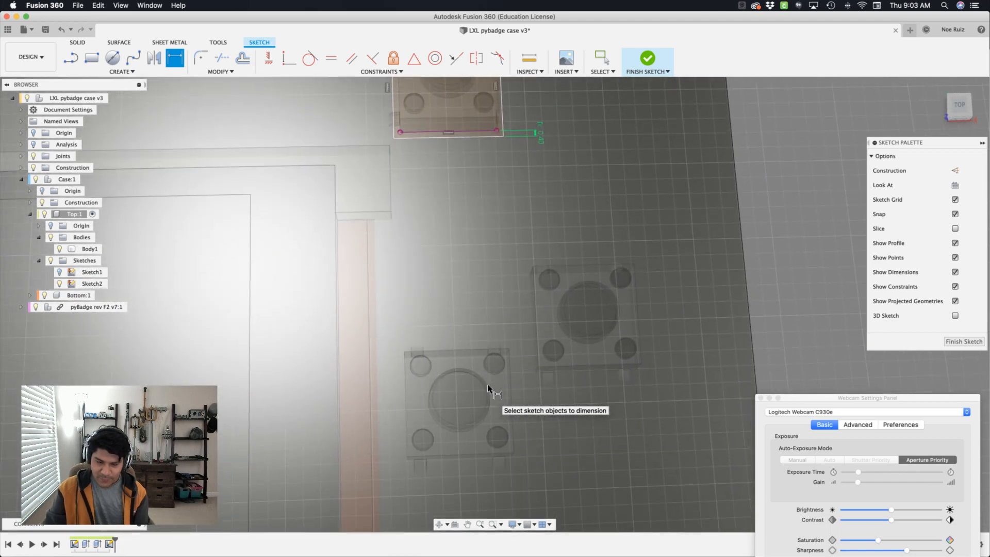
pyautogui.press('s')
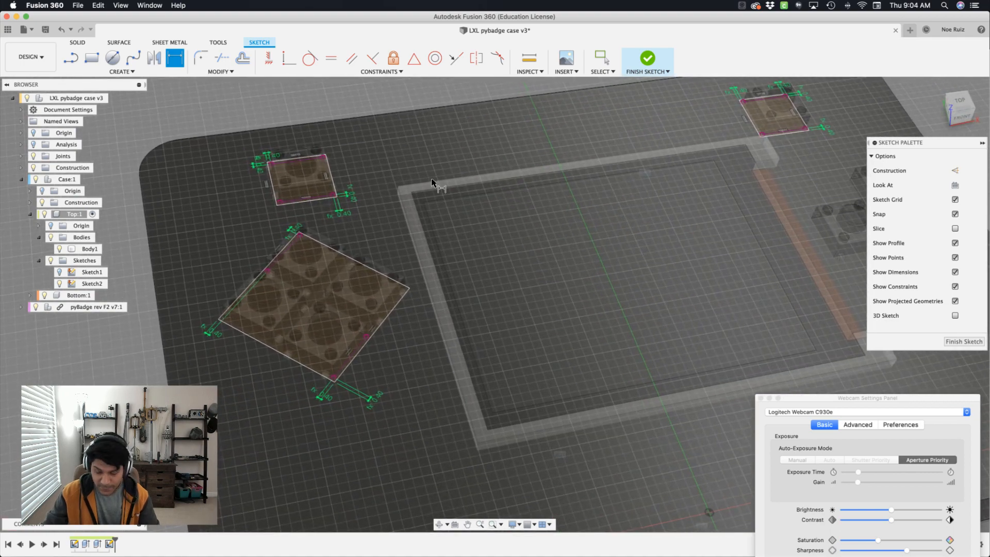
pyautogui.press('s')
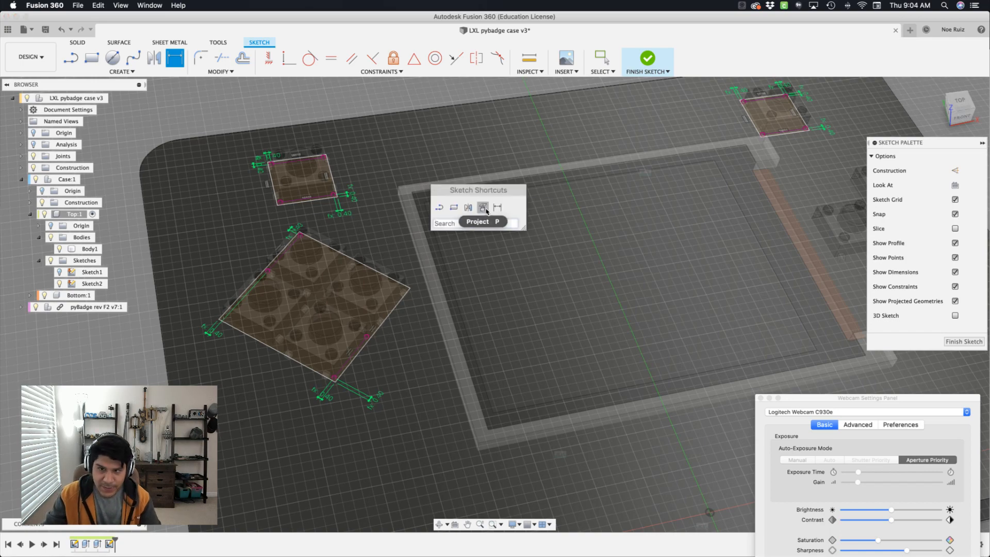
pyautogui.press('s')
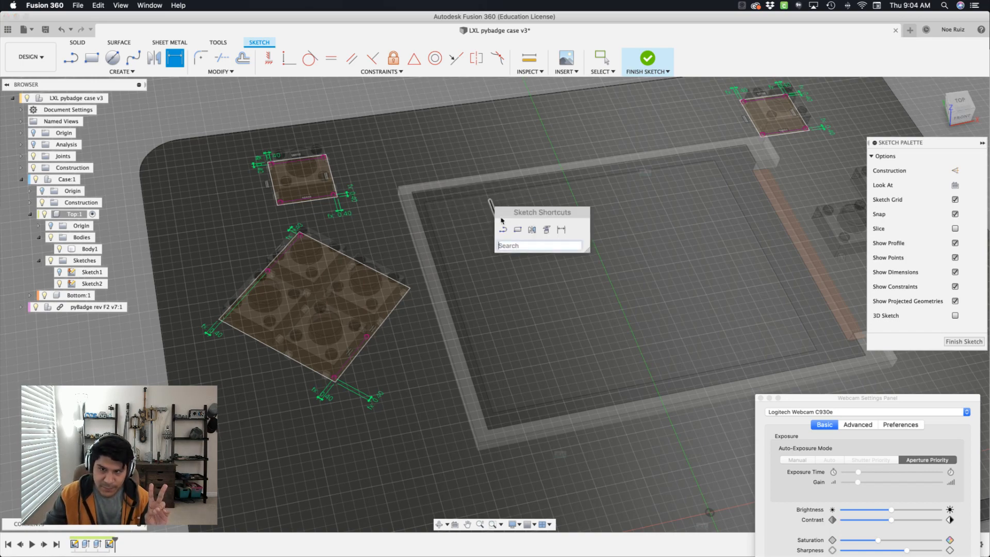
pyautogui.click(549, 232)
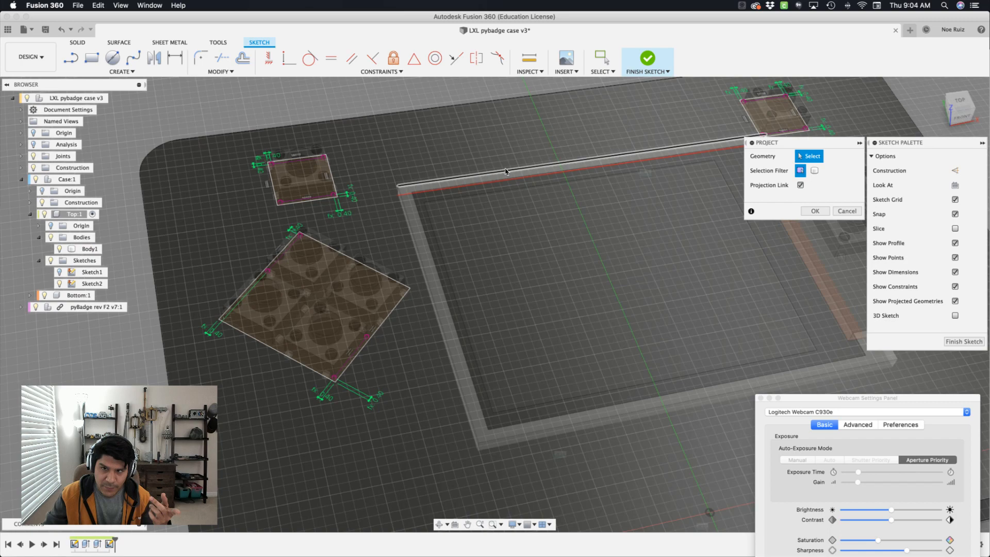
pyautogui.click(506, 174)
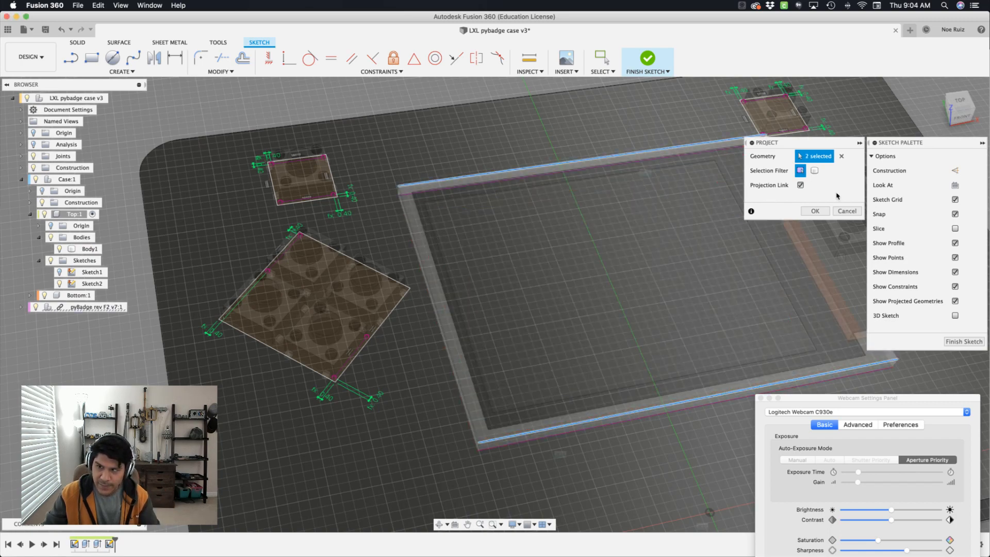
pyautogui.click(818, 212)
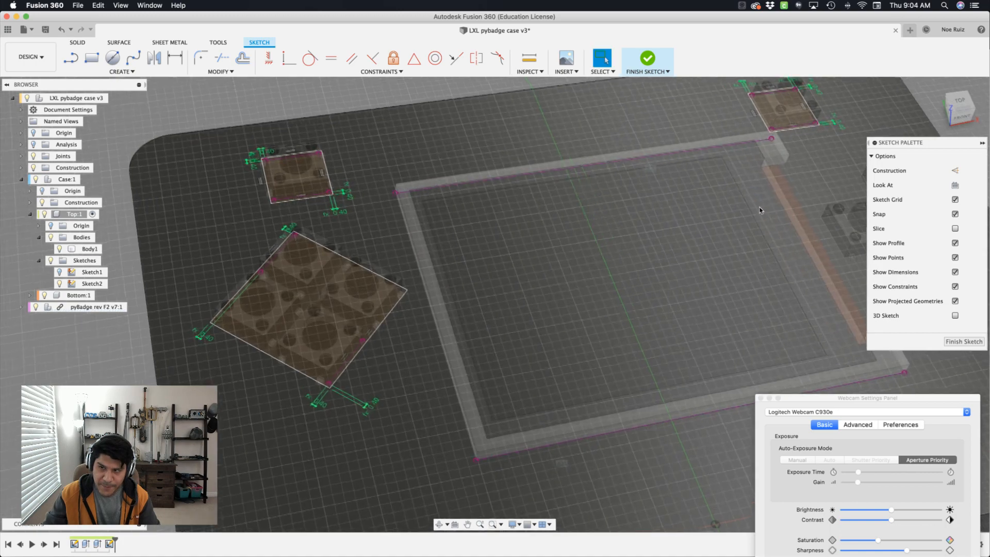
# Step: Draw a two-point rectangle around the projected display frame edges, enclosing the whole display
pyautogui.press('s')
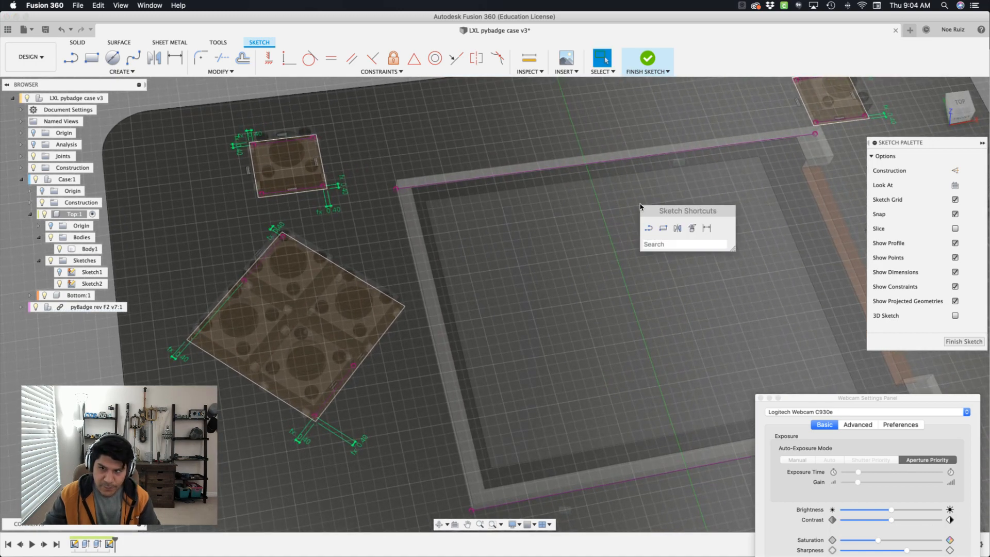
pyautogui.click(665, 229)
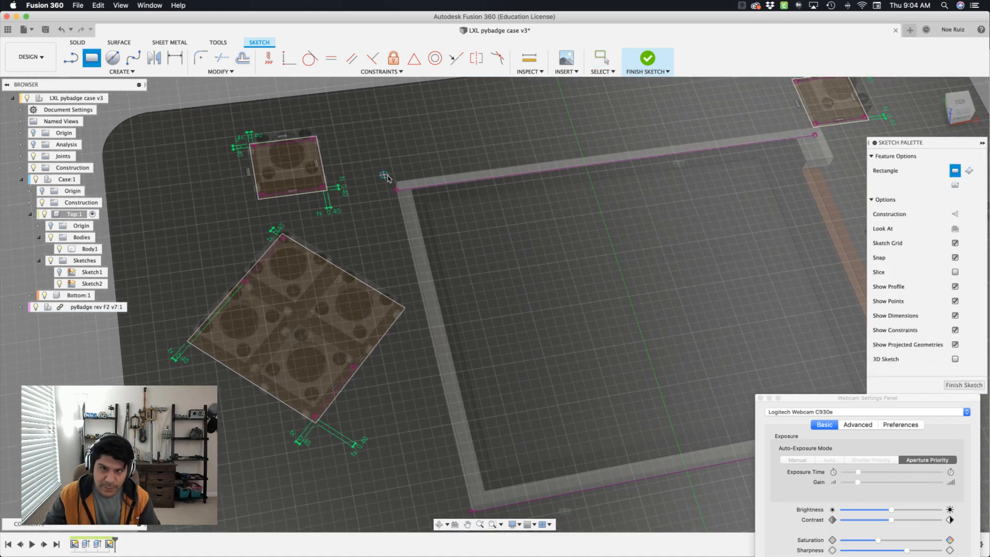
pyautogui.hscroll(10, 377, 178)
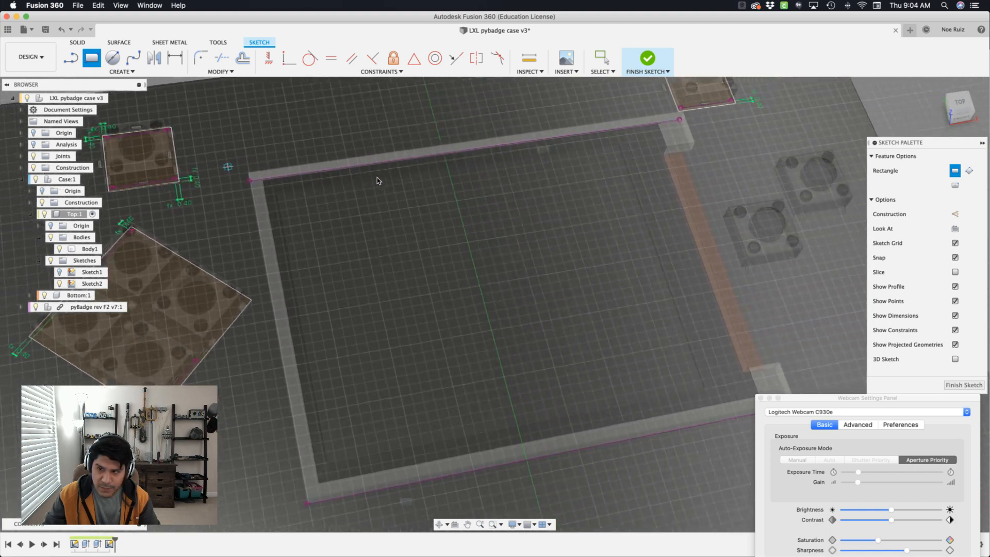
pyautogui.hscroll(2, 377, 178)
pyautogui.click(377, 178)
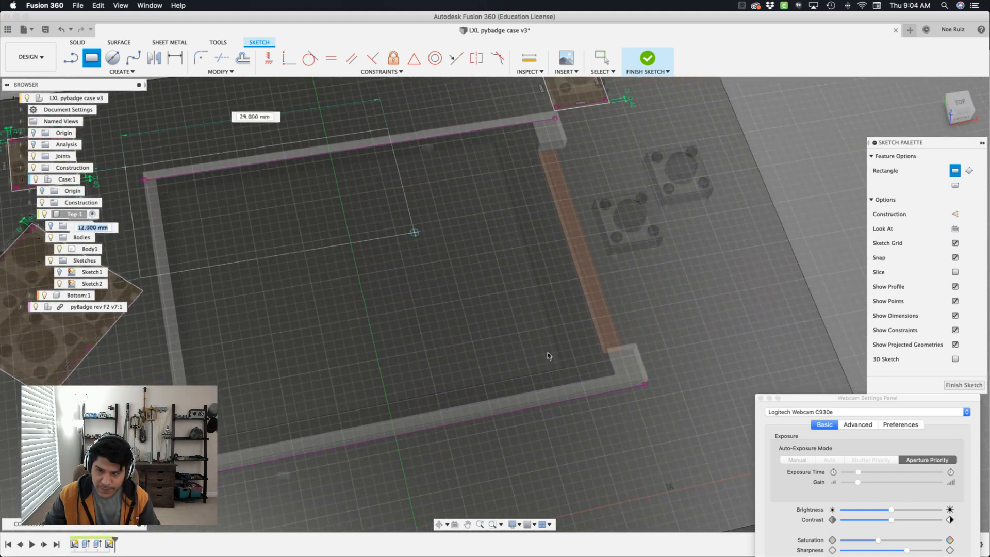
pyautogui.click(657, 390)
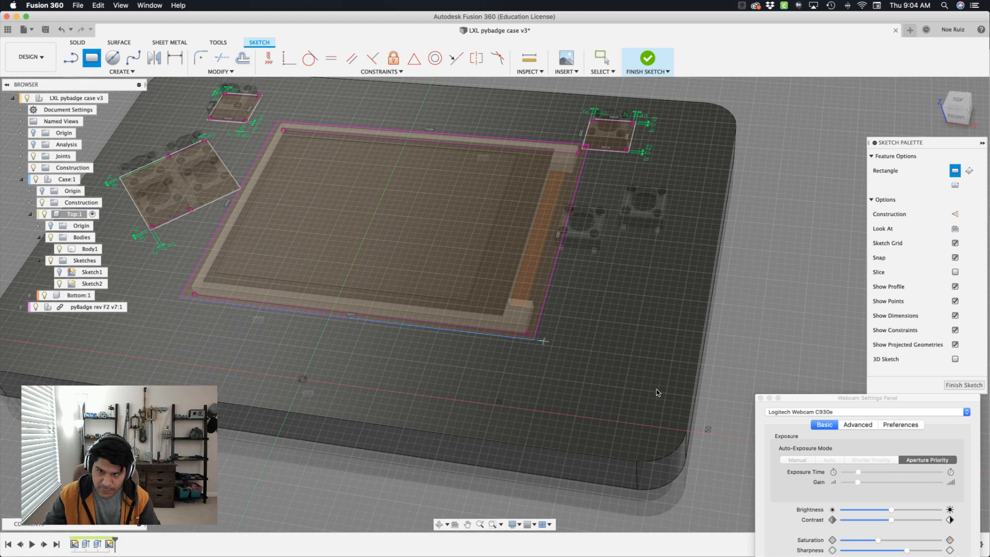
# Step: Dimension the display rectangle's short side beside the orange strip from the nearest projected edge endpoint, using the gap parameter
pyautogui.scroll(10, 593, 369)
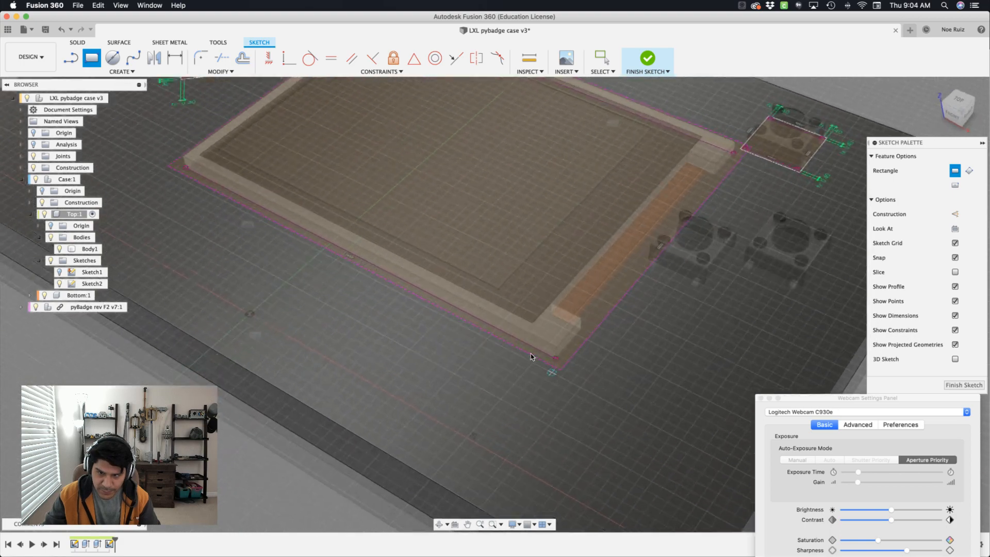
pyautogui.press('s')
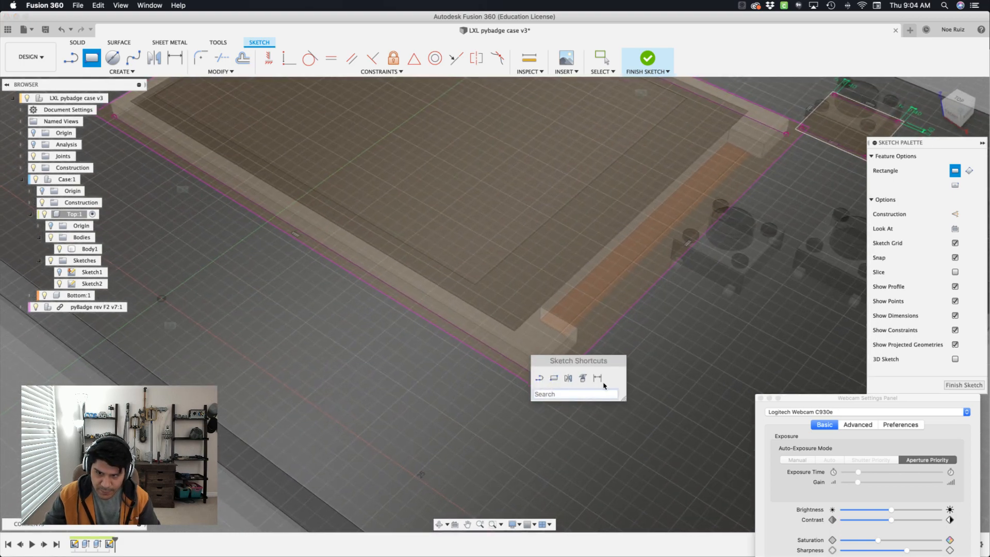
pyautogui.click(596, 378)
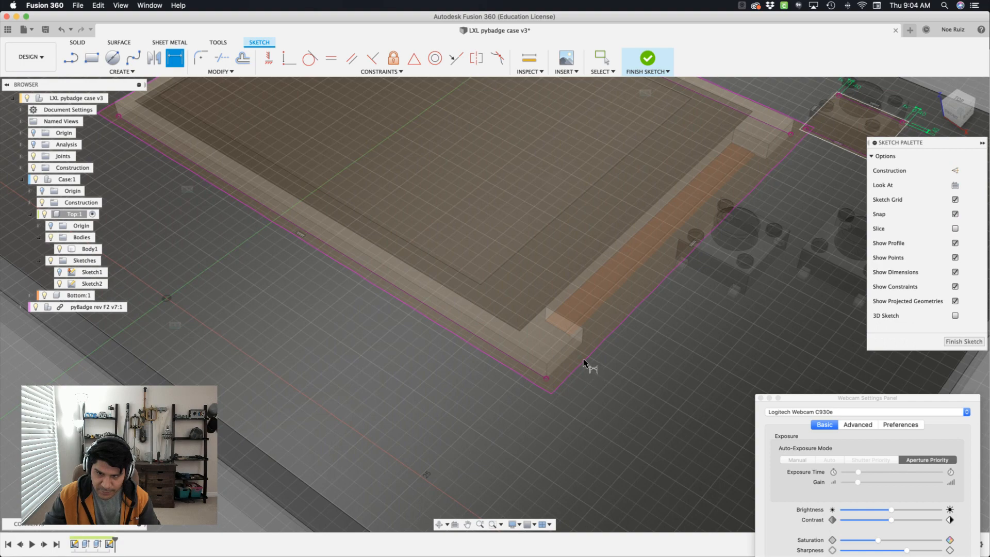
pyautogui.scroll(3, 546, 374)
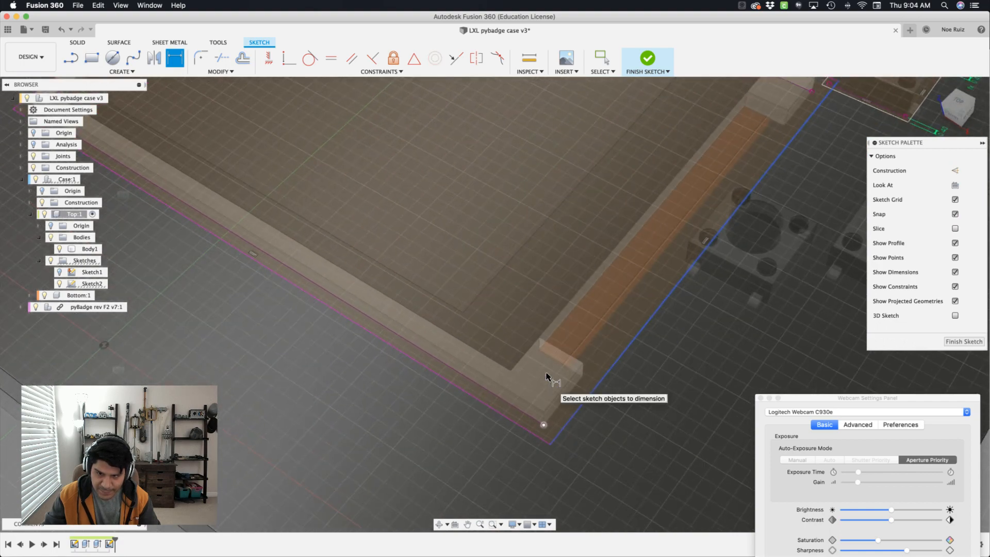
pyautogui.scroll(4, 546, 375)
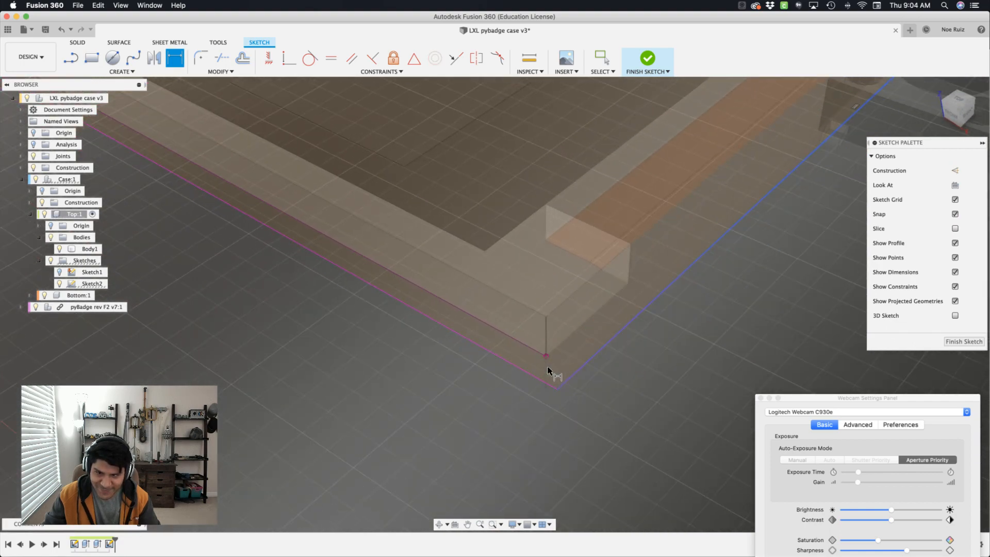
pyautogui.click(536, 424)
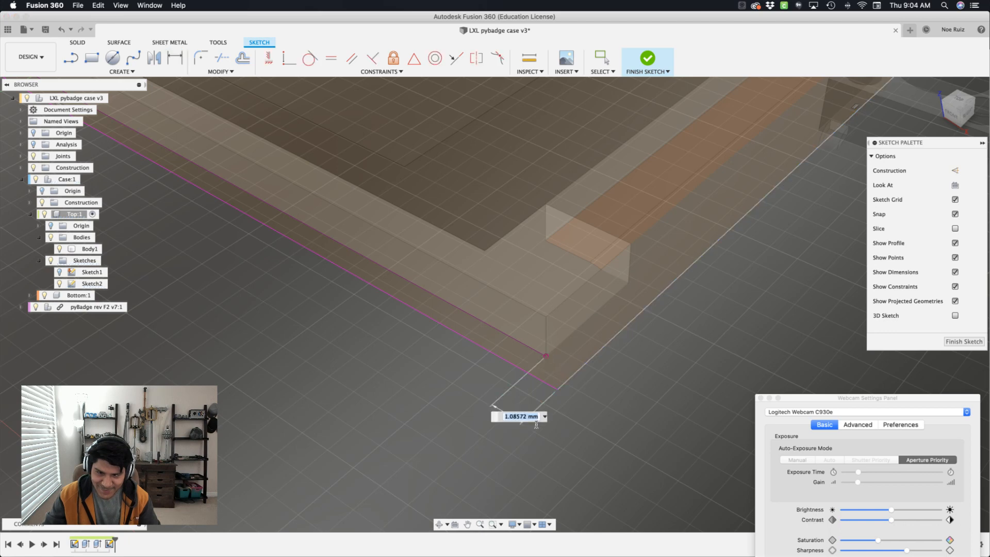
pyautogui.click(545, 417)
pyautogui.click(531, 429)
pyautogui.press('Return')
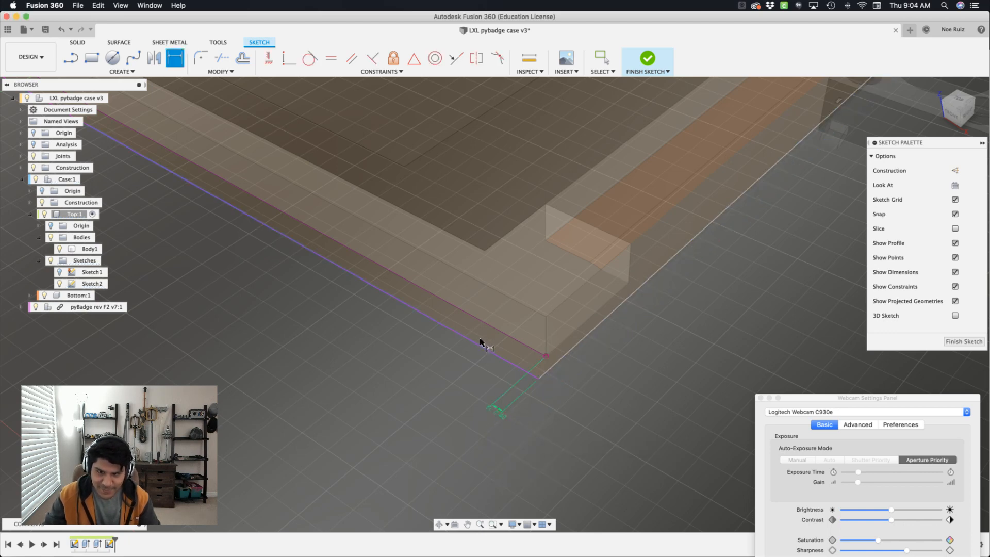
# Step: Dimension the display rectangle's long side farthest from the lone buttons from the projected frame edge, using the gap parameter
pyautogui.click(575, 378)
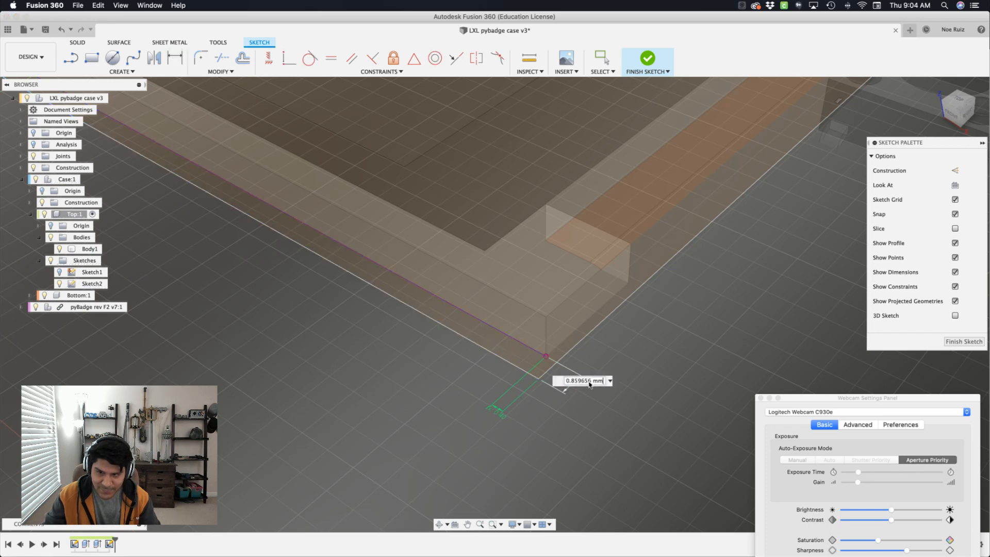
pyautogui.click(610, 382)
pyautogui.click(606, 393)
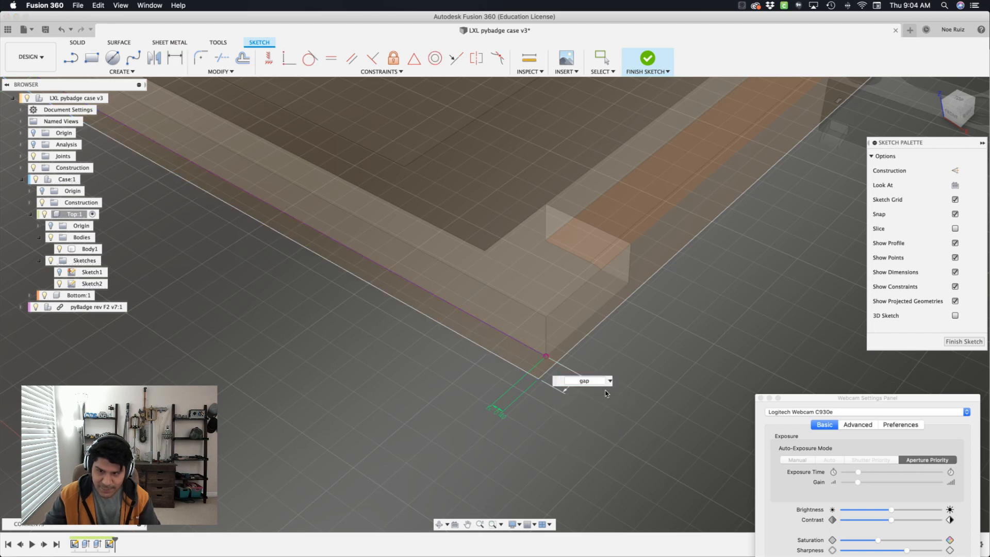
pyautogui.press('Return')
pyautogui.scroll(-5, 607, 389)
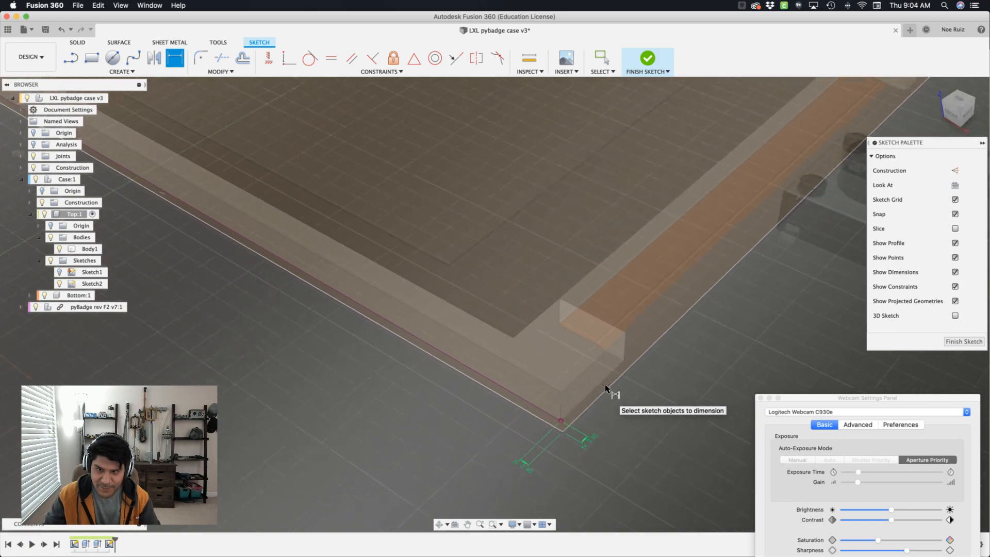
pyautogui.keyDown('shift'); pyautogui.hscroll(-10, 605, 385); pyautogui.keyUp('shift')
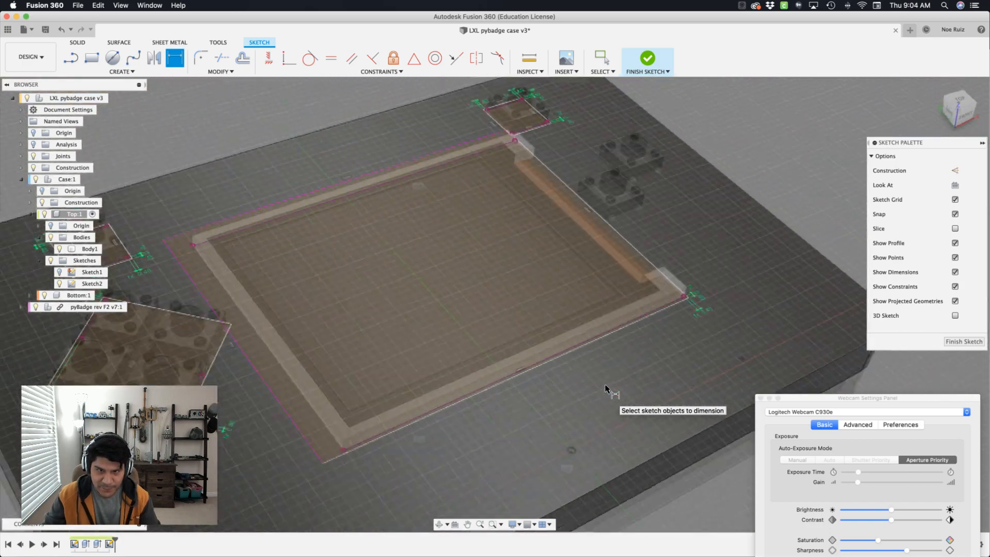
# Step: Dimension the display rectangle's remaining long side, nearest the lone buttons, from the projected frame edge endpoint, using the gap parameter
pyautogui.keyDown('shift'); pyautogui.hscroll(-10, 605, 385); pyautogui.keyUp('shift')
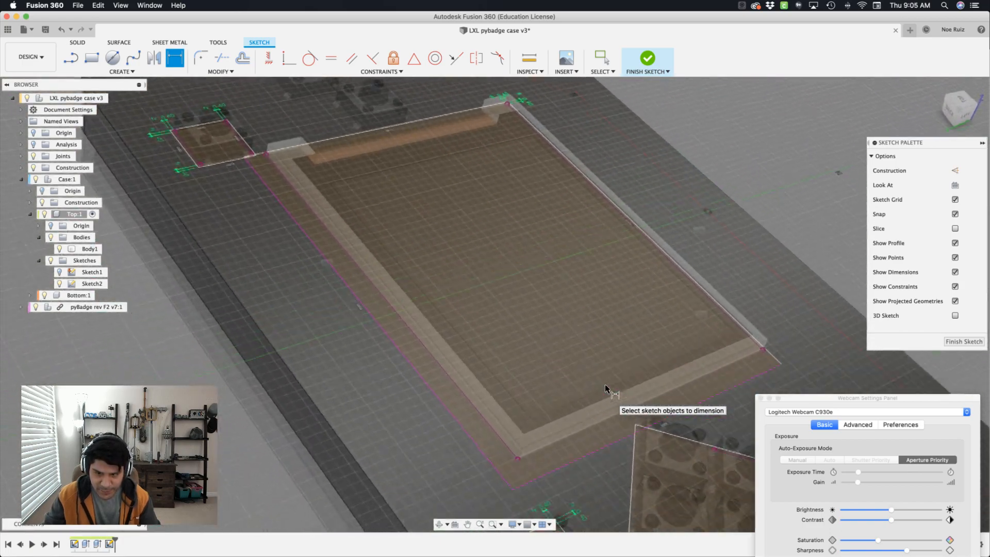
pyautogui.scroll(5, 605, 385)
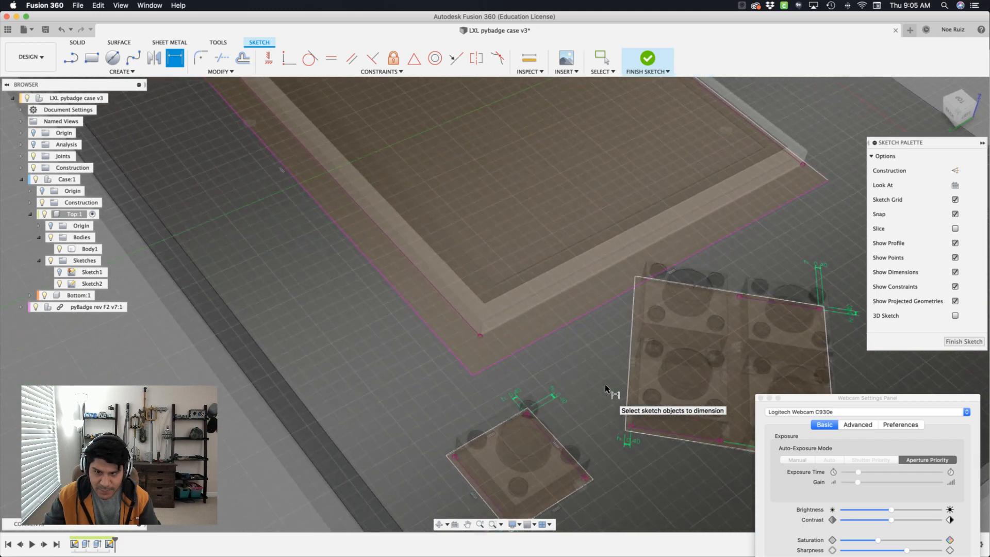
pyautogui.scroll(3, 606, 385)
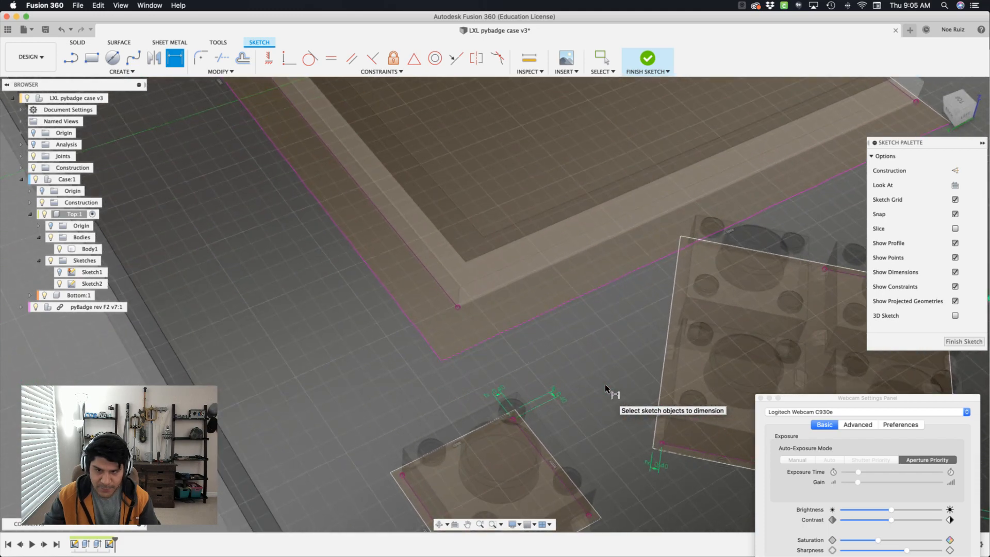
pyautogui.click(415, 310)
pyautogui.click(478, 362)
pyautogui.click(503, 362)
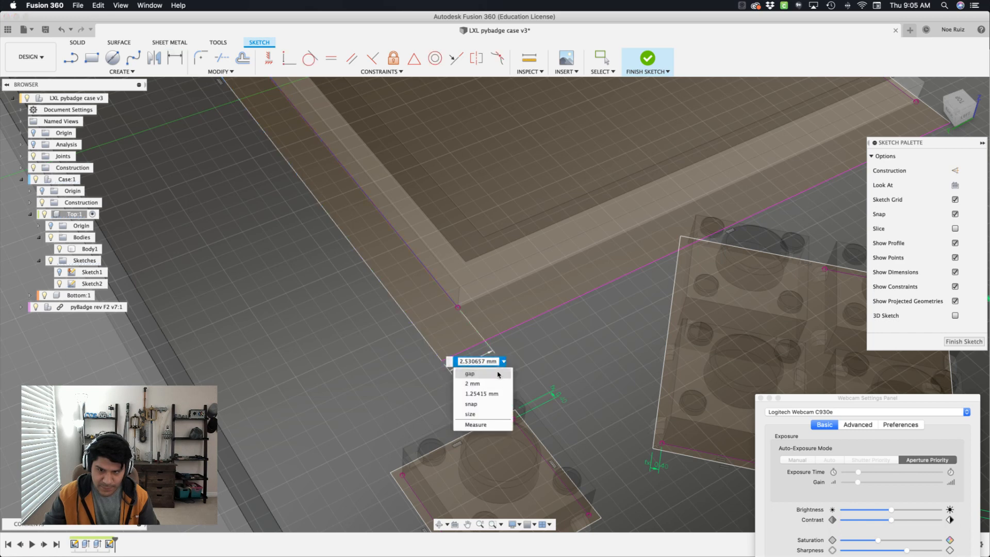
pyautogui.click(499, 374)
pyautogui.press('Return')
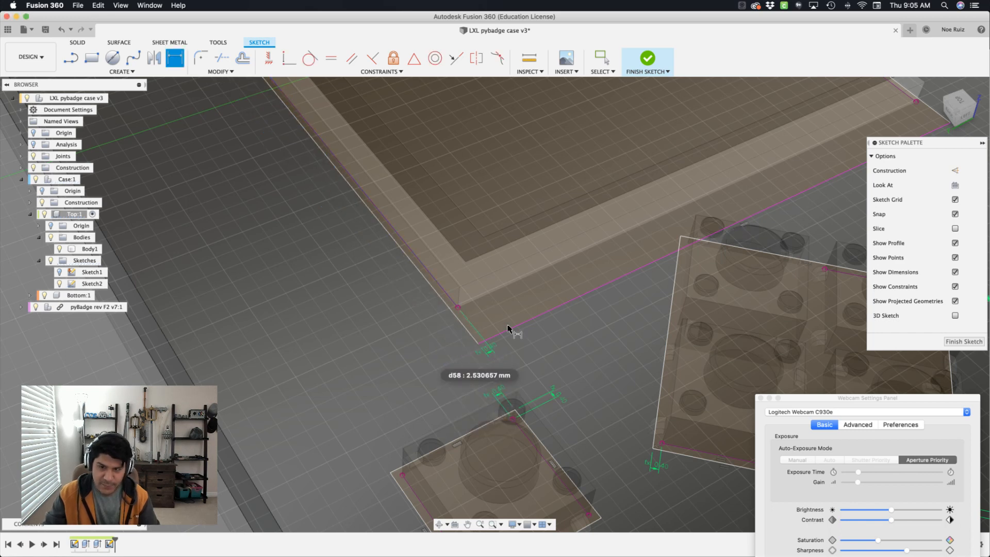
# Step: Dimension the display rectangle's short side opposite the orange strip from the projected frame edge endpoint, using the gap parameter
pyautogui.click(455, 299)
pyautogui.click(442, 327)
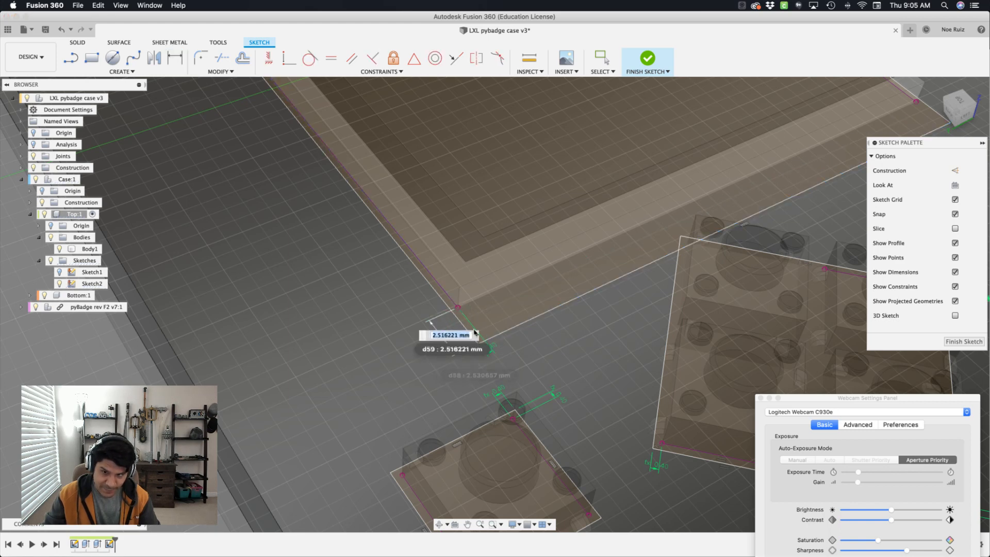
pyautogui.click(477, 337)
pyautogui.click(475, 347)
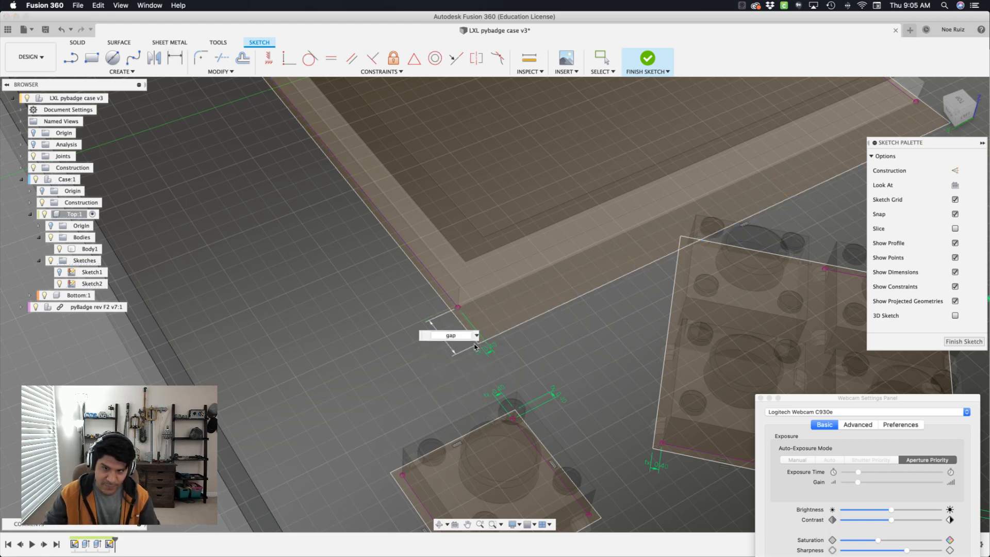
pyautogui.press('Return')
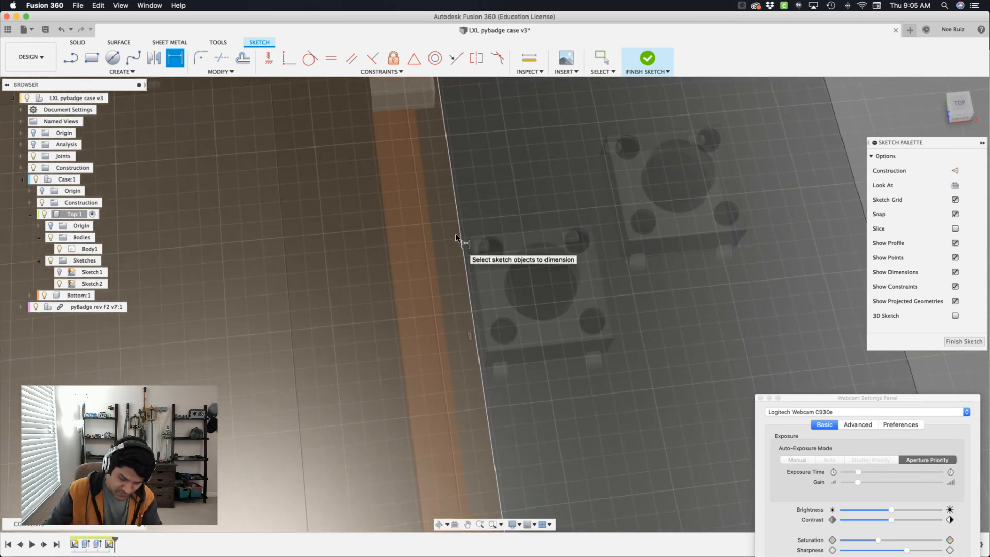
# Step: Draw a two-point rectangle around the small button next to the orange strip, starting on the display rectangle's edge
pyautogui.press('r')
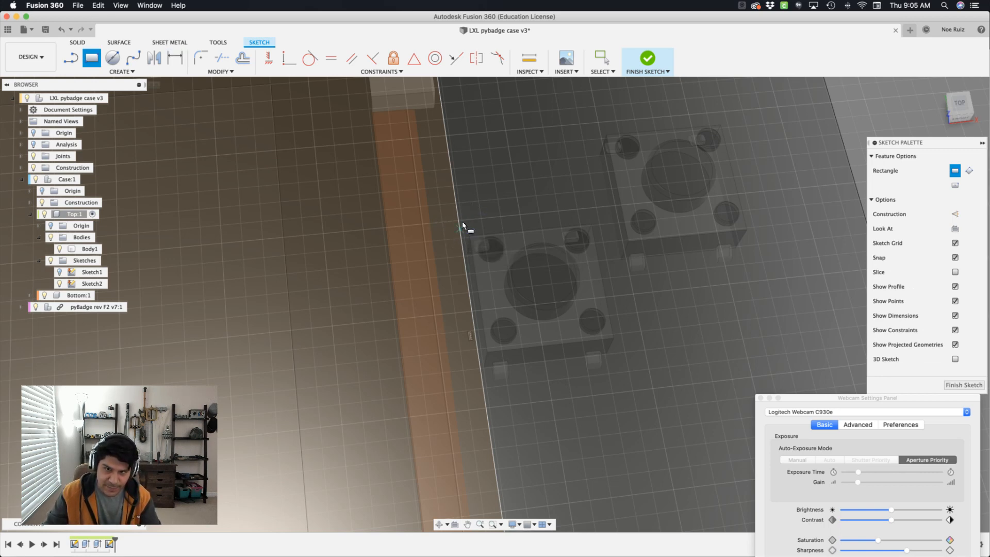
pyautogui.click(459, 216)
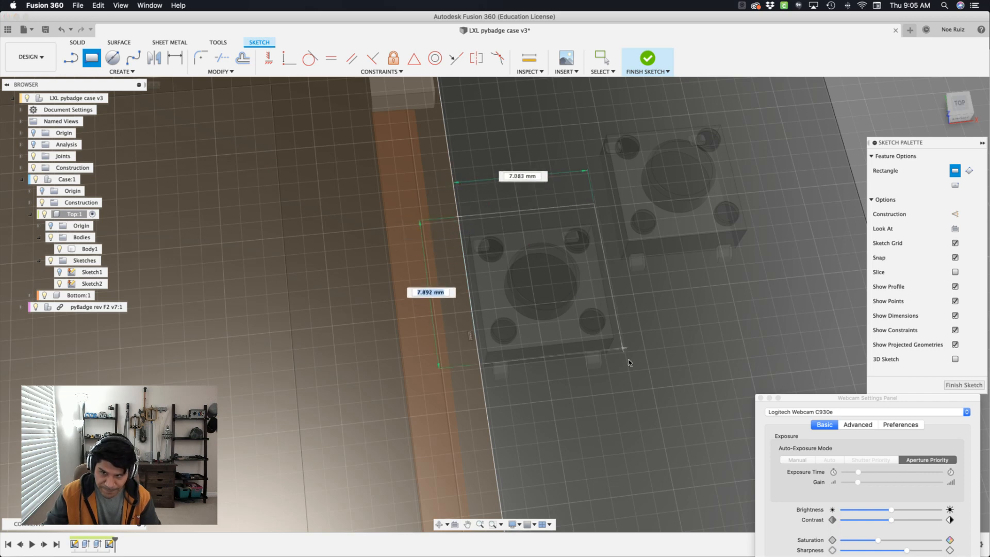
pyautogui.click(645, 380)
pyautogui.moveTo(641, 380)
pyautogui.keyDown('shift'); pyautogui.mouseDown(button='middle')
pyautogui.moveTo(562, 303)
pyautogui.moveTo(453, 223)
pyautogui.moveTo(443, 274)
pyautogui.mouseUp(button='middle'); pyautogui.keyUp('shift')
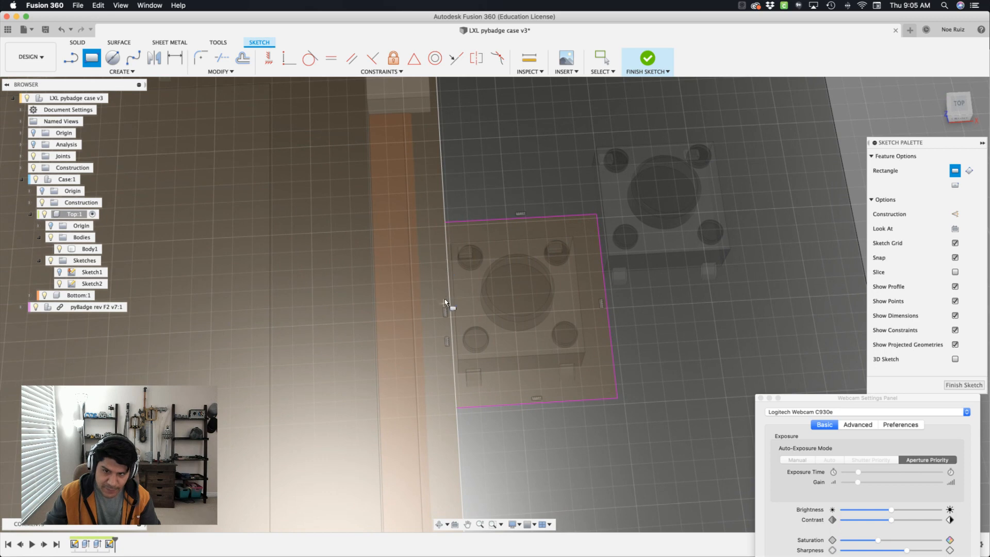
pyautogui.keyDown('shift'); pyautogui.moveTo(417, 263); pyautogui.dragTo(381, 297, button='middle'); pyautogui.keyUp('shift')
pyautogui.press('Escape')
pyautogui.moveTo(448, 240)
pyautogui.keyDown('shift'); pyautogui.mouseDown(button='middle')
pyautogui.moveTo(453, 230)
pyautogui.moveTo(432, 230)
pyautogui.moveTo(433, 253)
pyautogui.mouseUp(button='middle'); pyautogui.keyUp('shift')
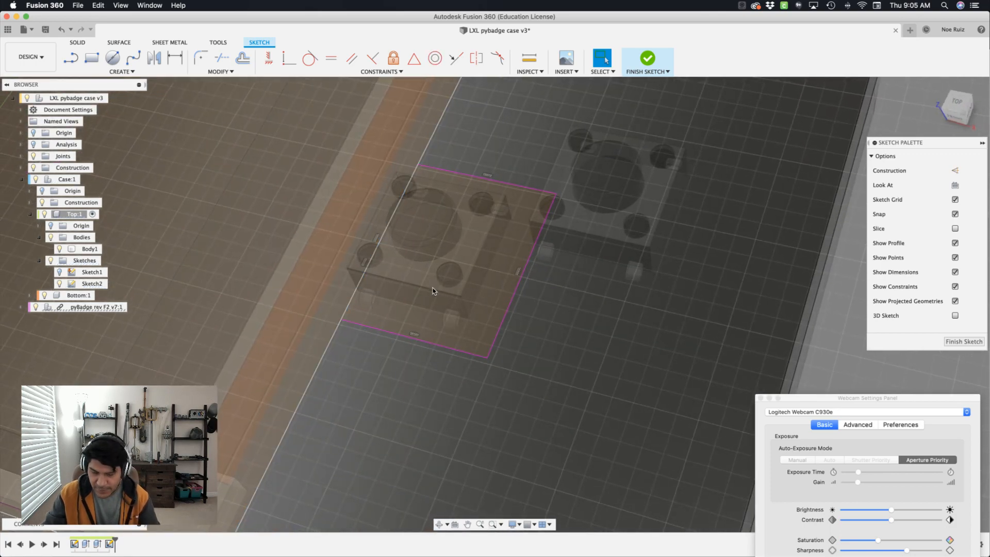
# Step: Project two opposite edges of the button next to the display, both perpendicular to the display rectangle's edge, into the sketch
pyautogui.press('s')
pyautogui.click(485, 312)
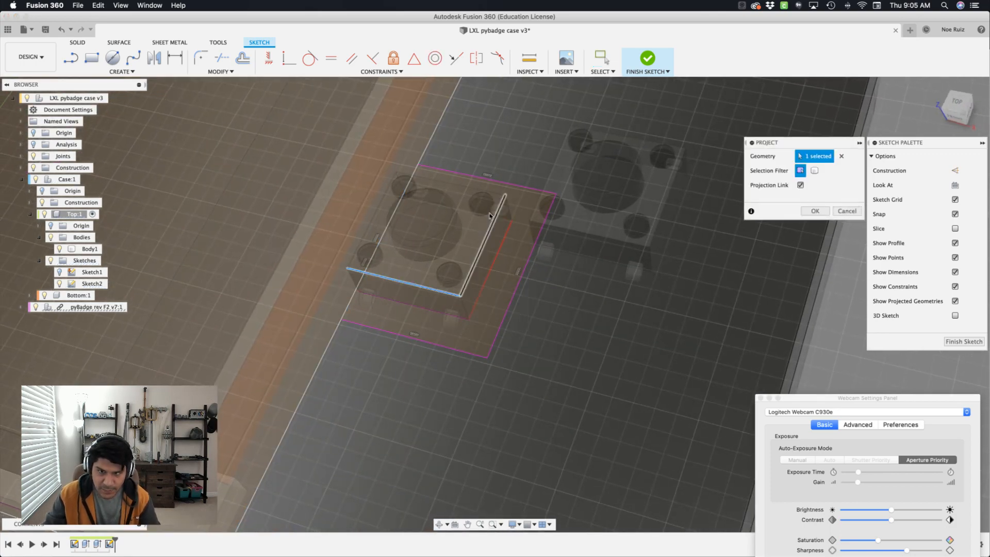
pyautogui.click(814, 209)
# Step: Dimension this button rectangle's side farthest from the neighbouring button from the parallel projected edge, using the gap parameter
pyautogui.click(468, 342)
pyautogui.press('s')
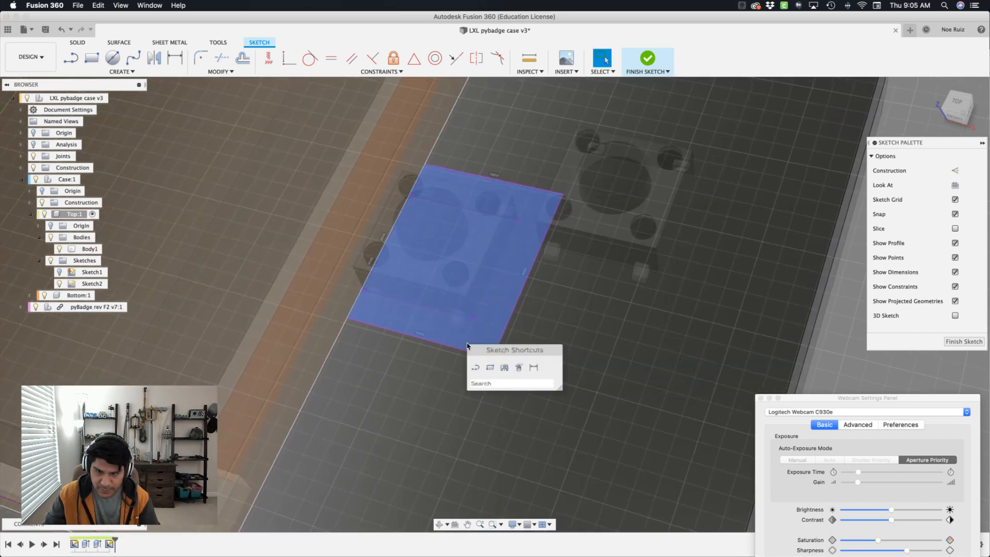
pyautogui.click(534, 367)
pyautogui.click(458, 341)
pyautogui.click(474, 312)
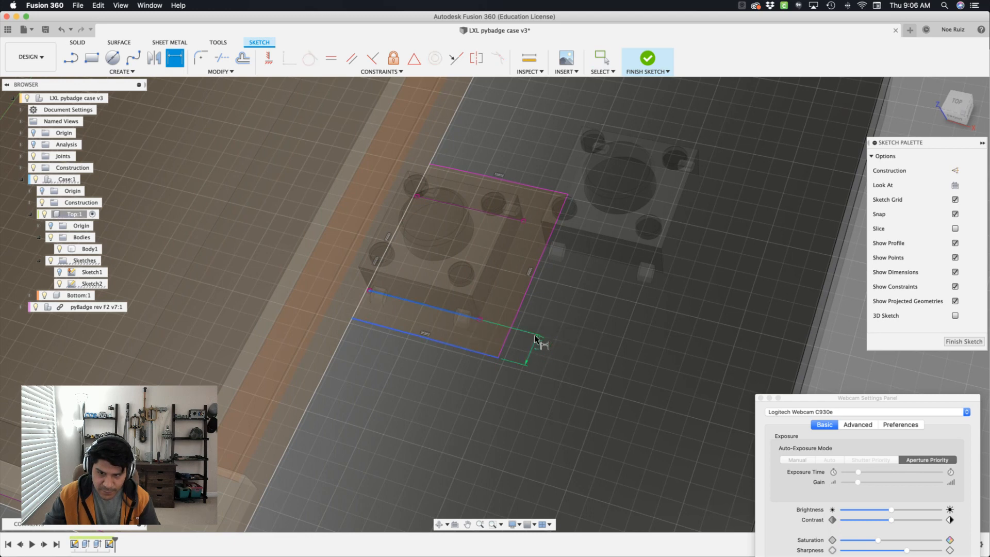
pyautogui.click(560, 344)
pyautogui.click(571, 342)
pyautogui.click(569, 352)
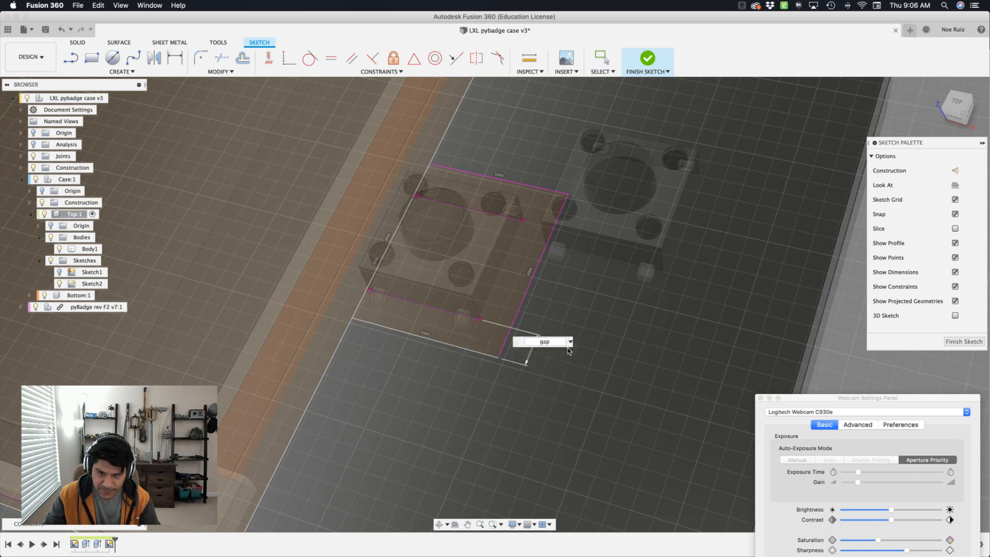
pyautogui.press('Return')
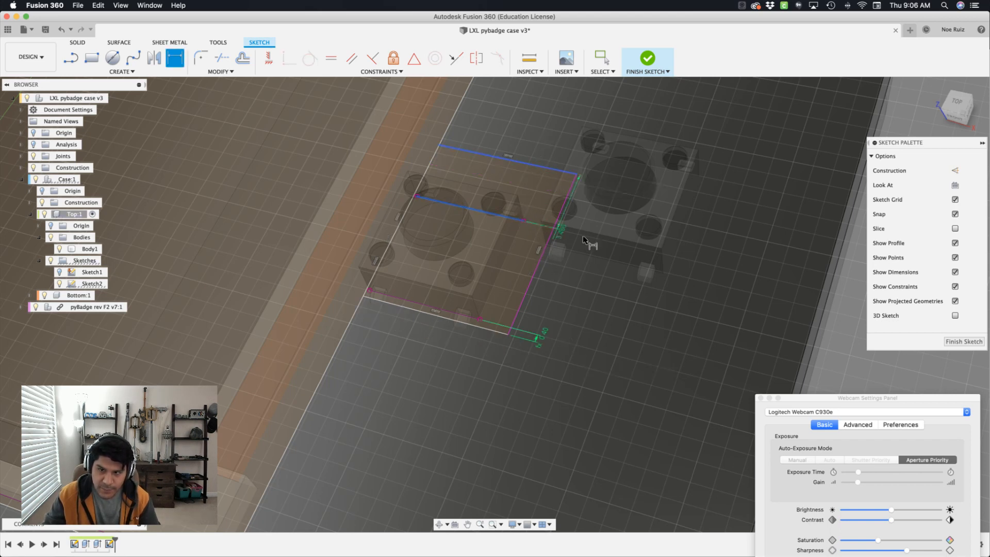
# Step: Dimension the same rectangle's opposite side, nearest the neighbouring button, from its projected edge, using the gap parameter
pyautogui.click(695, 248)
pyautogui.click(694, 253)
pyautogui.click(732, 254)
pyautogui.click(728, 265)
pyautogui.press('Return')
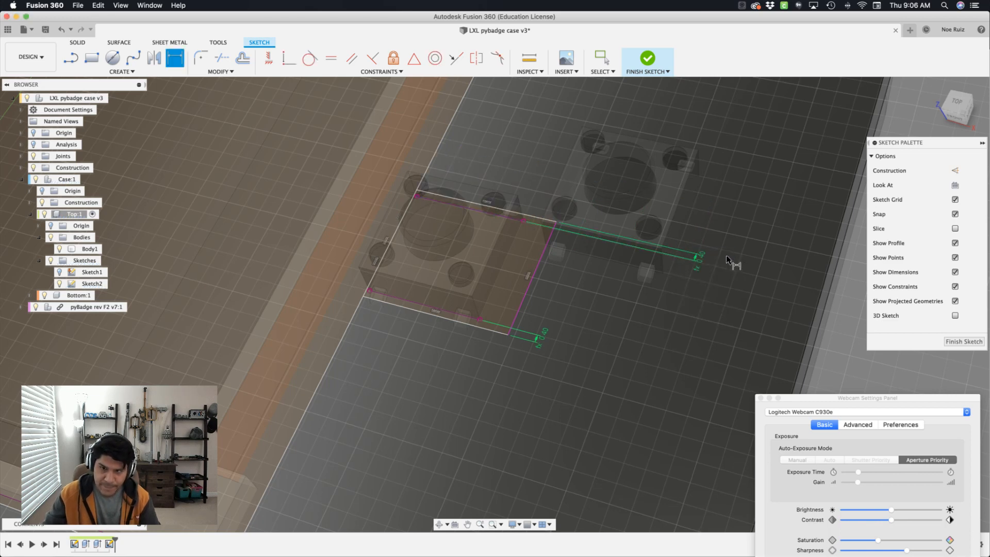
# Step: Dimension the rectangle's outer side, away from the display, from the projected edge's endpoint, using the gap parameter
pyautogui.click(526, 286)
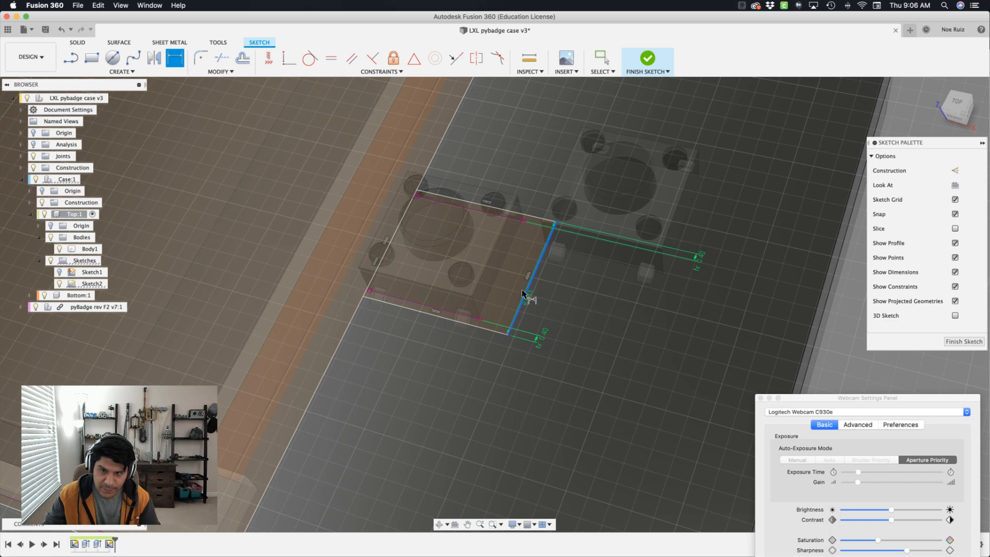
pyautogui.click(481, 316)
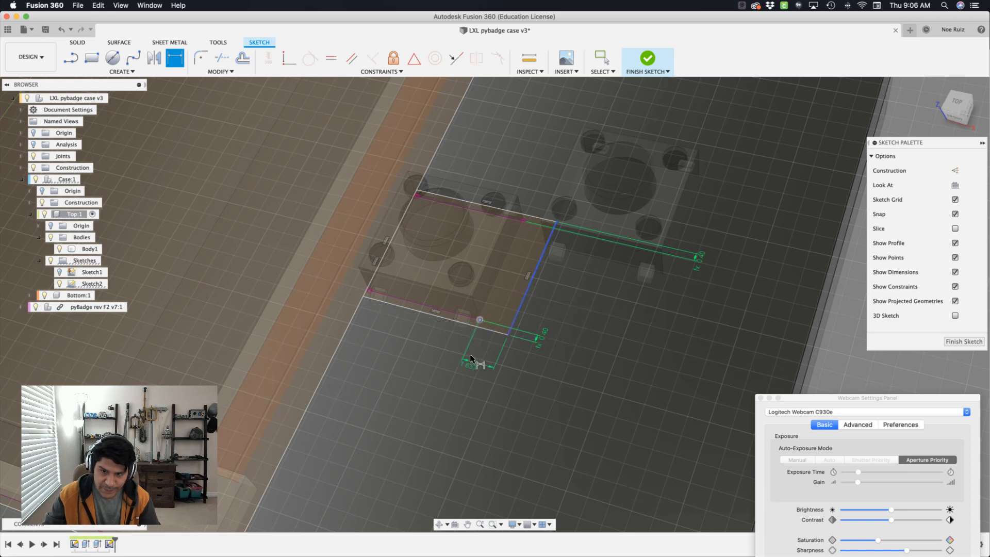
pyautogui.click(471, 356)
pyautogui.click(506, 361)
pyautogui.click(502, 370)
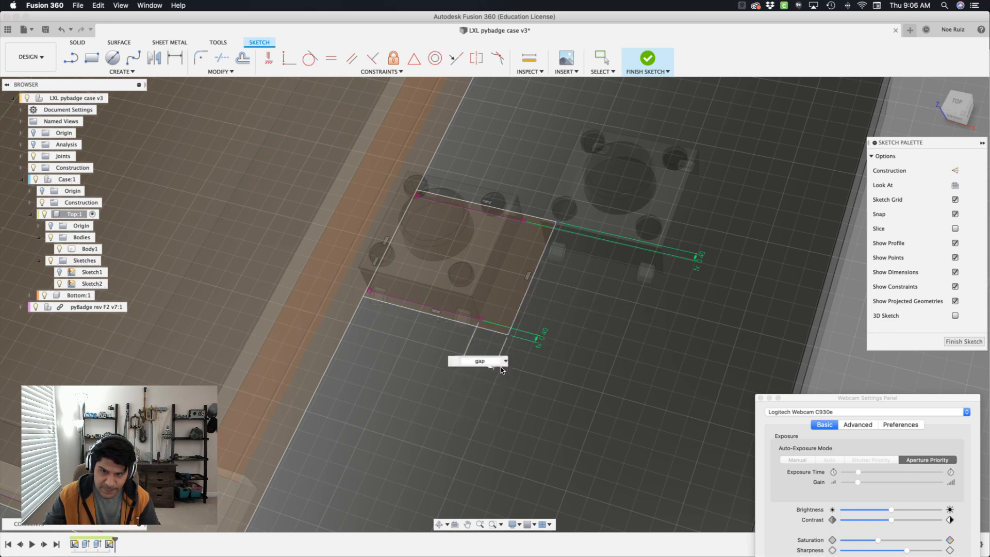
pyautogui.press('Return')
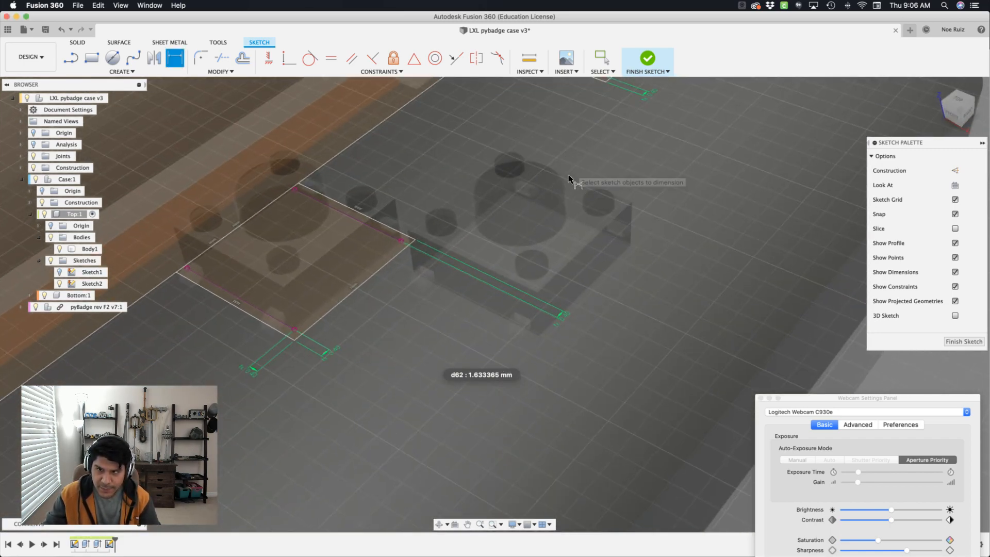
# Step: Project two opposite edges of the neighbouring button, farther from the display, into the sketch
pyautogui.write('sproject')
pyautogui.press('Return')
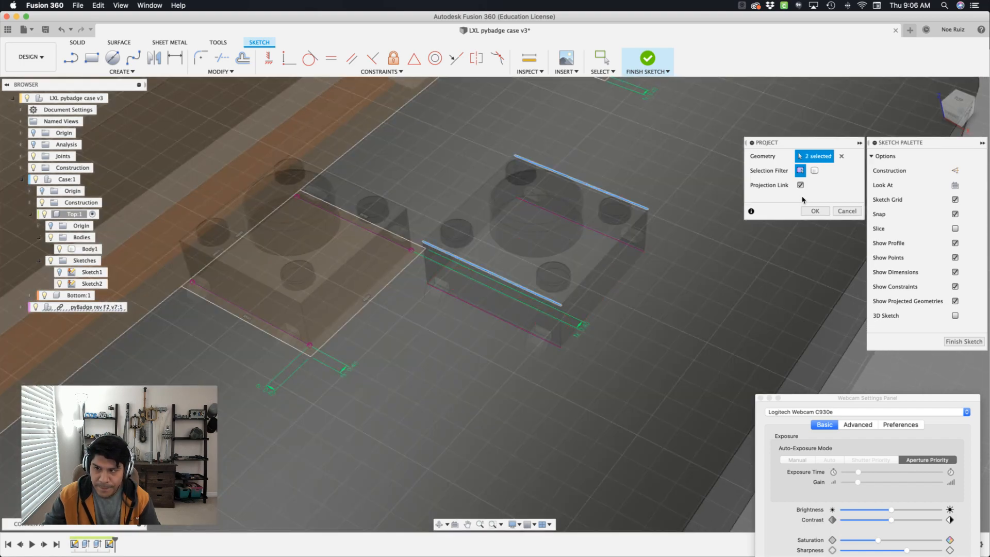
pyautogui.click(813, 211)
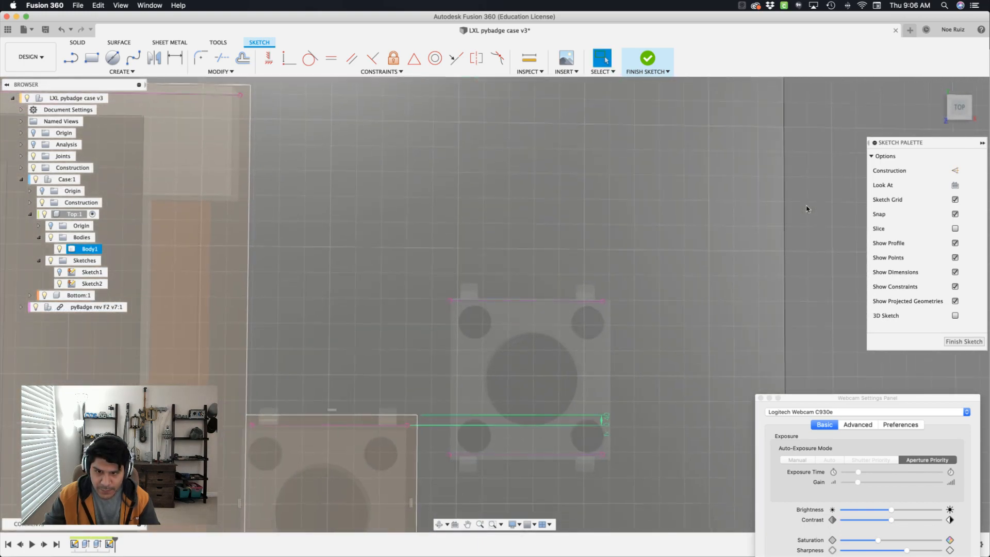
# Step: Draw a two-point rectangle enclosing the neighbouring button and both of its projected edges
pyautogui.press('s')
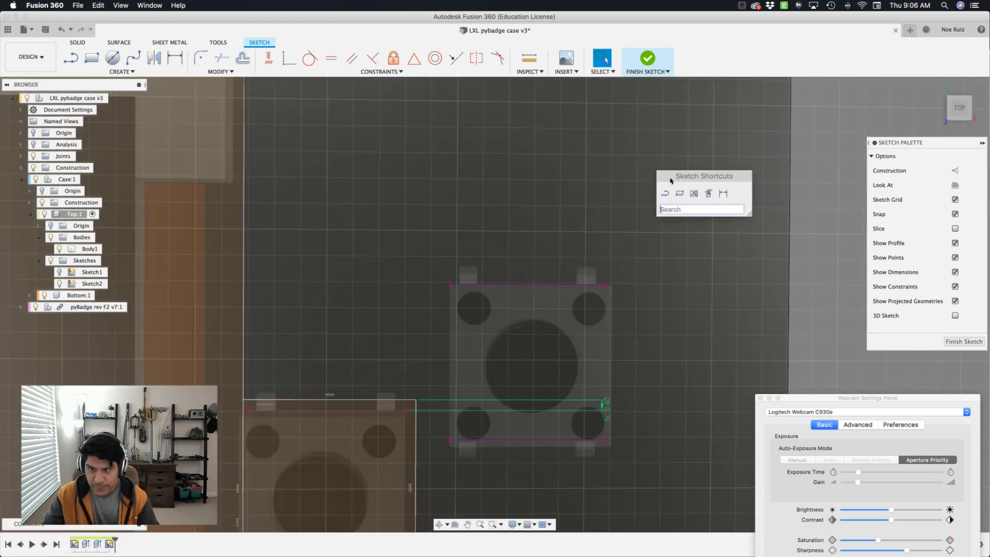
pyautogui.click(682, 195)
pyautogui.click(424, 256)
pyautogui.click(624, 469)
pyautogui.keyDown('shift'); pyautogui.moveTo(624, 468); pyautogui.dragTo(562, 398, button='middle'); pyautogui.keyUp('shift')
# Step: Dimension the new rectangle's side farthest from the display from the projected edge's endpoint, using the gap parameter
pyautogui.press('s')
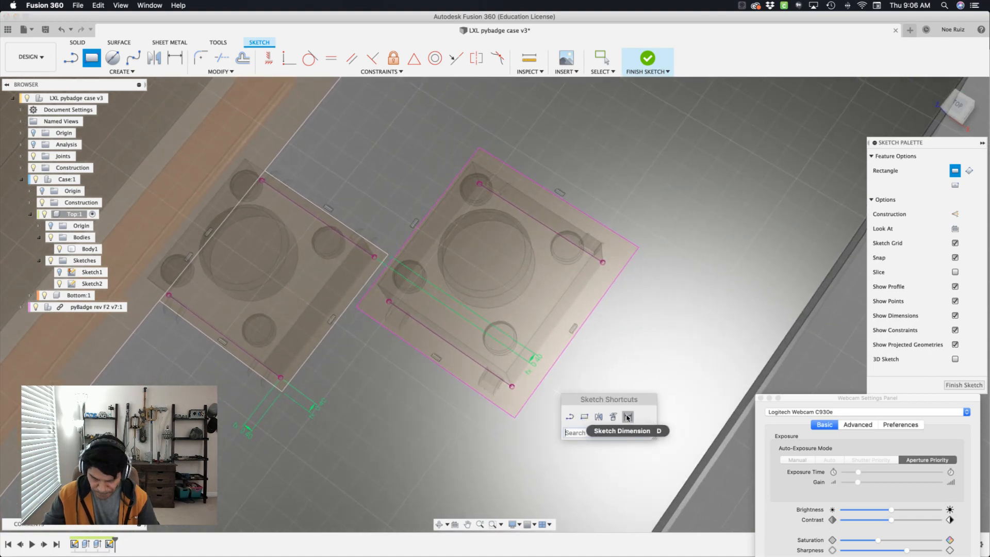
pyautogui.click(627, 418)
pyautogui.moveTo(546, 398)
pyautogui.keyDown('shift'); pyautogui.mouseDown(button='middle')
pyautogui.moveTo(536, 353)
pyautogui.moveTo(543, 333)
pyautogui.moveTo(554, 338)
pyautogui.mouseUp(button='middle'); pyautogui.keyUp('shift')
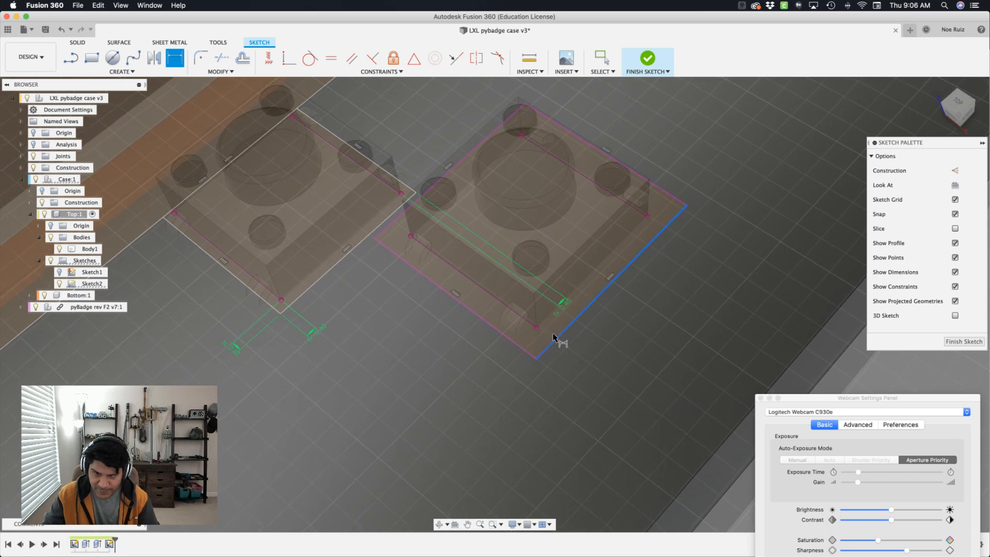
pyautogui.click(537, 324)
pyautogui.click(498, 377)
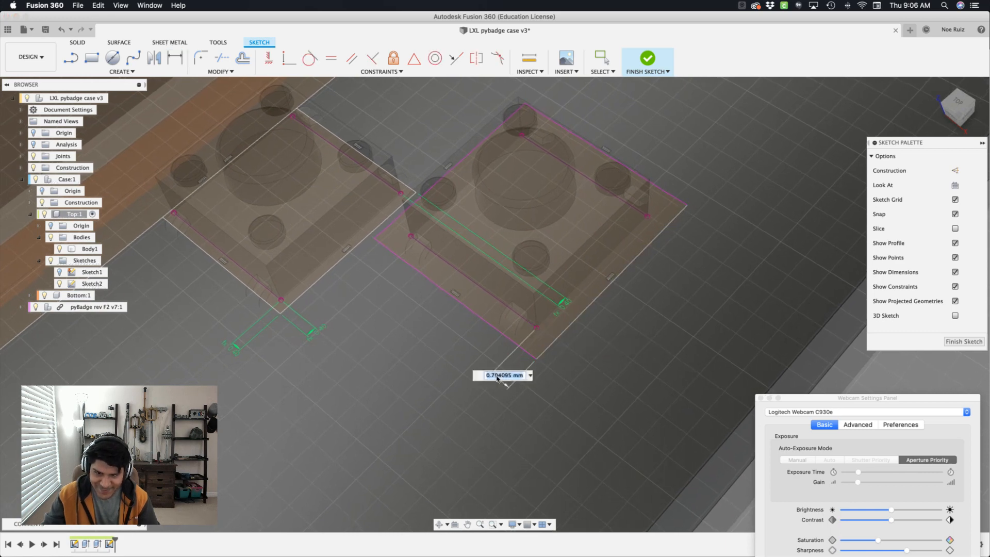
pyautogui.click(530, 376)
pyautogui.click(518, 388)
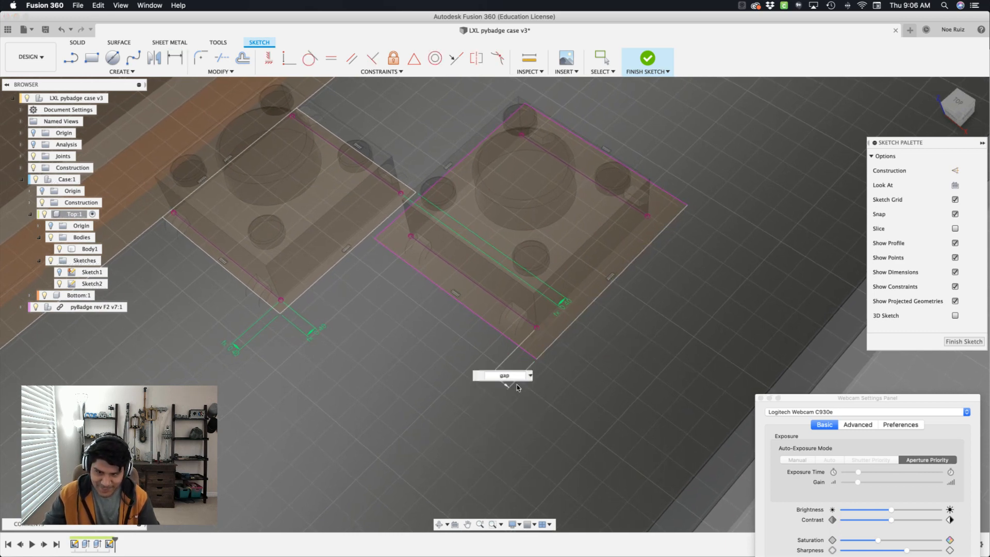
pyautogui.press('Return')
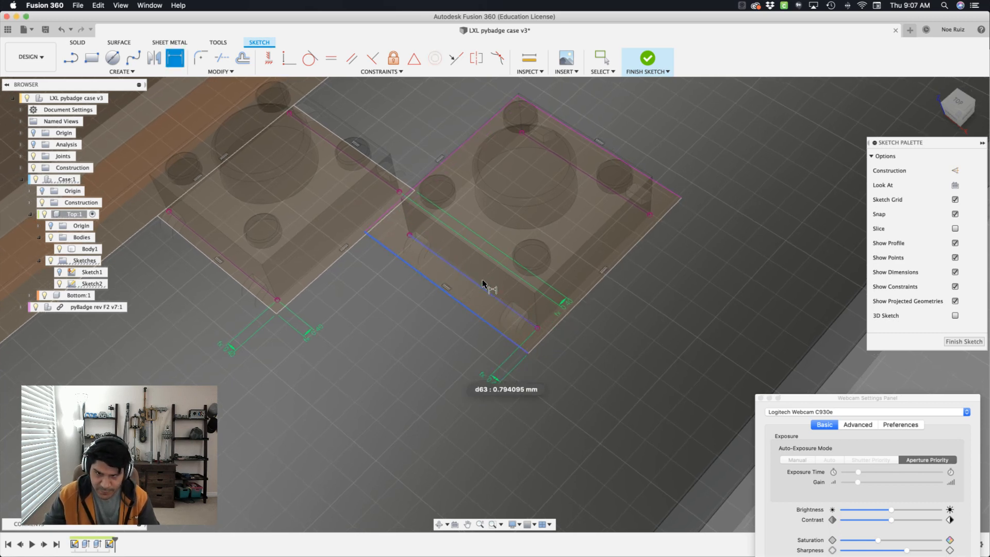
# Step: Dimension the new rectangle's side nearest the first button from the parallel projected edge, using the gap parameter
pyautogui.click(555, 348)
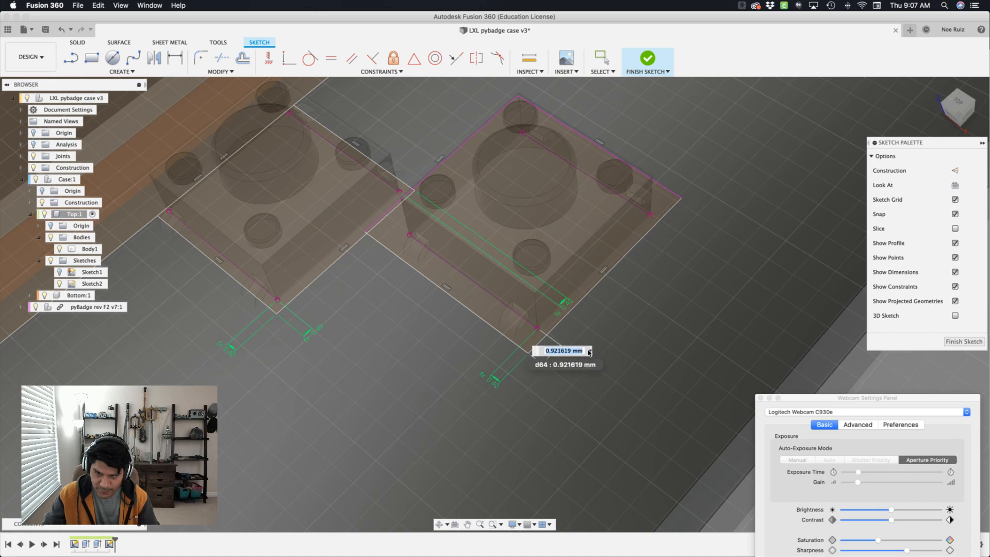
pyautogui.click(590, 350)
pyautogui.click(593, 364)
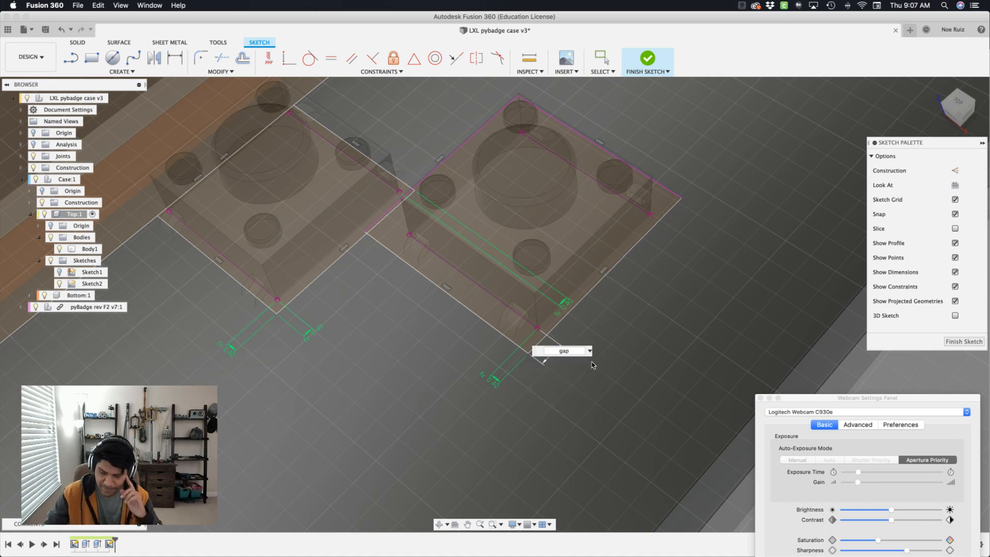
pyautogui.press('Return')
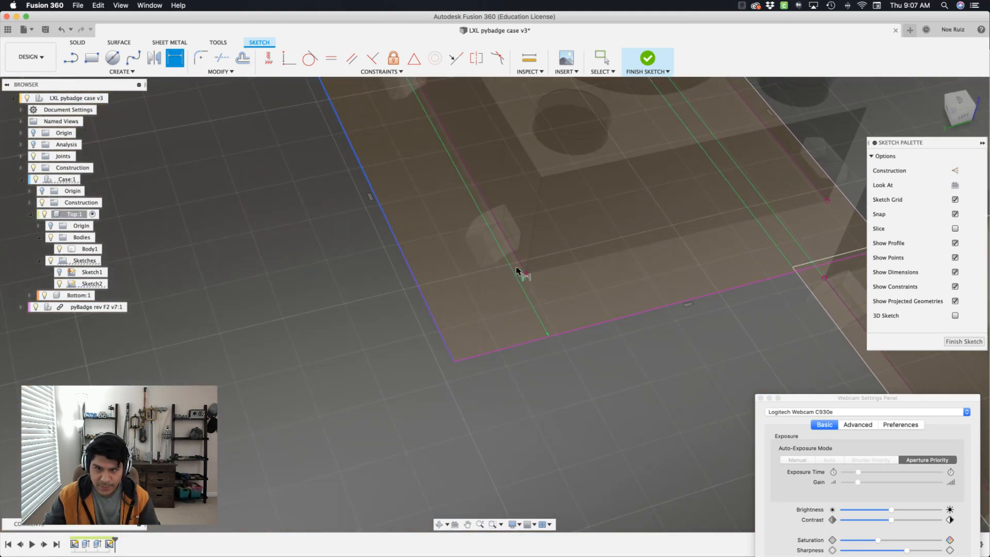
# Step: Dimension the new rectangle's side farthest from the first button from its projected edge, using the gap parameter
pyautogui.click(526, 271)
pyautogui.click(546, 377)
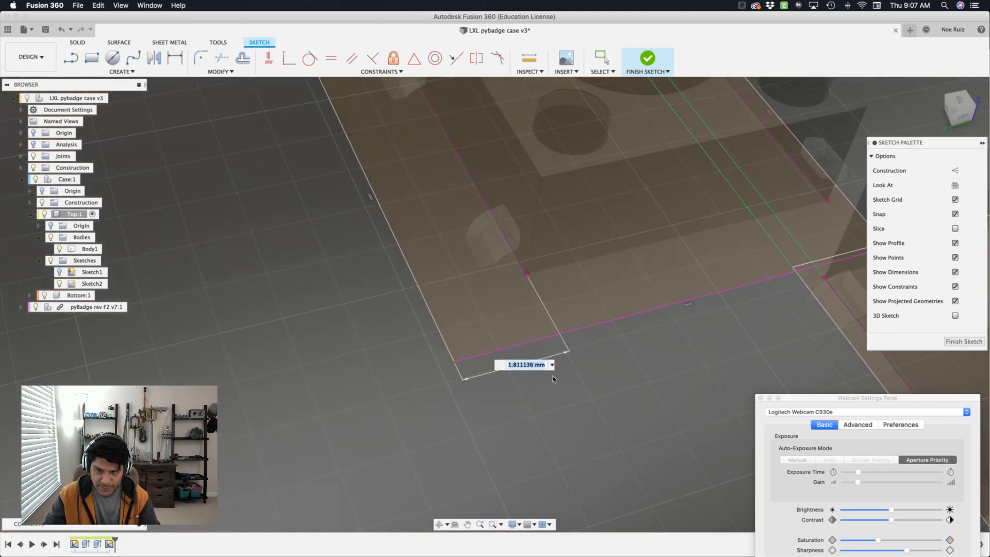
pyautogui.click(553, 365)
pyautogui.click(550, 375)
pyautogui.press('Return')
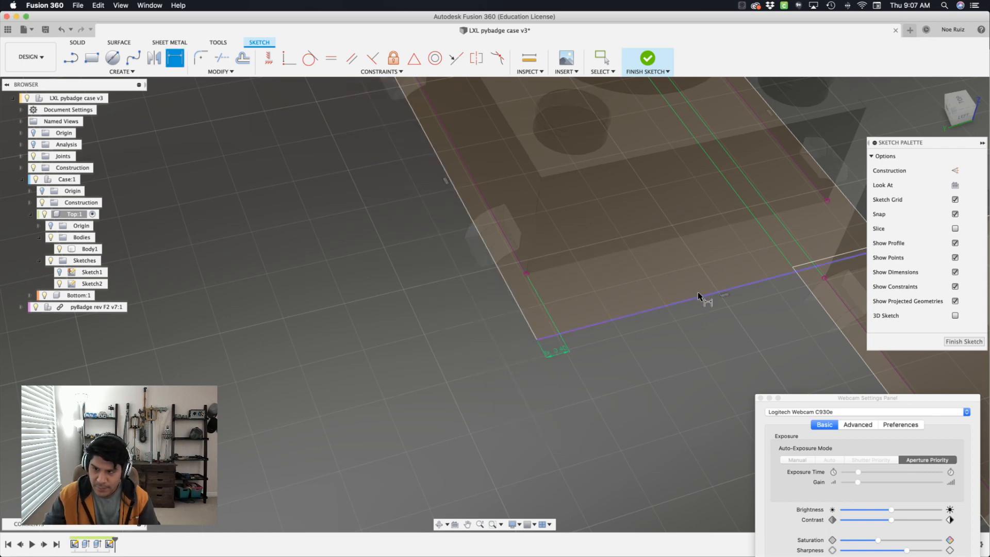
# Step: Dimension the new rectangle's remaining side from the projected edge's endpoint, using the gap parameter
pyautogui.click(527, 269)
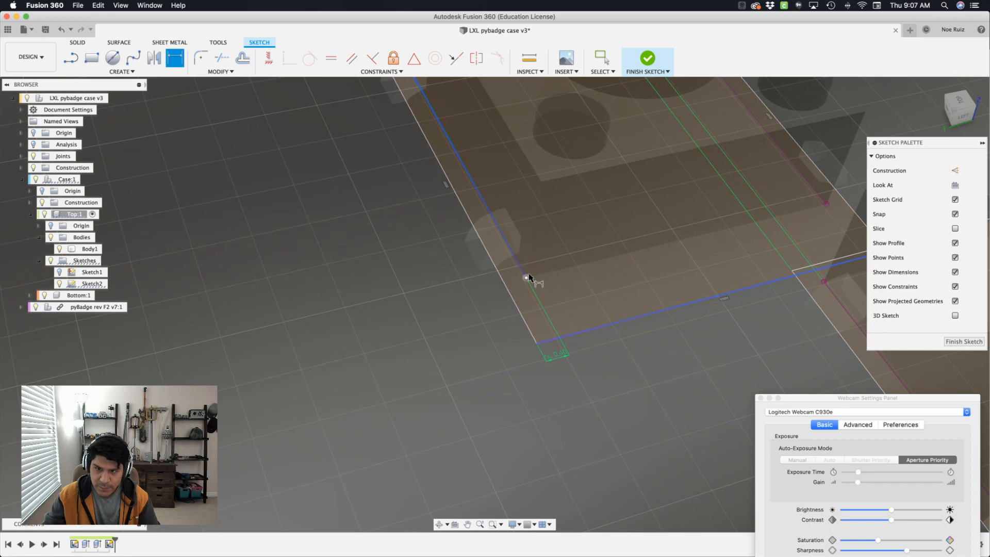
pyautogui.press('Escape')
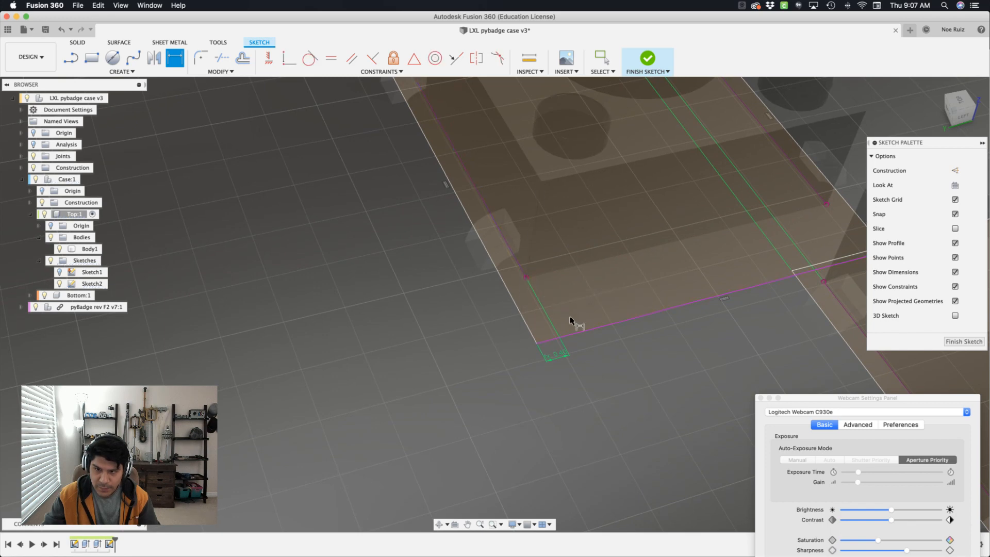
pyautogui.click(577, 333)
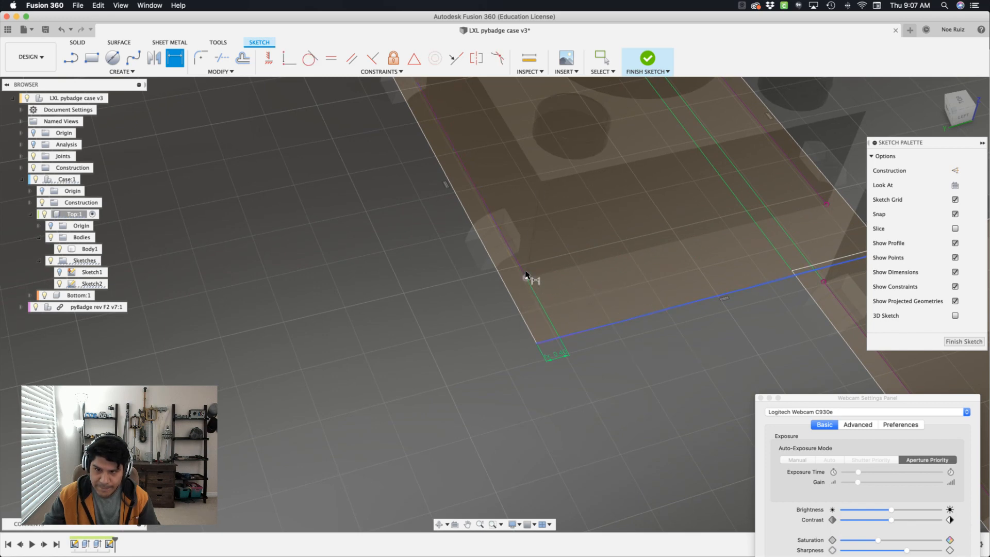
pyautogui.click(471, 326)
pyautogui.click(502, 328)
pyautogui.click(499, 339)
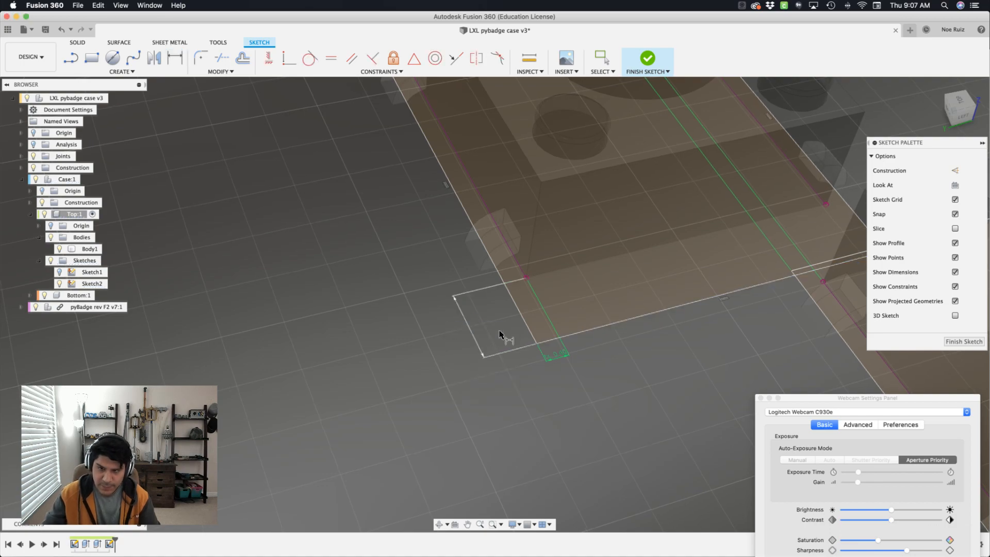
pyautogui.scroll(-8, 499, 334)
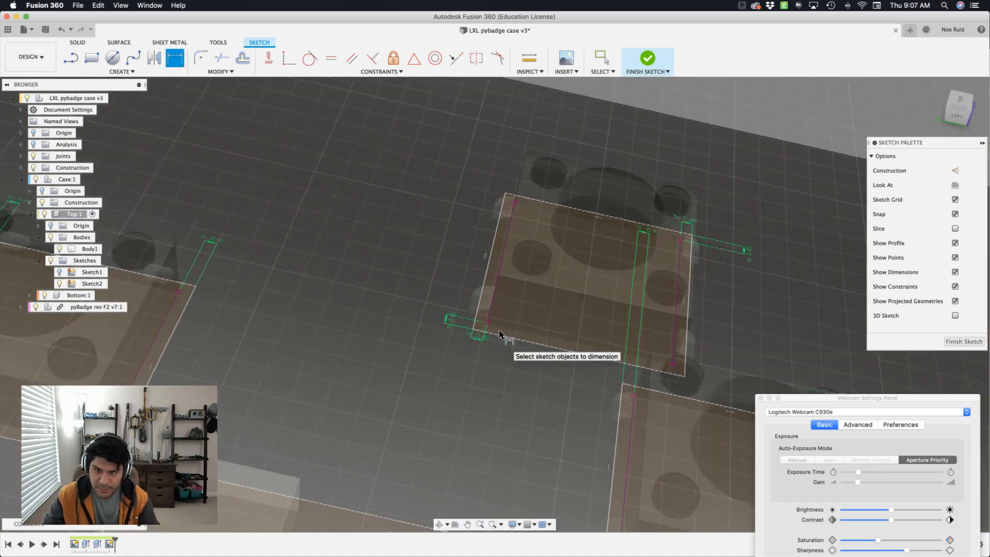
pyautogui.scroll(-10, 500, 334)
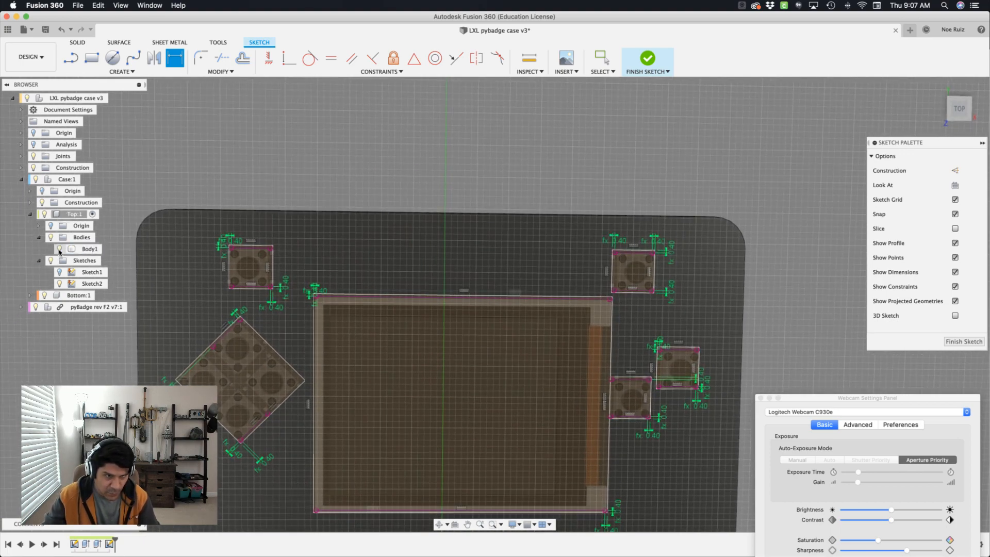
# Step: Hide the top half's body and project the circular edge of the round component beside the A7 label
pyautogui.click(59, 249)
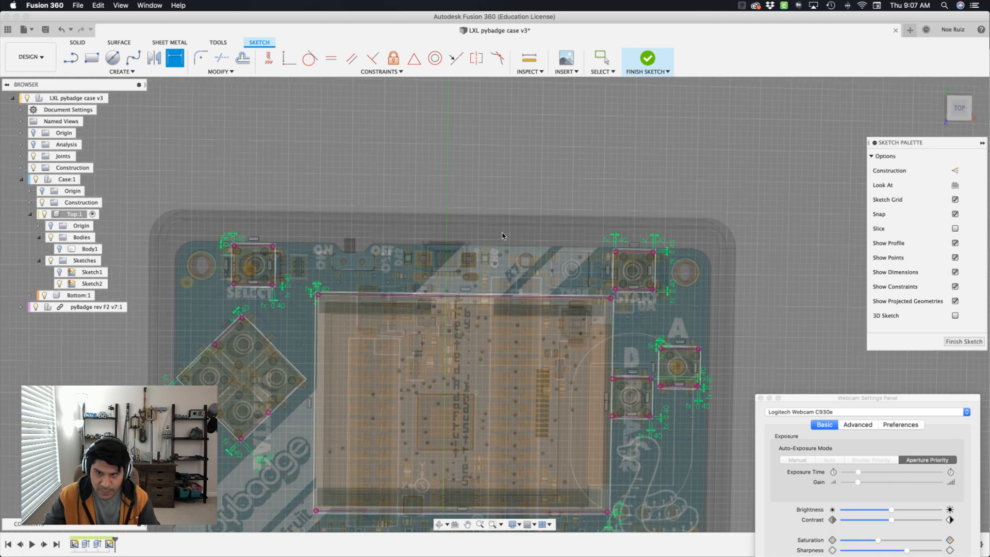
pyautogui.press('s')
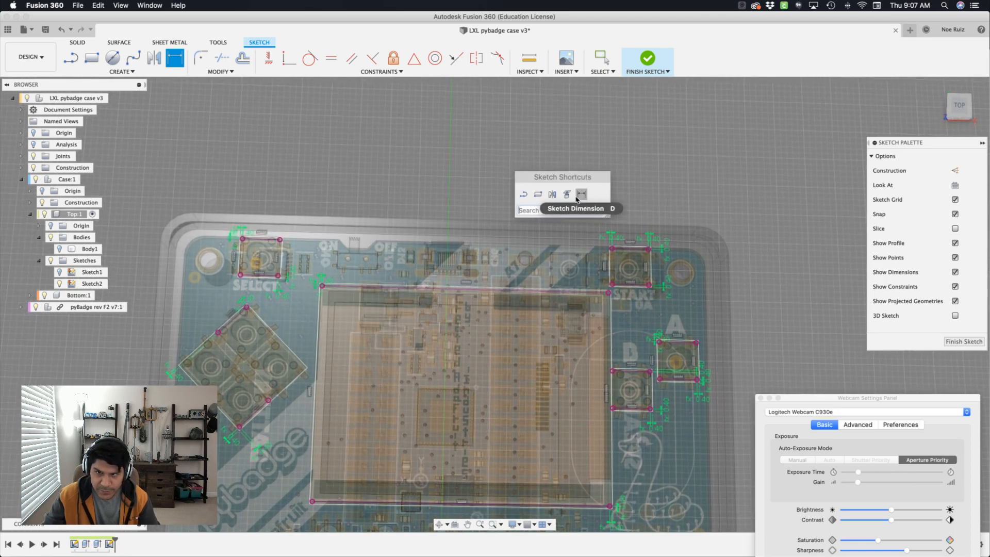
pyautogui.click(567, 194)
pyautogui.scroll(10, 572, 199)
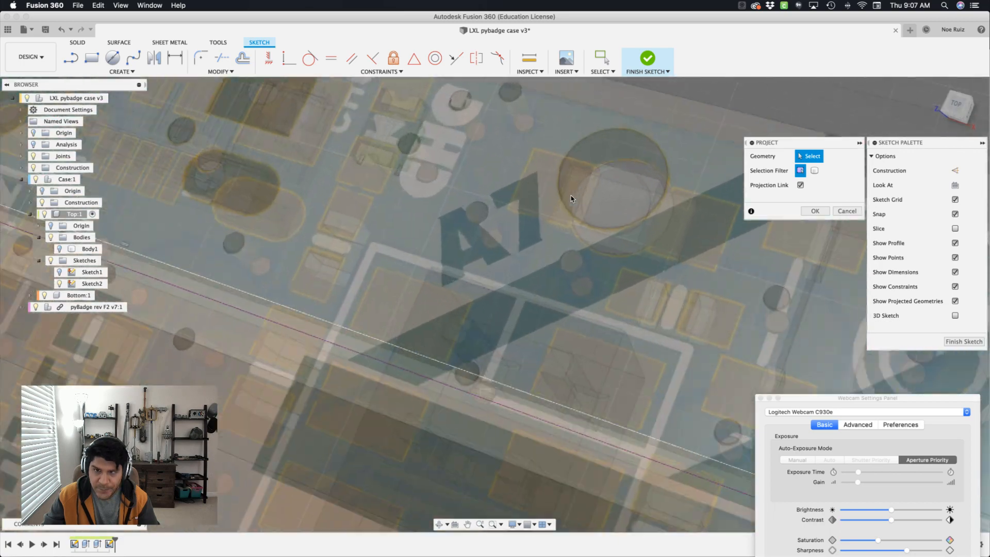
pyautogui.scroll(4, 572, 199)
pyautogui.click(468, 194)
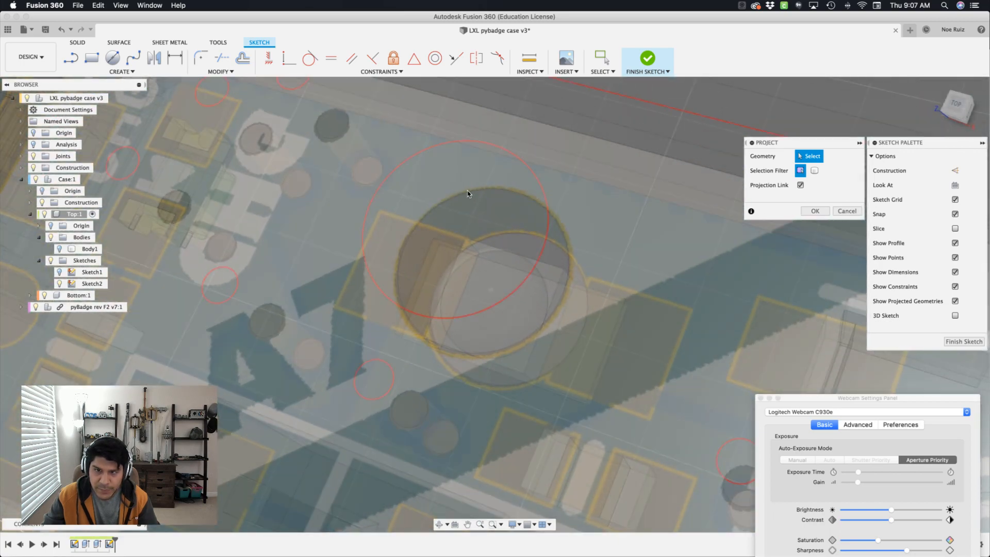
pyautogui.click(469, 194)
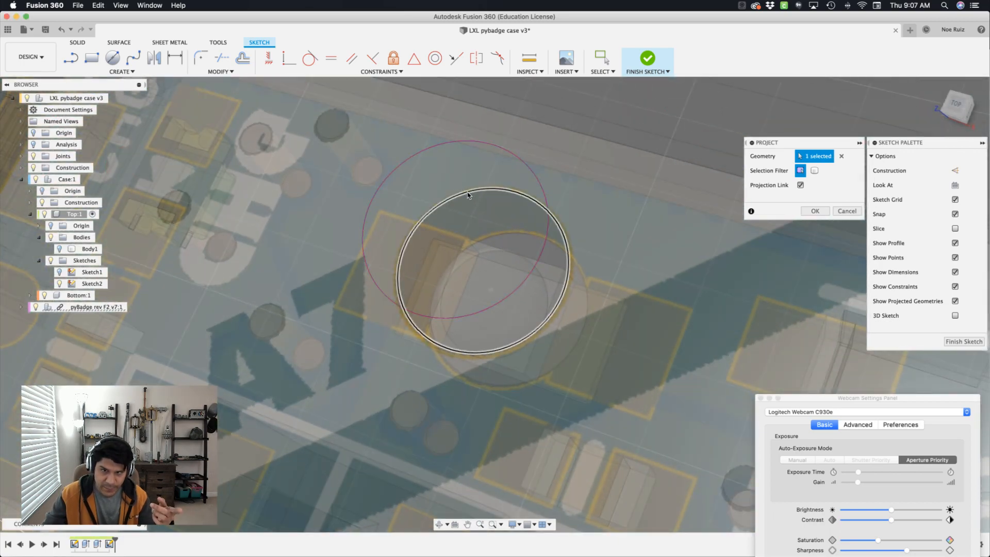
pyautogui.scroll(-2, 468, 194)
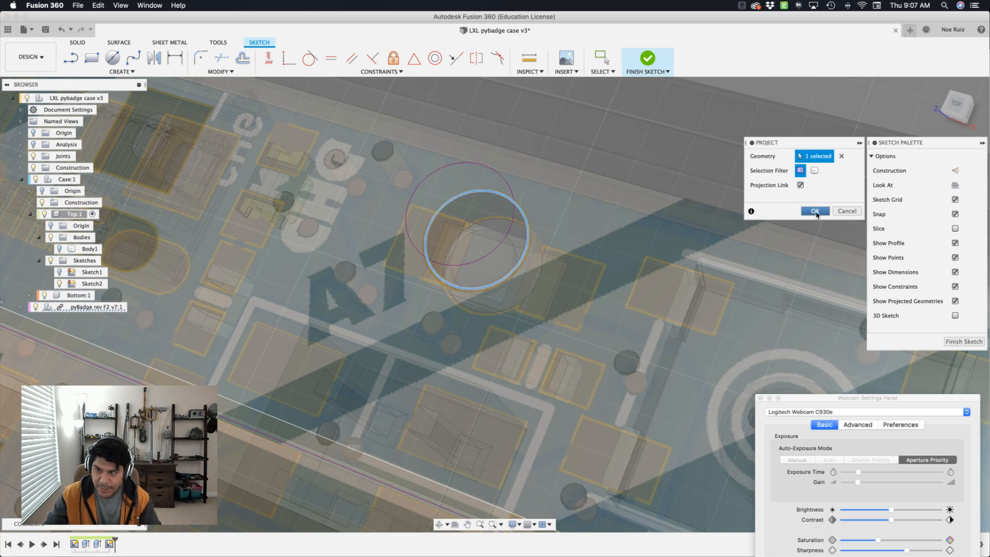
pyautogui.click(817, 215)
# Step: Project the outer side edge of the LED at each end of the row along the PyBadge's lower edge
pyautogui.scroll(-3, 658, 222)
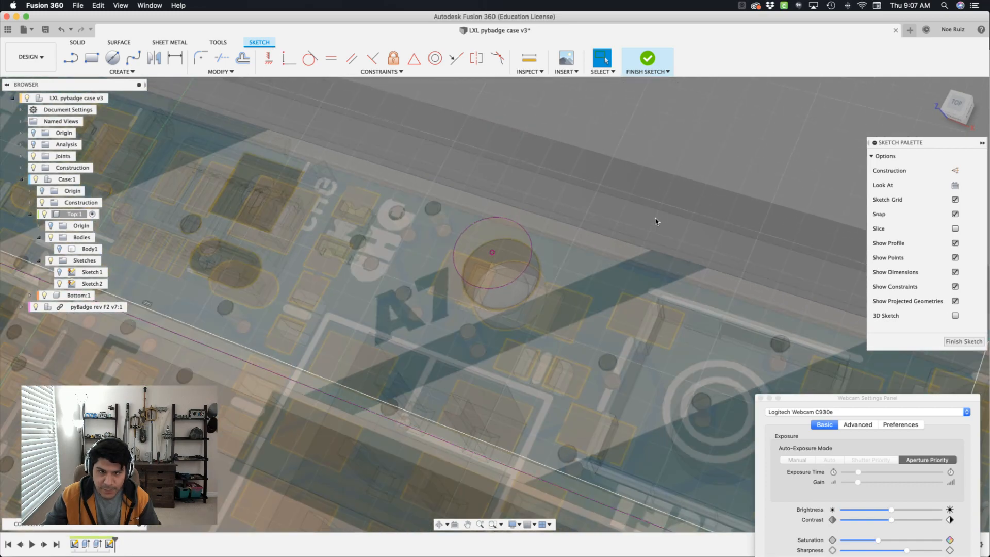
pyautogui.scroll(-6, 656, 222)
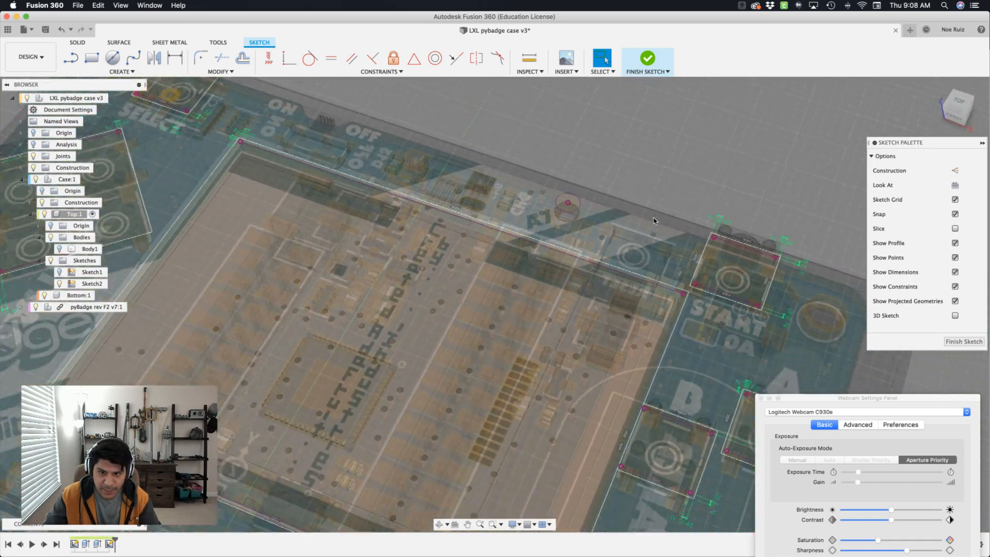
pyautogui.scroll(-5, 654, 220)
pyautogui.keyDown('shift'); pyautogui.moveTo(583, 334); pyautogui.dragTo(559, 355, button='middle'); pyautogui.keyUp('shift')
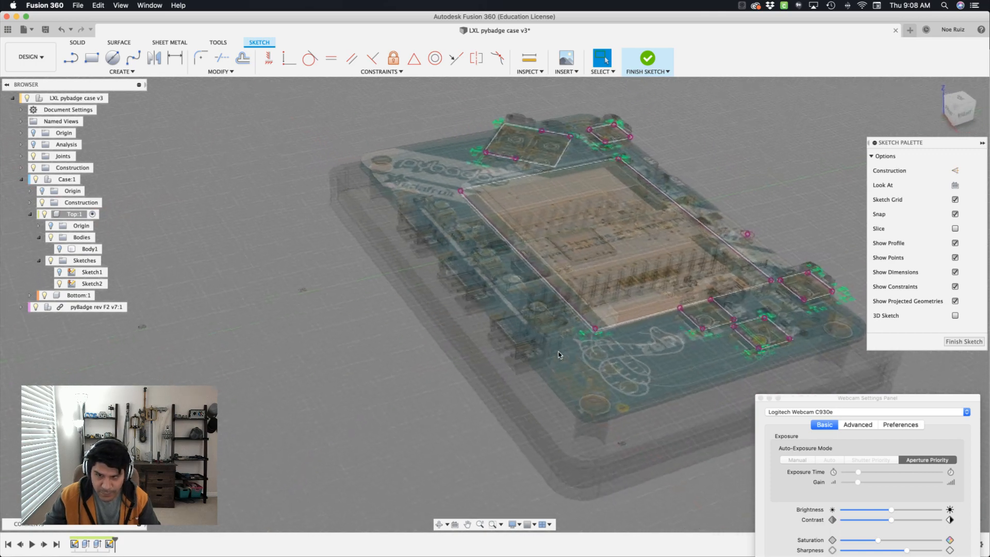
pyautogui.scroll(6, 559, 354)
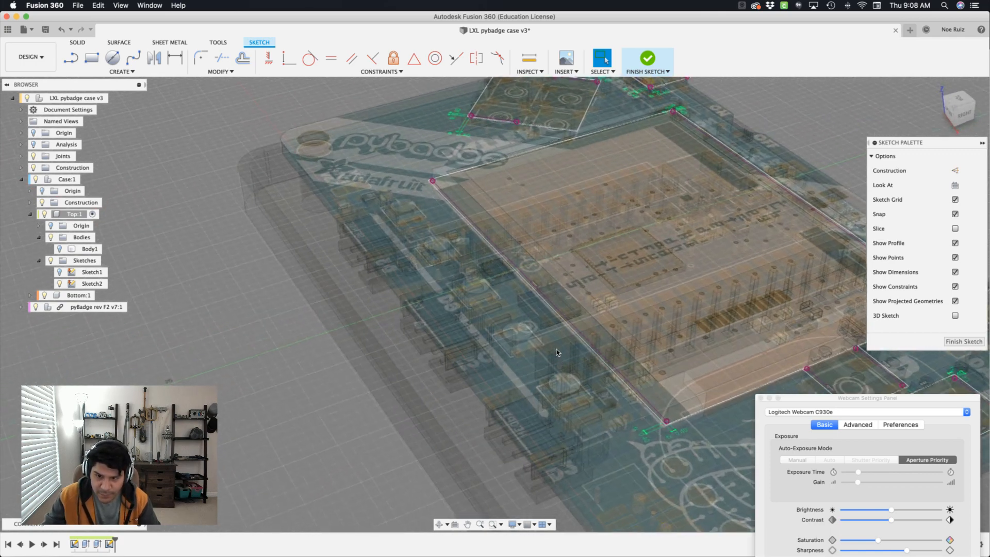
pyautogui.scroll(5, 557, 353)
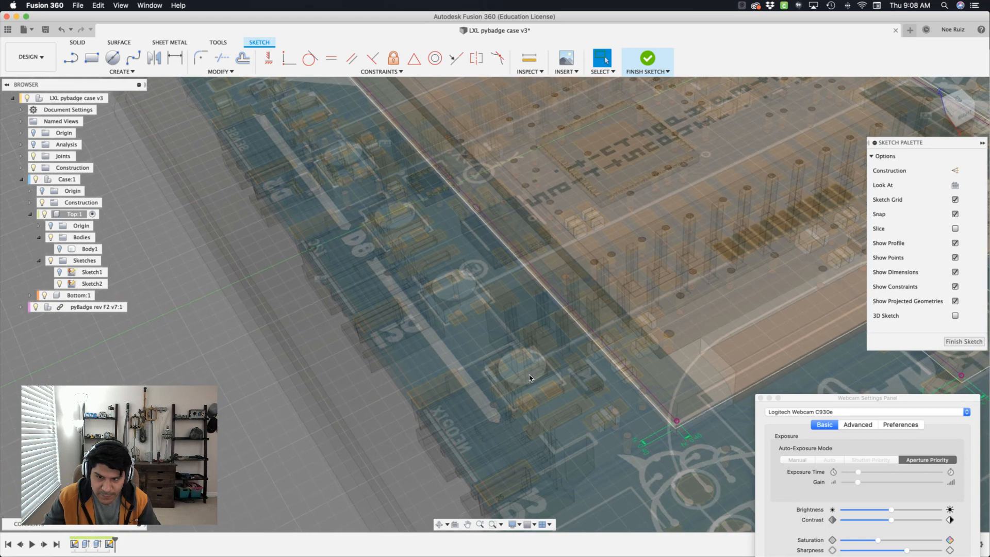
pyautogui.scroll(-5, 531, 378)
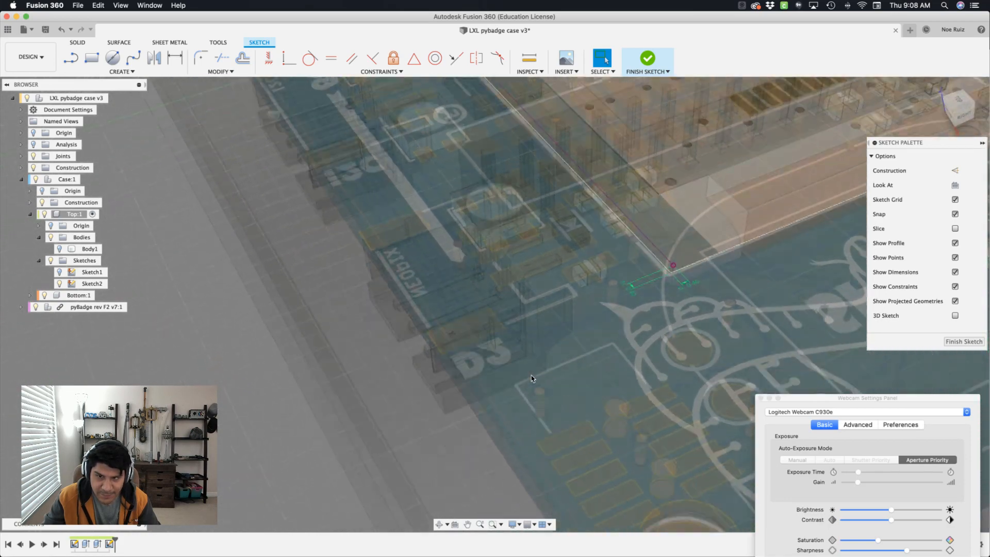
pyautogui.scroll(-2, 532, 375)
pyautogui.scroll(5, 532, 374)
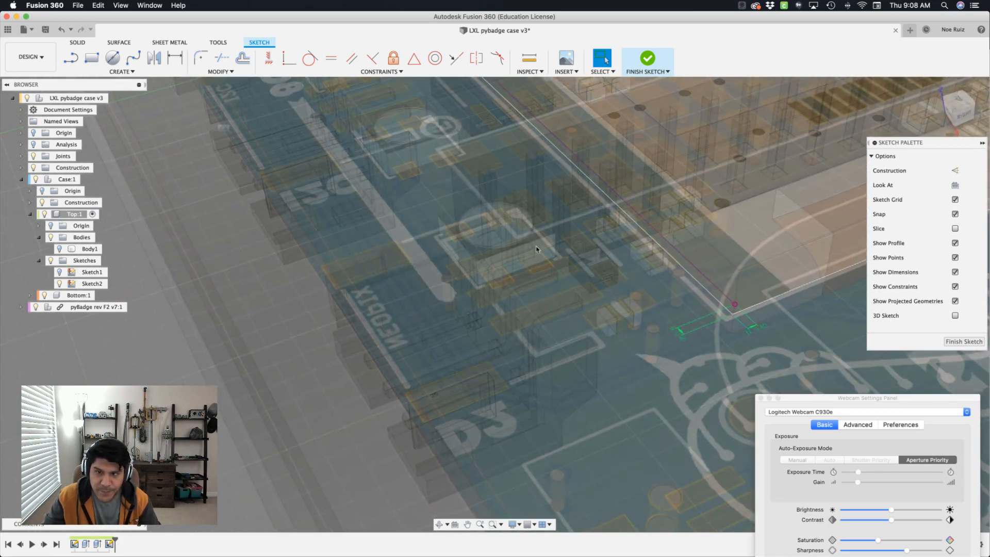
pyautogui.scroll(1, 543, 250)
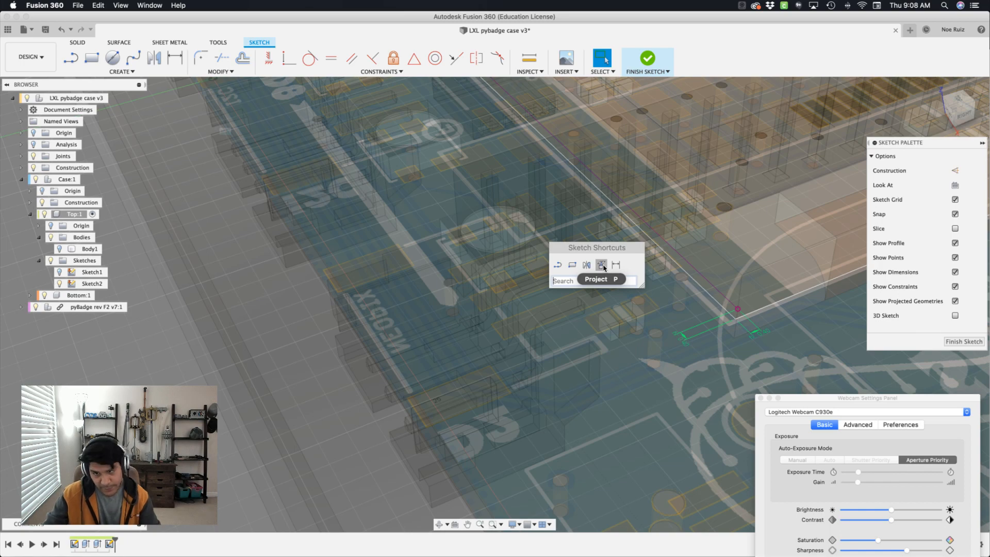
pyautogui.click(602, 266)
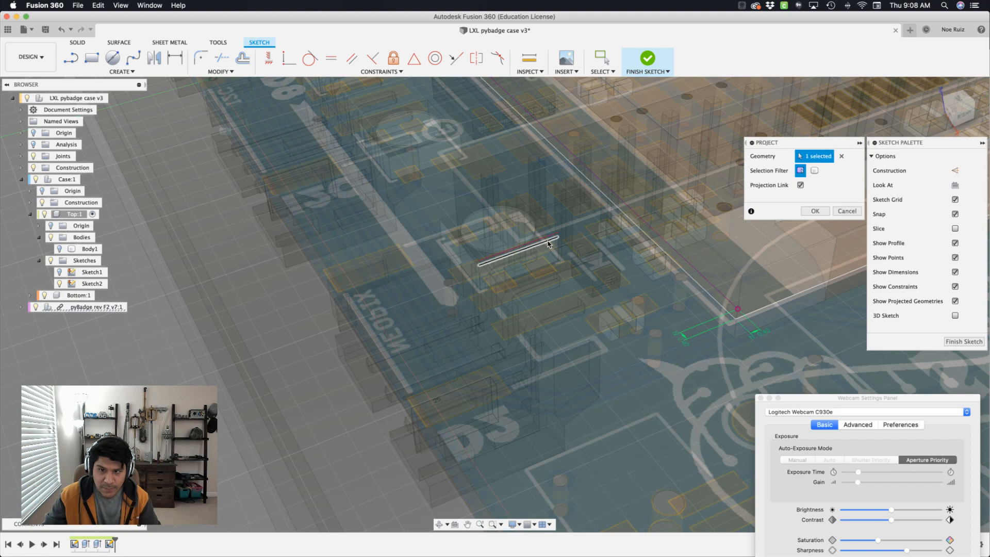
pyautogui.hscroll(-10, 549, 244)
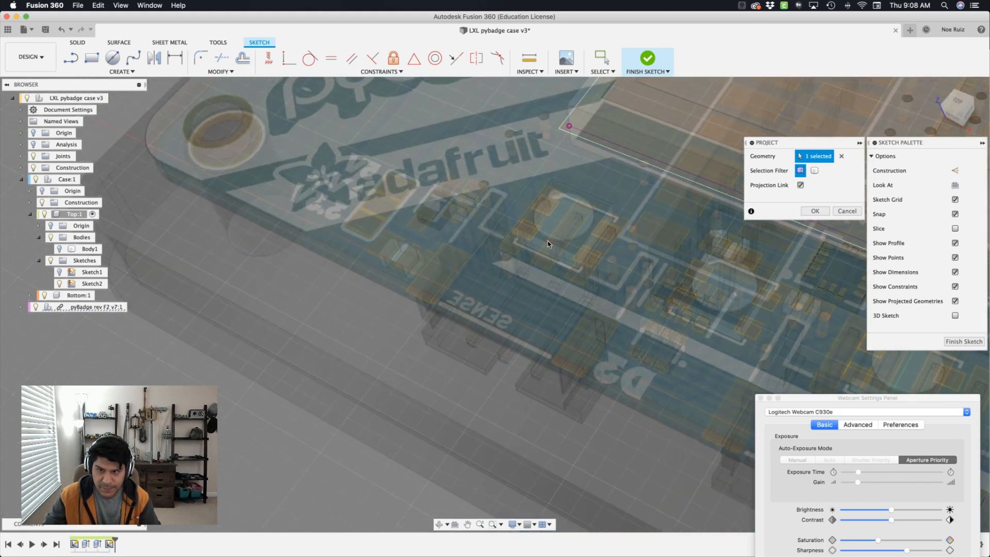
pyautogui.scroll(6, 549, 244)
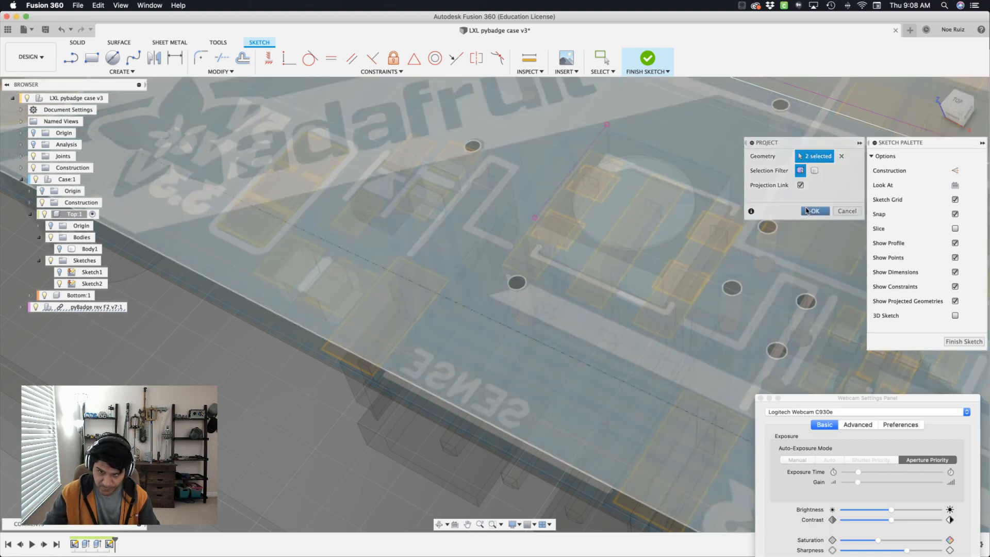
pyautogui.click(805, 211)
# Step: Hide the PyBadge component and show the top half's body
pyautogui.scroll(-6, 806, 211)
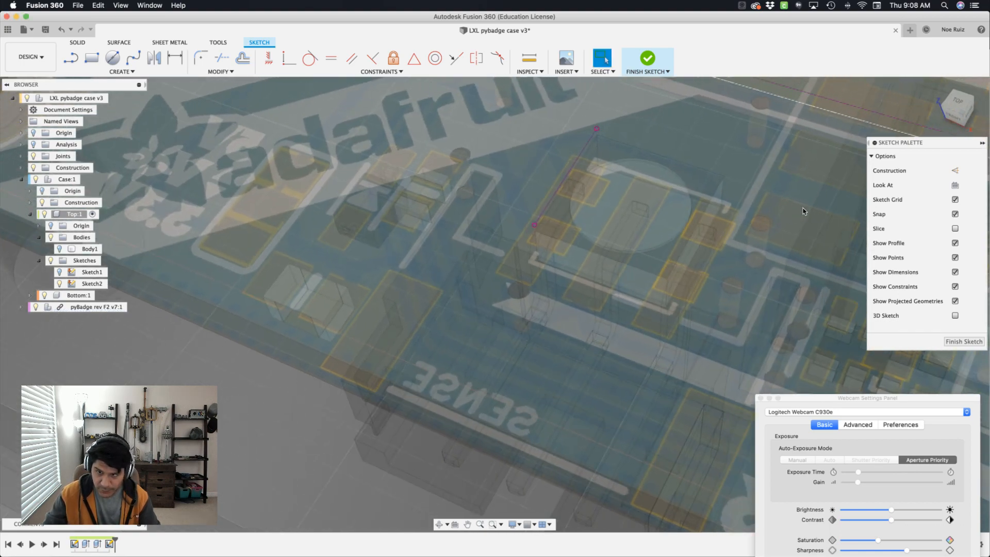
pyautogui.scroll(-5, 800, 212)
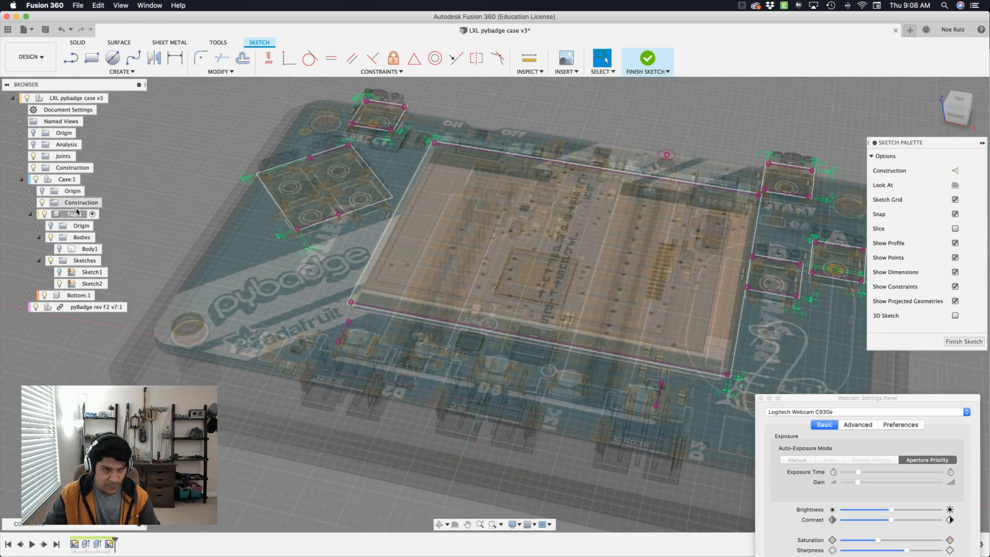
pyautogui.click(36, 306)
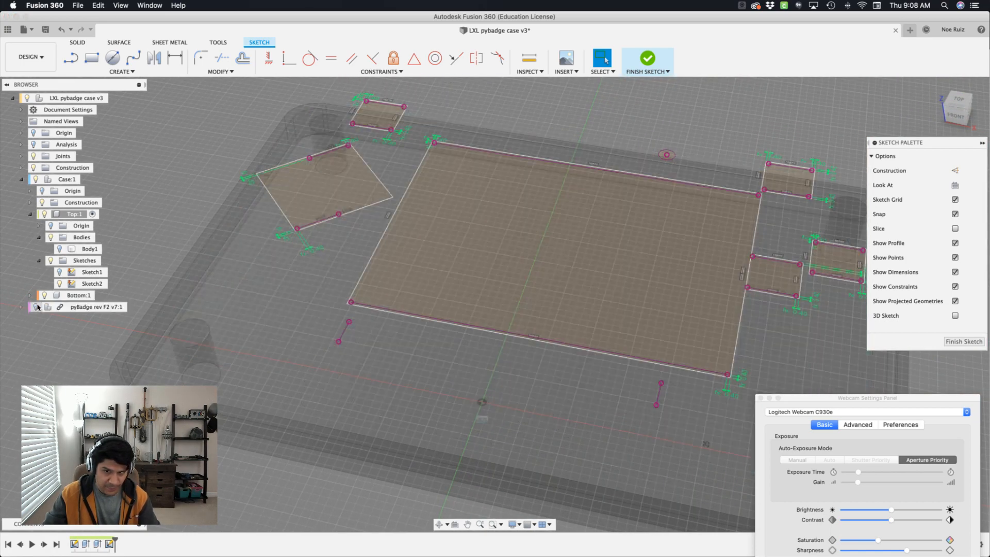
pyautogui.click(59, 250)
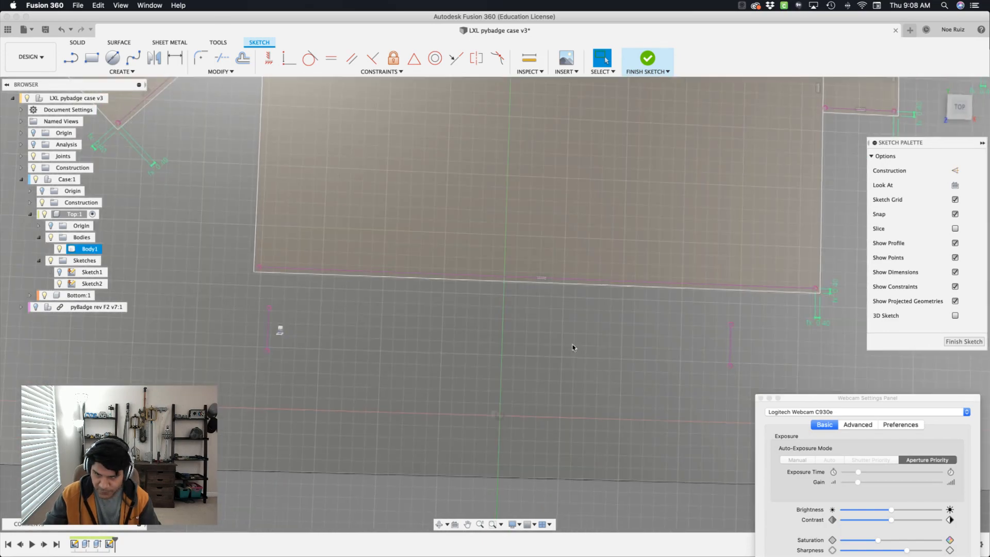
# Step: Draw a two-point rectangle below the display opening, enclosing both projected LED edges
pyautogui.press('s')
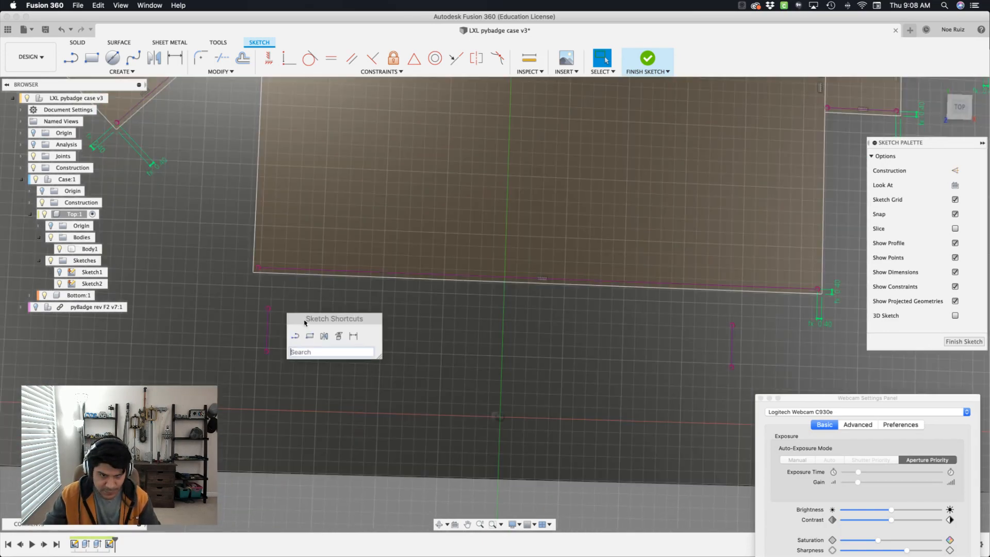
pyautogui.click(310, 336)
pyautogui.click(259, 299)
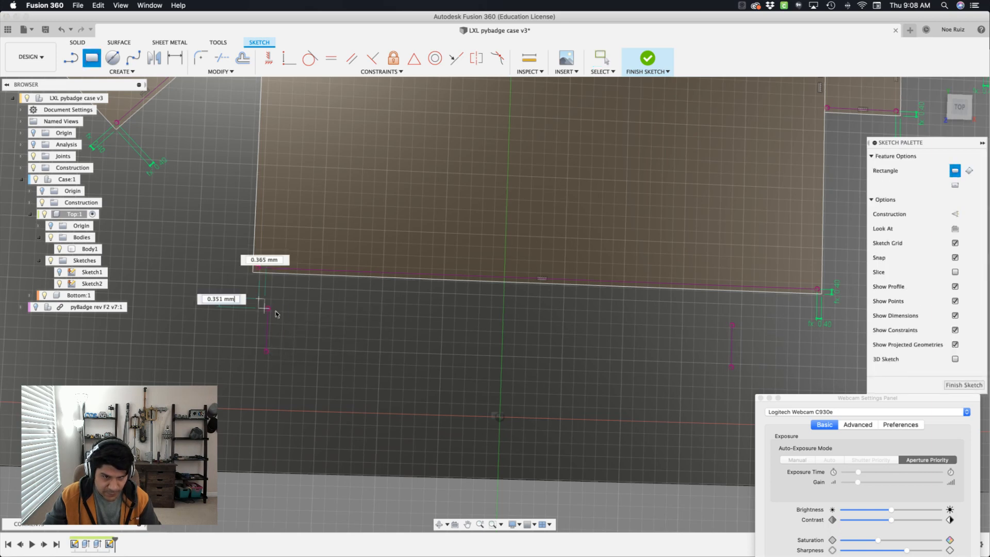
pyautogui.click(748, 380)
# Step: Dimension the LED rectangle's short side at the A/B-button end from the parallel projected edge at 2 mm
pyautogui.scroll(5, 737, 356)
pyautogui.moveTo(729, 332); pyautogui.dragTo(575, 325, button='middle')
pyautogui.press('s')
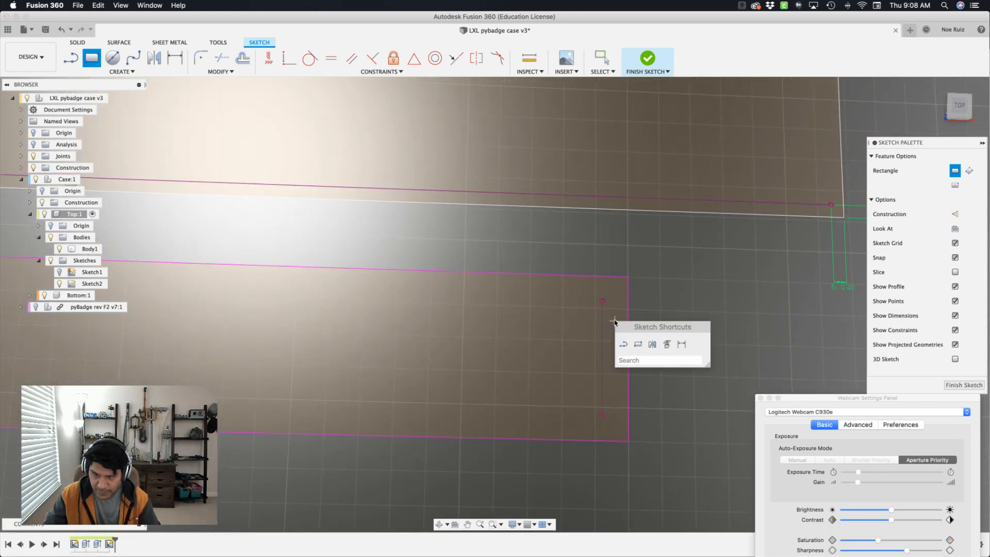
pyautogui.click(681, 344)
pyautogui.click(629, 309)
pyautogui.click(605, 330)
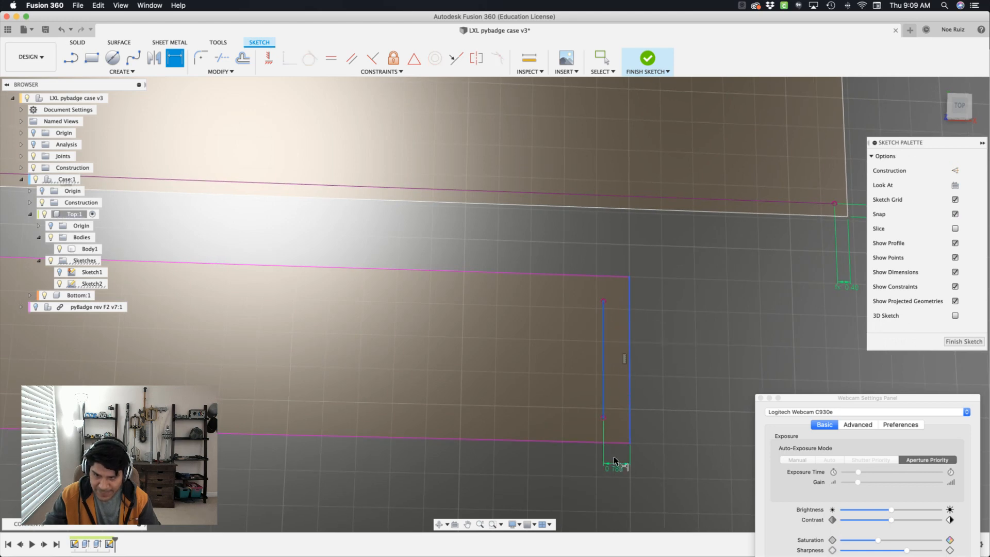
pyautogui.click(614, 461)
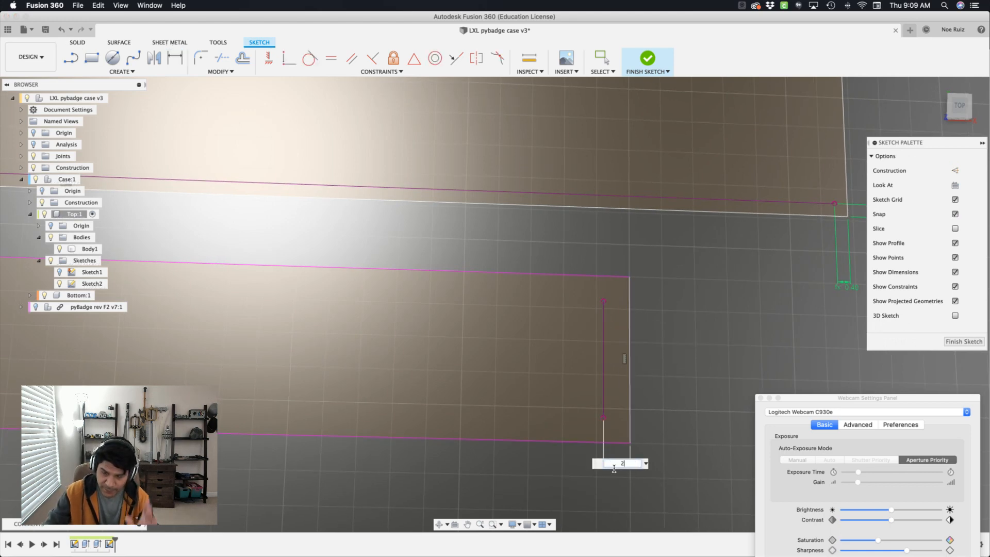
pyautogui.write('2')
pyautogui.press('Return')
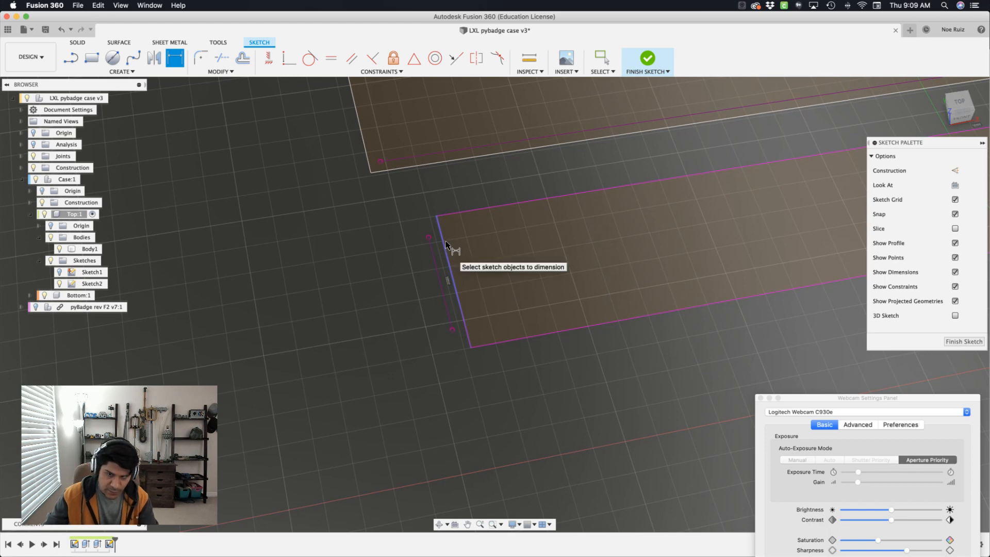
# Step: Dimension the LED rectangle's short side at the D-pad end from the parallel projected LED edge at 2 mm
pyautogui.press('s')
pyautogui.press('Escape')
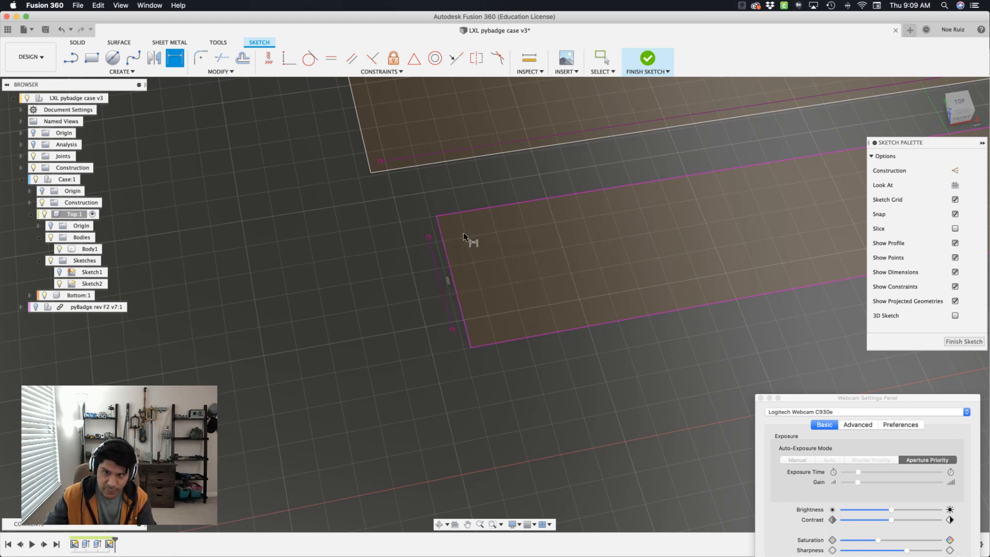
pyautogui.press('Escape')
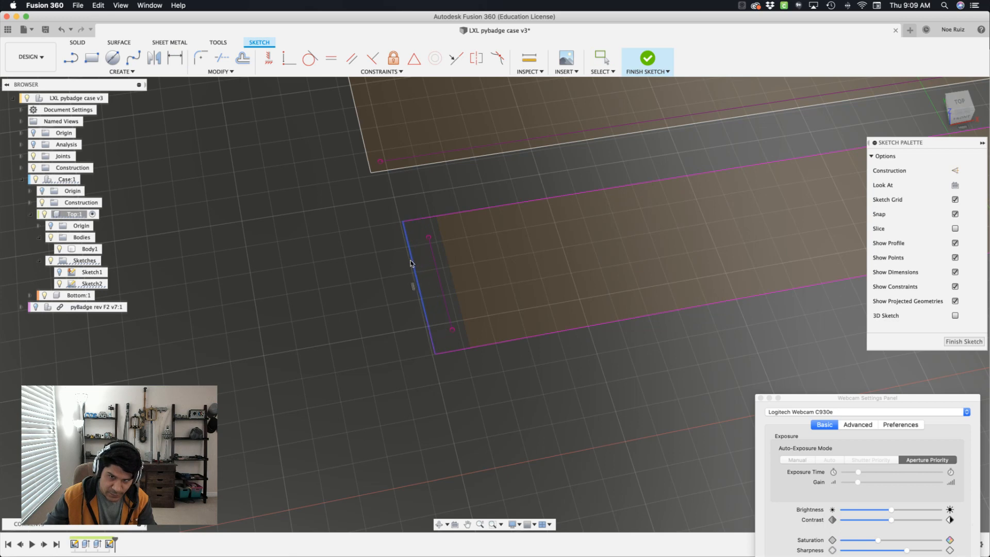
pyautogui.press('s')
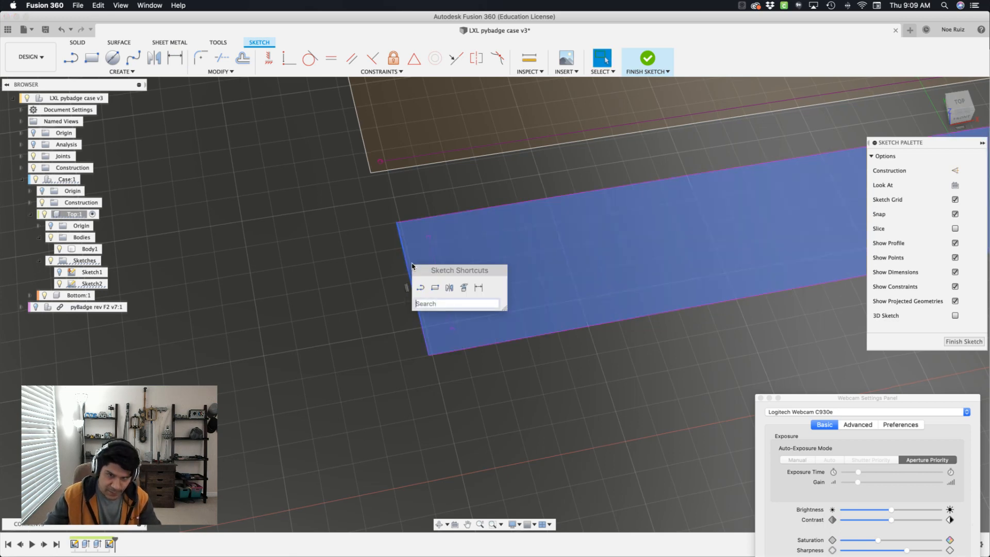
pyautogui.click(479, 287)
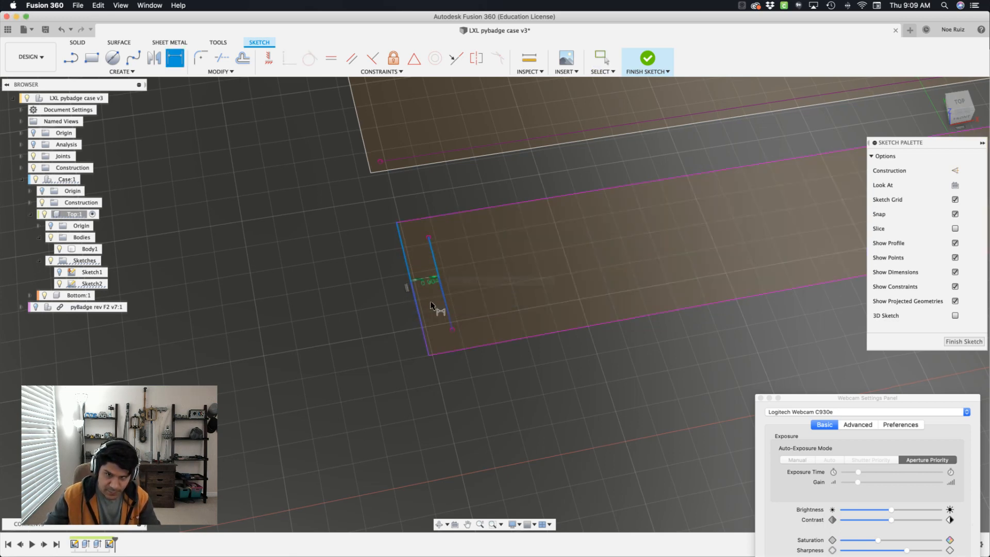
pyautogui.click(452, 369)
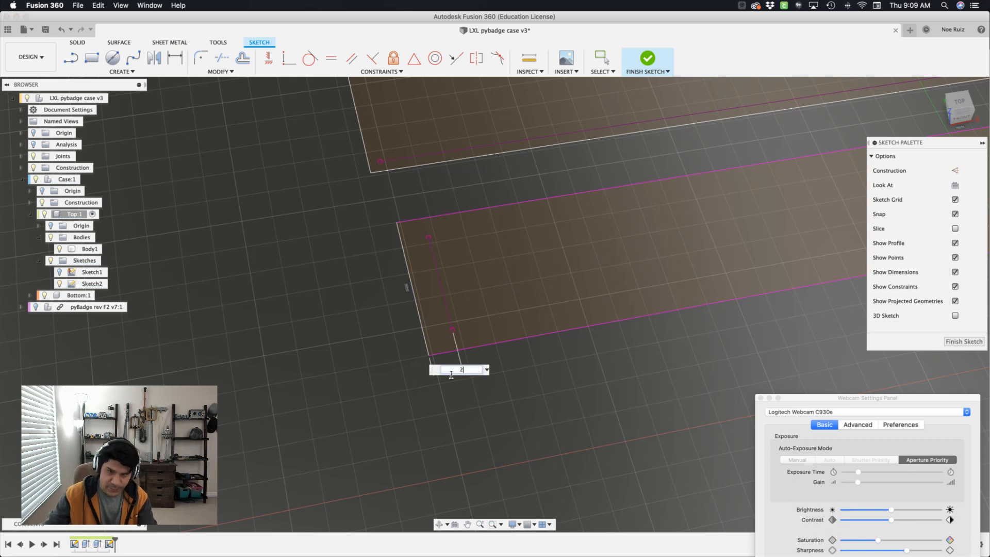
pyautogui.press('Return')
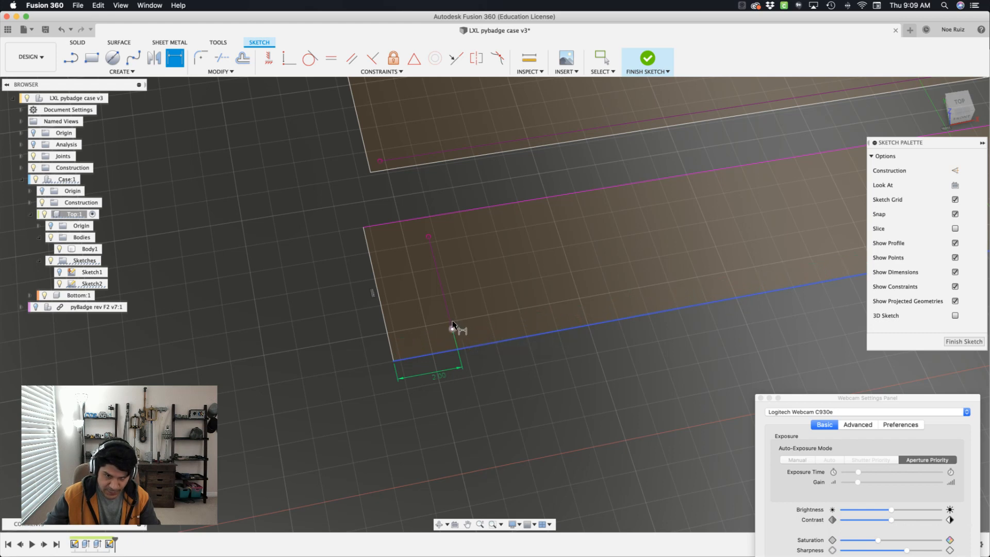
# Step: Dimension the LED rectangle's long side farther from the display from the projected LED edge's endpoint, using the gap parameter
pyautogui.click(344, 344)
pyautogui.click(376, 348)
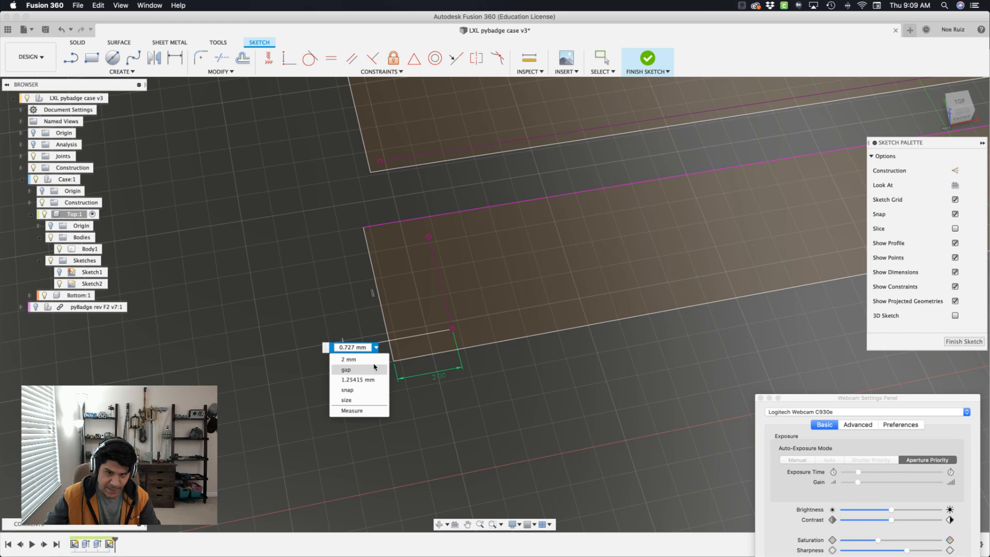
pyautogui.click(375, 370)
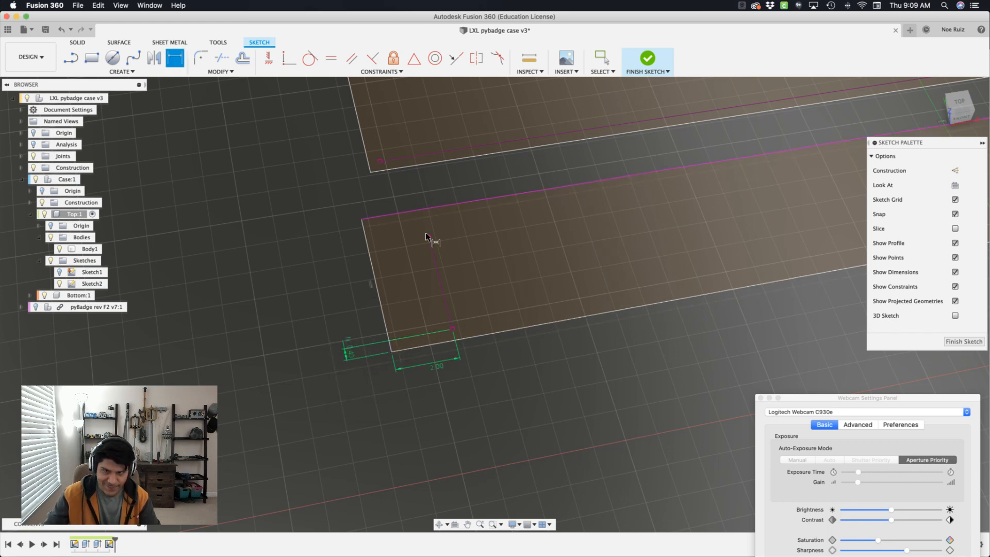
# Step: Dimension the LED rectangle's long side facing the display from the projected LED edge's nearer endpoint, using the gap parameter
pyautogui.click(449, 213)
pyautogui.press('Escape')
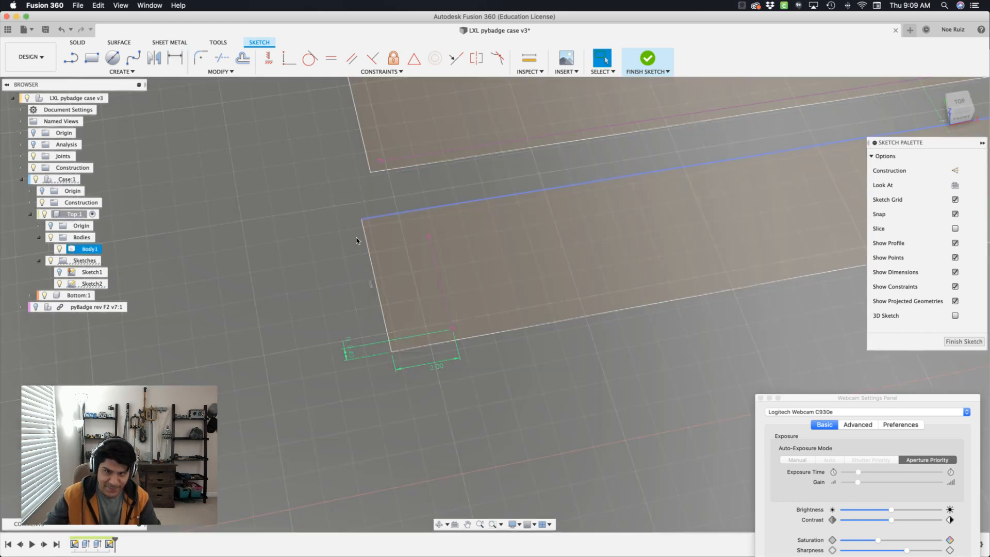
pyautogui.press('s')
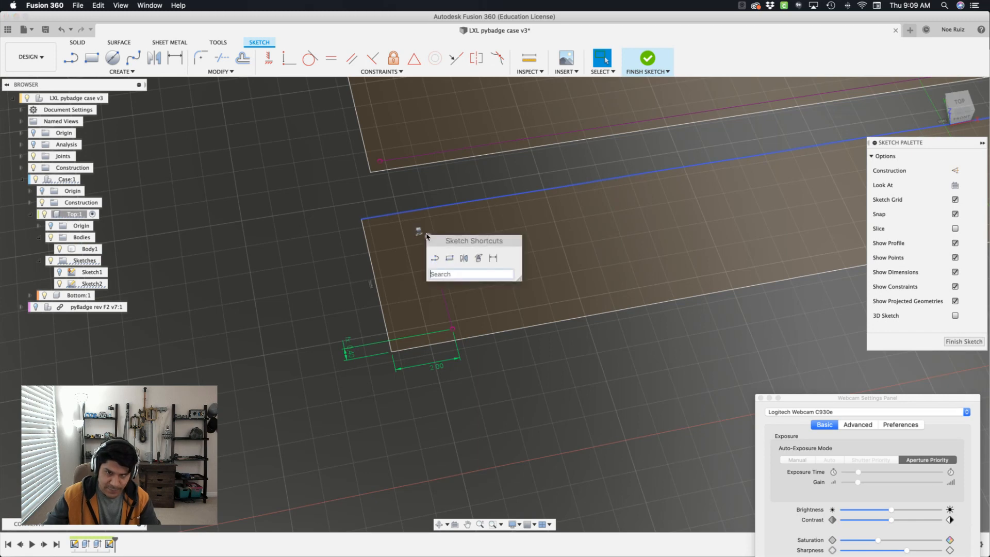
pyautogui.click(492, 256)
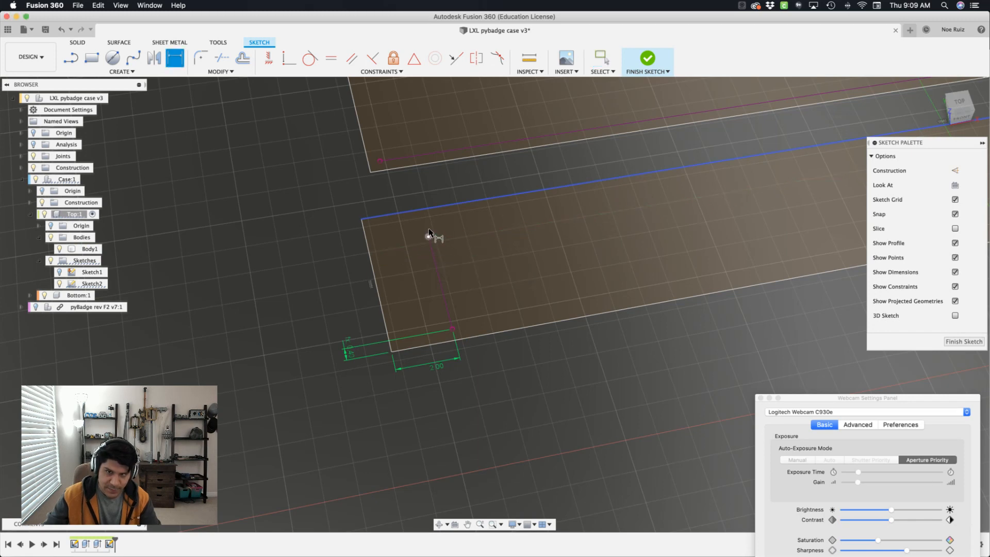
pyautogui.click(302, 248)
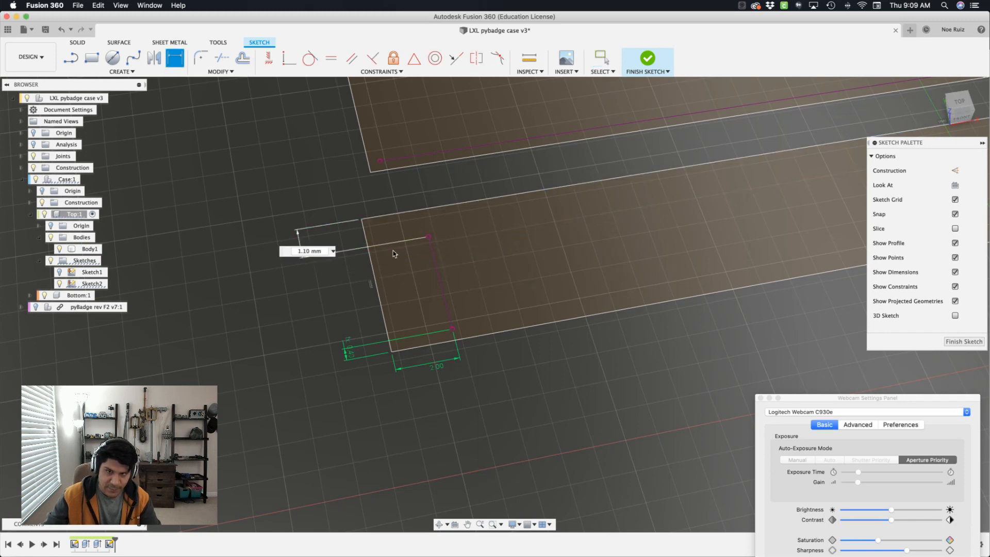
pyautogui.click(332, 252)
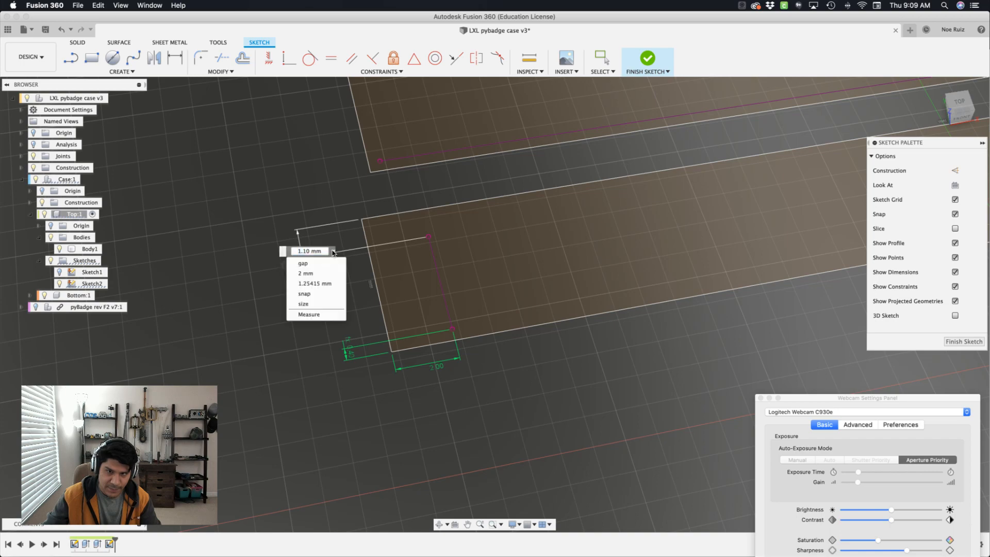
pyautogui.click(329, 264)
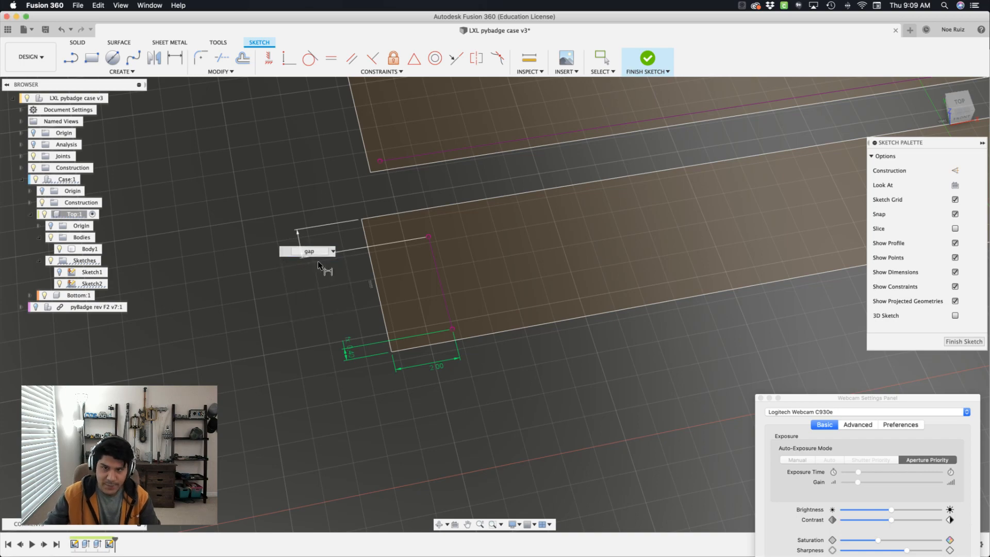
pyautogui.press('Return')
# Step: Offset the projected light sensor circle outward by the gap parameter
pyautogui.scroll(-5, 318, 261)
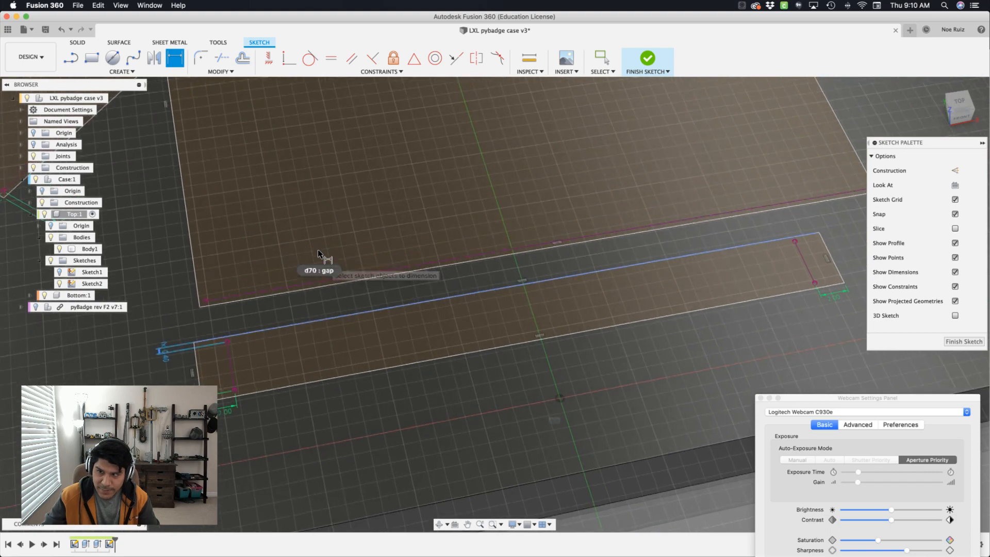
pyautogui.scroll(-5, 781, 233)
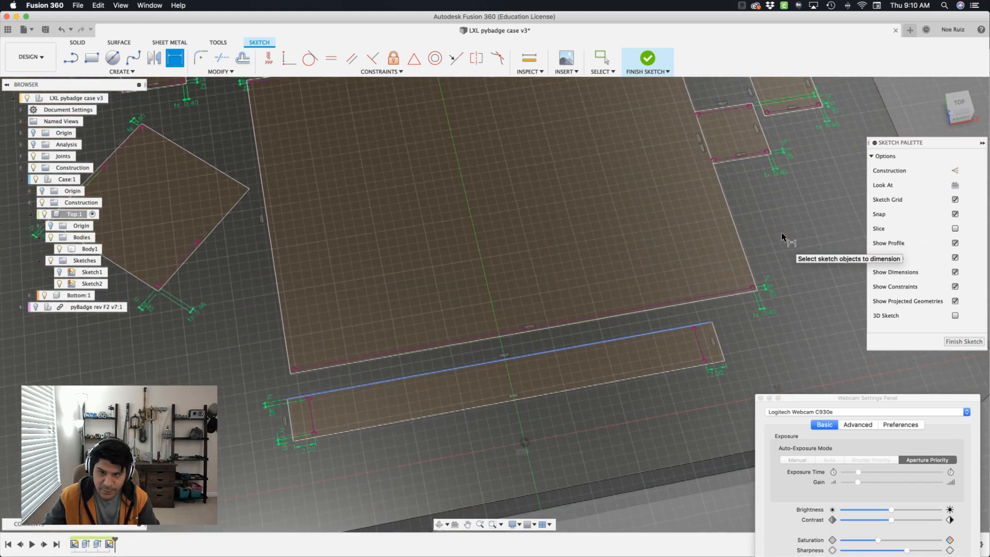
pyautogui.scroll(-3, 781, 232)
pyautogui.scroll(5, 781, 232)
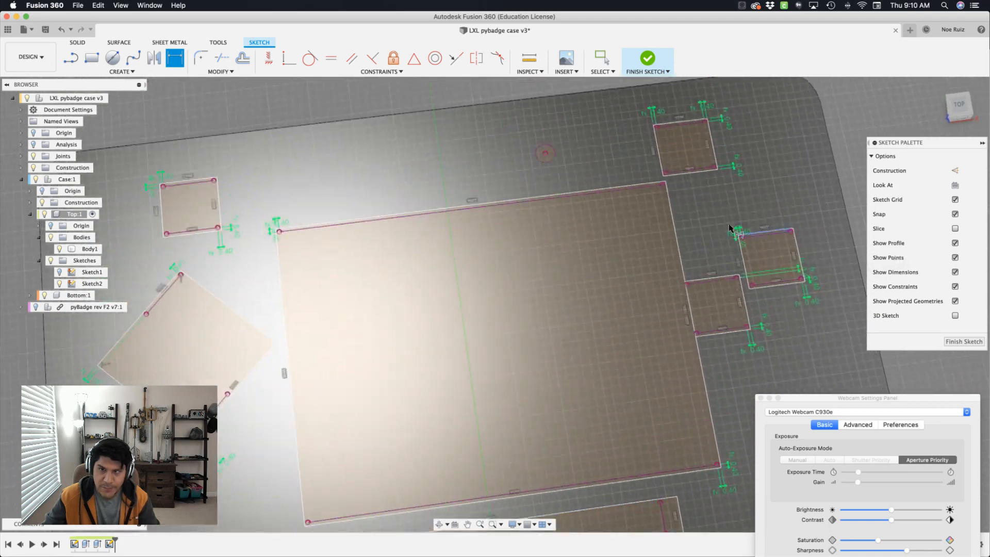
pyautogui.scroll(8, 581, 160)
pyautogui.scroll(1, 539, 178)
pyautogui.scroll(1, 532, 202)
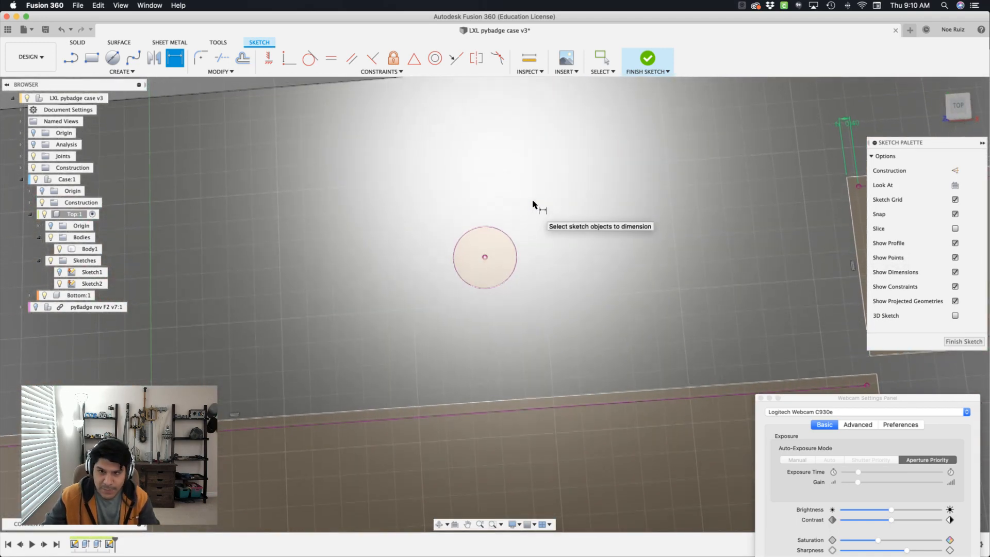
pyautogui.moveTo(506, 219); pyautogui.dragTo(502, 256, button='middle')
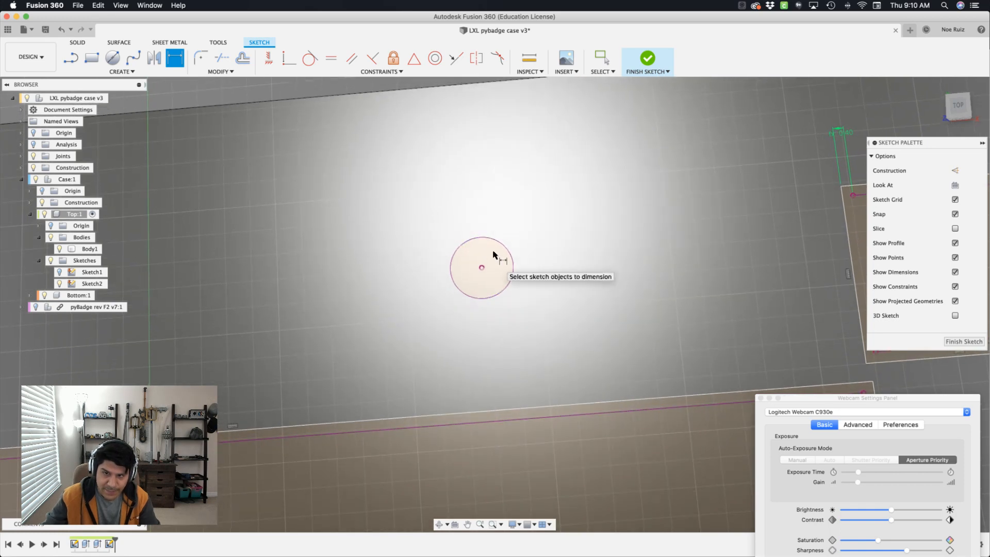
pyautogui.moveTo(506, 247); pyautogui.dragTo(513, 250, button='middle')
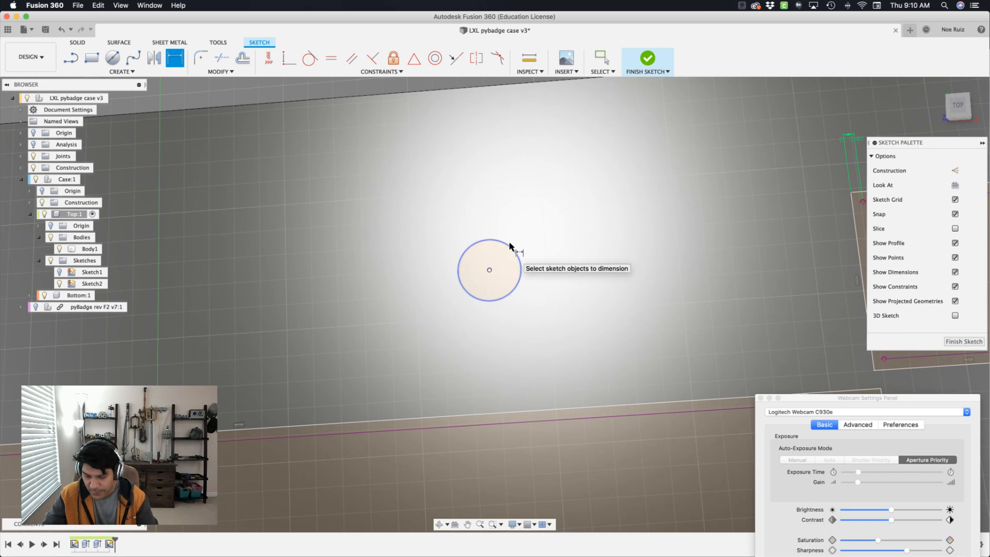
pyautogui.press('o')
pyautogui.click(517, 258)
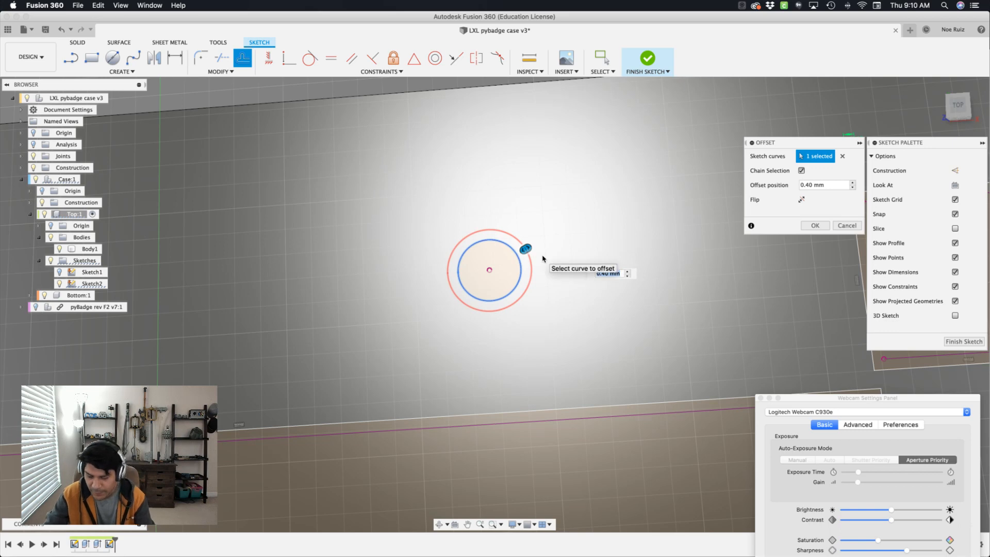
pyautogui.write('ga')
pyautogui.press('Return')
pyautogui.press('Return')
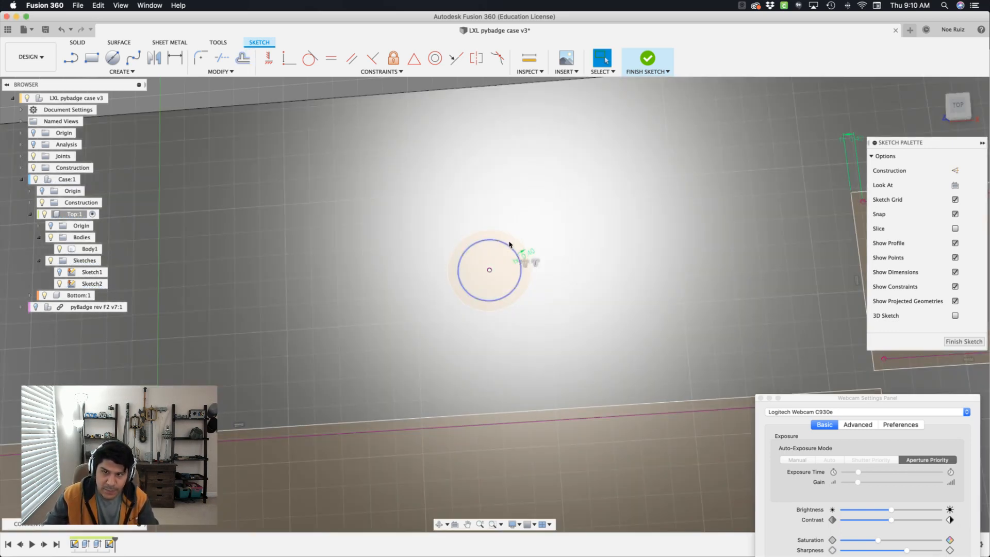
# Step: Convert the light sensor's inner projected circle to construction geometry, leaving the offset circle as a single profile
pyautogui.click(512, 233)
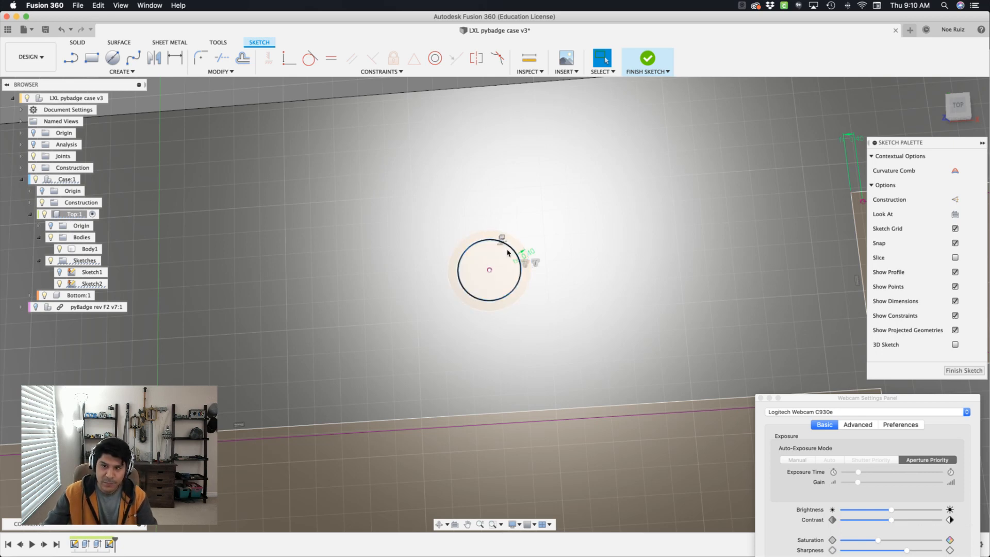
pyautogui.press('x')
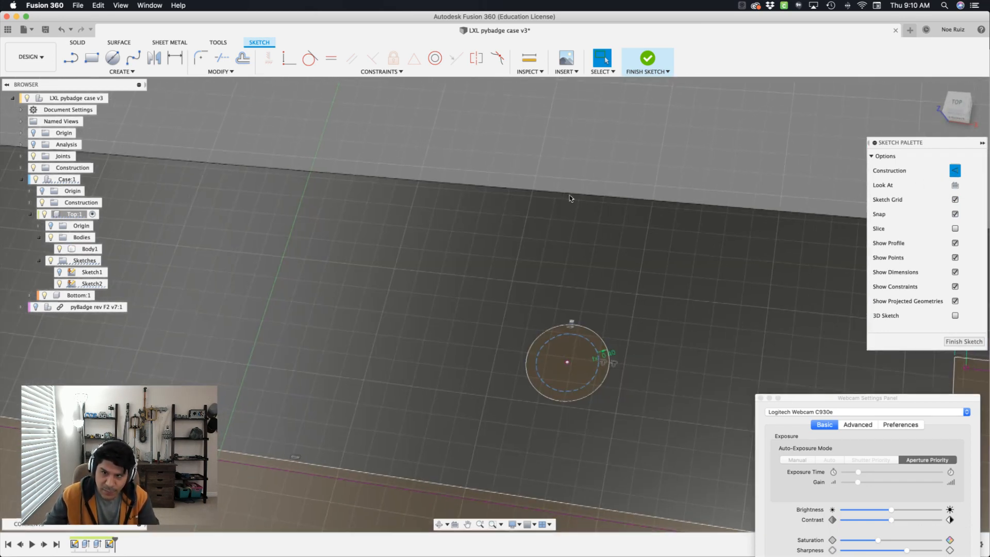
pyautogui.click(563, 355)
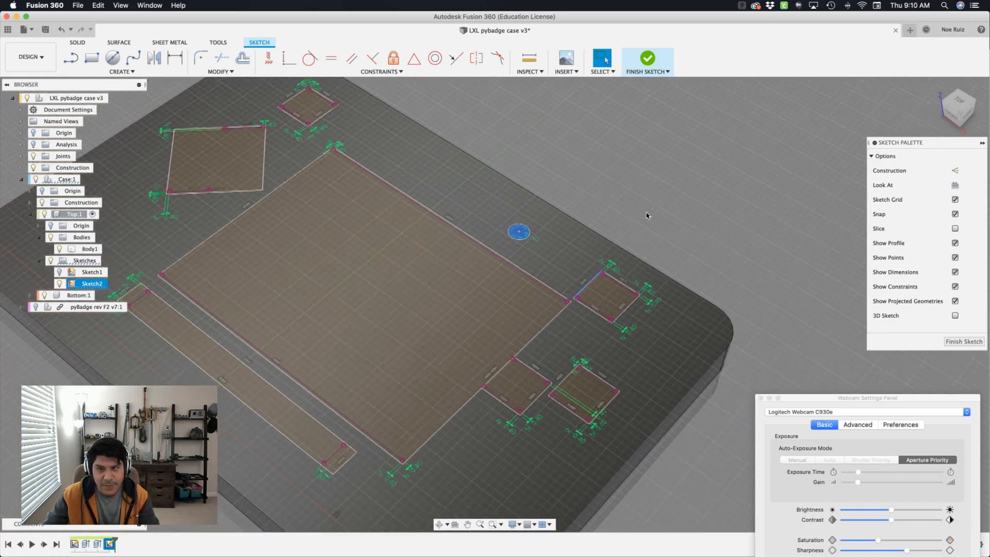
pyautogui.click(649, 215)
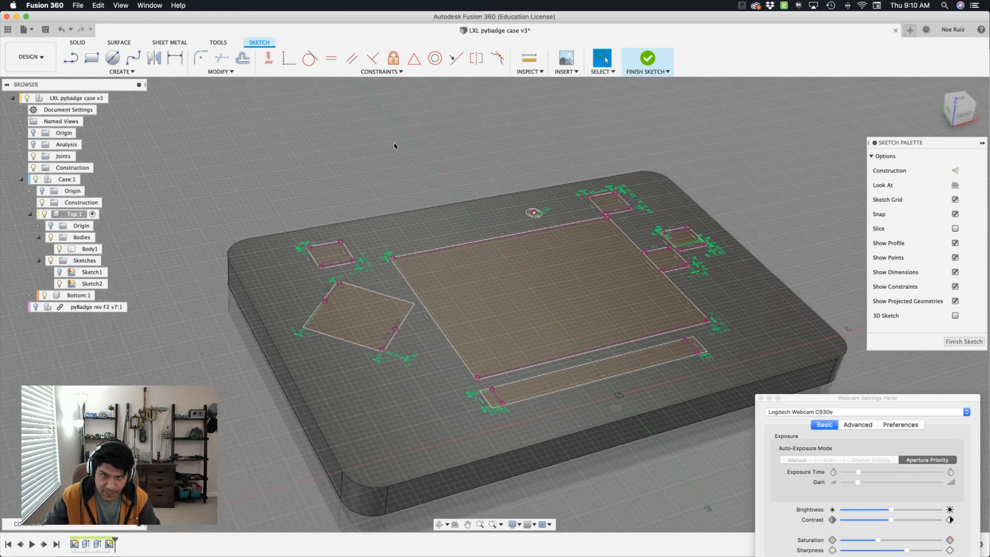
# Step: Extrude the eight profiles for the buttons, D-pad, display, LED row and light sensor by -thickness as a cut through the top half
pyautogui.write('ss')
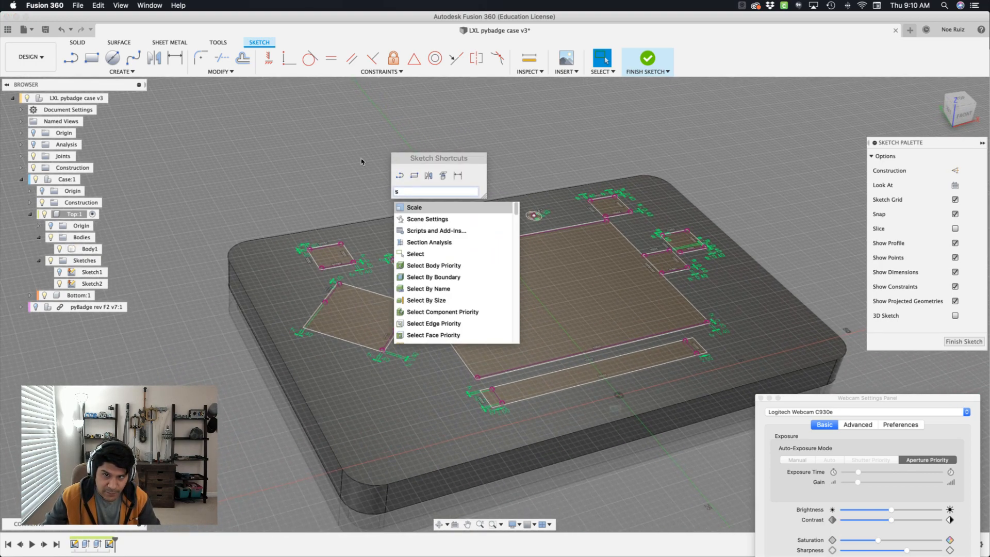
pyautogui.press('Escape')
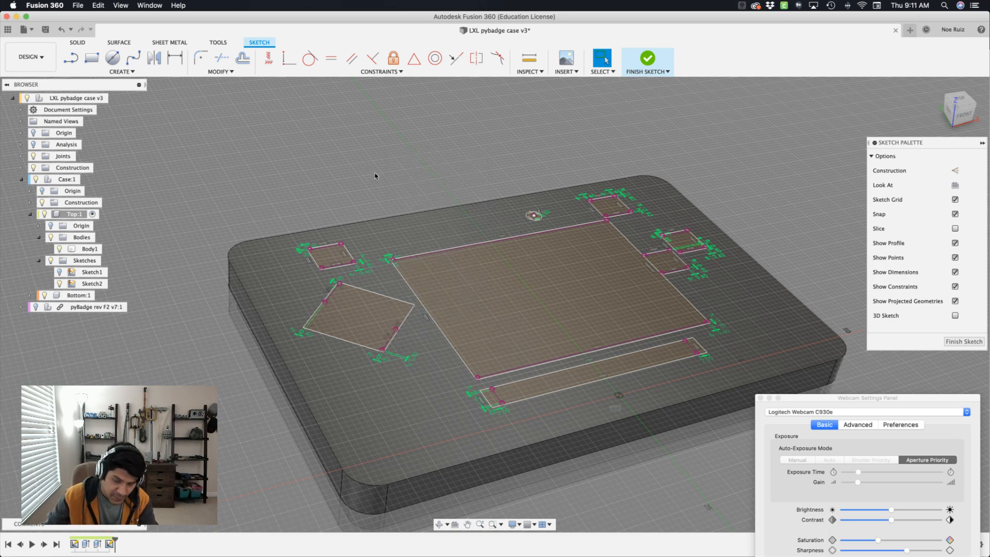
pyautogui.press('e')
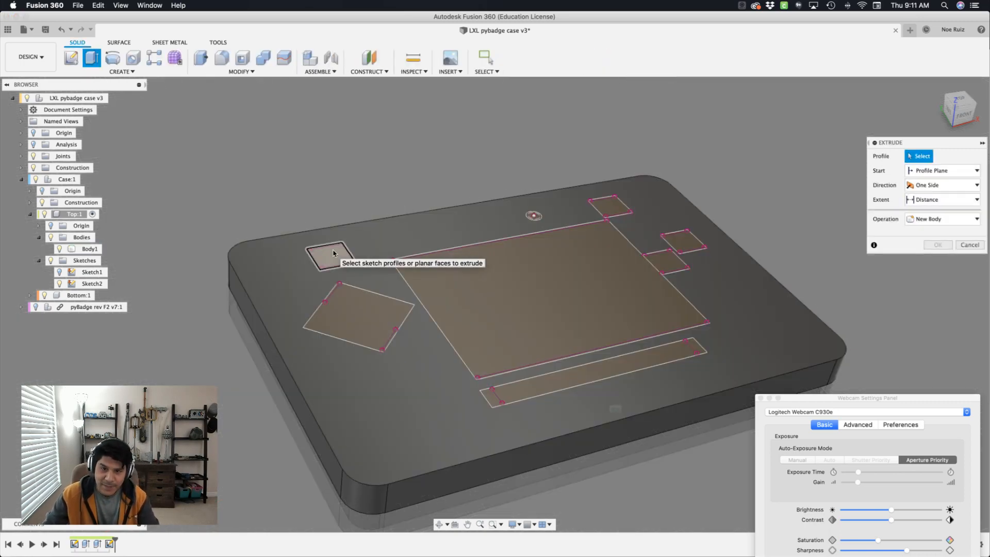
pyautogui.click(333, 253)
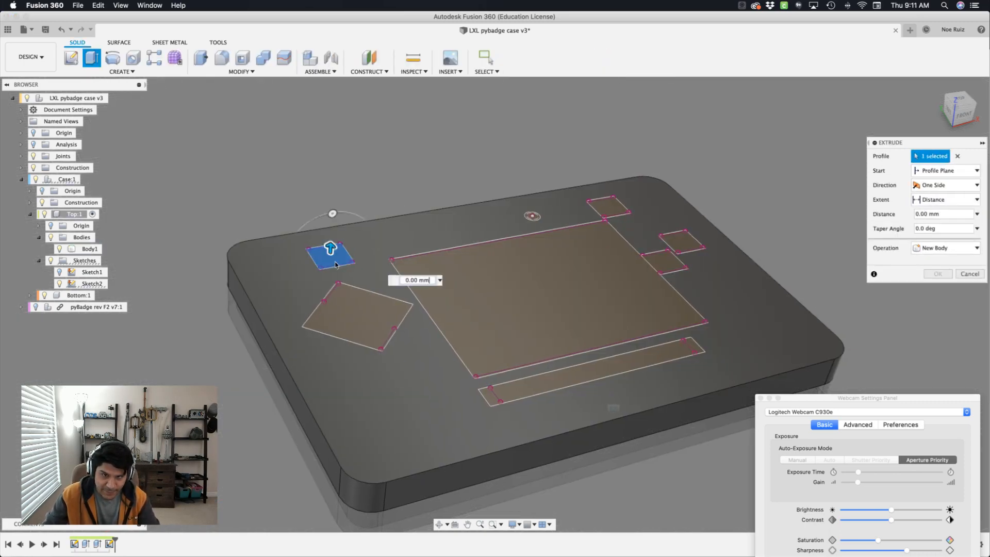
pyautogui.click(363, 324)
pyautogui.click(548, 283)
pyautogui.click(593, 371)
pyautogui.click(664, 261)
pyautogui.click(682, 241)
pyautogui.click(609, 206)
pyautogui.scroll(3, 523, 210)
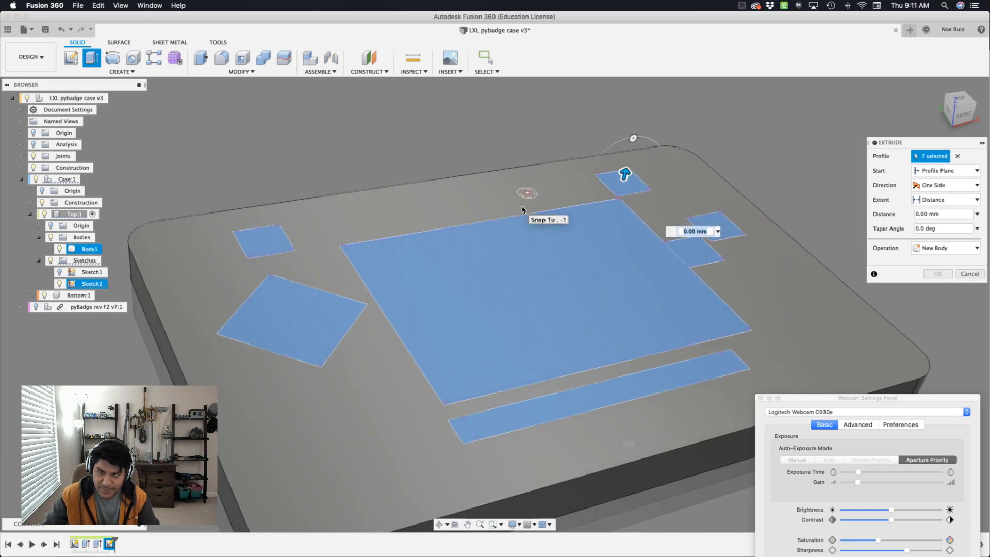
pyautogui.click(524, 208)
pyautogui.scroll(-3, 526, 180)
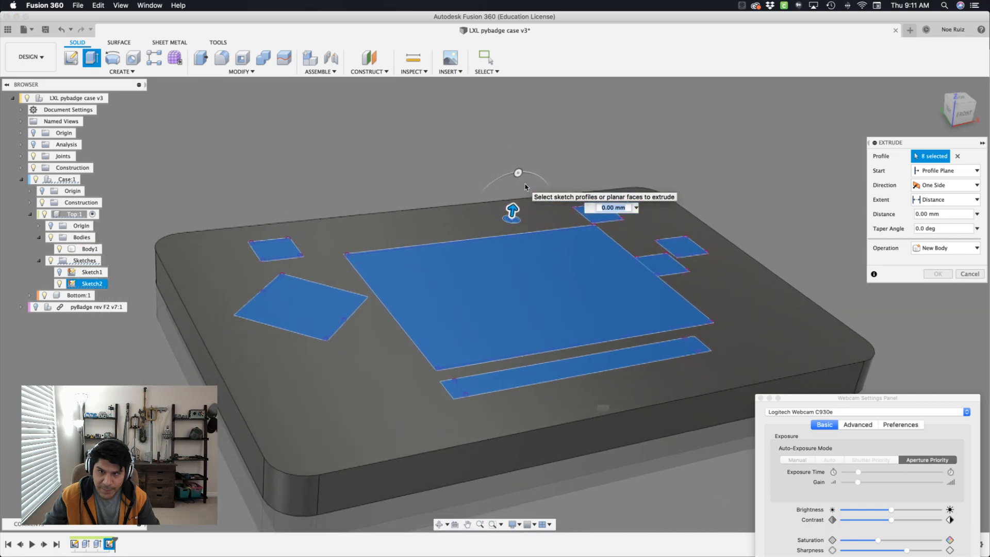
pyautogui.scroll(-3, 525, 187)
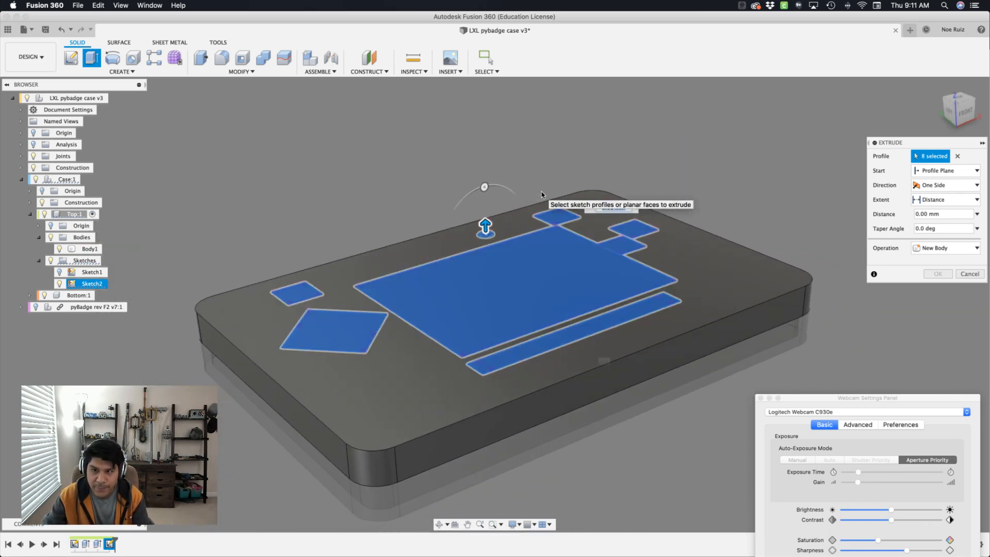
pyautogui.write('20')
pyautogui.write('-thickness')
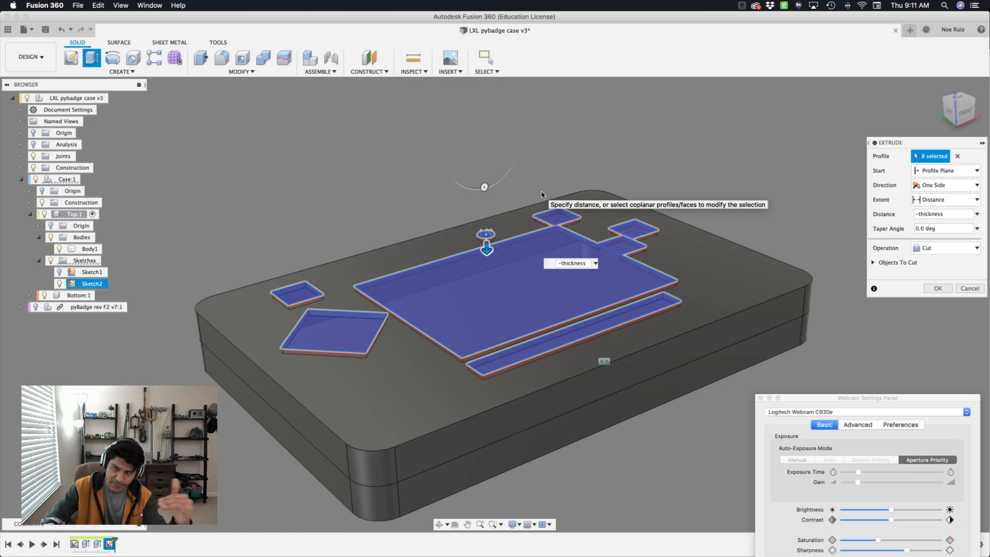
pyautogui.press('Return')
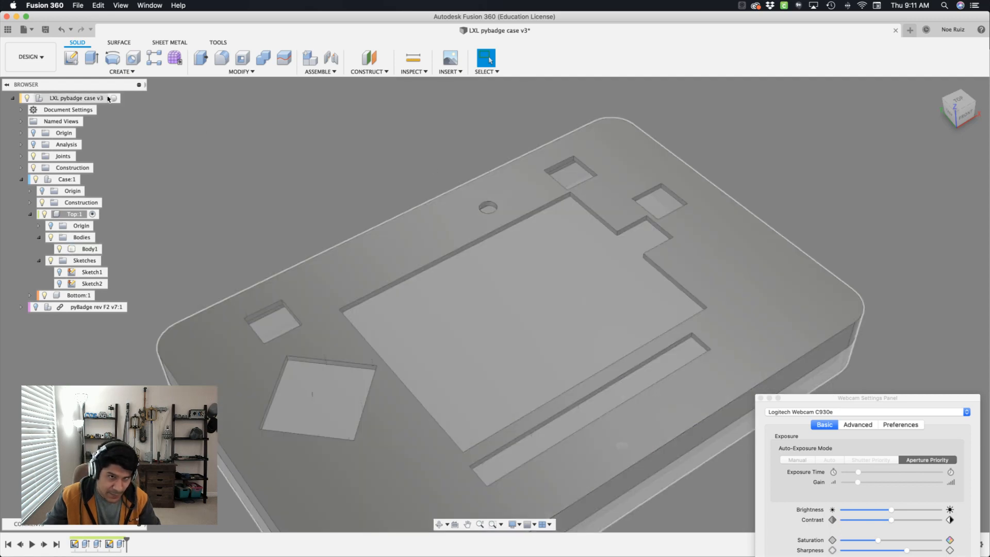
# Step: Activate the root component and show the PyBadge component inside the case
pyautogui.click(114, 98)
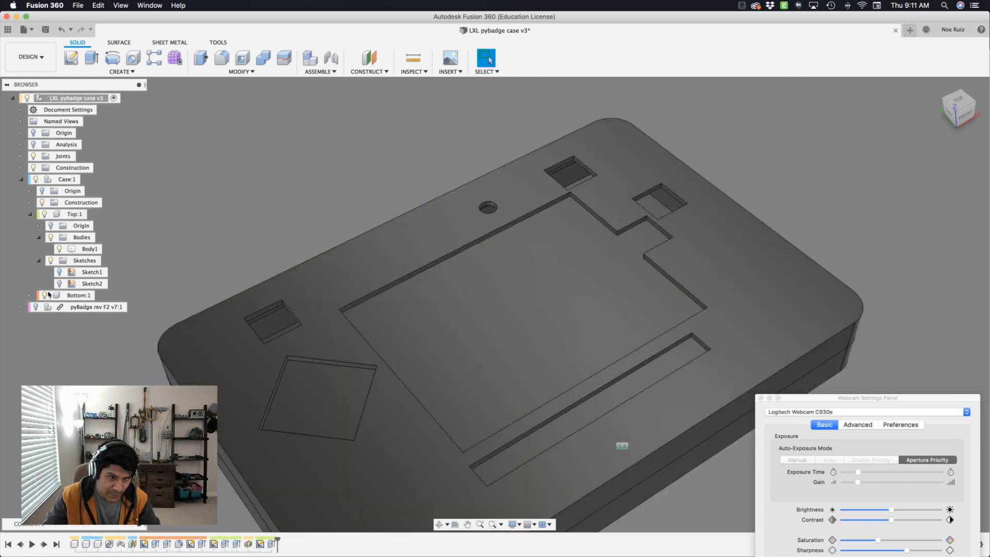
pyautogui.click(36, 307)
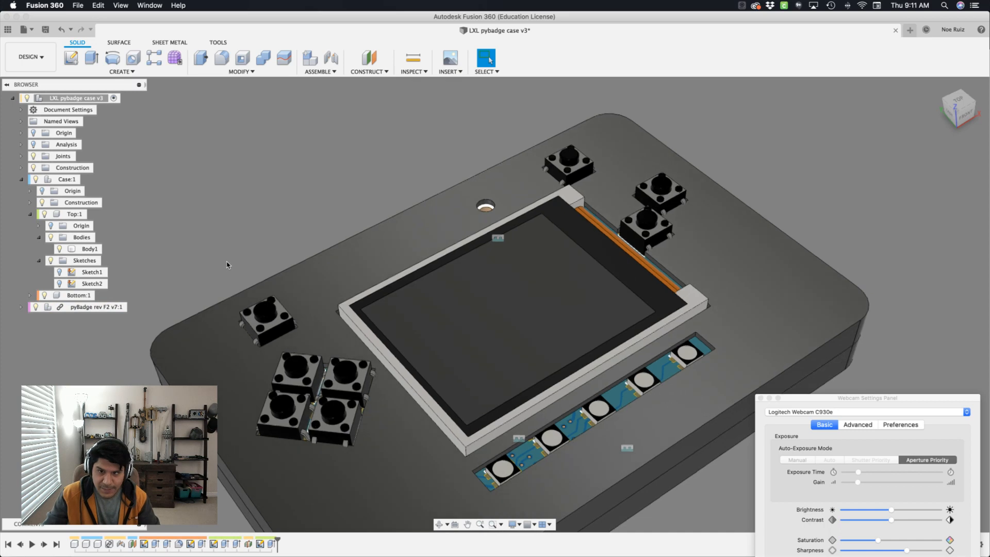
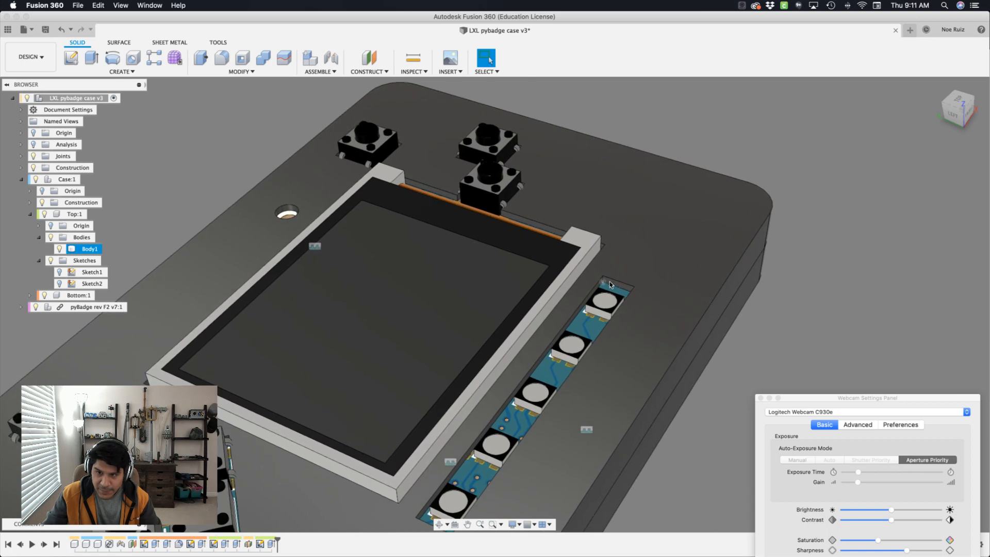
# Step: Move the webcam settings window out of the way and check the length of the LED slot's short end edge
pyautogui.scroll(5, 610, 285)
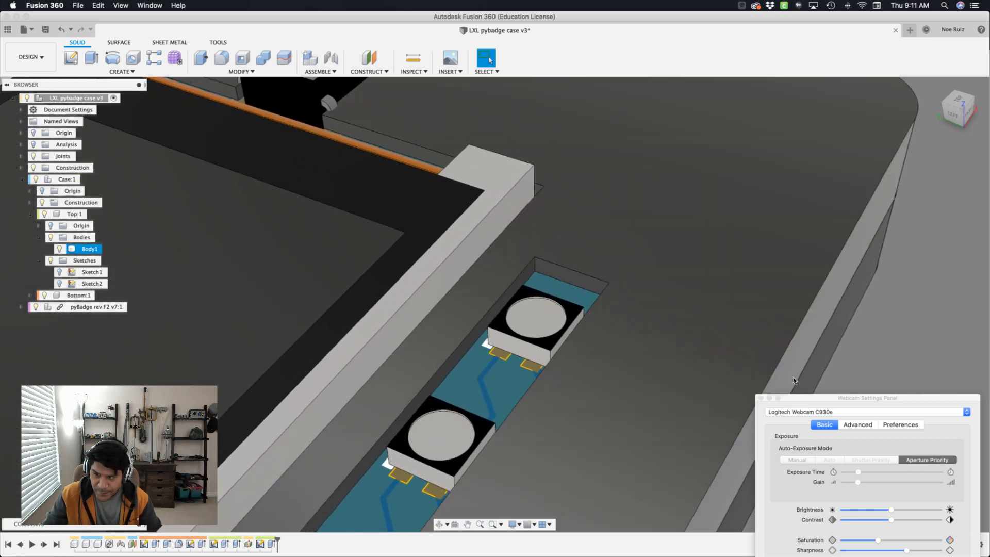
pyautogui.moveTo(830, 398); pyautogui.dragTo(722, 553)
pyautogui.click(865, 483)
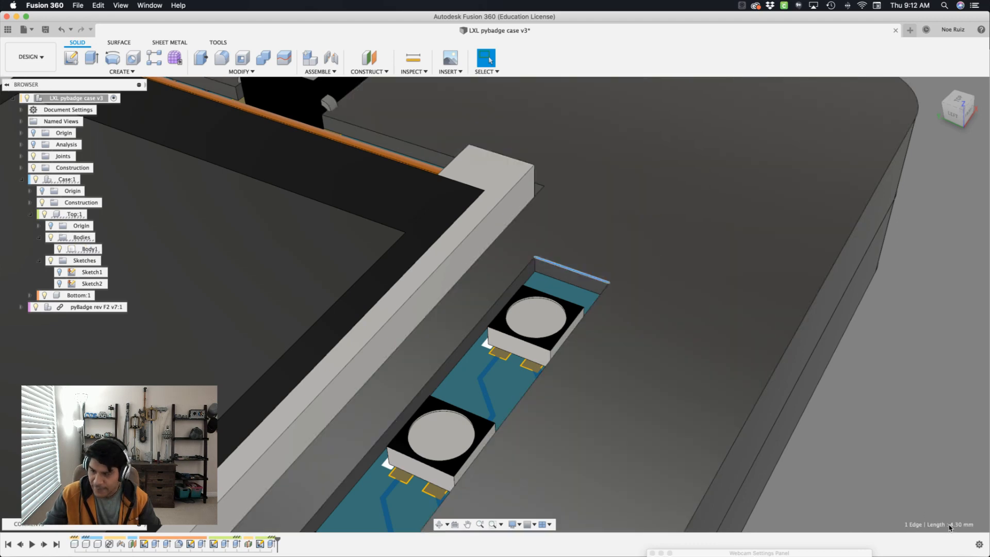
pyautogui.click(953, 507)
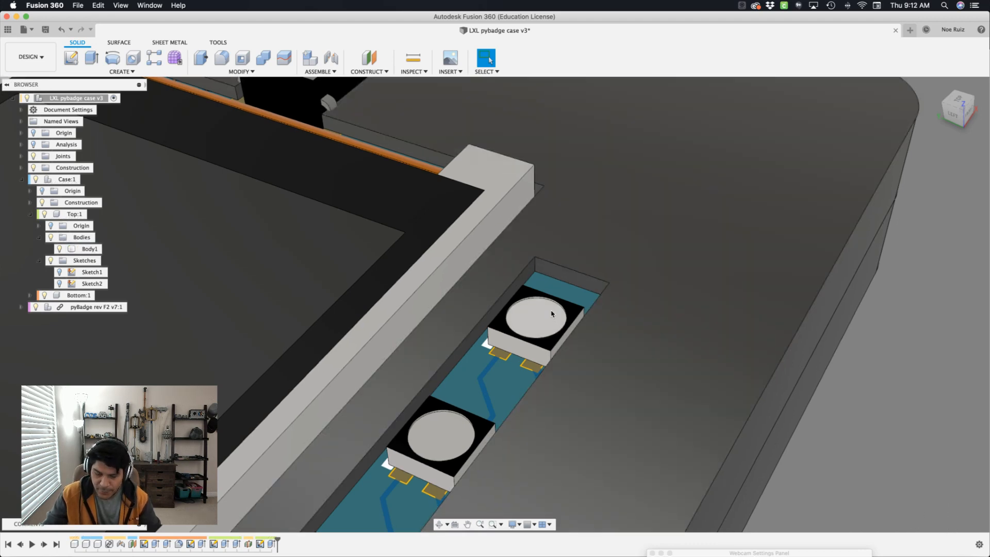
# Step: Fillet the four vertical corner edges of the LED slot in the case top with a radius of 4.3/2 mm
pyautogui.press('f')
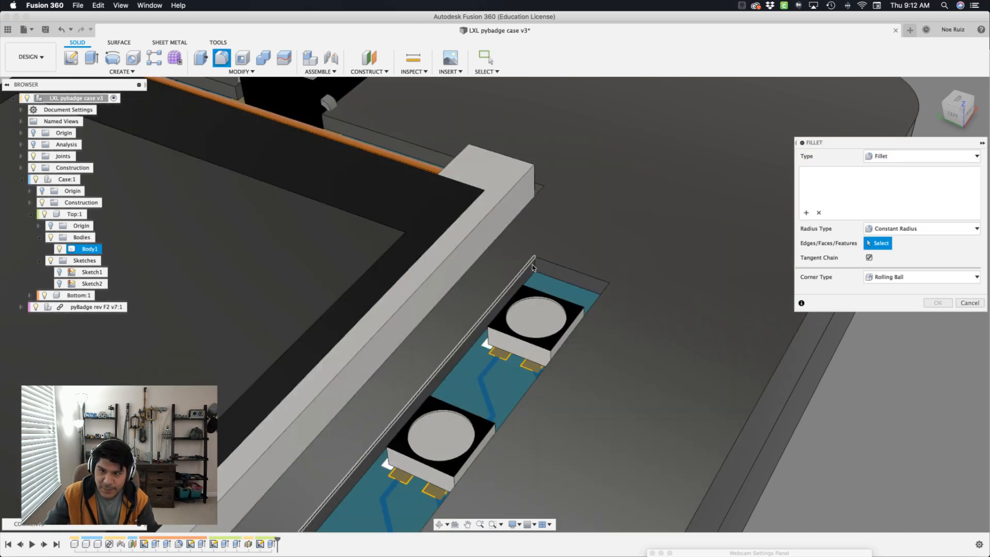
pyautogui.click(535, 267)
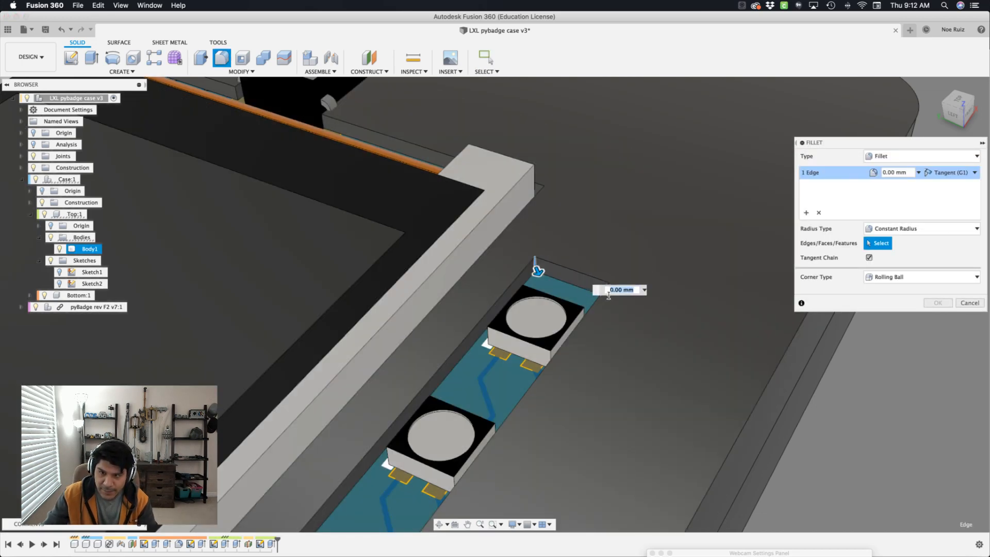
pyautogui.moveTo(601, 256); pyautogui.dragTo(494, 235, button='middle')
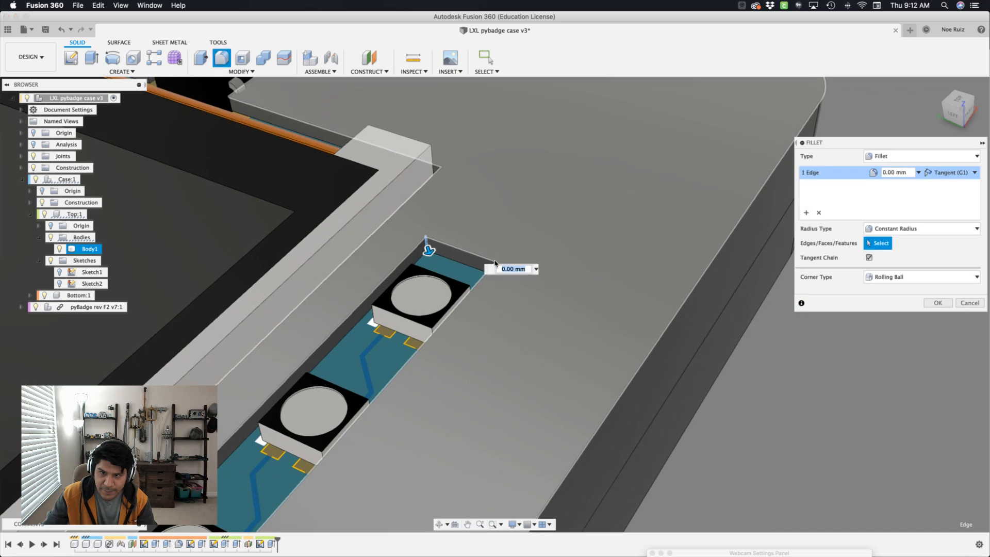
pyautogui.moveTo(498, 283); pyautogui.dragTo(624, 146, button='middle')
pyautogui.click(578, 292)
pyautogui.click(619, 202)
pyautogui.keyDown('shift'); pyautogui.moveTo(619, 201); pyautogui.dragTo(319, 312, button='middle'); pyautogui.keyUp('shift')
pyautogui.click(309, 309)
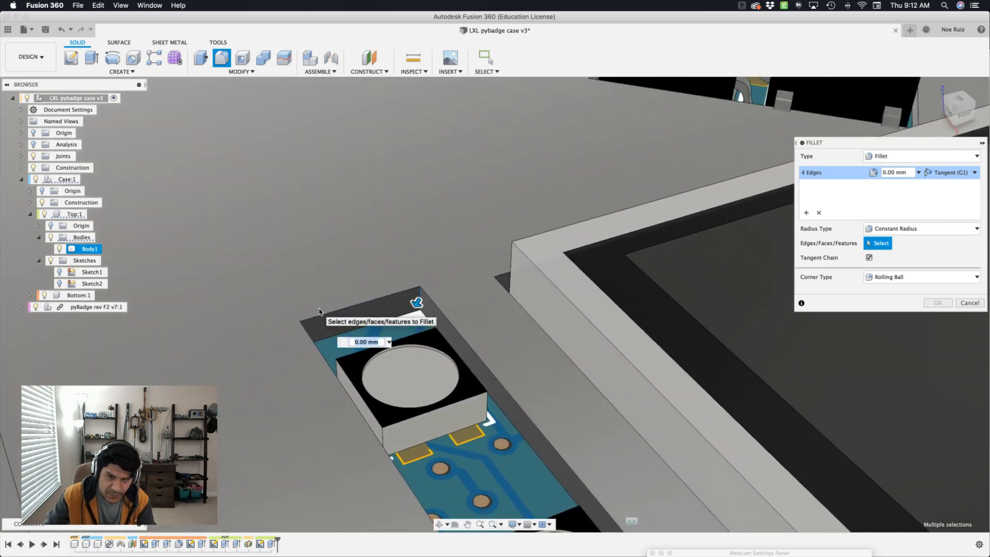
pyautogui.write('4.3/2')
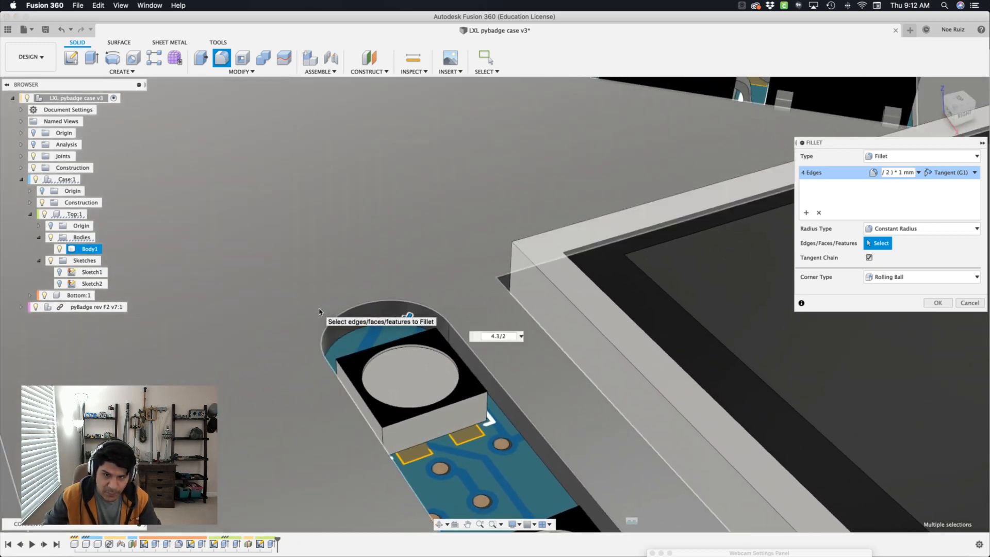
pyautogui.scroll(-5, 319, 311)
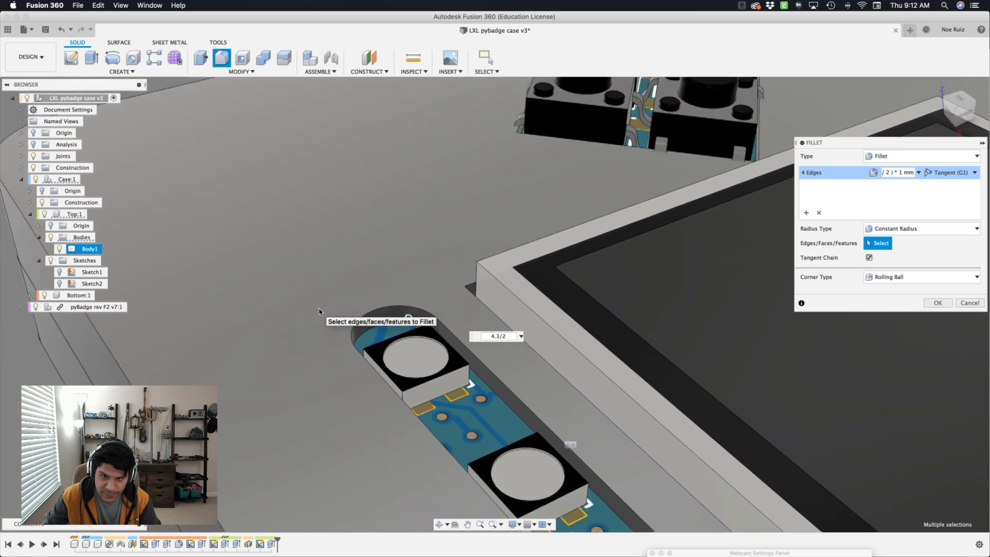
pyautogui.keyDown('shift'); pyautogui.hscroll(10, 319, 311); pyautogui.keyUp('shift')
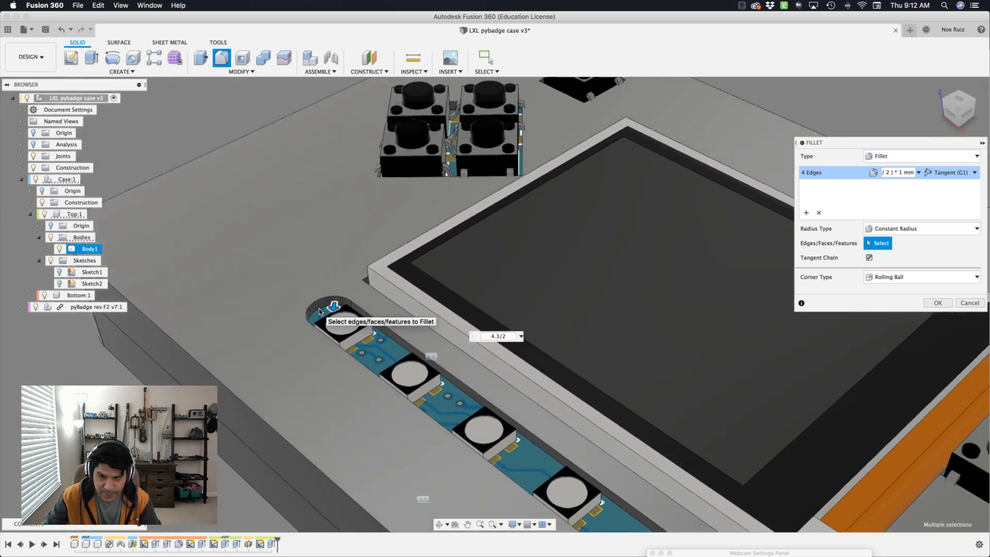
pyautogui.keyDown('shift'); pyautogui.hscroll(8, 318, 311); pyautogui.keyUp('shift')
pyautogui.press('Return')
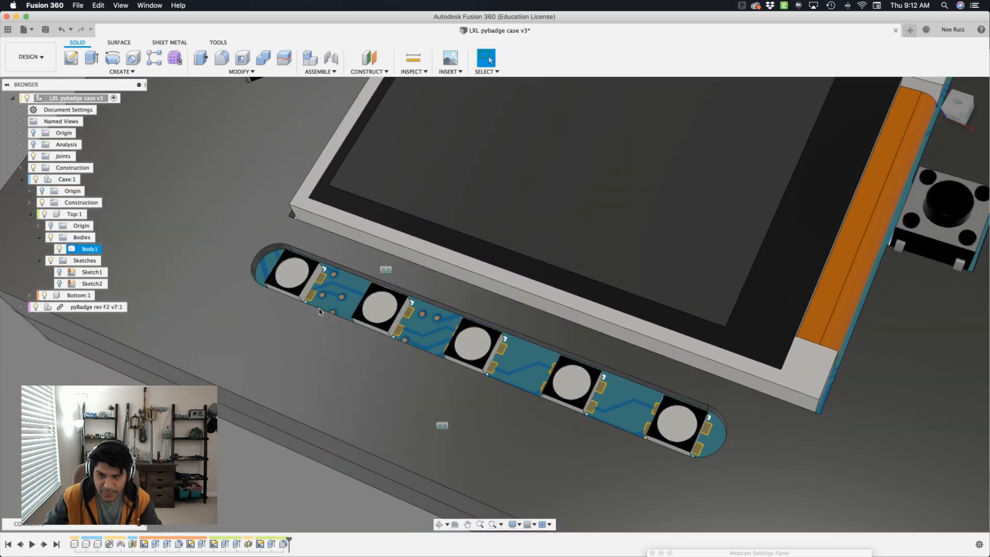
# Step: Examine the rounded LED slot and the other cutouts in the case top from several angles
pyautogui.scroll(-5, 320, 312)
pyautogui.keyDown('shift'); pyautogui.hscroll(5, 320, 311); pyautogui.keyUp('shift')
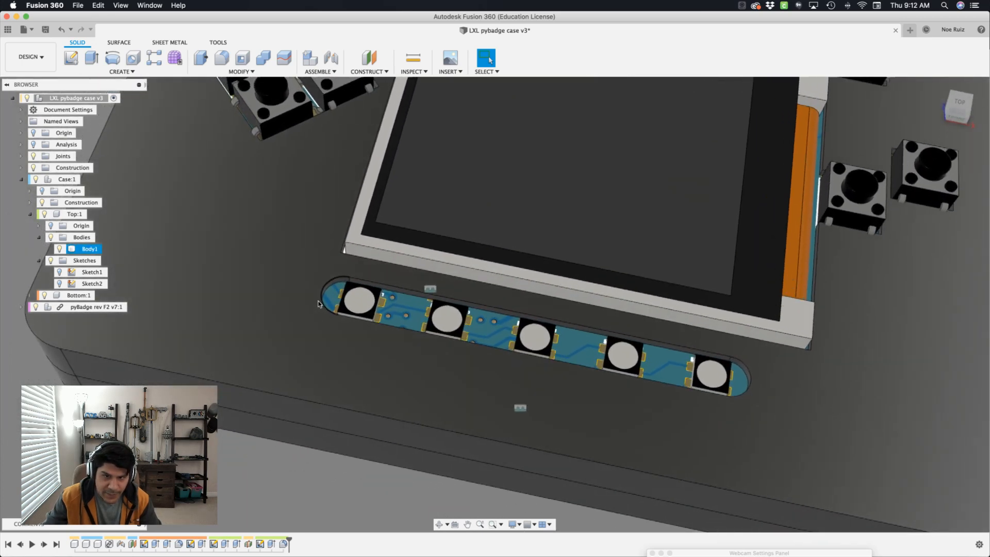
pyautogui.scroll(6, 325, 304)
pyautogui.scroll(3, 330, 297)
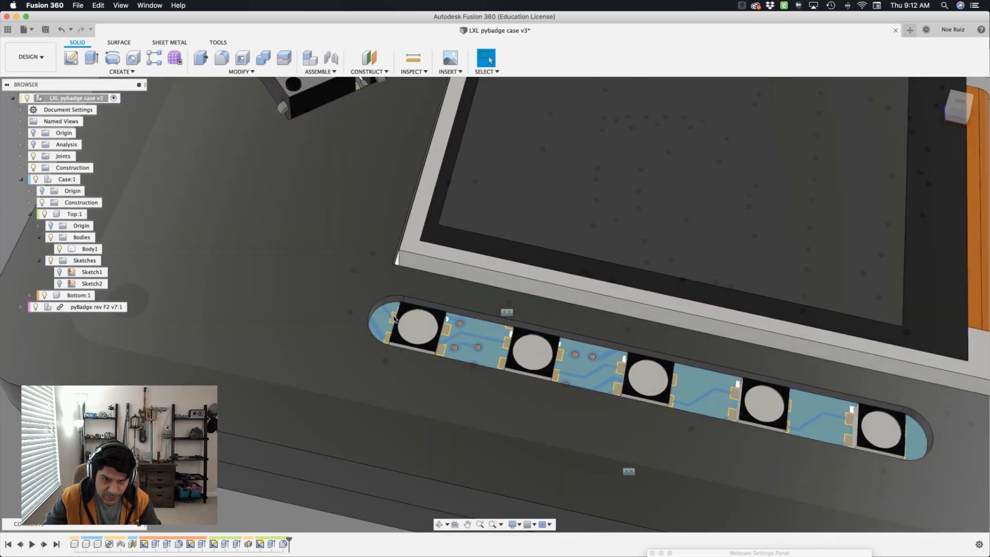
pyautogui.scroll(1, 393, 312)
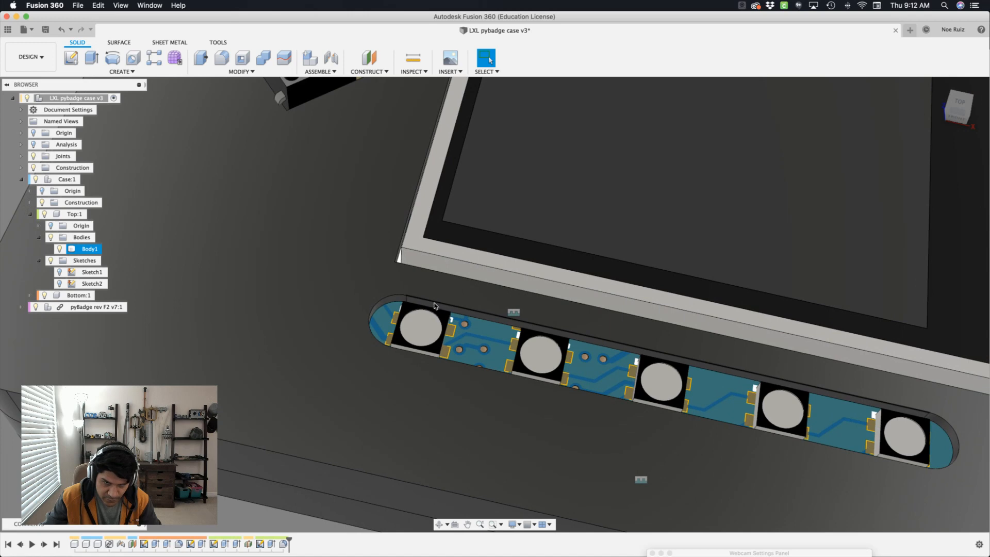
pyautogui.scroll(-5, 428, 356)
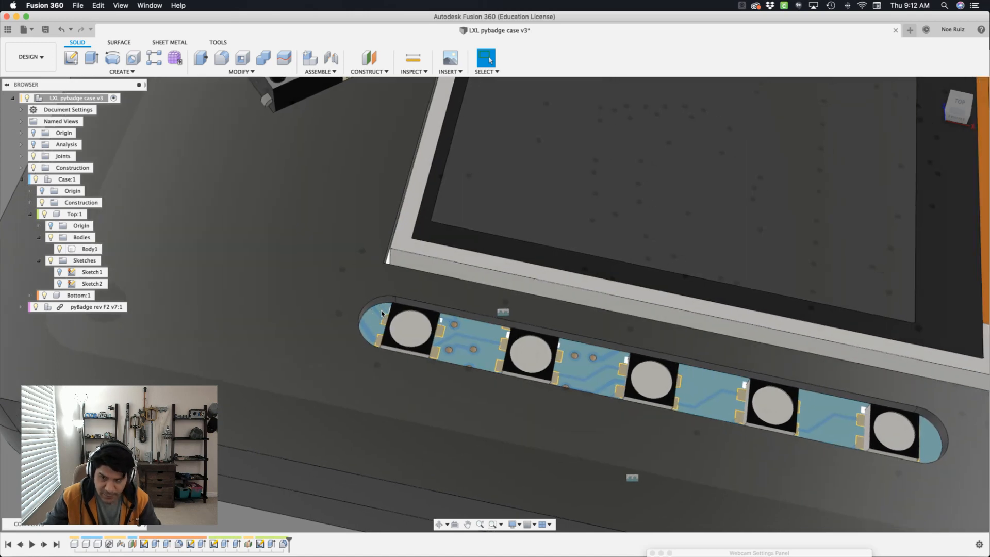
pyautogui.scroll(-5, 382, 308)
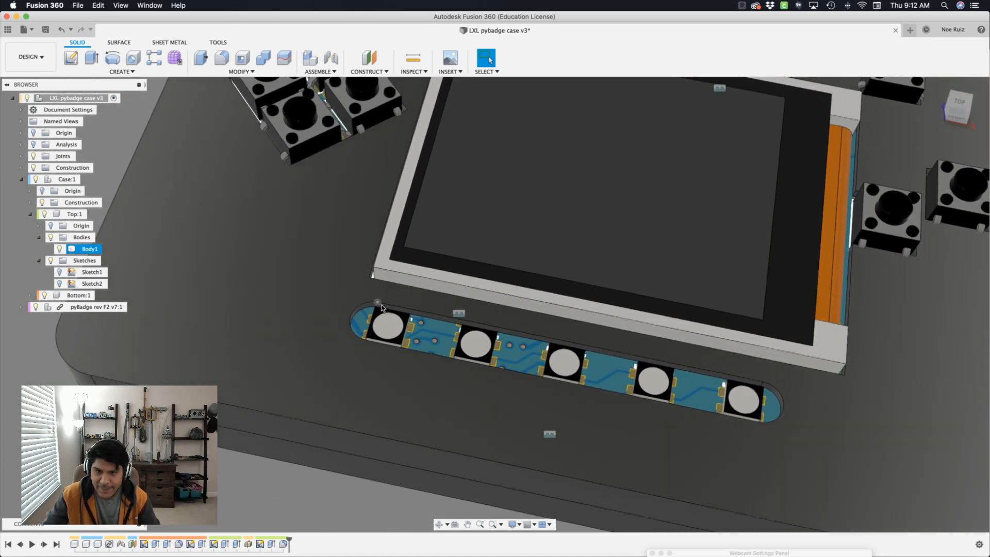
pyautogui.keyDown('shift'); pyautogui.scroll(-10, 382, 307); pyautogui.keyUp('shift')
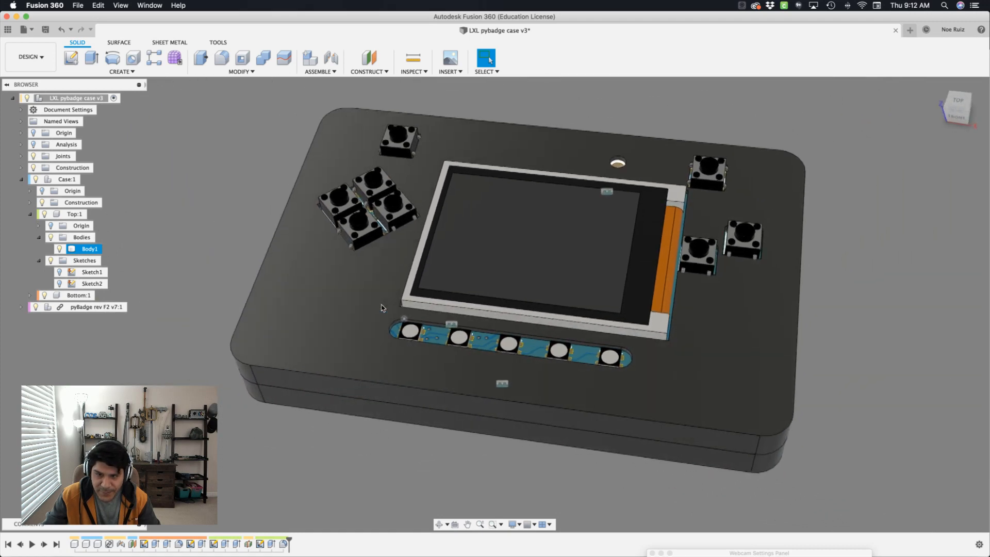
pyautogui.keyDown('shift'); pyautogui.scroll(10, 381, 308); pyautogui.keyUp('shift')
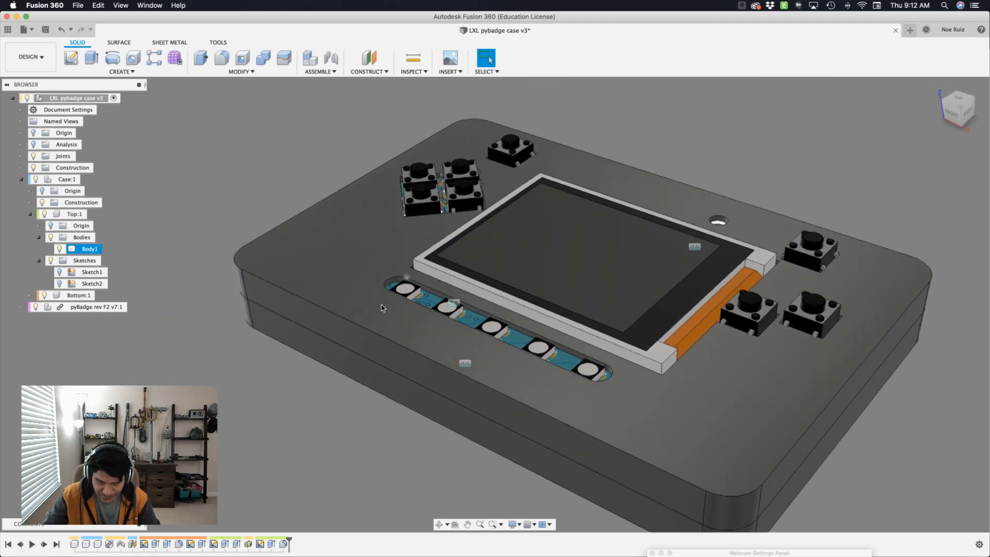
pyautogui.keyDown('shift'); pyautogui.scroll(10, 382, 308); pyautogui.keyUp('shift')
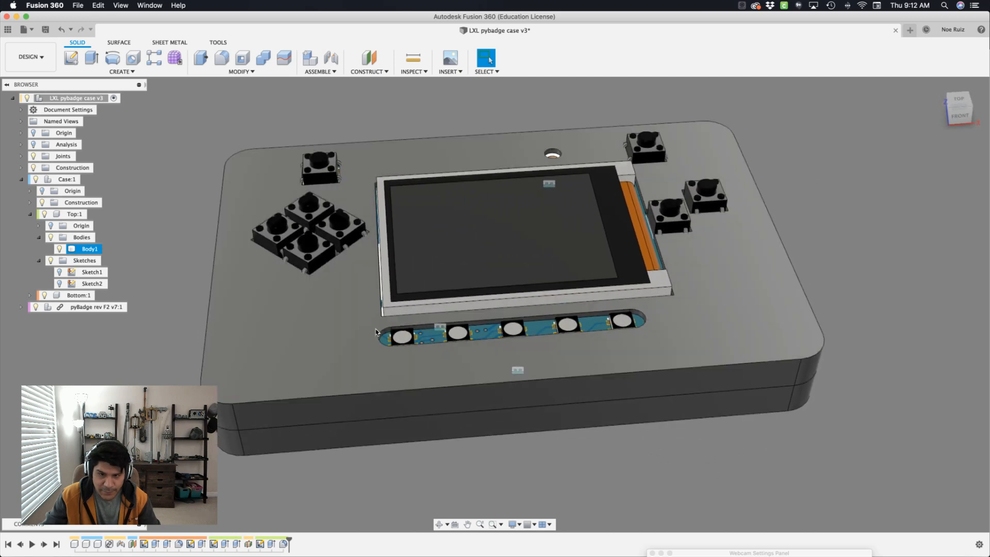
pyautogui.keyDown('shift'); pyautogui.hscroll(-4, 360, 319); pyautogui.keyUp('shift')
pyautogui.keyDown('shift'); pyautogui.hscroll(-8, 359, 319); pyautogui.keyUp('shift')
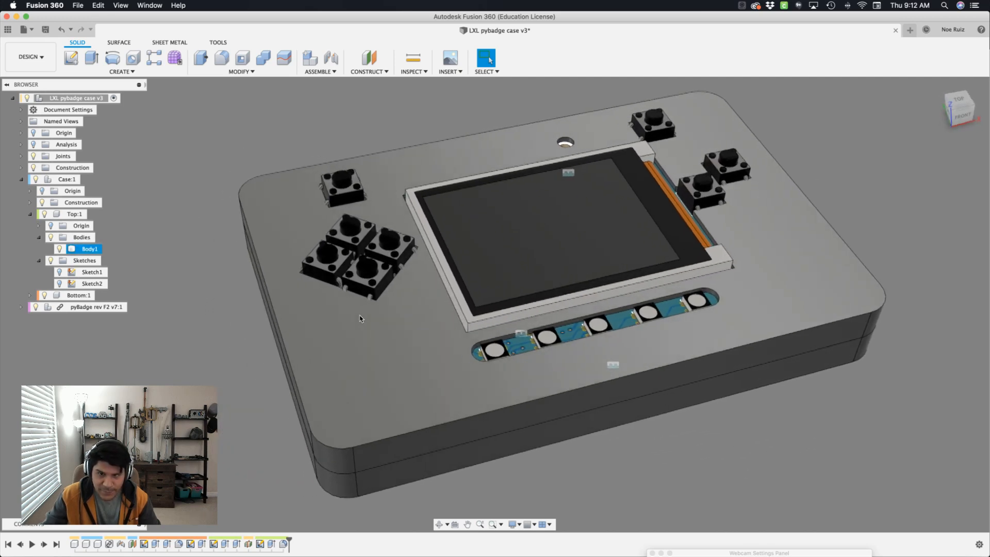
pyautogui.keyDown('shift'); pyautogui.scroll(8, 360, 318); pyautogui.keyUp('shift')
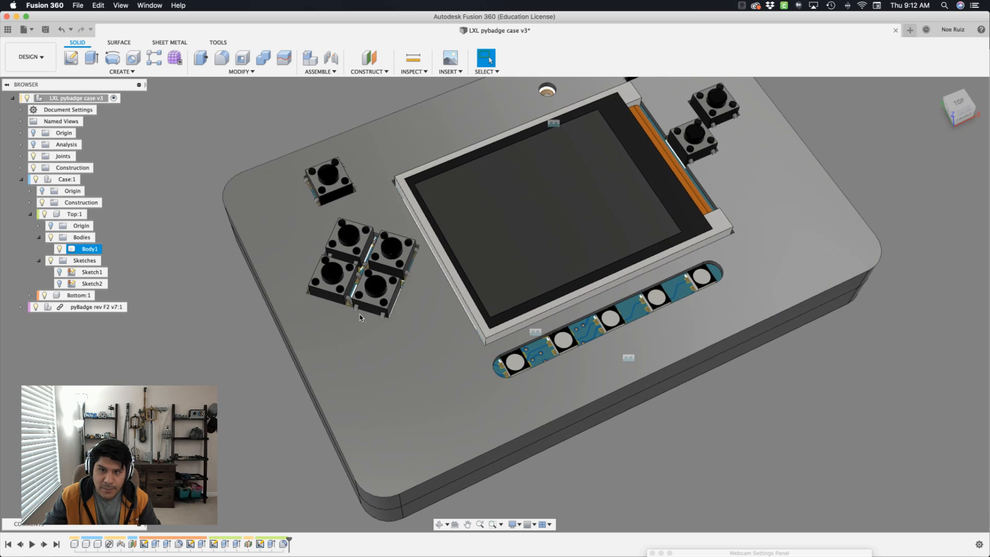
# Step: Rename the Top component's sketches, Sketch2 as cuts and Sketch1 as shell
pyautogui.keyDown('shift'); pyautogui.scroll(6, 360, 318); pyautogui.keyUp('shift')
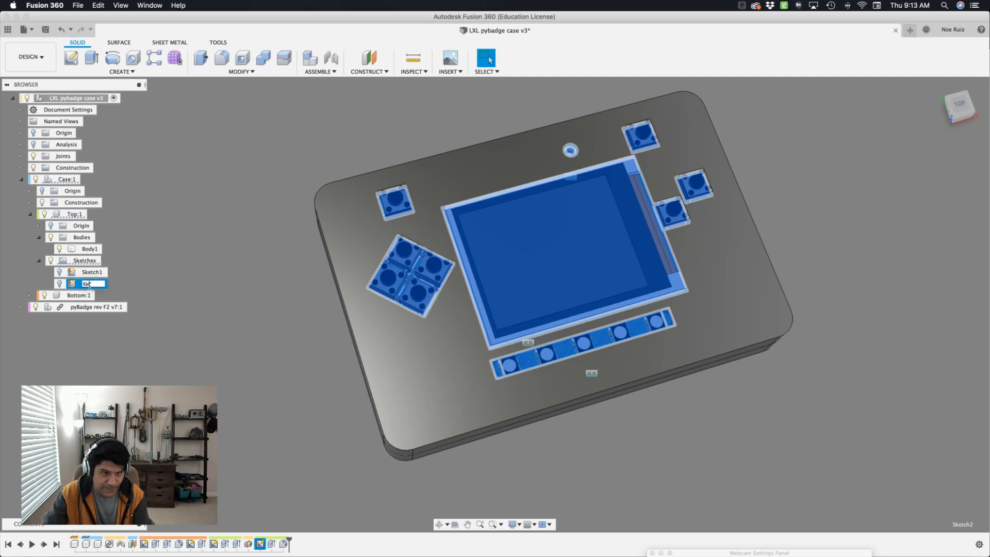
pyautogui.click(100, 275)
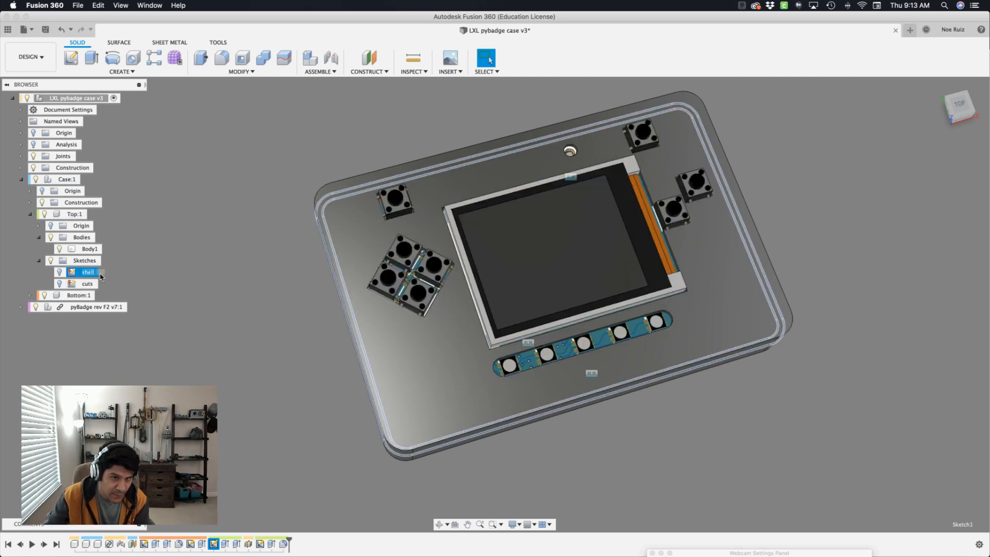
pyautogui.click(199, 279)
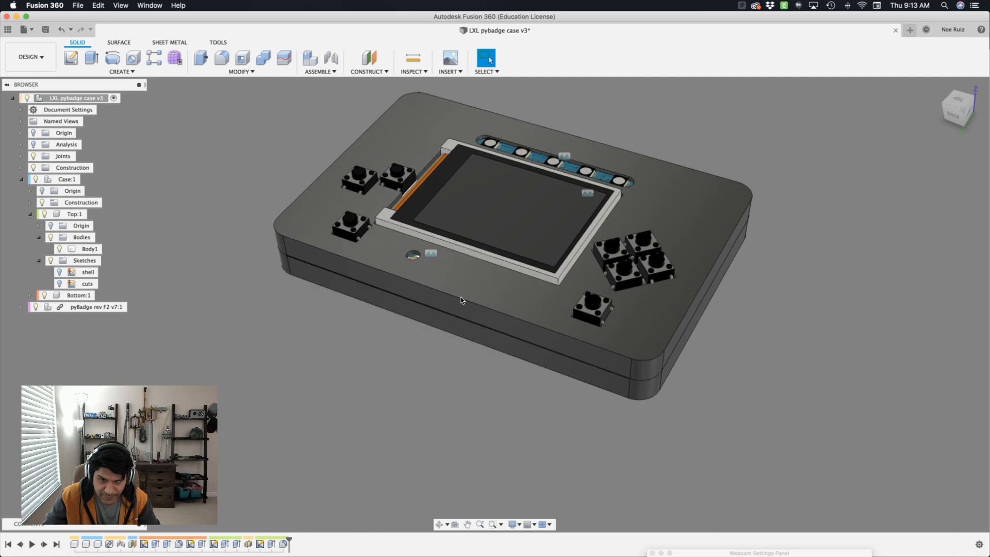
# Step: Activate the Case component for editing
pyautogui.click(89, 248)
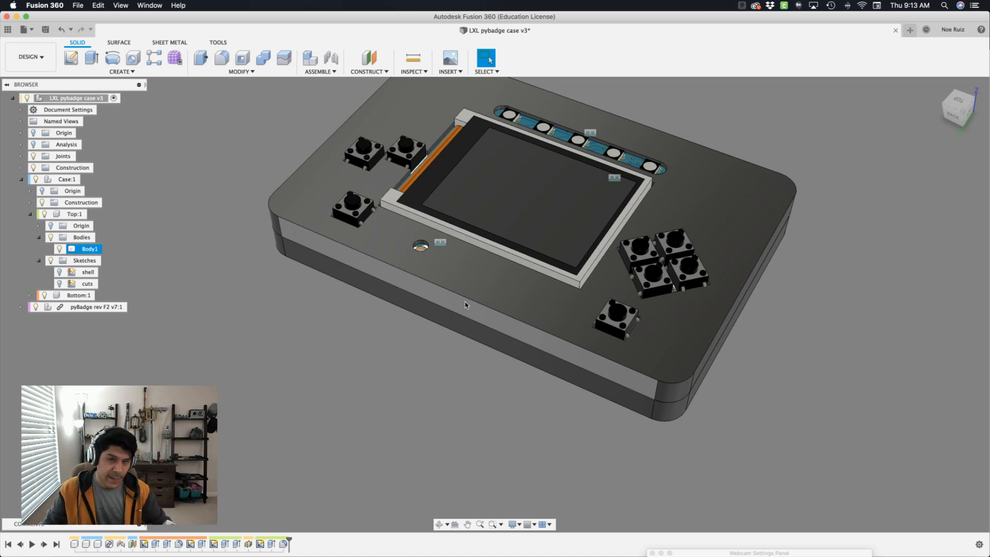
pyautogui.click(86, 180)
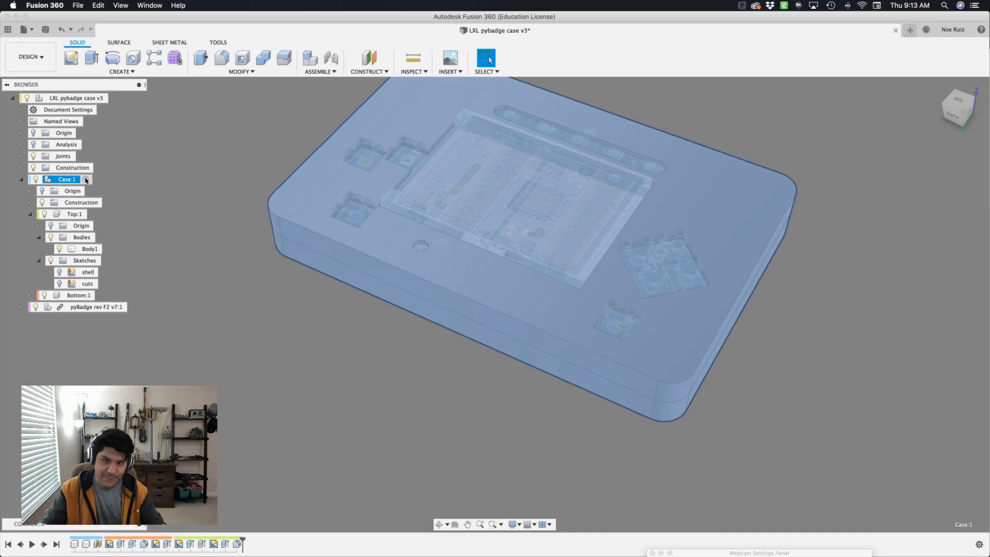
pyautogui.click(245, 296)
pyautogui.keyDown('shift'); pyautogui.moveTo(245, 296); pyautogui.dragTo(134, 272, button='middle'); pyautogui.keyUp('shift')
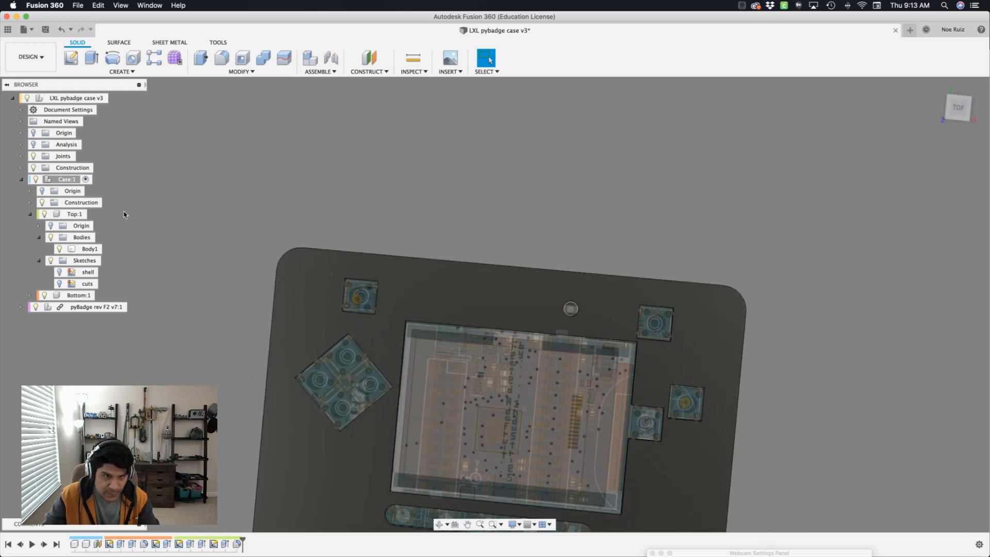
# Step: Hide the Top and Bottom components of the case to expose the board's edge with the power switch
pyautogui.click(48, 213)
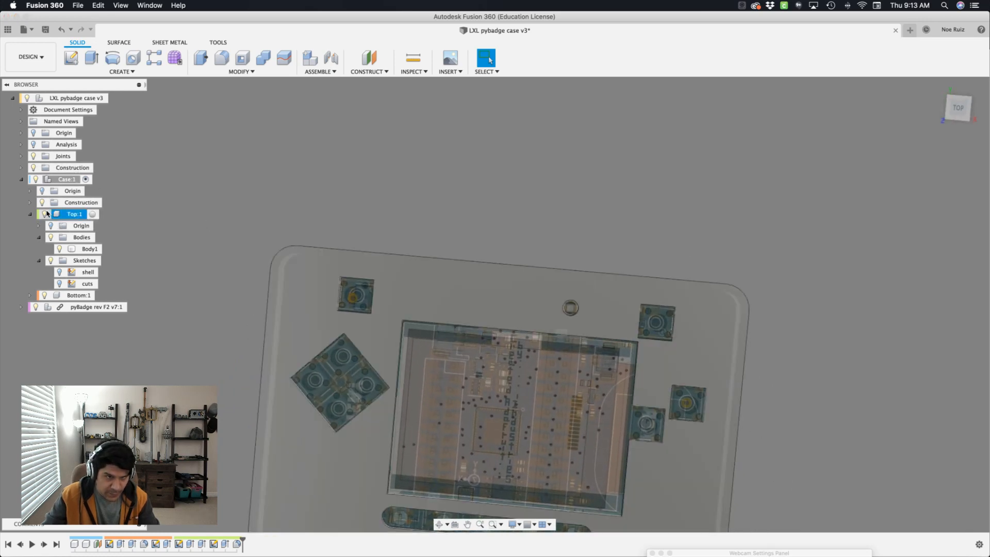
pyautogui.click(47, 213)
pyautogui.keyDown('shift'); pyautogui.moveTo(449, 283); pyautogui.dragTo(417, 252, button='middle'); pyautogui.keyUp('shift')
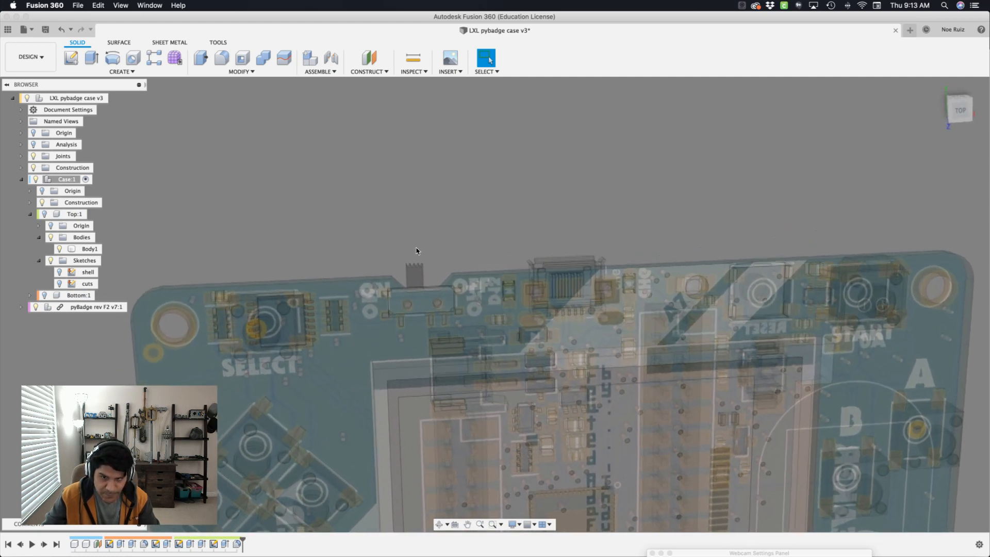
pyautogui.keyDown('shift'); pyautogui.scroll(3, 417, 251); pyautogui.keyUp('shift')
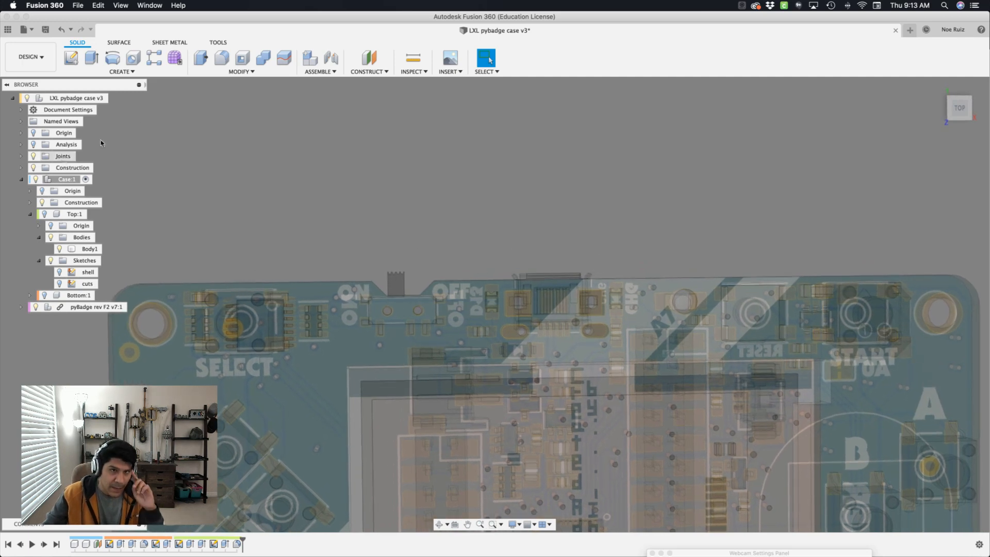
# Step: Start a sketch on a horizontal plane in the Case component and project the board edges forming the power switch notch
pyautogui.click(71, 57)
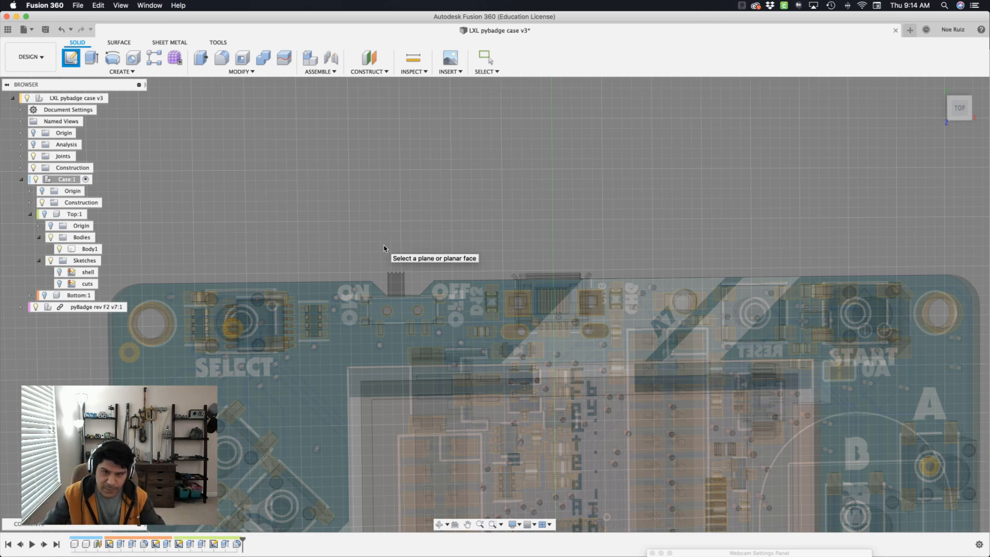
pyautogui.click(384, 248)
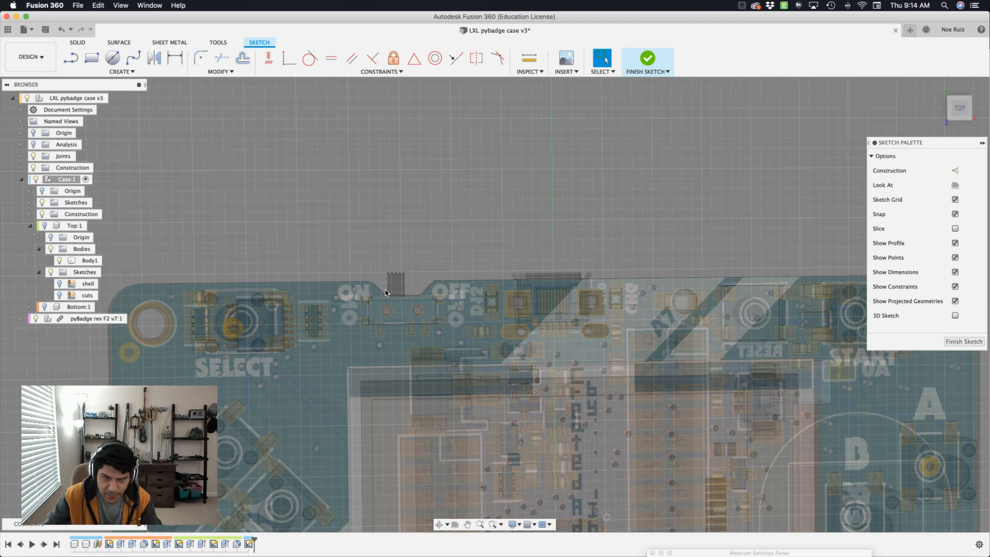
pyautogui.scroll(3, 386, 293)
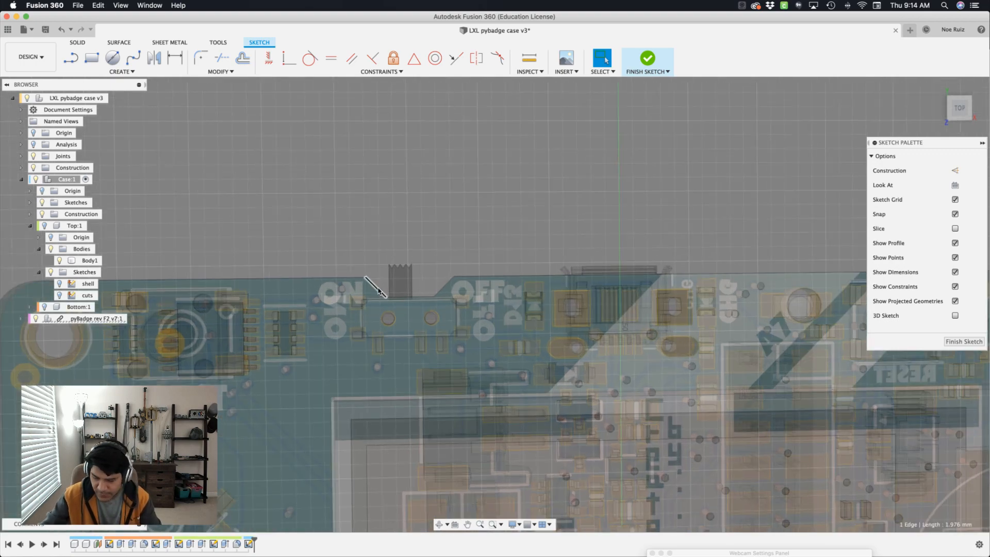
pyautogui.press('p')
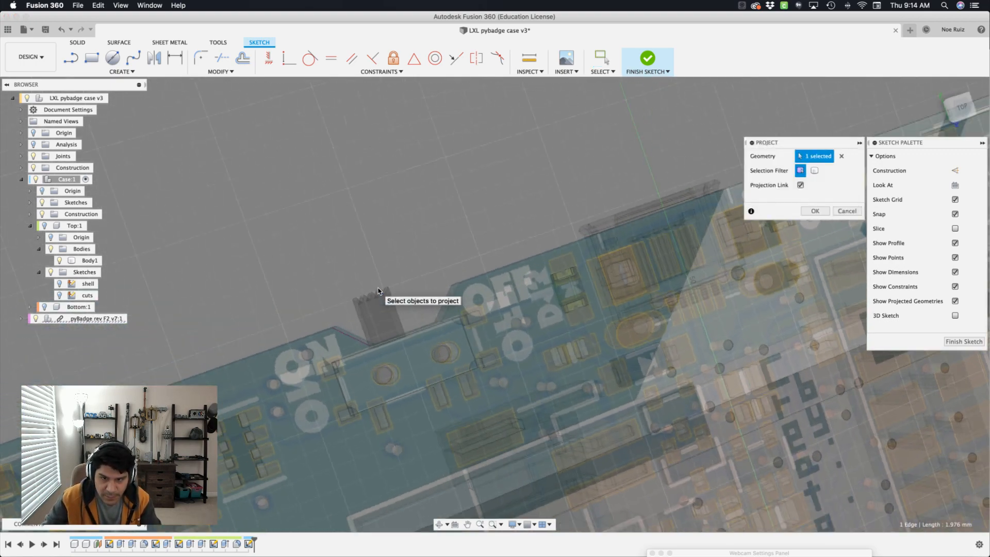
pyautogui.click(522, 359)
pyautogui.click(463, 320)
pyautogui.click(805, 212)
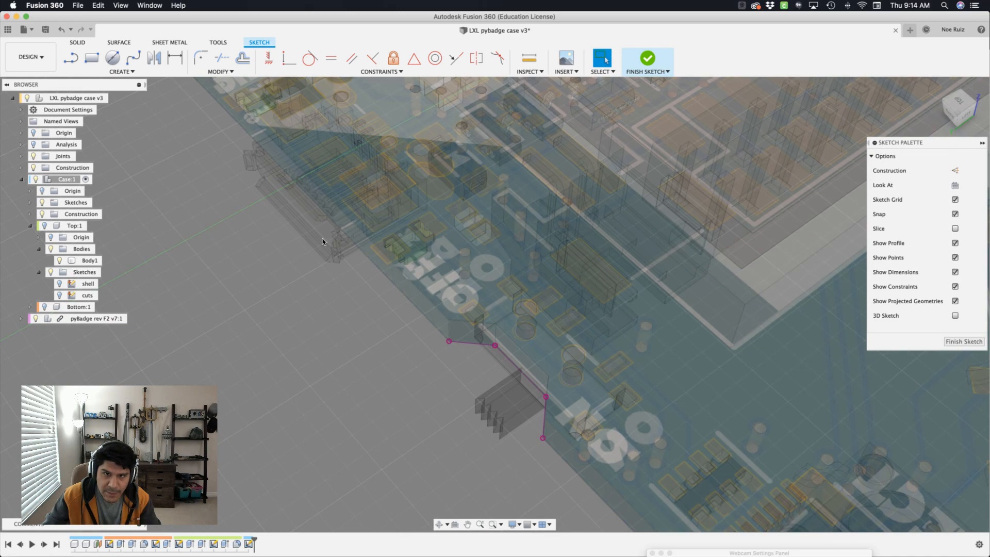
# Step: Project the straight board edge at the USB connector into the sketch
pyautogui.scroll(5, 302, 233)
pyautogui.scroll(5, 302, 233)
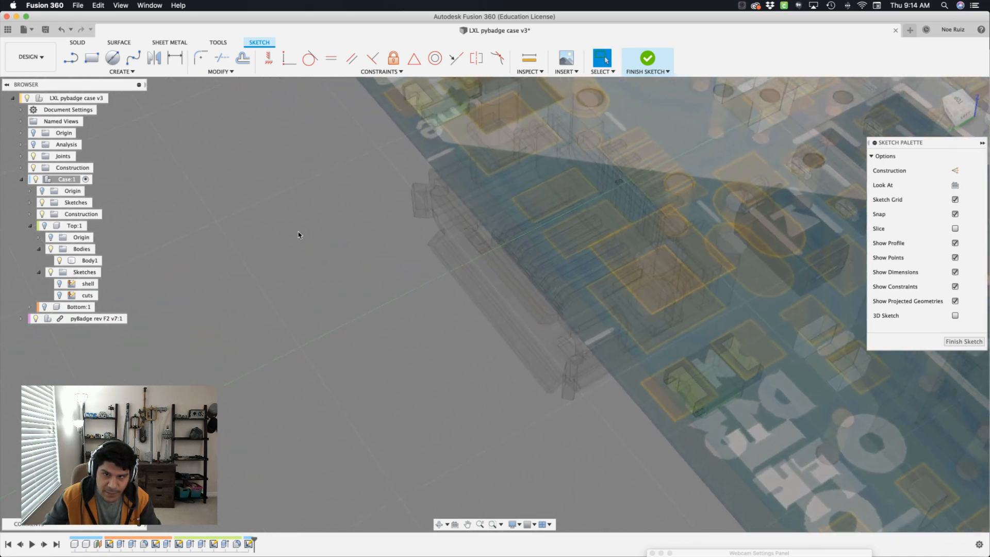
pyautogui.scroll(5, 296, 233)
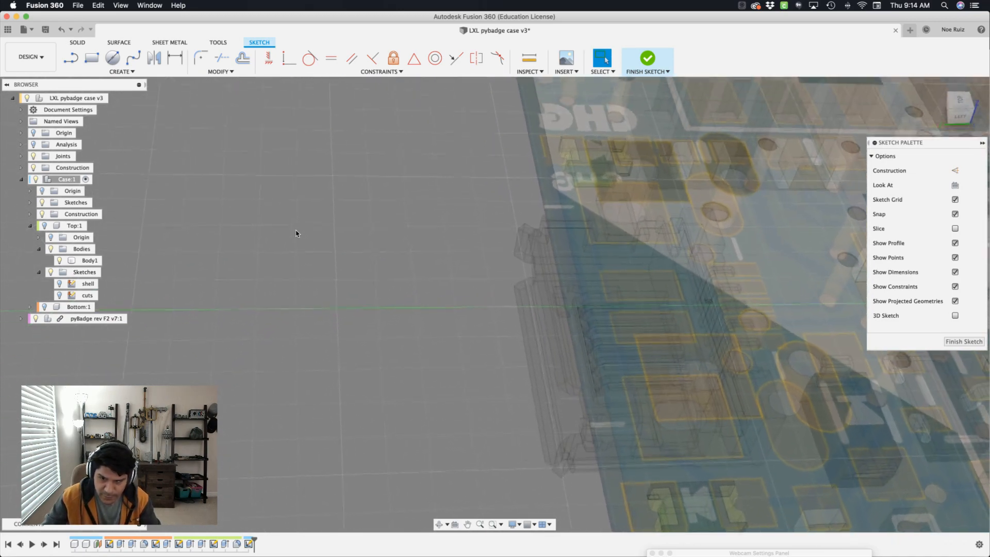
pyautogui.keyDown('shift'); pyautogui.hscroll(5, 297, 233); pyautogui.keyUp('shift')
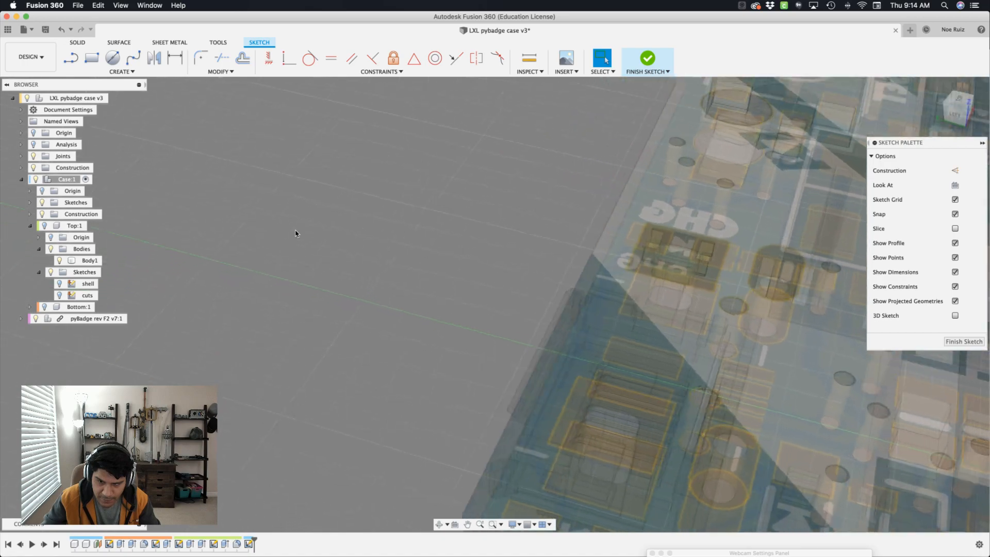
pyautogui.keyDown('shift'); pyautogui.hscroll(10, 296, 234); pyautogui.keyUp('shift')
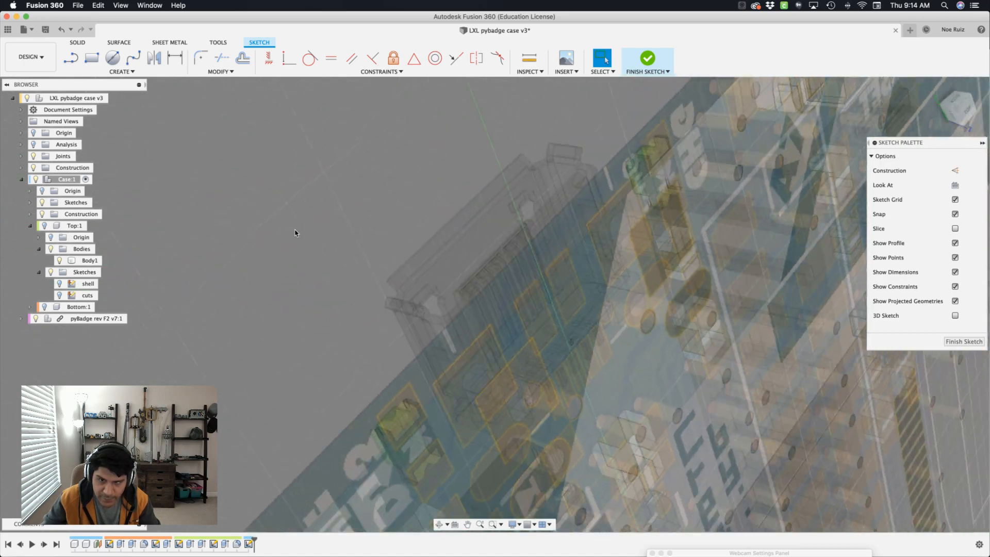
pyautogui.keyDown('shift'); pyautogui.hscroll(10, 296, 233); pyautogui.keyUp('shift')
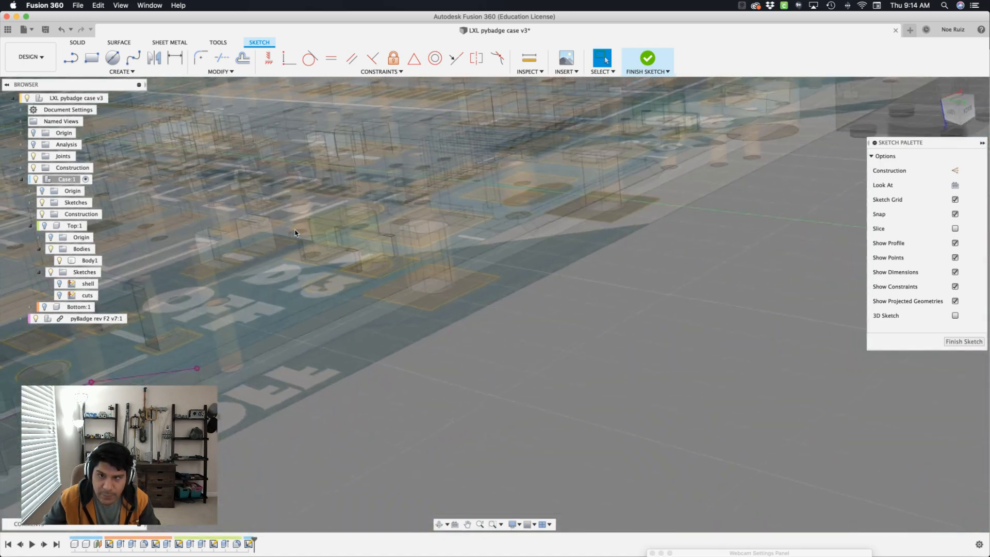
pyautogui.keyDown('shift'); pyautogui.hscroll(10, 296, 233); pyautogui.keyUp('shift')
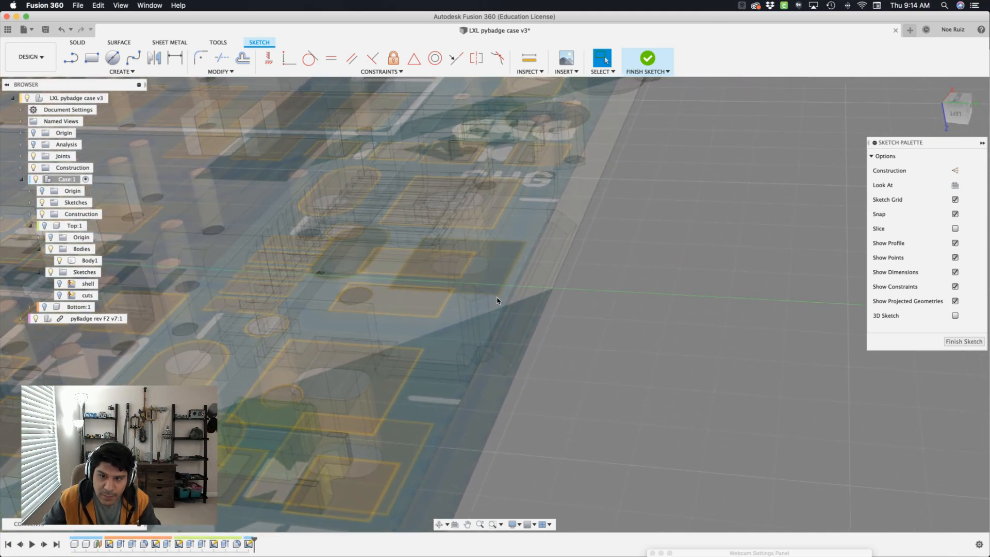
pyautogui.keyDown('shift'); pyautogui.hscroll(8, 453, 187); pyautogui.keyUp('shift')
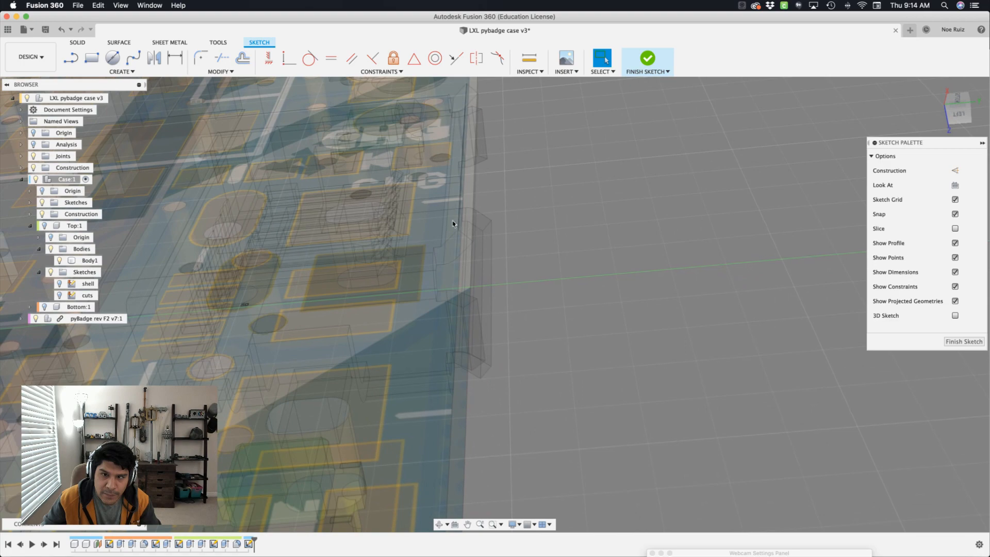
pyautogui.press('p')
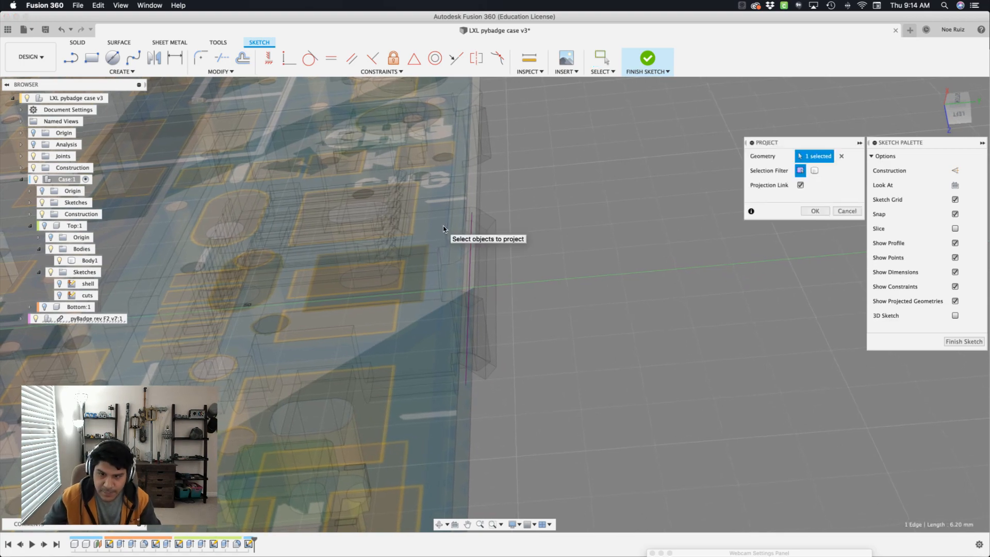
pyautogui.click(815, 211)
pyautogui.scroll(3, 745, 274)
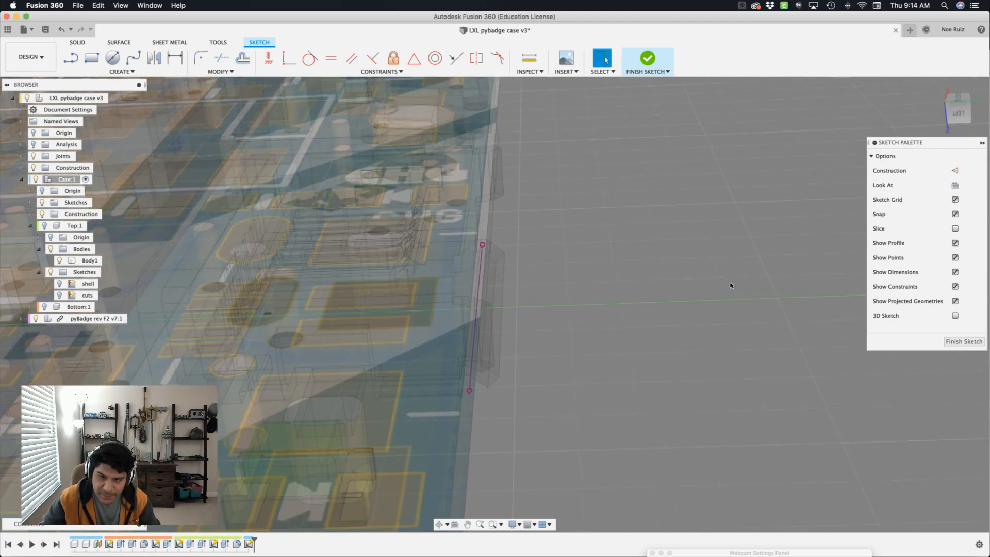
# Step: Hide the pyBadge board component and orient the sketch to the top view
pyautogui.moveTo(541, 435)
pyautogui.keyDown('shift'); pyautogui.mouseDown(button='middle')
pyautogui.moveTo(498, 449)
pyautogui.moveTo(511, 410)
pyautogui.moveTo(503, 402)
pyautogui.moveTo(400, 354)
pyautogui.mouseUp(button='middle'); pyautogui.keyUp('shift')
pyautogui.keyDown('shift'); pyautogui.hscroll(-10, 399, 355); pyautogui.keyUp('shift')
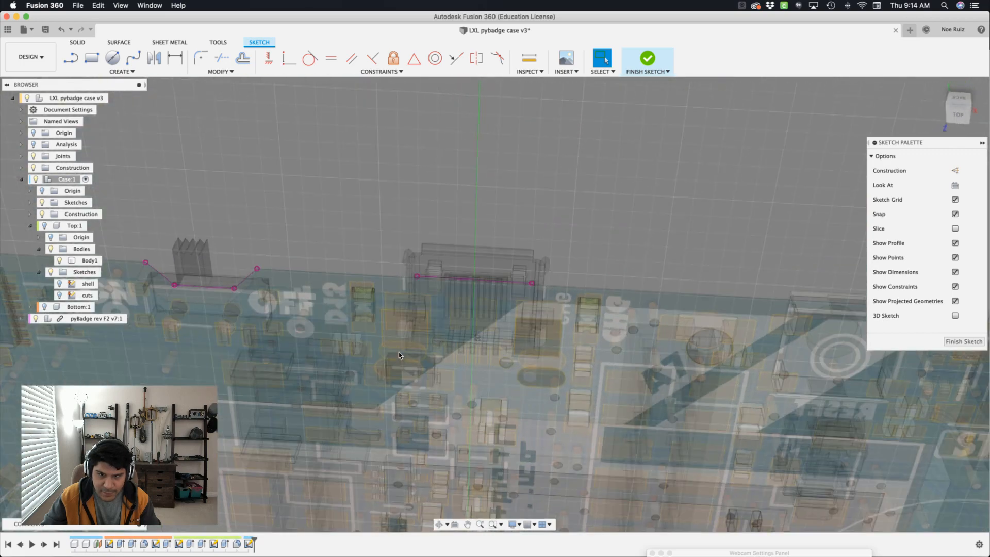
pyautogui.keyDown('shift'); pyautogui.hscroll(-5, 400, 355); pyautogui.keyUp('shift')
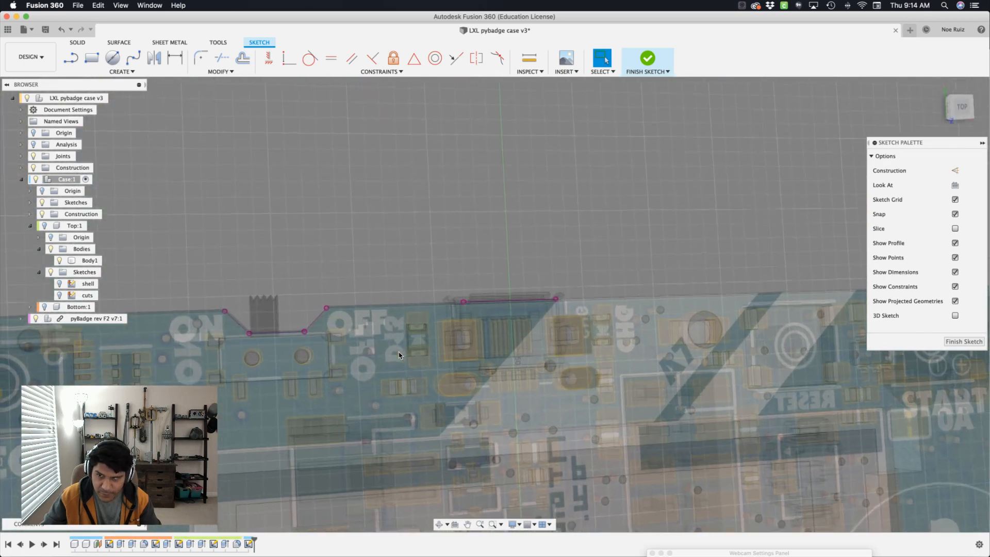
pyautogui.hscroll(-5, 399, 356)
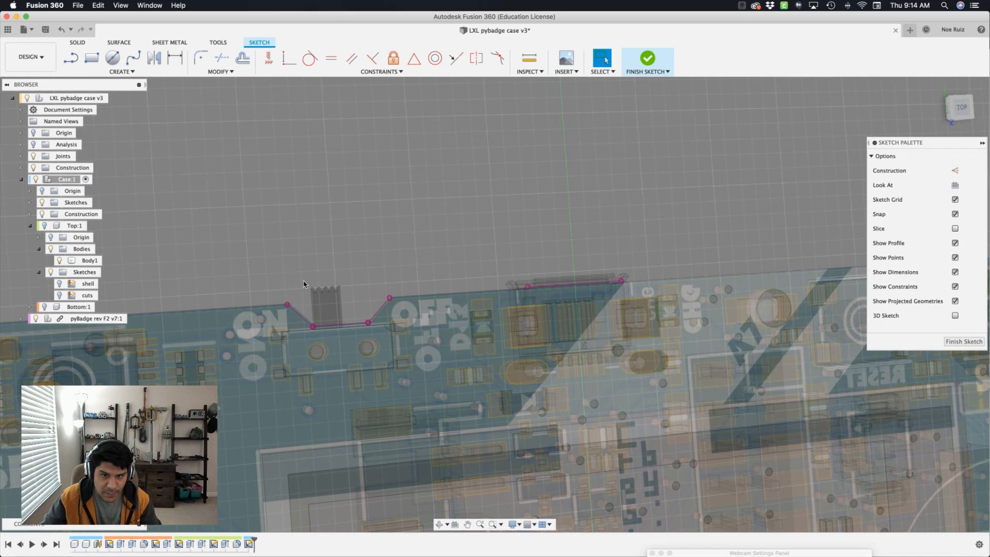
pyautogui.keyDown('shift'); pyautogui.hscroll(5, 298, 234); pyautogui.keyUp('shift')
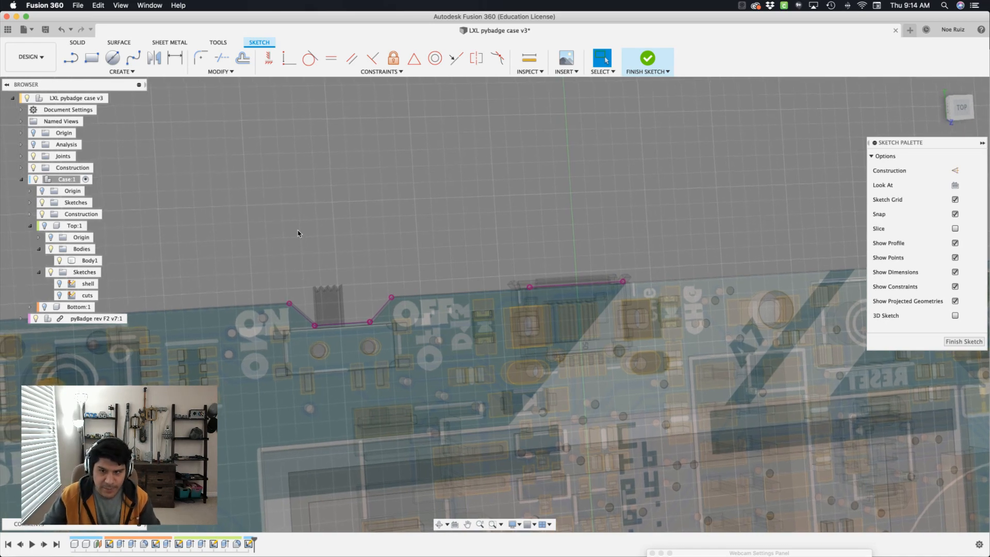
pyautogui.keyDown('shift'); pyautogui.hscroll(-4, 299, 233); pyautogui.keyUp('shift')
pyautogui.keyDown('shift'); pyautogui.hscroll(-1, 298, 234); pyautogui.keyUp('shift')
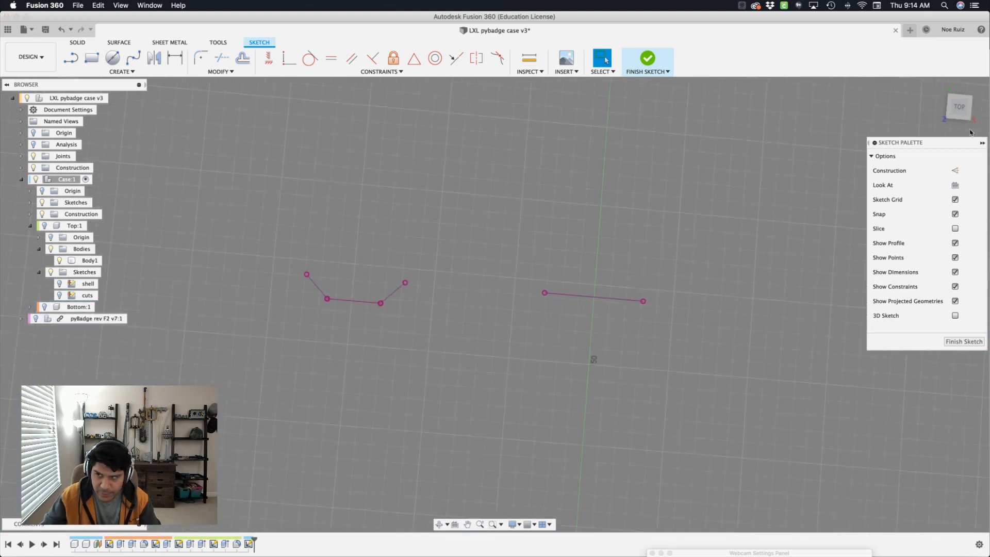
pyautogui.click(953, 109)
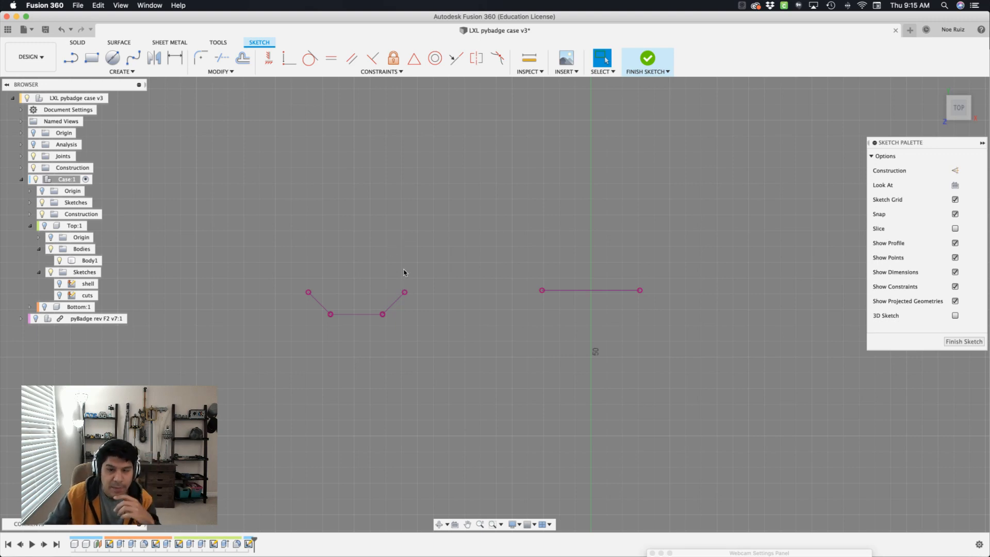
# Step: Draw a line about 8.6 mm long at 135 degrees from the notch's outer corner farthest from the USB edge, extending the slanted edge outward
pyautogui.press('s')
pyautogui.click(413, 294)
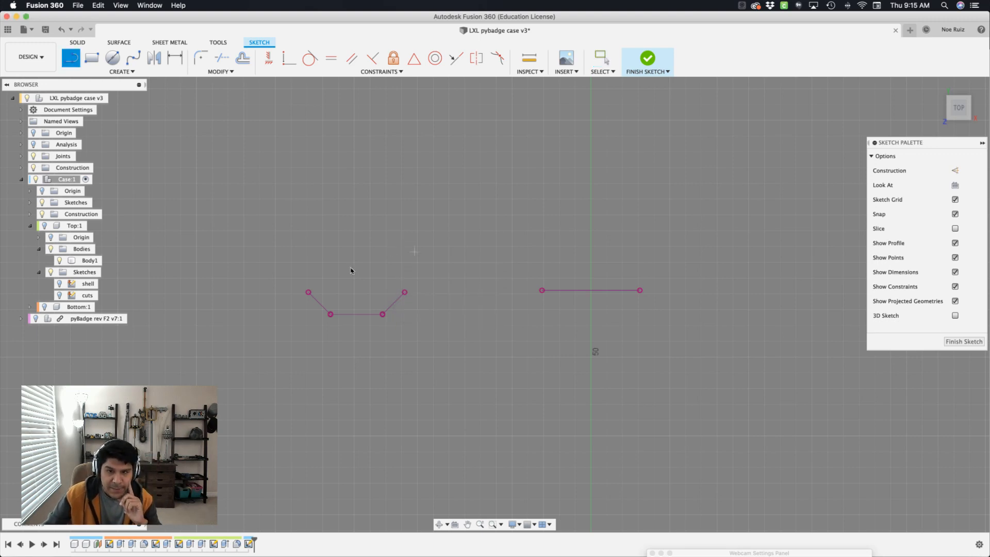
pyautogui.click(309, 292)
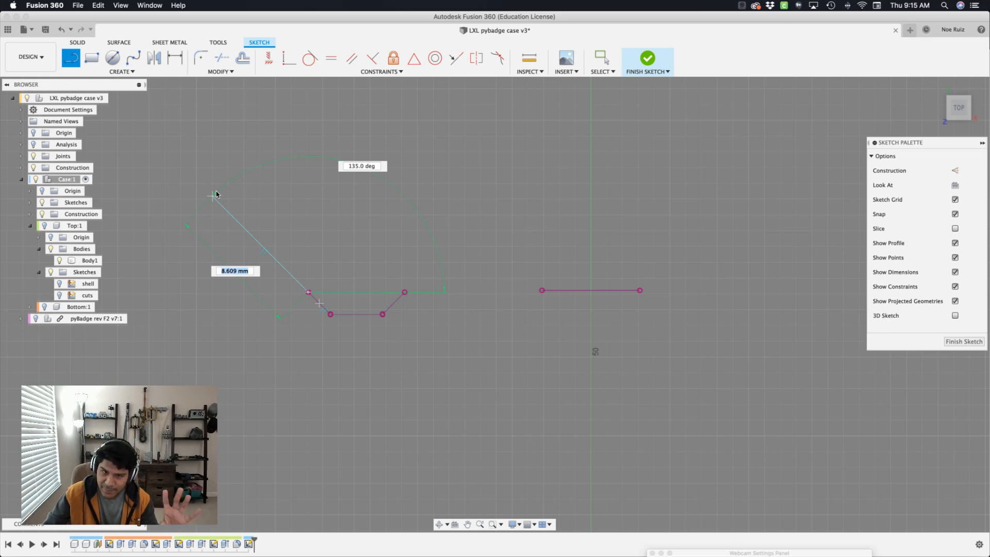
pyautogui.click(213, 195)
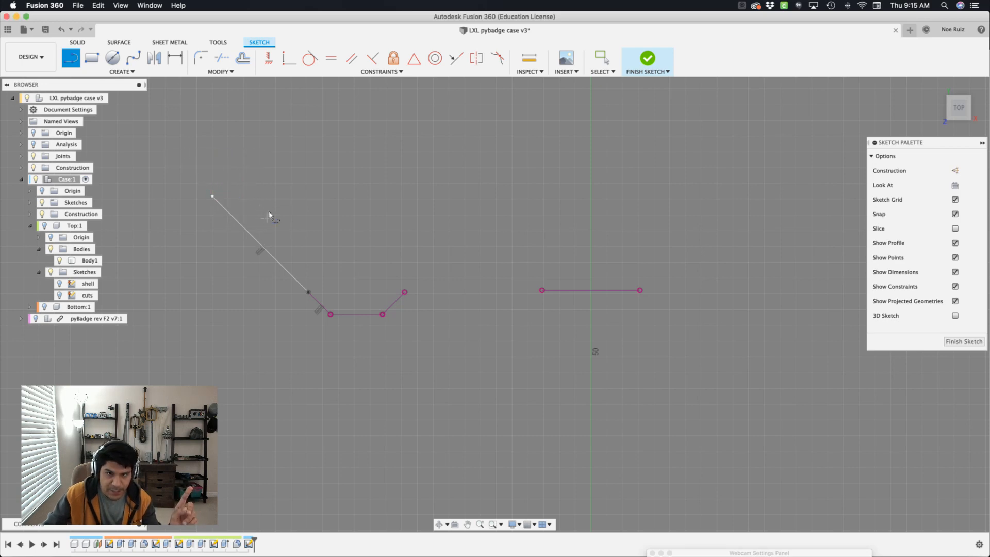
# Step: Draw a horizontal line from the projected USB edge toward the switch notch and link it to the notch's nearest corner with a short segment
pyautogui.scroll(3, 461, 278)
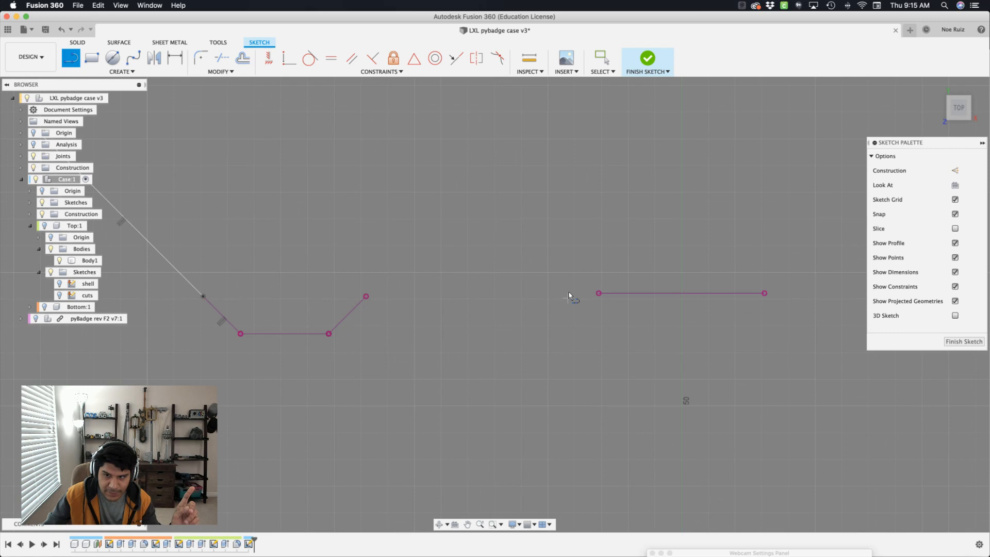
pyautogui.click(598, 293)
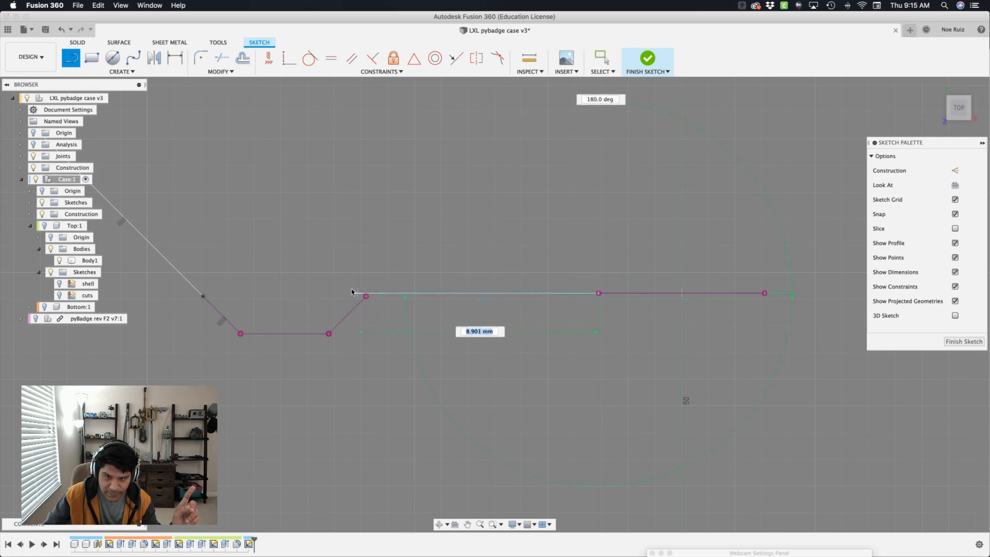
pyautogui.scroll(3, 375, 294)
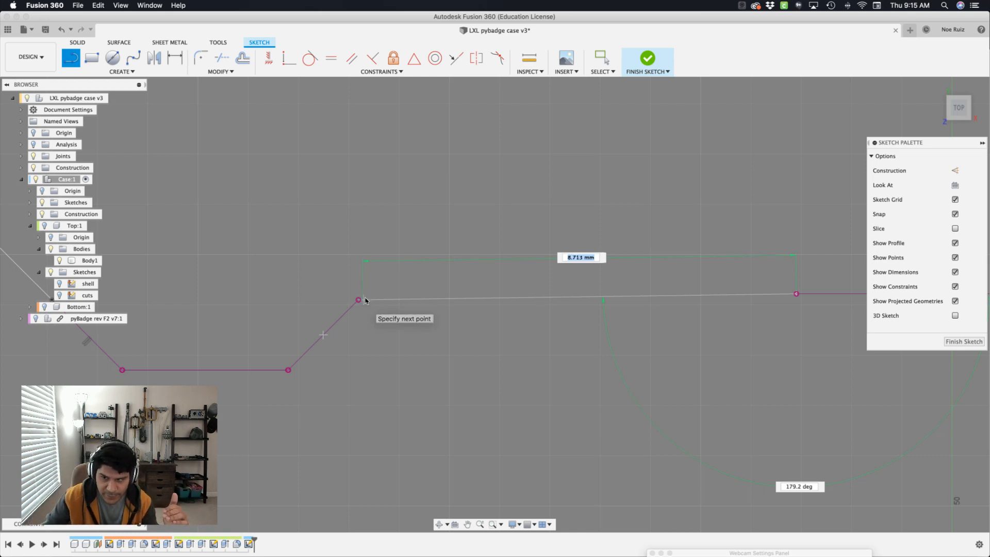
pyautogui.click(377, 294)
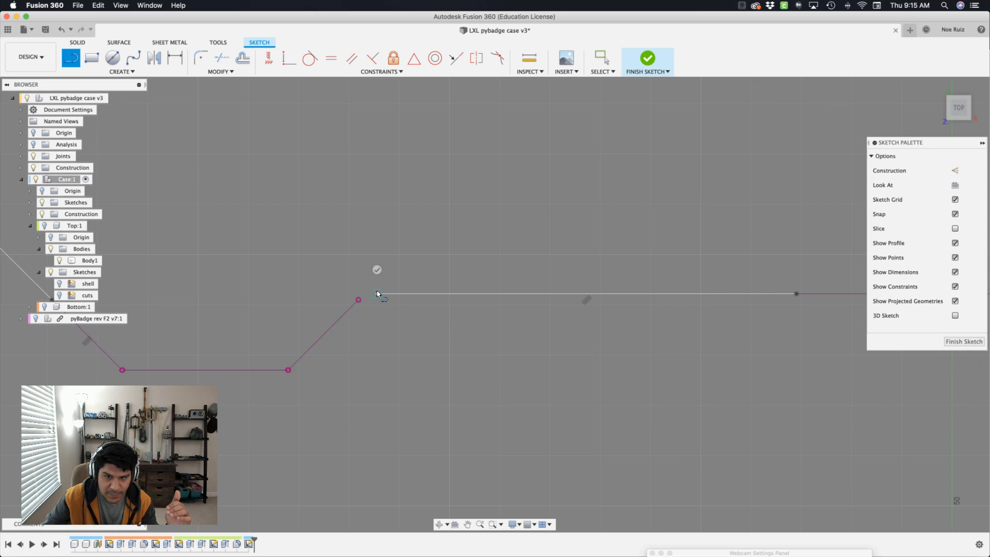
pyautogui.scroll(3, 365, 297)
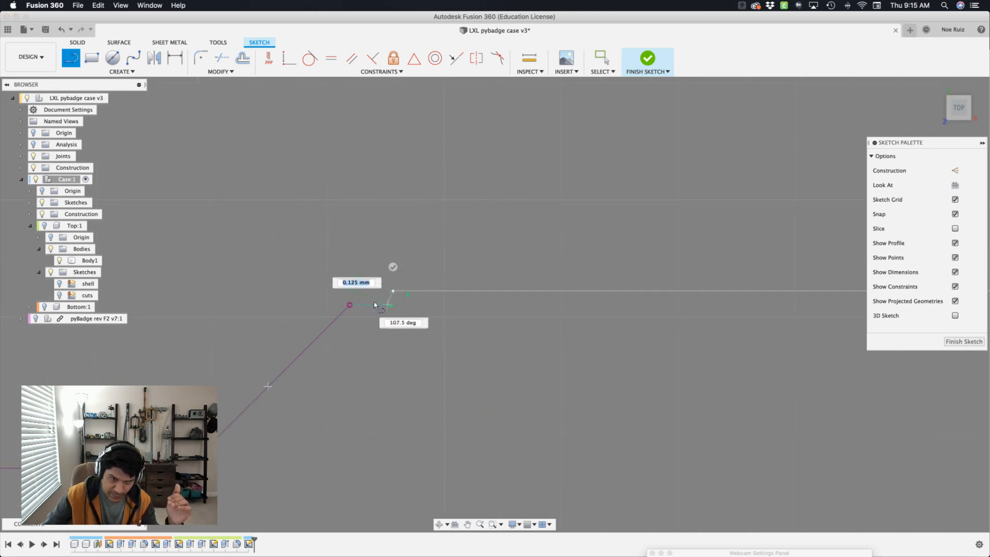
pyautogui.click(350, 305)
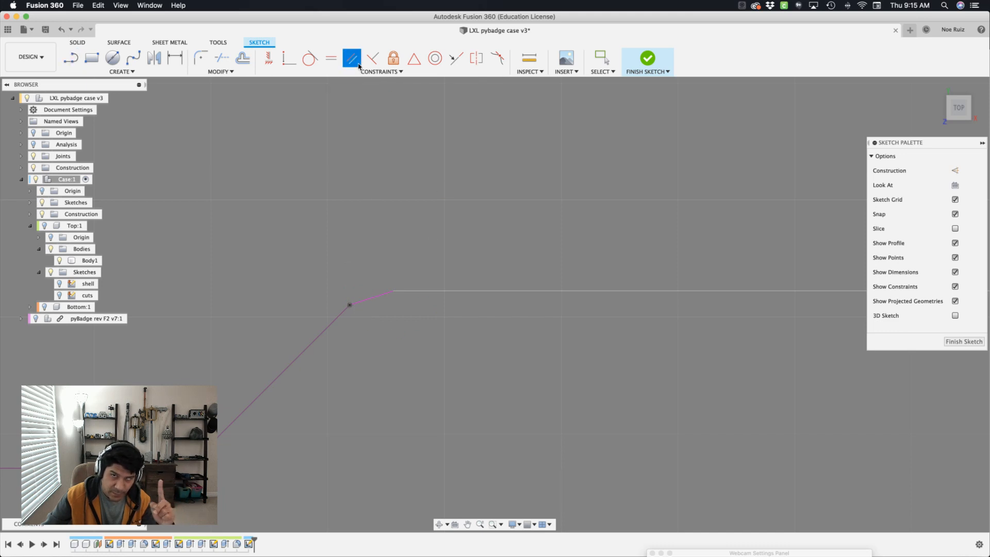
# Step: Constrain the short linking segment parallel to the adjoining slanted edge of the switch notch
pyautogui.click(372, 296)
pyautogui.press('Delete')
pyautogui.scroll(-5, 269, 285)
pyautogui.moveTo(247, 252); pyautogui.dragTo(381, 255, button='middle')
# Step: Draw an outward diagonal line about 7.8 mm long from the free end of the projected USB edge
pyautogui.scroll(-3, 355, 245)
pyautogui.moveTo(212, 220); pyautogui.dragTo(282, 242, button='middle')
pyautogui.moveTo(583, 294)
pyautogui.mouseDown(button='middle')
pyautogui.moveTo(402, 267)
pyautogui.moveTo(300, 270)
pyautogui.mouseUp(button='middle')
pyautogui.scroll(-3, 335, 286)
pyautogui.moveTo(491, 211); pyautogui.dragTo(364, 250, button='middle')
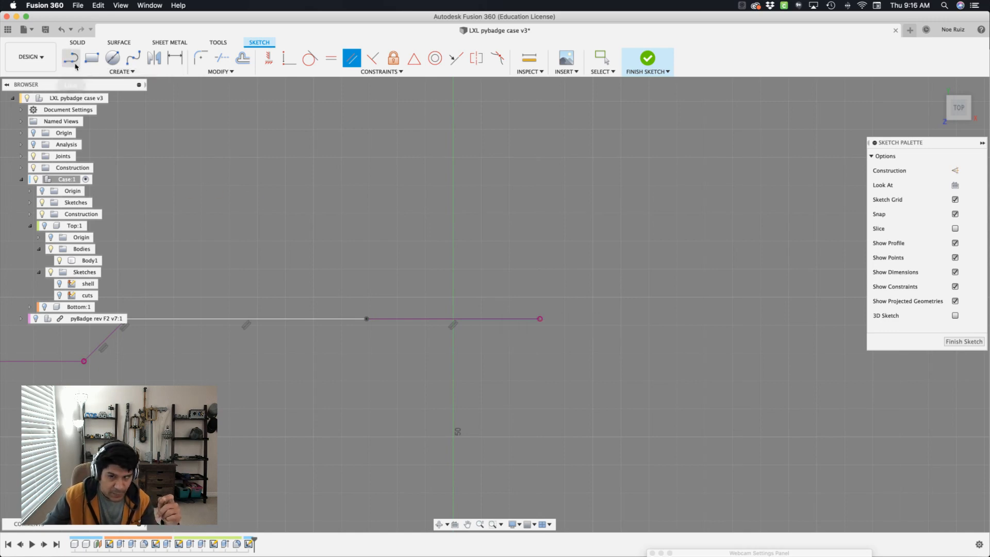
pyautogui.click(540, 318)
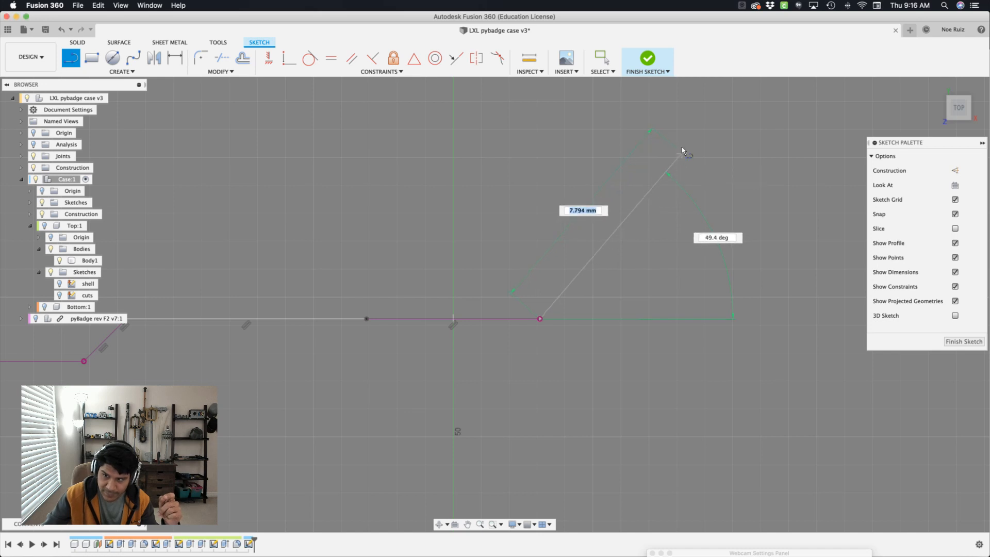
pyautogui.click(681, 153)
pyautogui.press('Escape')
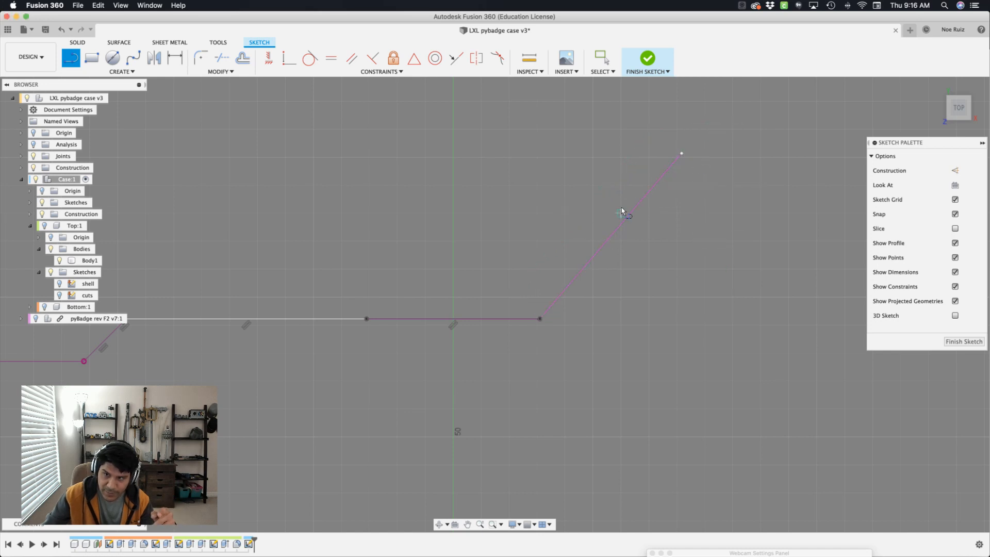
# Step: Dimension the angle between the diagonal line and the projected USB edge as 135 degrees
pyautogui.scroll(-3, 616, 212)
pyautogui.moveTo(509, 199); pyautogui.dragTo(657, 215, button='middle')
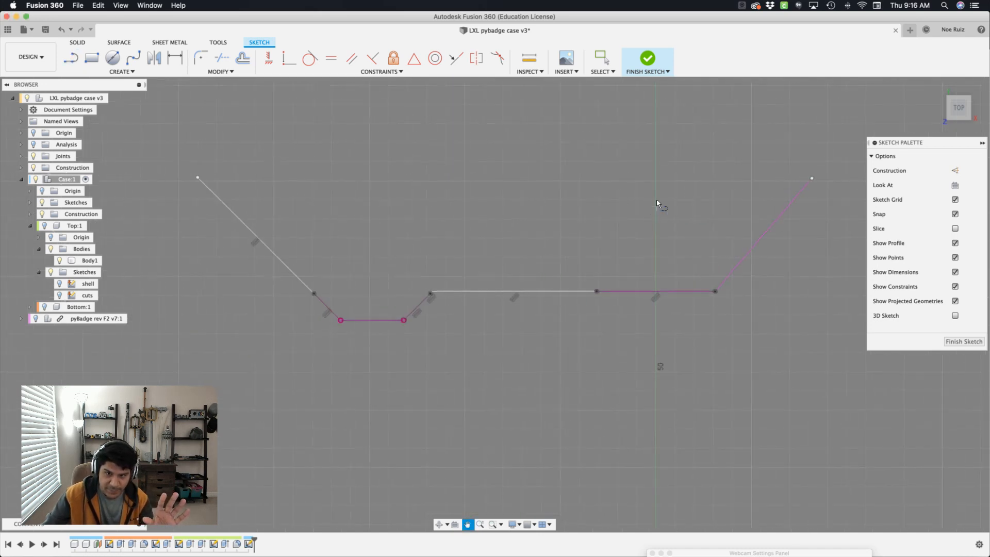
pyautogui.moveTo(553, 192)
pyautogui.mouseDown(button='middle')
pyautogui.moveTo(451, 225)
pyautogui.moveTo(424, 217)
pyautogui.mouseUp(button='middle')
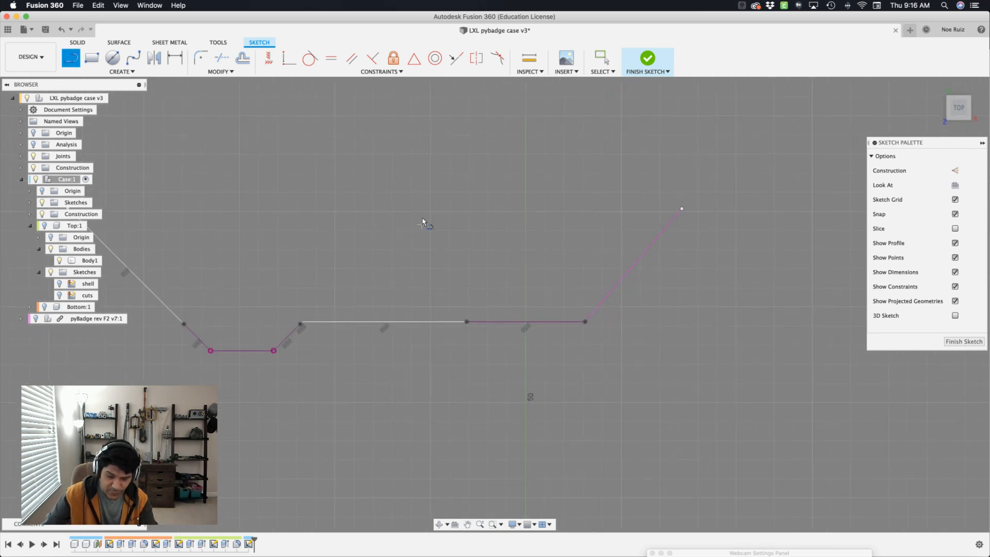
pyautogui.press('s')
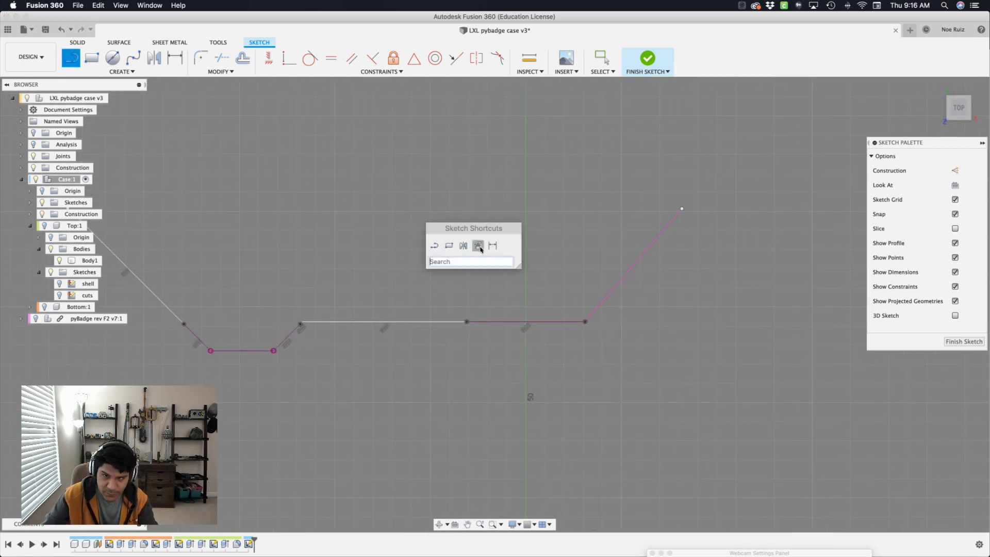
pyautogui.click(493, 247)
pyautogui.click(626, 273)
pyautogui.click(562, 319)
pyautogui.click(568, 290)
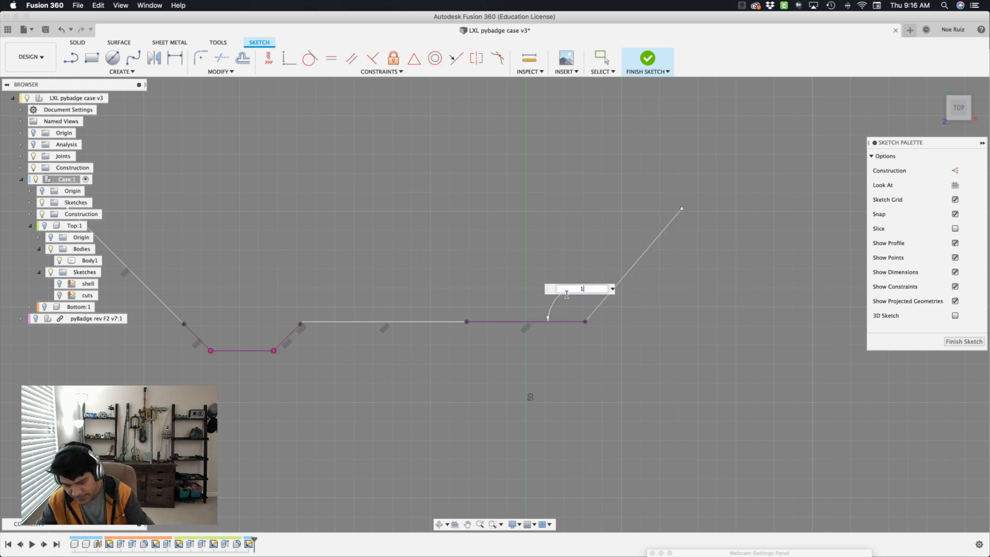
pyautogui.press('Return')
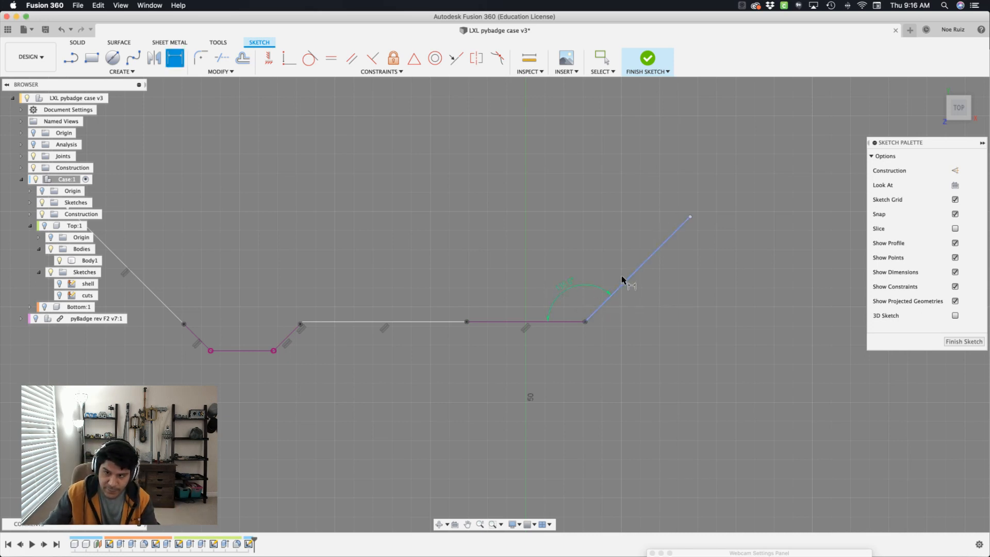
pyautogui.press('Escape')
# Step: Close the cutout outline with a line joining the free ends of the two diagonals and constrain that line horizontal
pyautogui.moveTo(413, 190); pyautogui.dragTo(525, 255, button='middle')
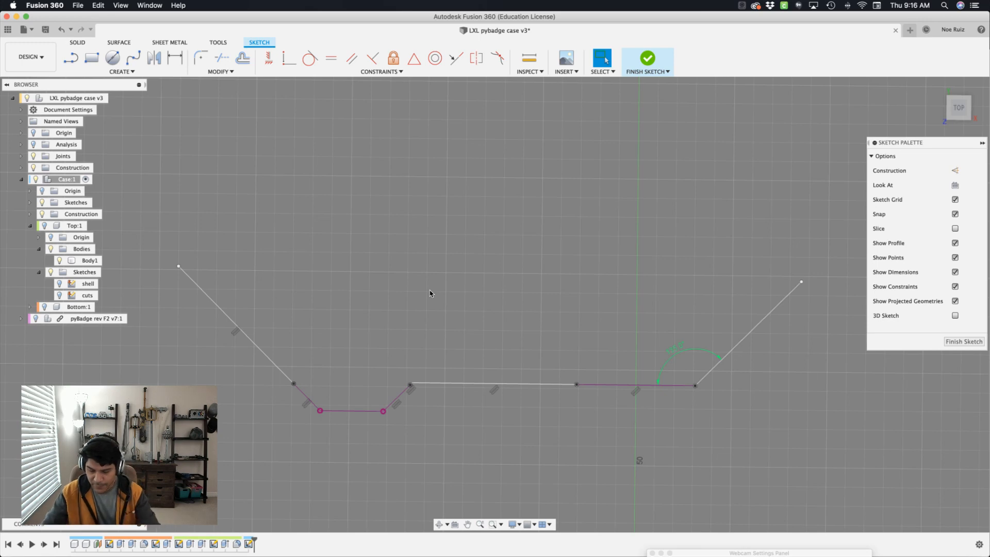
pyautogui.write('shel')
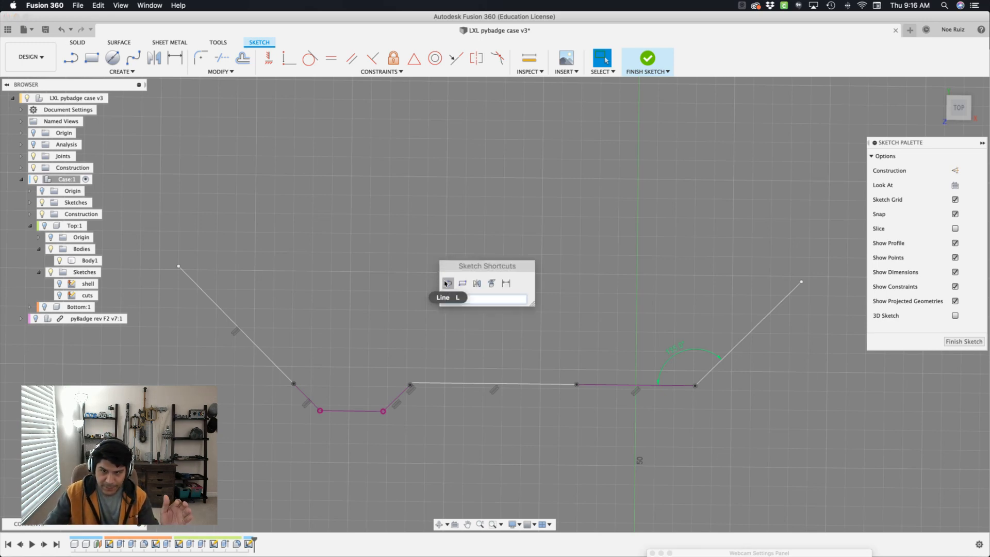
pyautogui.press('Return')
pyautogui.click(802, 282)
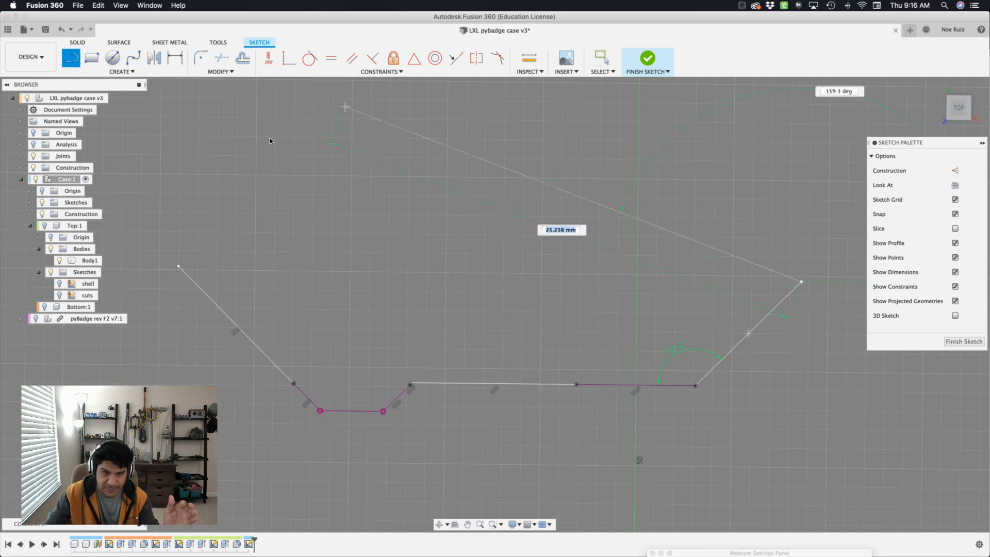
pyautogui.click(178, 267)
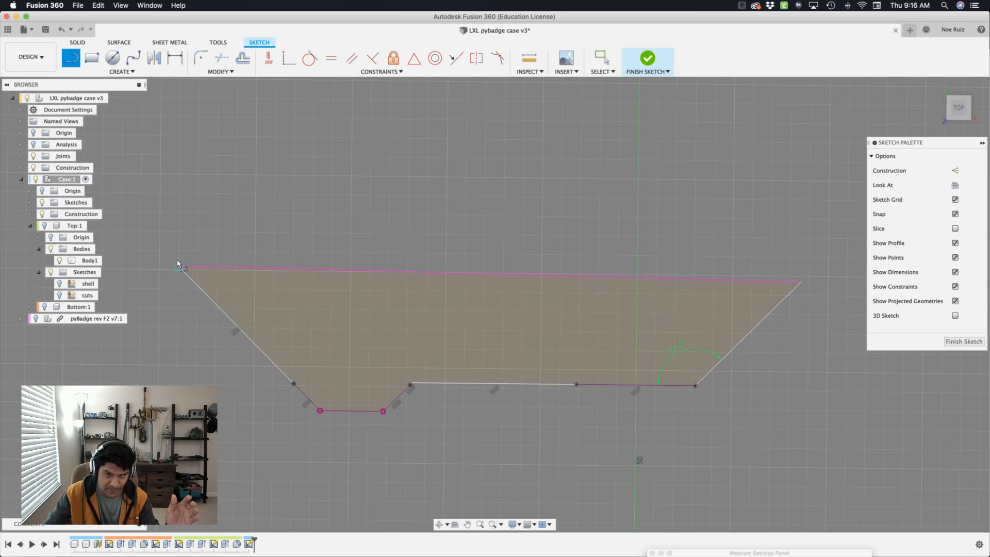
pyautogui.click(269, 61)
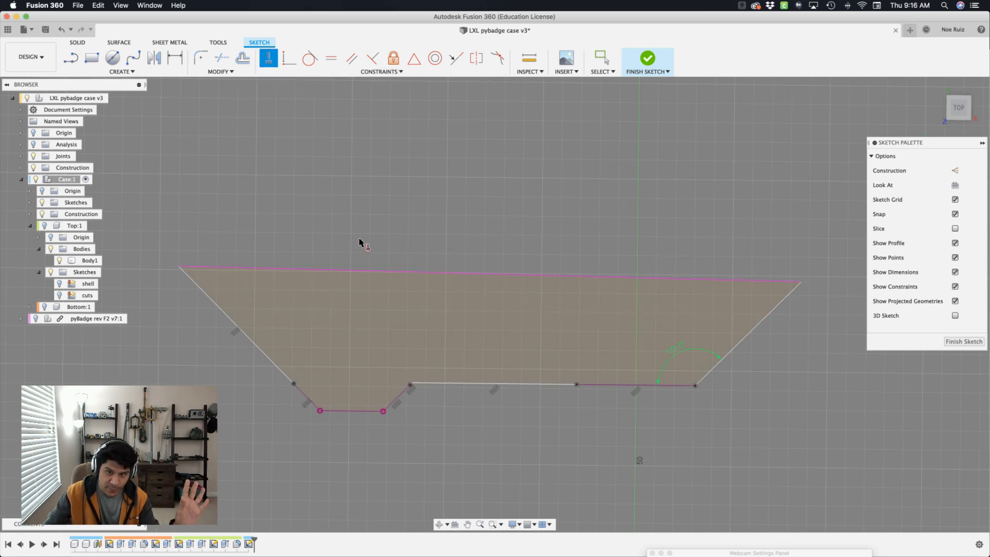
pyautogui.click(393, 265)
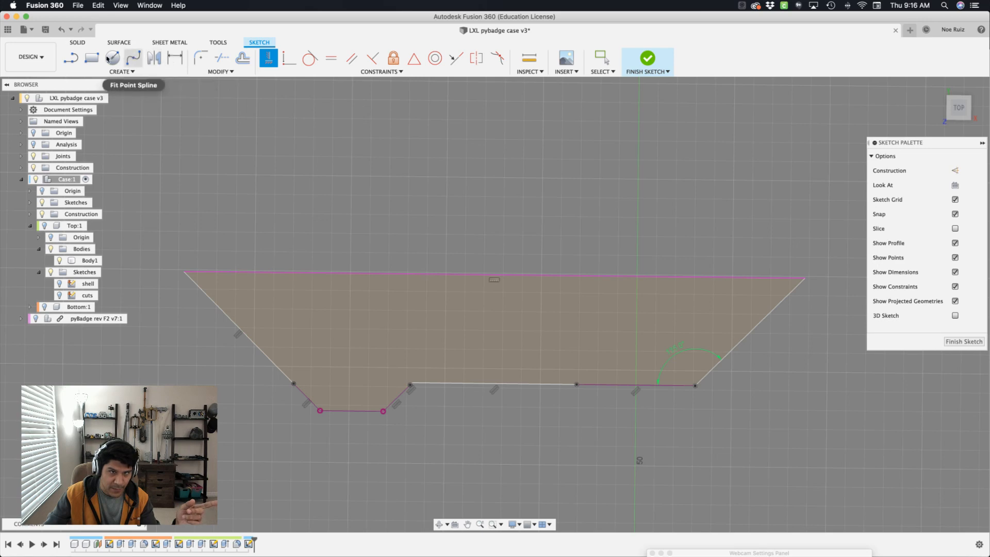
# Step: Dimension the distance between the closing line and the parallel inner line beside the switch notch as 8 mm
pyautogui.press('s')
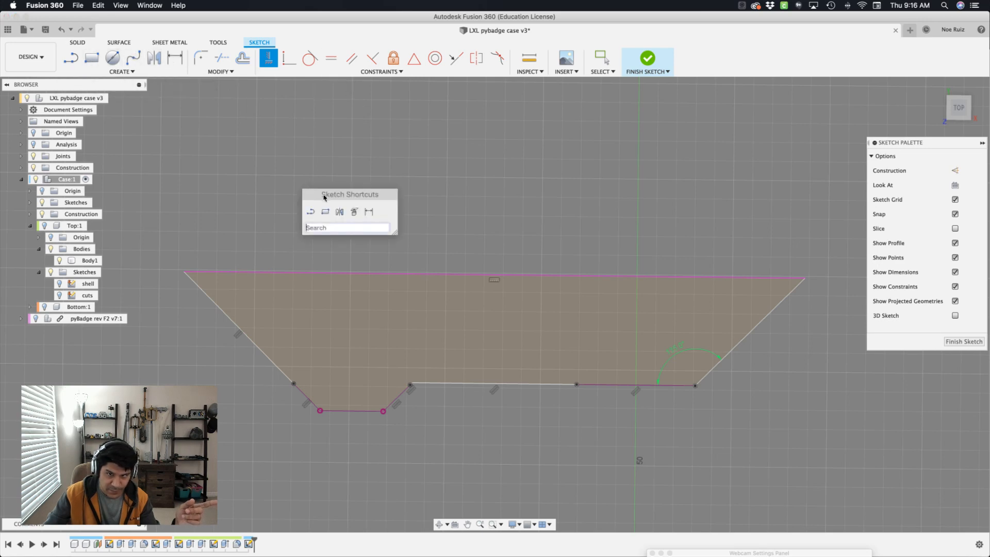
pyautogui.click(368, 211)
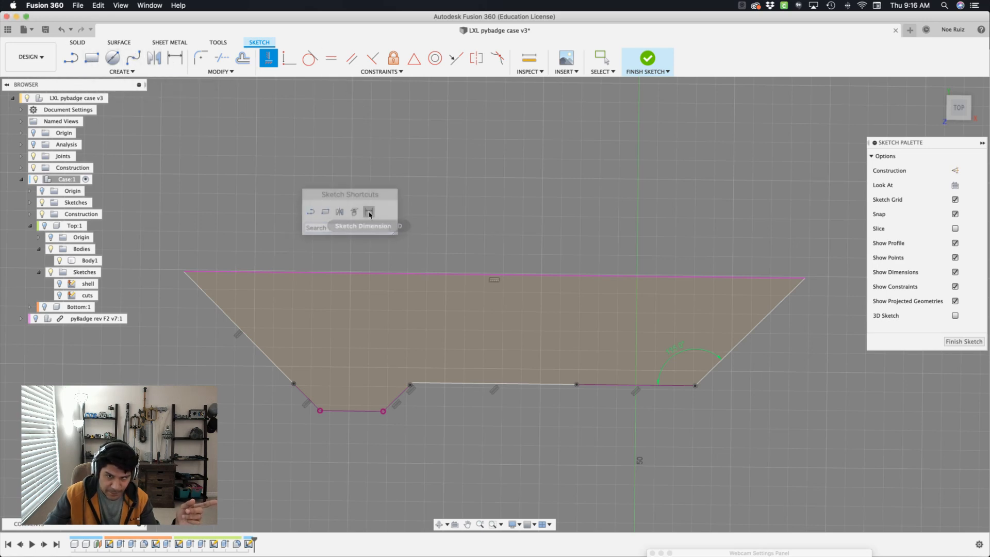
pyautogui.click(554, 273)
pyautogui.click(540, 383)
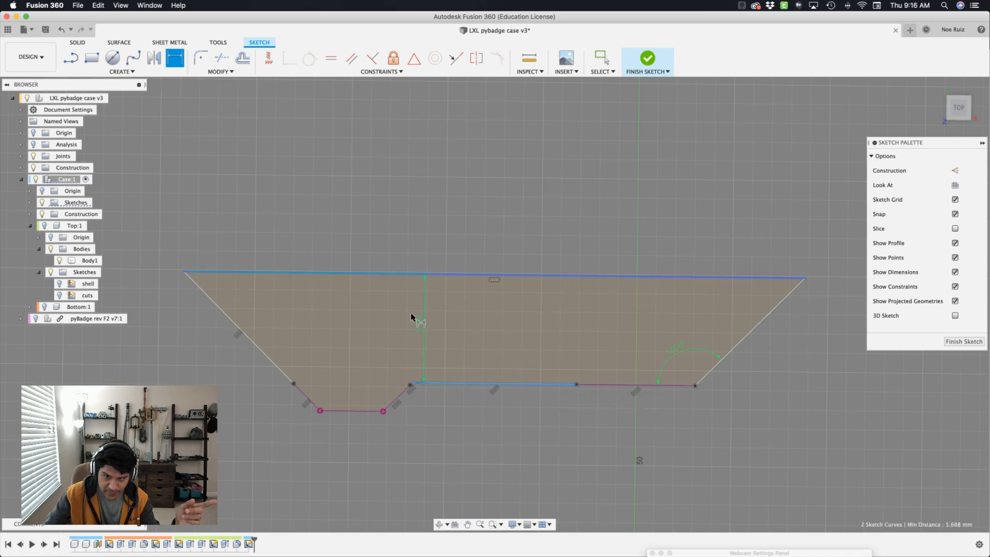
pyautogui.click(187, 335)
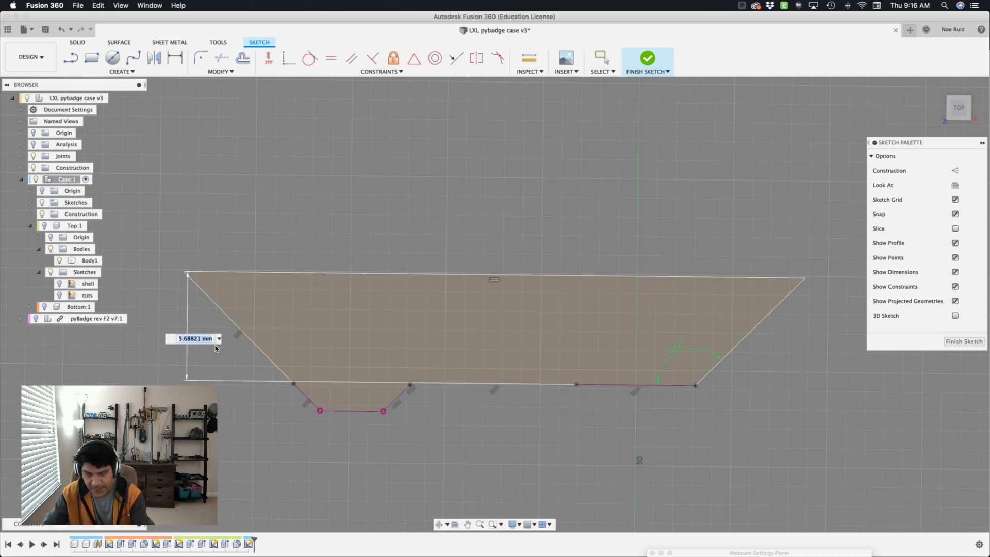
pyautogui.press('Return')
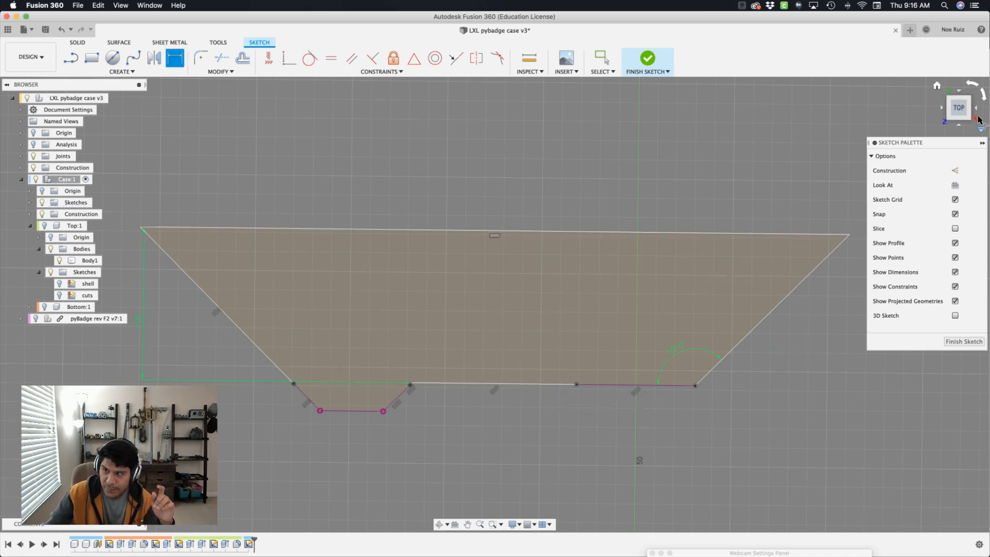
pyautogui.click(960, 107)
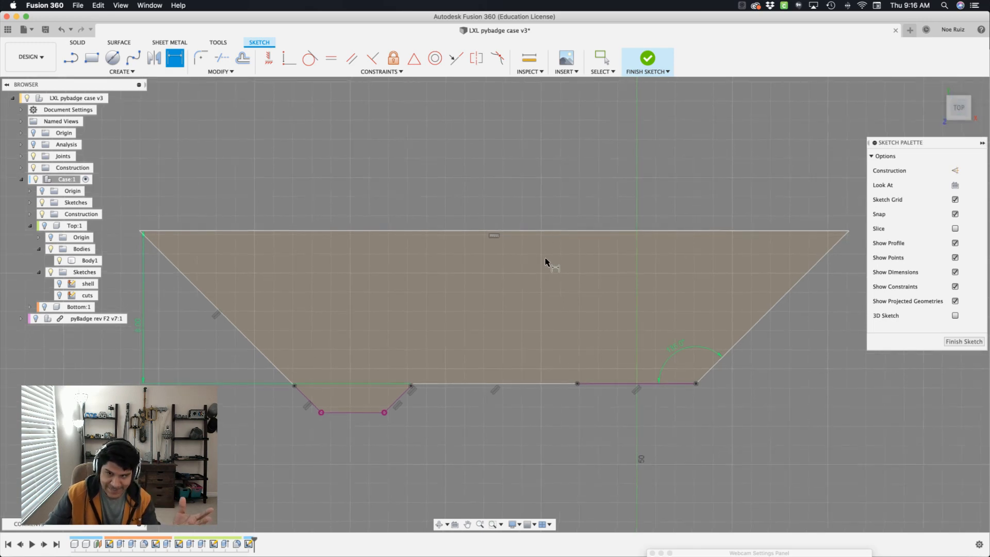
# Step: Select the closed cutout profile and show the top and bottom halves of the case again
pyautogui.press('Escape')
pyautogui.click(493, 254)
pyautogui.scroll(-2, 497, 184)
pyautogui.scroll(-1, 498, 185)
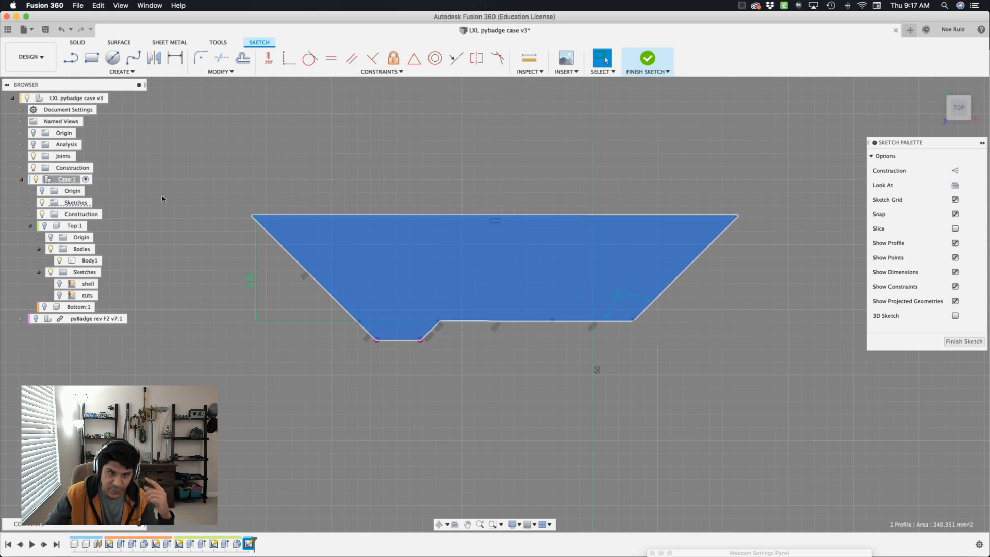
pyautogui.click(72, 261)
pyautogui.click(165, 211)
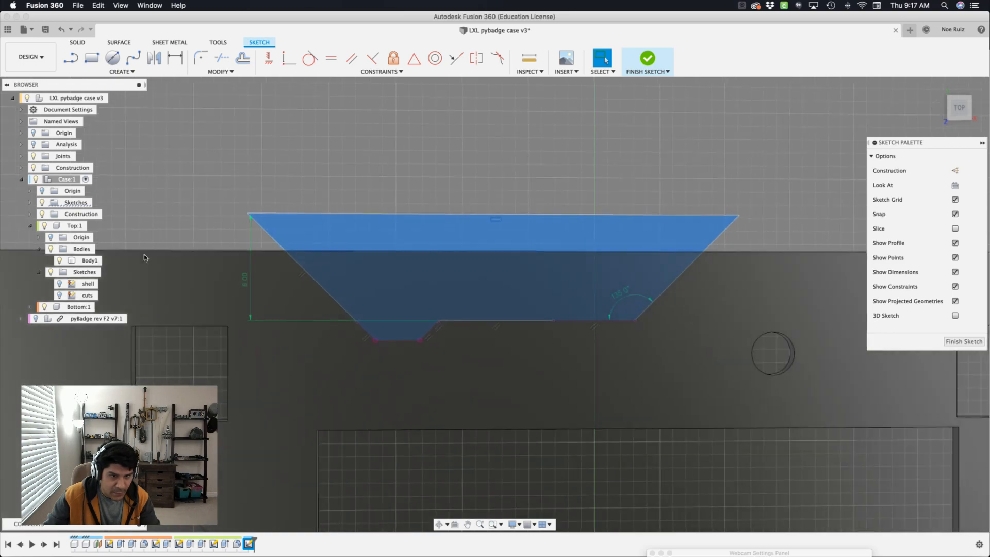
# Step: Start extruding the cutout profile symmetrically with a distance of 6 mm
pyautogui.moveTo(263, 170)
pyautogui.keyDown('shift'); pyautogui.mouseDown(button='middle')
pyautogui.moveTo(394, 270)
pyautogui.moveTo(383, 336)
pyautogui.moveTo(418, 435)
pyautogui.moveTo(428, 389)
pyautogui.moveTo(424, 259)
pyautogui.moveTo(412, 311)
pyautogui.moveTo(423, 258)
pyautogui.mouseUp(button='middle'); pyautogui.keyUp('shift')
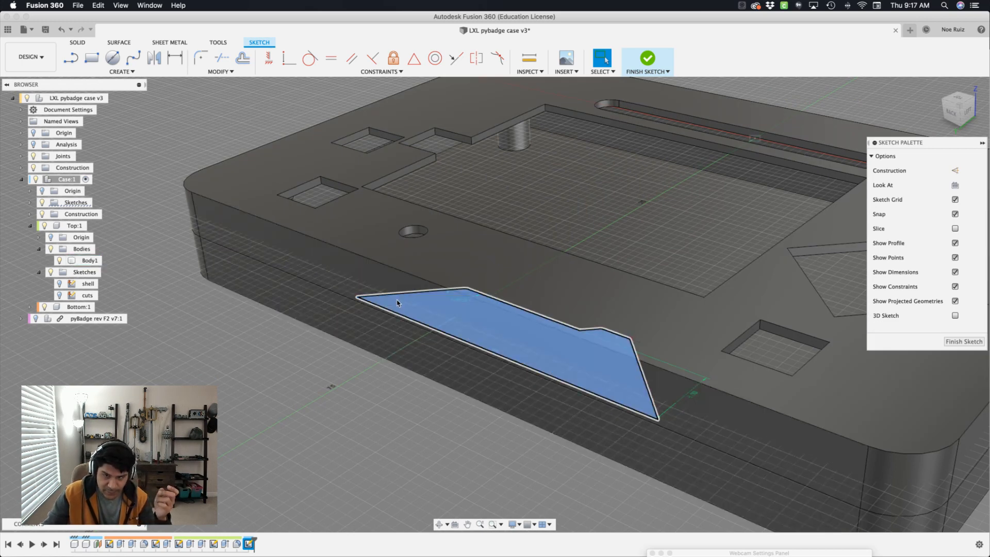
pyautogui.write('ss')
pyautogui.click(300, 375)
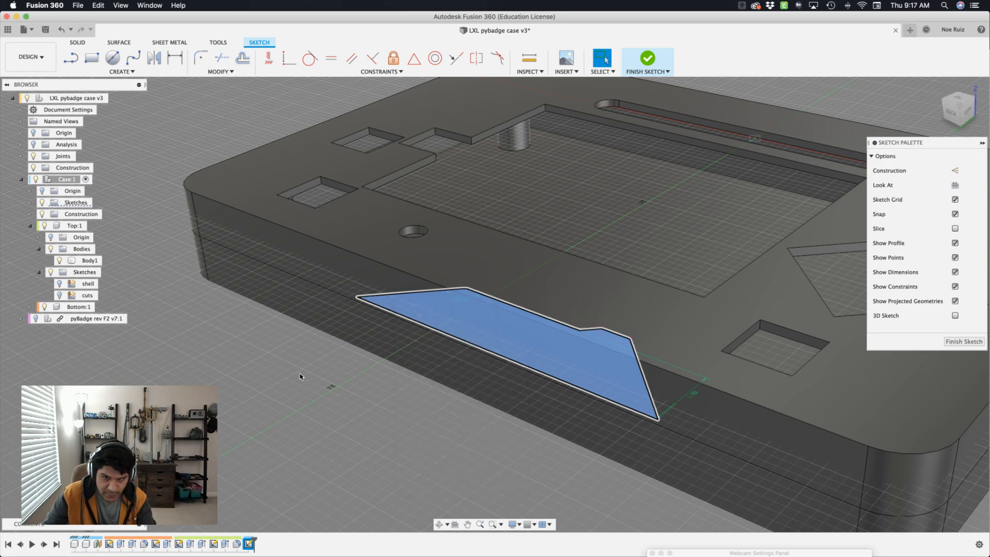
pyautogui.click(407, 309)
pyautogui.press('e')
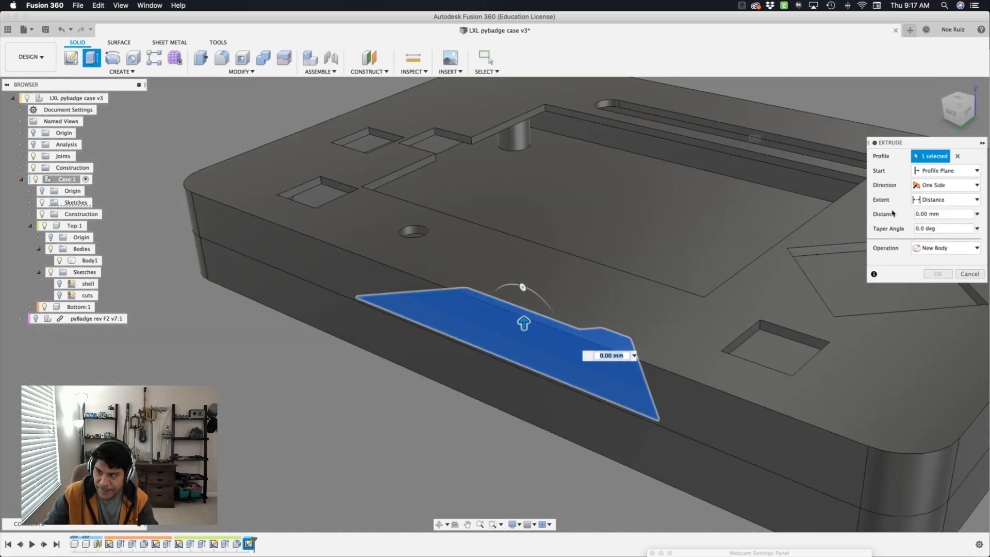
pyautogui.click(948, 185)
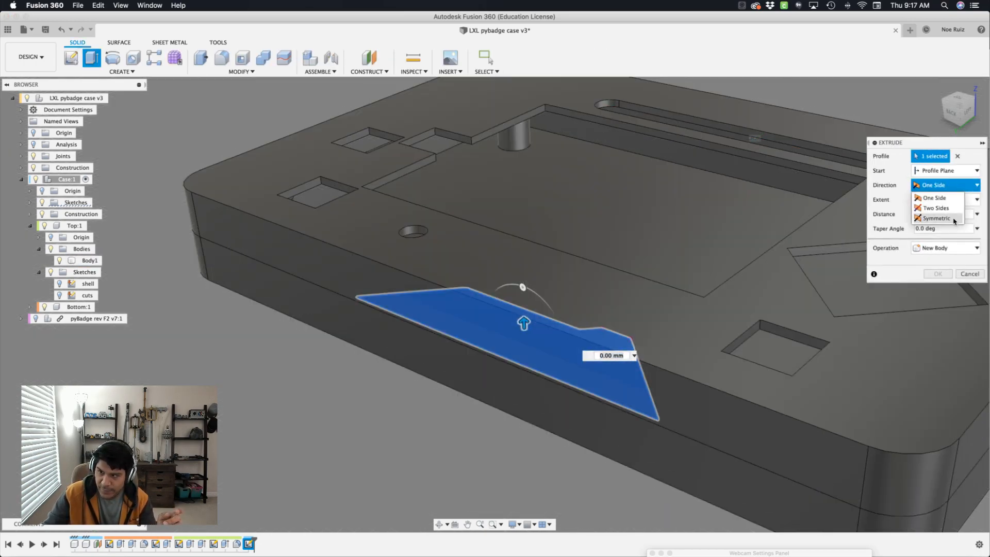
pyautogui.click(953, 219)
pyautogui.moveTo(523, 325); pyautogui.dragTo(520, 279)
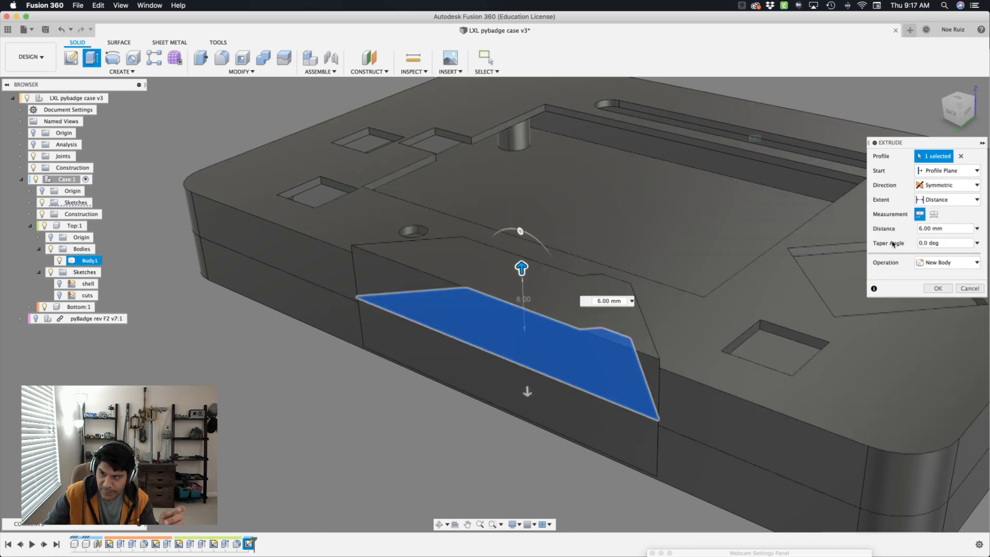
# Step: Try to cut the symmetric extrusion through both case halves with extent All and the Cut operation
pyautogui.click(978, 229)
pyautogui.click(979, 229)
pyautogui.click(970, 200)
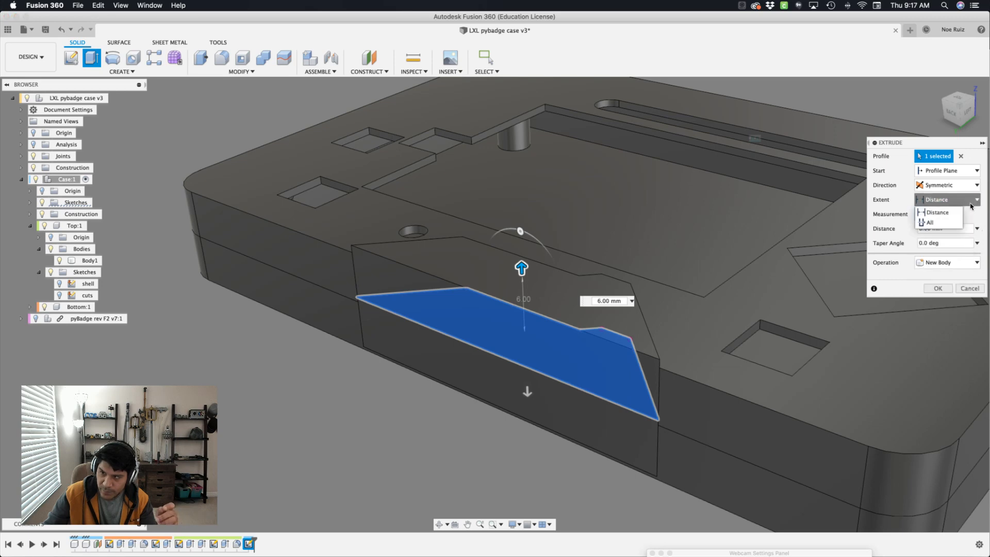
pyautogui.click(937, 227)
pyautogui.click(936, 233)
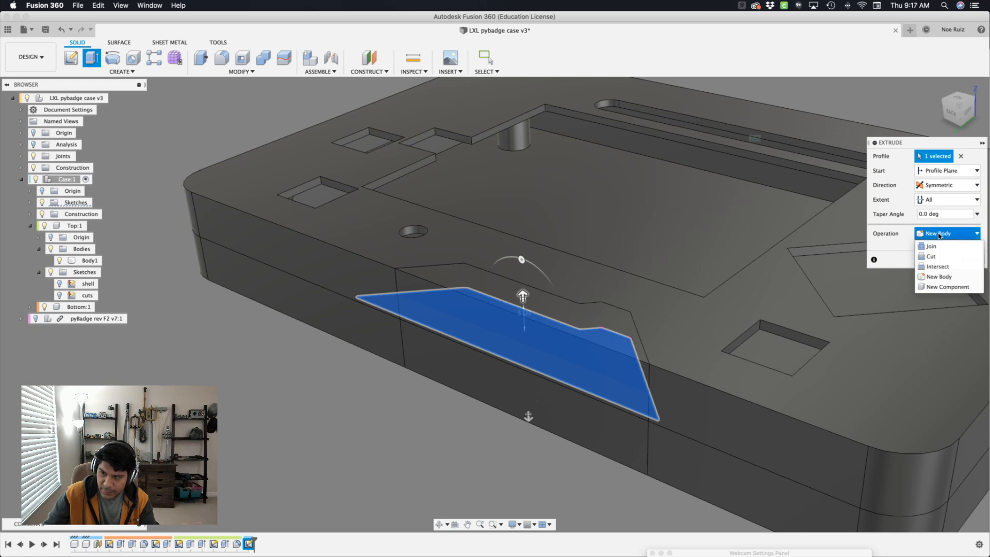
pyautogui.click(936, 256)
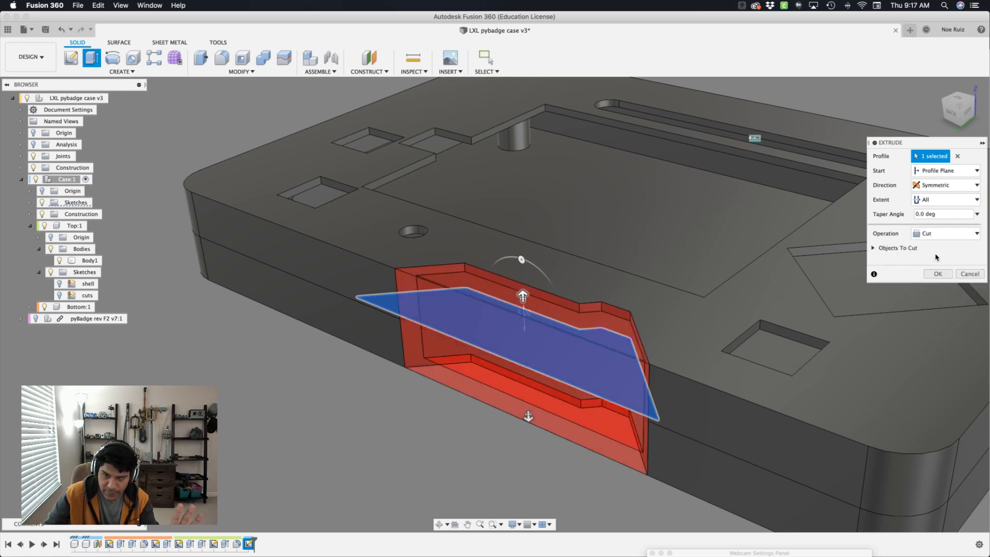
pyautogui.scroll(-3, 610, 222)
pyautogui.keyDown('shift'); pyautogui.hscroll(-10, 610, 222); pyautogui.keyUp('shift')
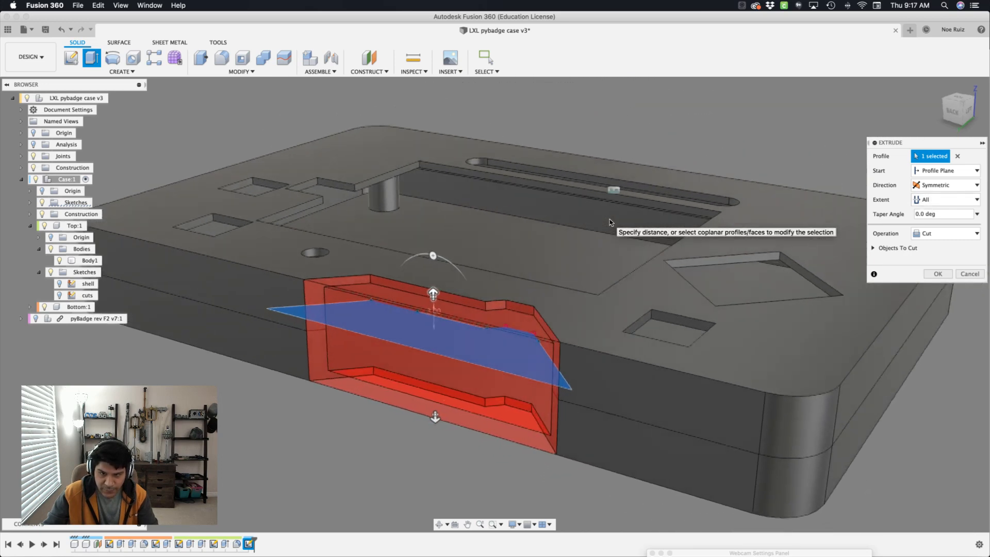
pyautogui.keyDown('shift'); pyautogui.hscroll(-5, 610, 222); pyautogui.keyUp('shift')
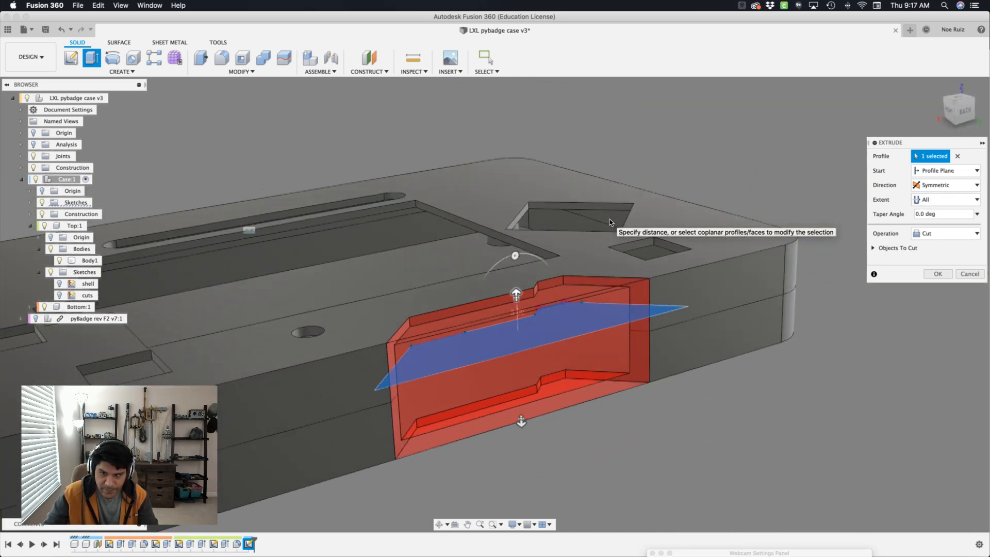
pyautogui.keyDown('shift'); pyautogui.scroll(5, 612, 255); pyautogui.keyUp('shift')
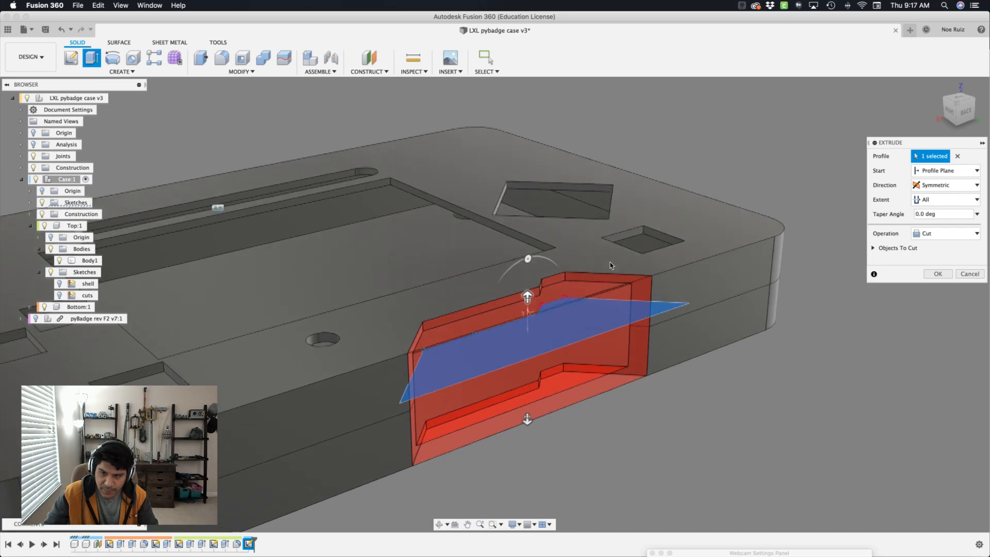
pyautogui.keyDown('shift'); pyautogui.scroll(-10, 613, 255); pyautogui.keyUp('shift')
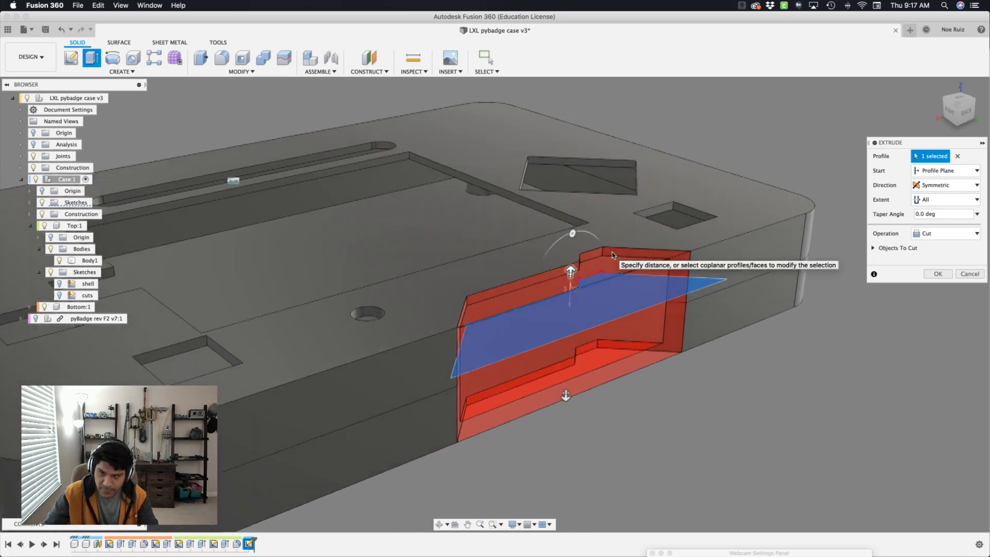
pyautogui.keyDown('shift'); pyautogui.scroll(8, 613, 255); pyautogui.keyUp('shift')
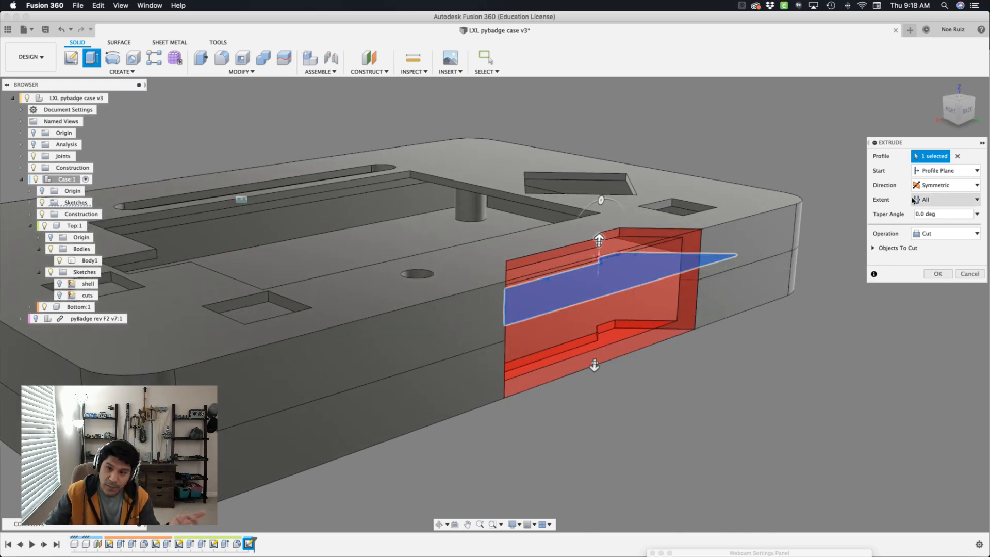
pyautogui.press('Return')
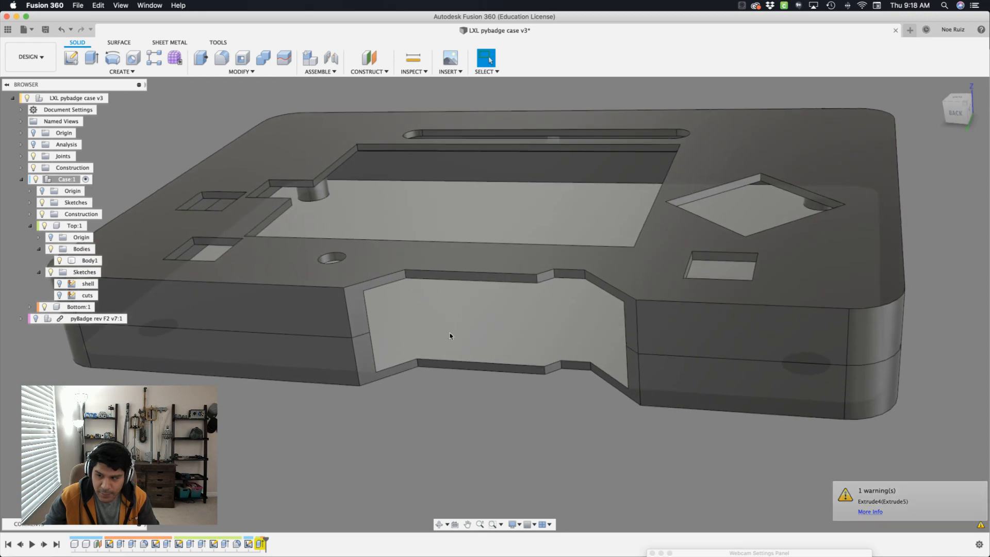
# Step: Read the extruded cut's warning details and check which bodies it is set to cut
pyautogui.click(979, 523)
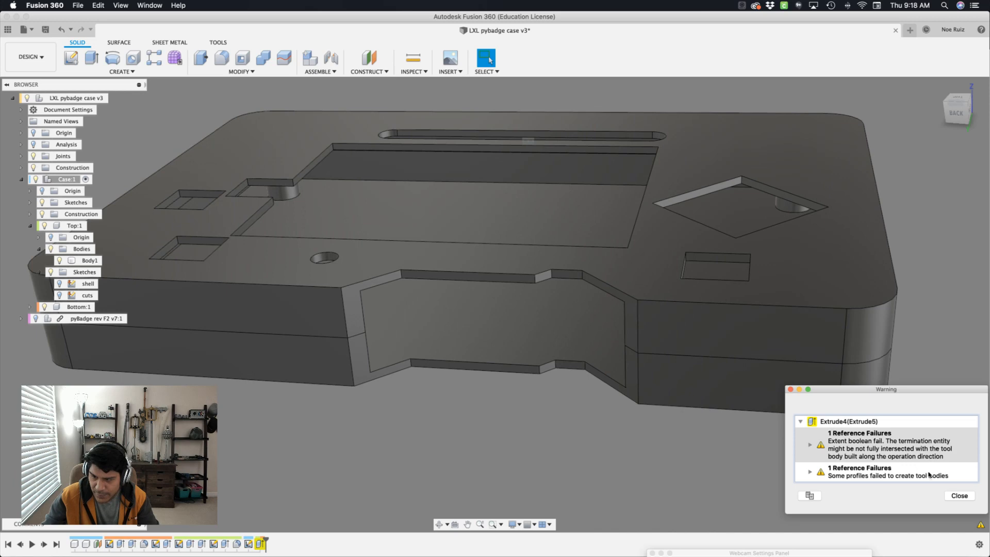
pyautogui.click(958, 496)
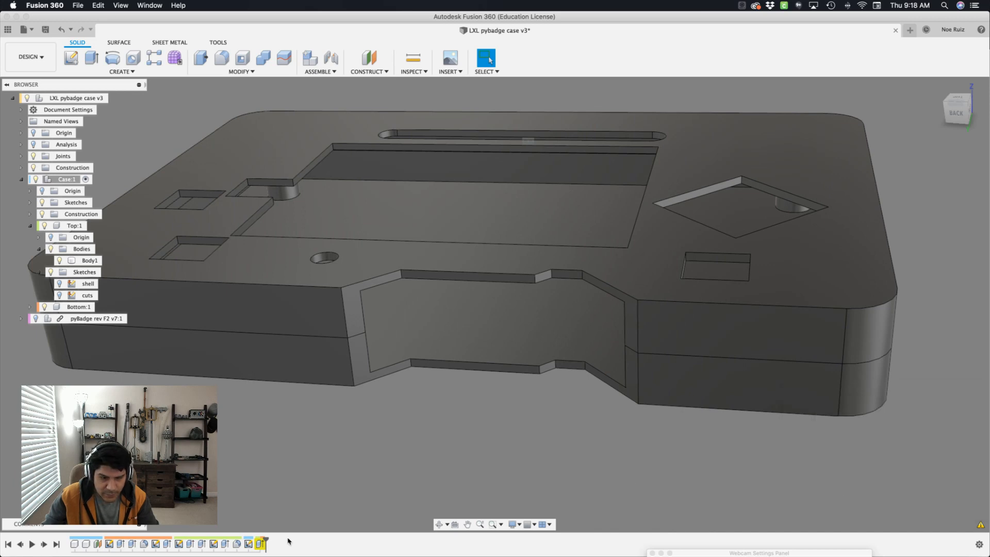
pyautogui.doubleClick(248, 544)
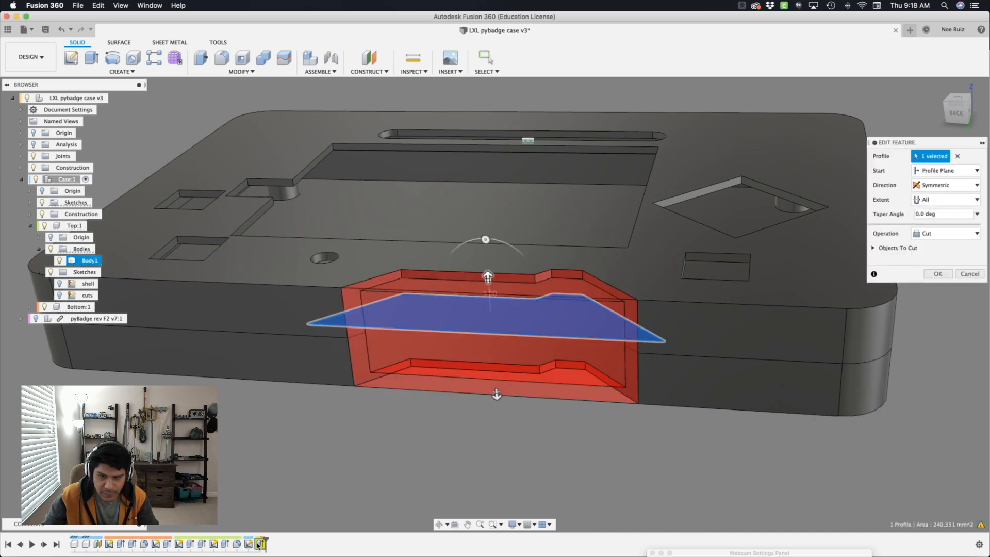
pyautogui.click(871, 248)
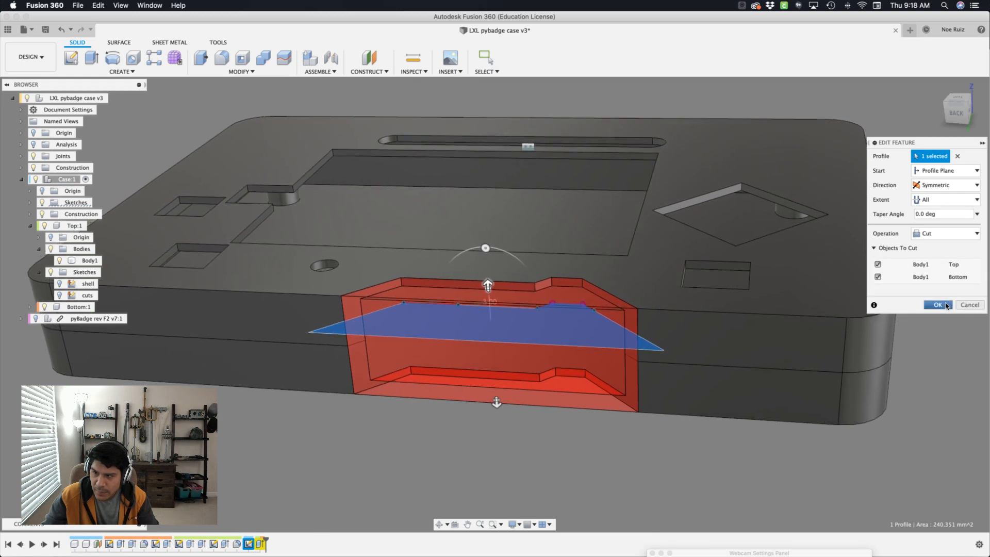
pyautogui.click(947, 306)
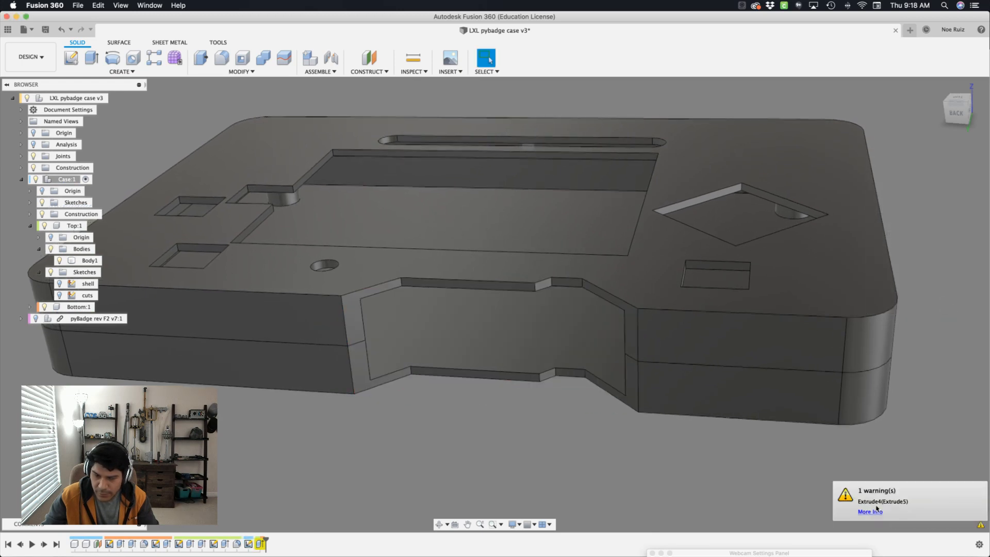
# Step: Delete the symmetric cut feature and hide the top component's cuts sketch
pyautogui.click(261, 544)
pyautogui.press('Delete')
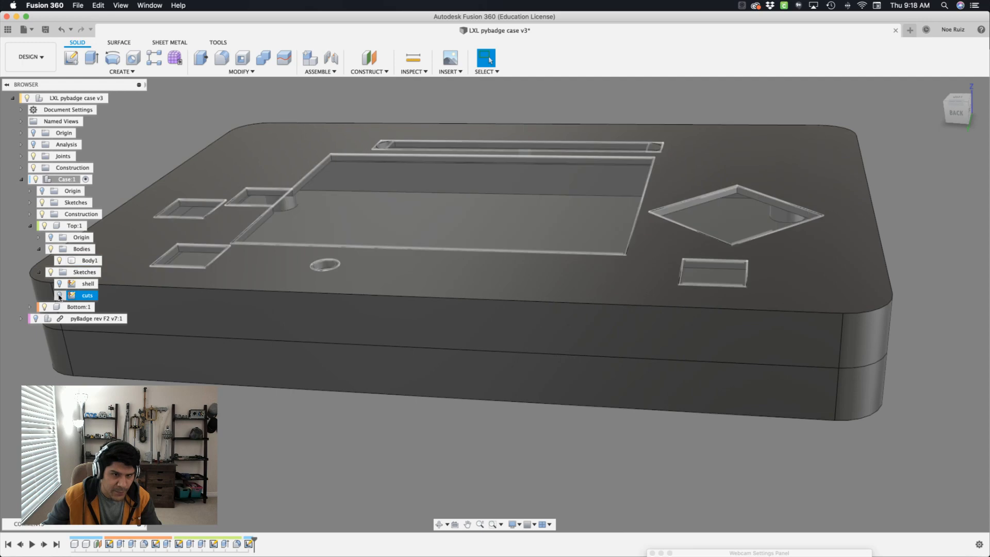
pyautogui.click(60, 295)
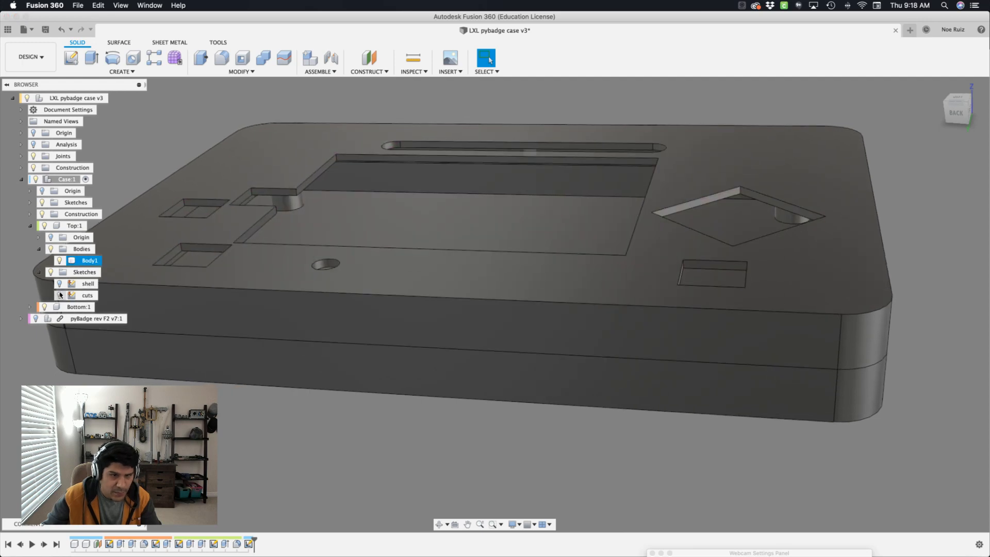
# Step: Try to cut the cutout sketch's profile symmetrically through the Top and Bottom bodies again, with extent All
pyautogui.click(30, 202)
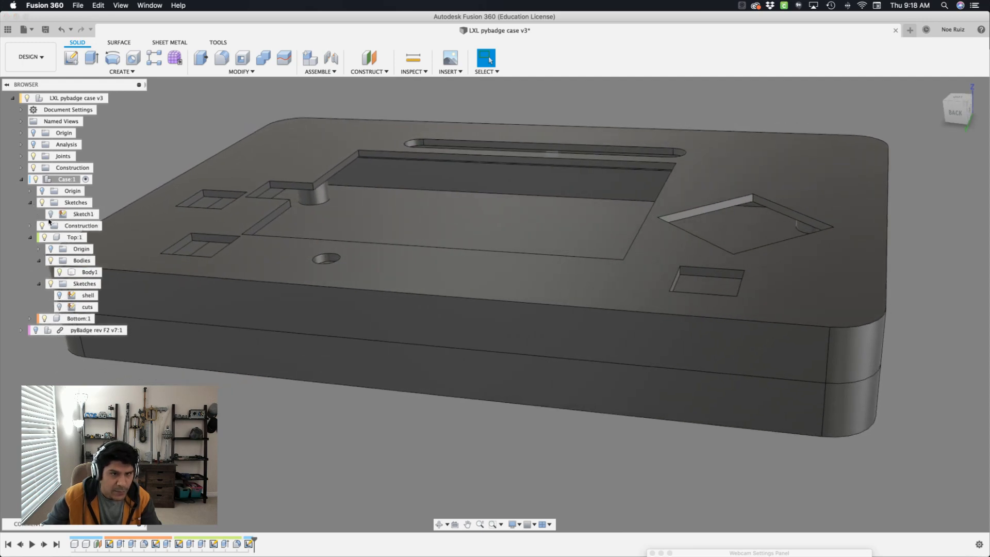
pyautogui.click(347, 324)
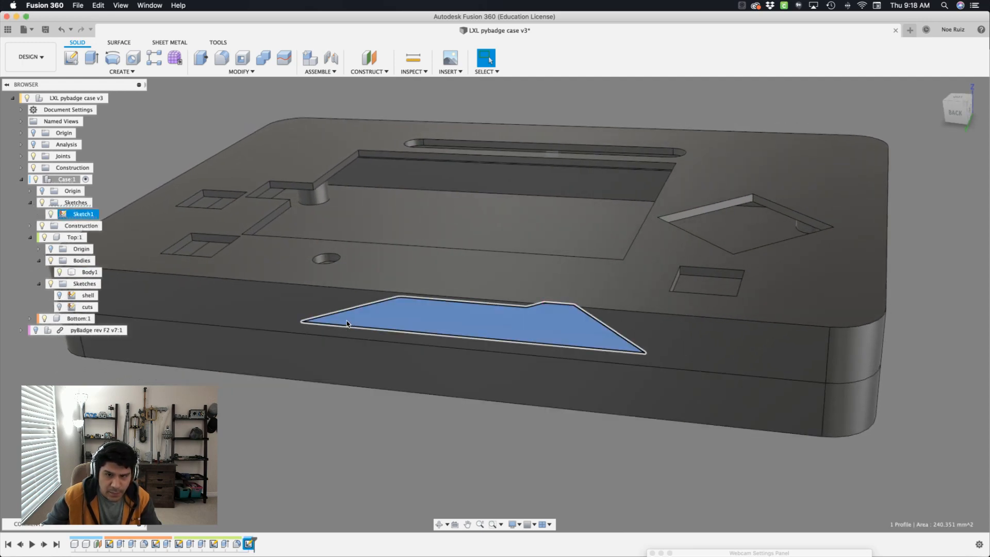
pyautogui.press('e')
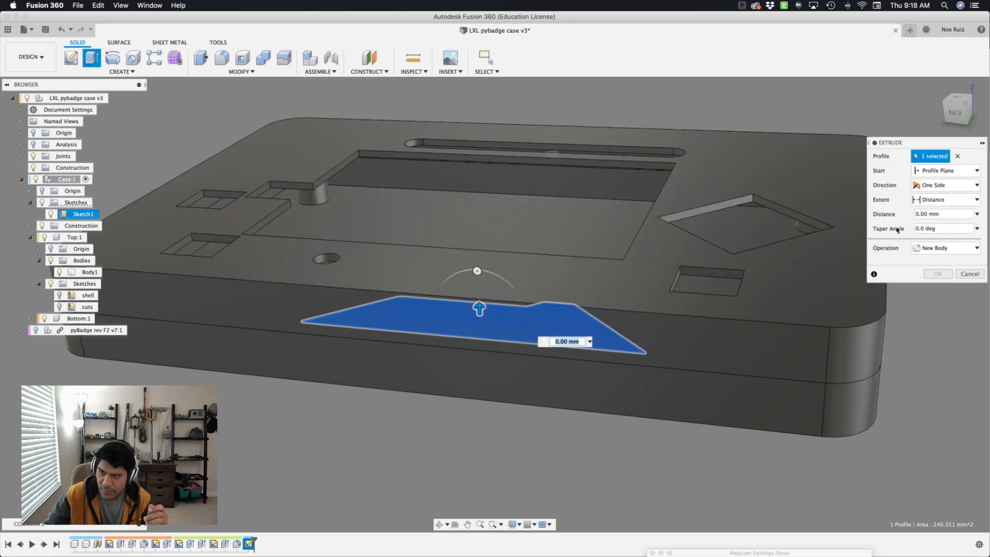
pyautogui.click(936, 199)
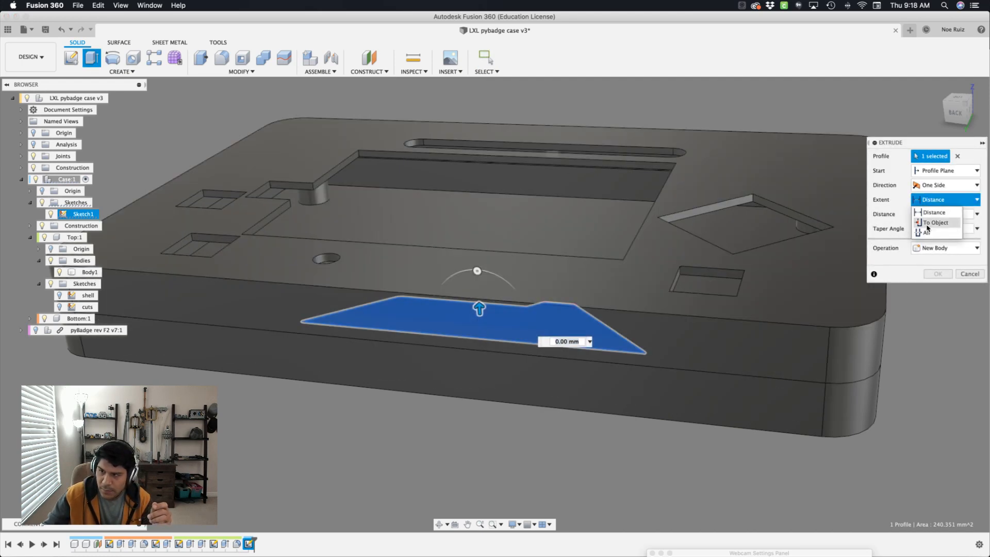
pyautogui.click(928, 233)
pyautogui.click(934, 185)
pyautogui.click(931, 219)
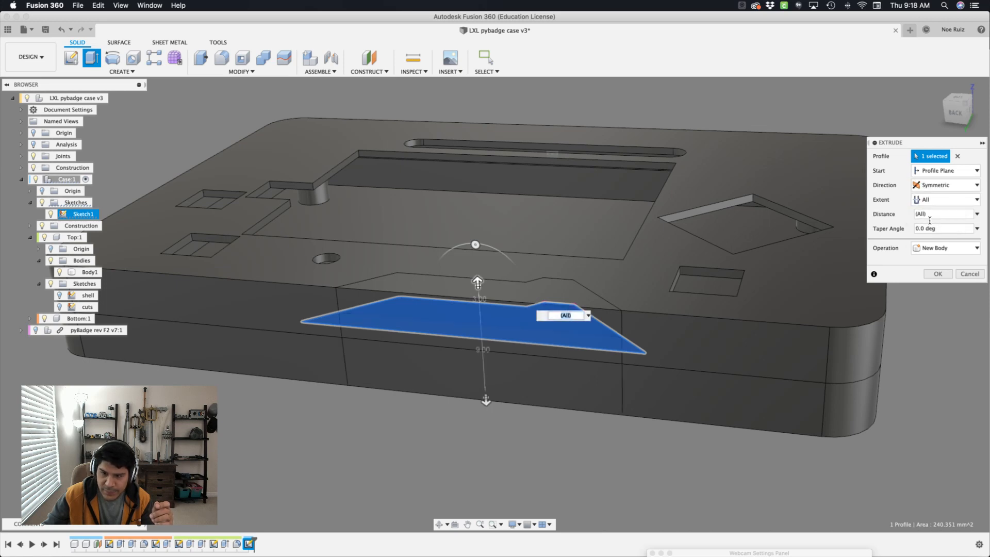
pyautogui.click(942, 248)
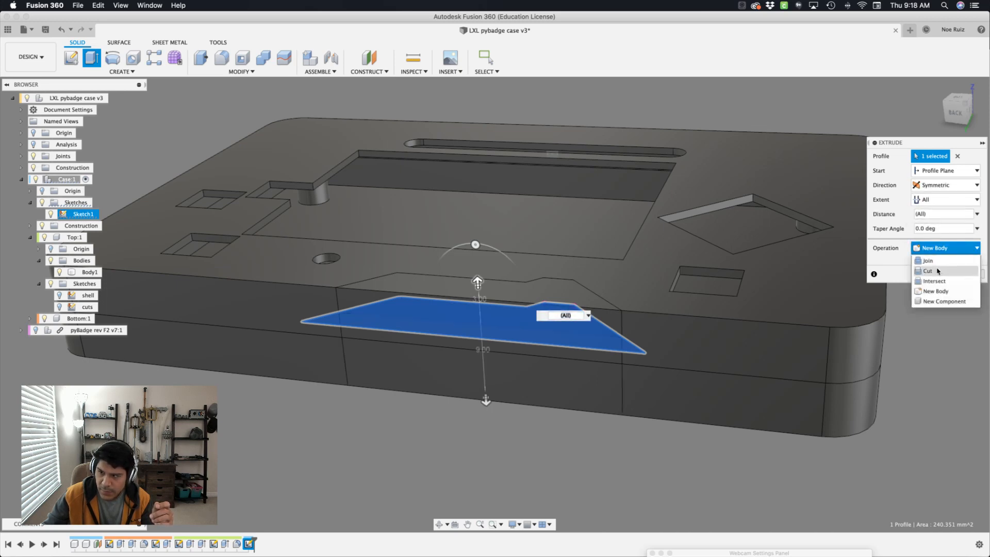
pyautogui.click(927, 269)
pyautogui.click(881, 265)
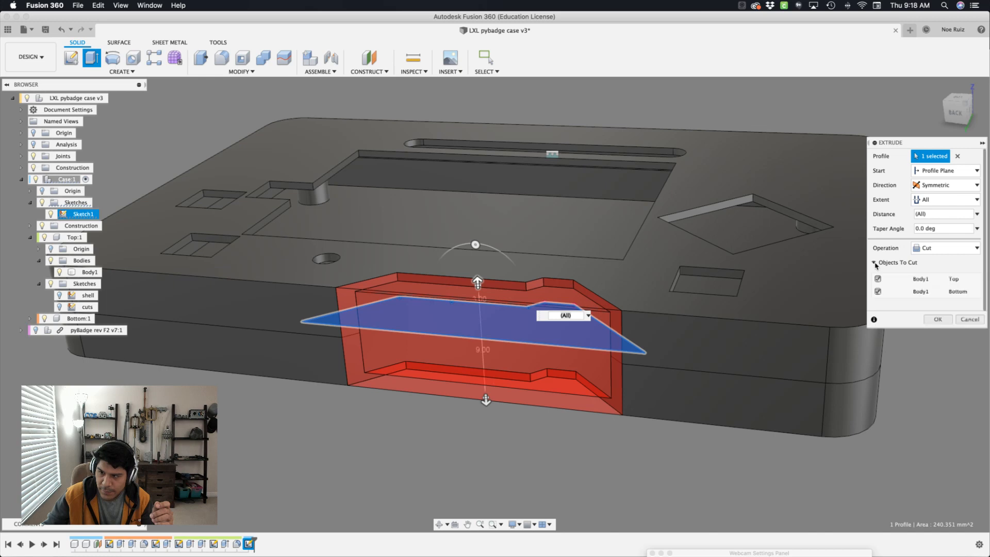
pyautogui.click(937, 320)
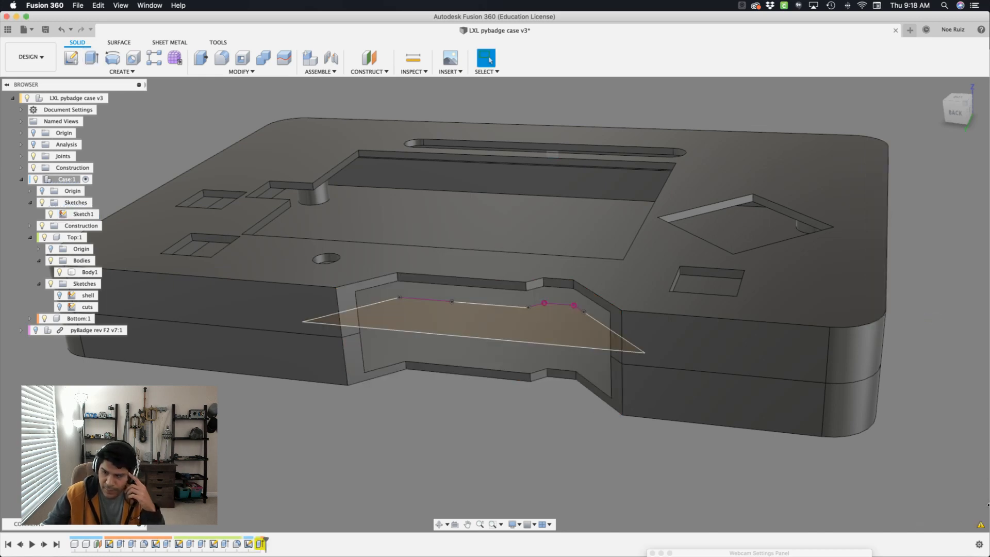
# Step: Read the nested reference failure details in the new cut's warning and close the report
pyautogui.click(981, 526)
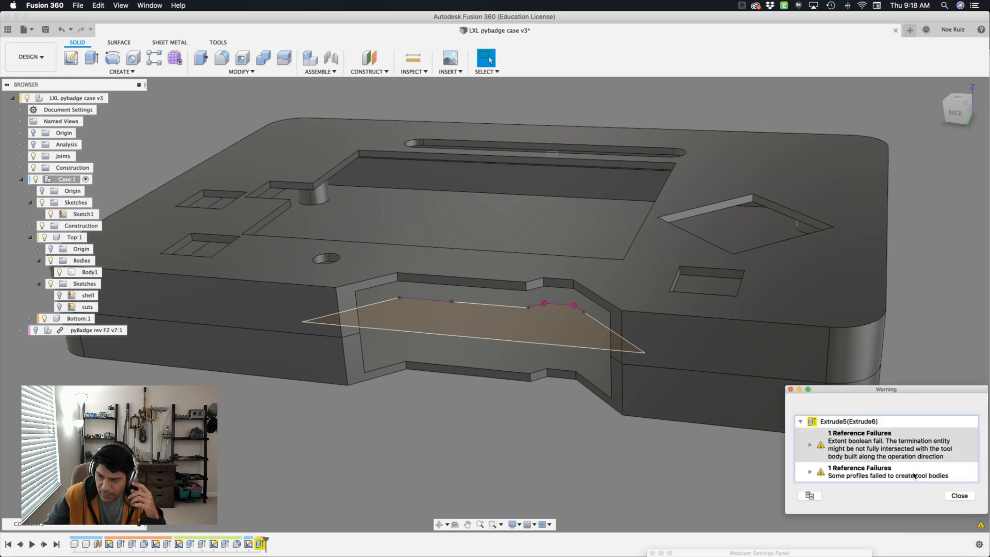
pyautogui.click(837, 469)
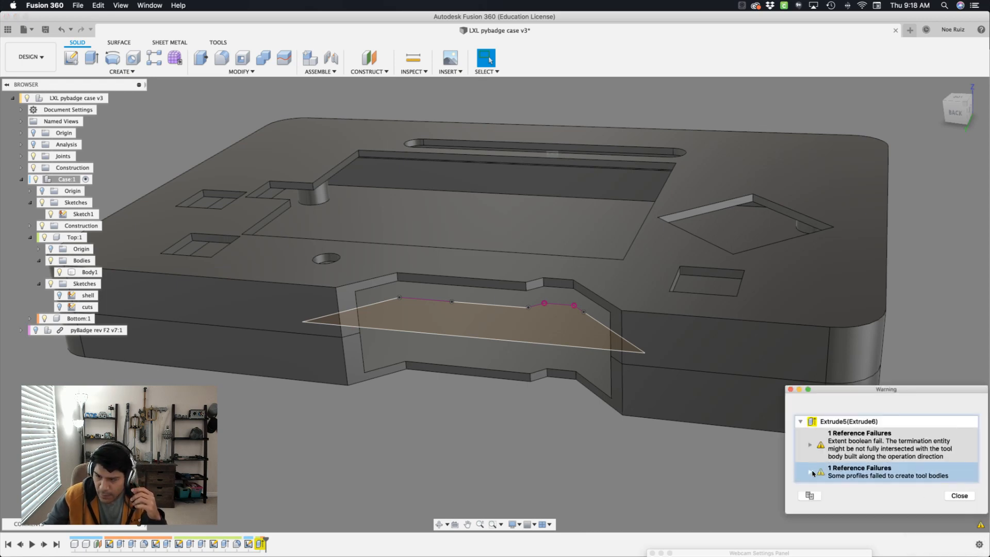
pyautogui.click(815, 471)
pyautogui.click(859, 477)
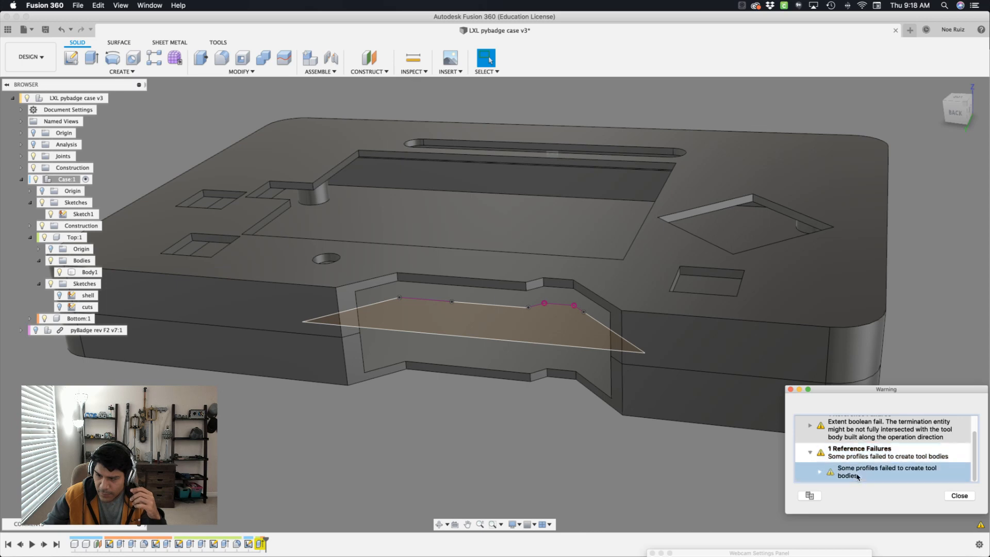
pyautogui.scroll(-2, 867, 459)
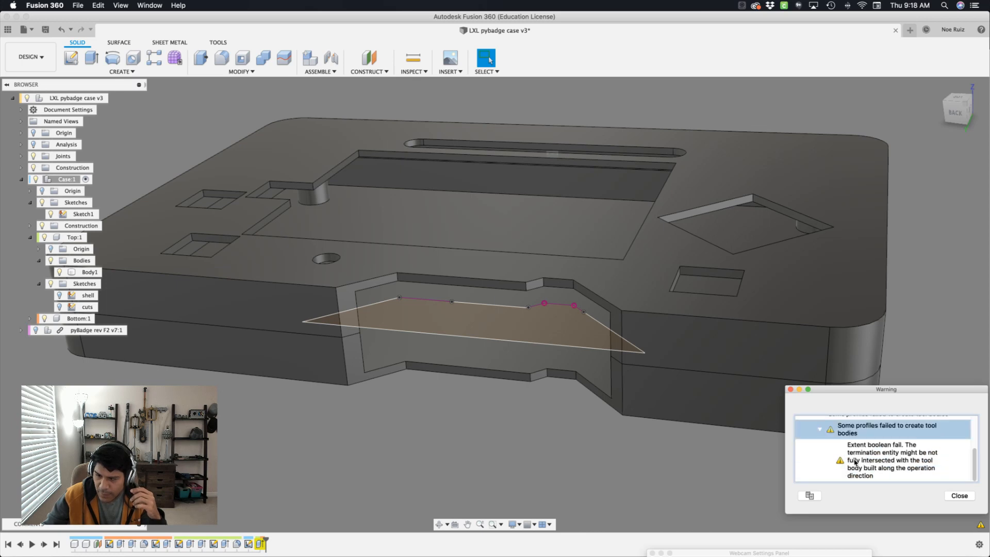
pyautogui.click(865, 462)
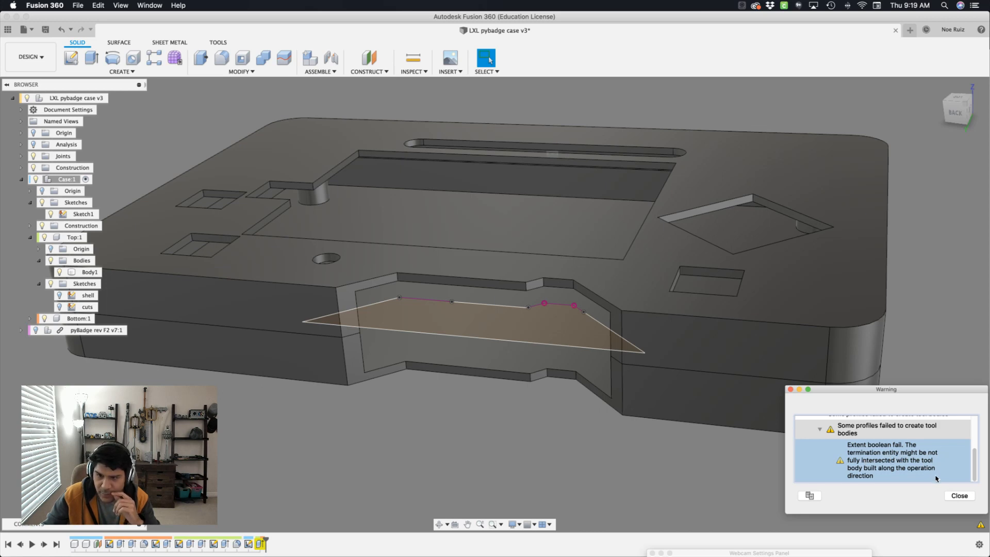
pyautogui.click(960, 496)
# Step: Delete the extent-All cut feature from the design history
pyautogui.keyDown('shift'); pyautogui.moveTo(542, 444); pyautogui.dragTo(274, 497, button='middle'); pyautogui.keyUp('shift')
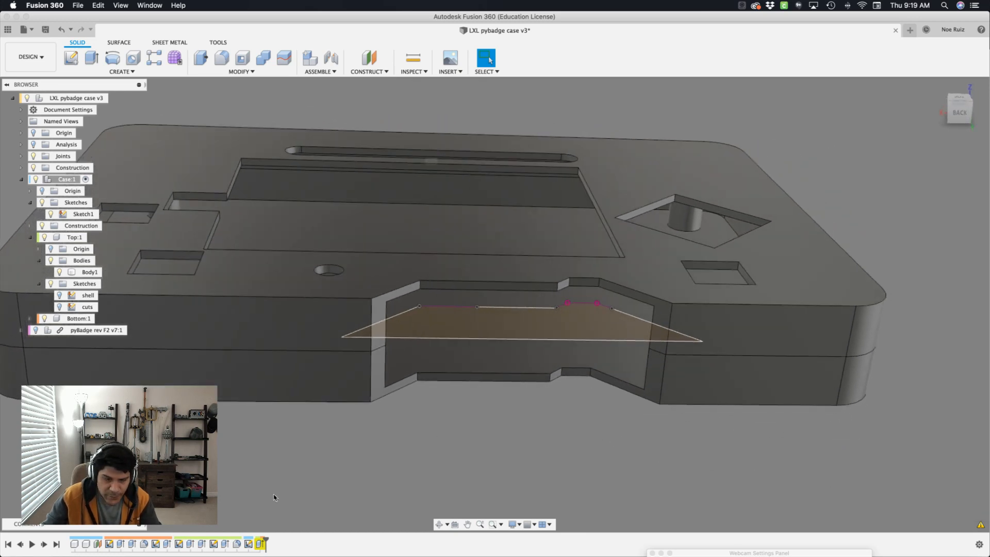
pyautogui.click(261, 543)
pyautogui.press('Delete')
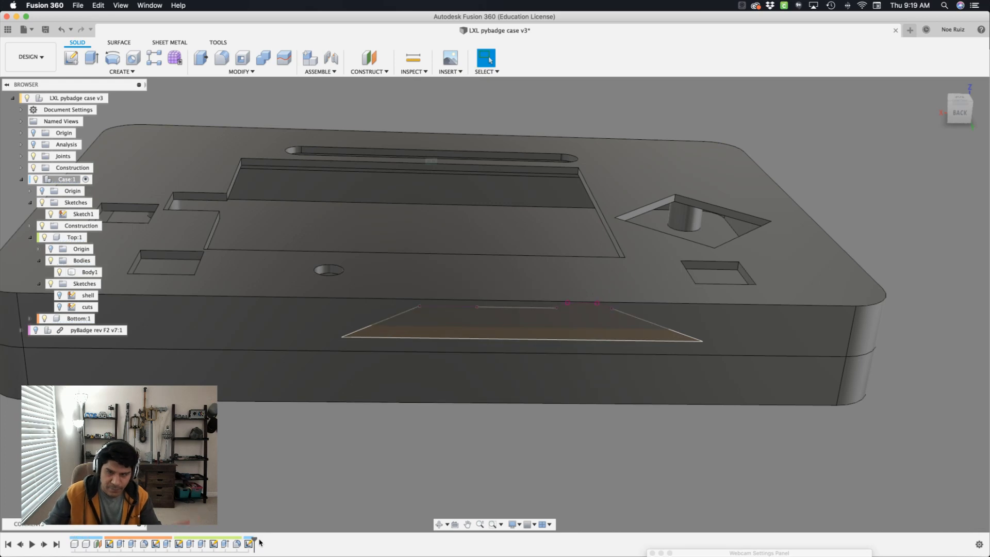
# Step: Start extruding the cutout profile by Distance in the Symmetric direction, 14 mm to each side
pyautogui.click(417, 335)
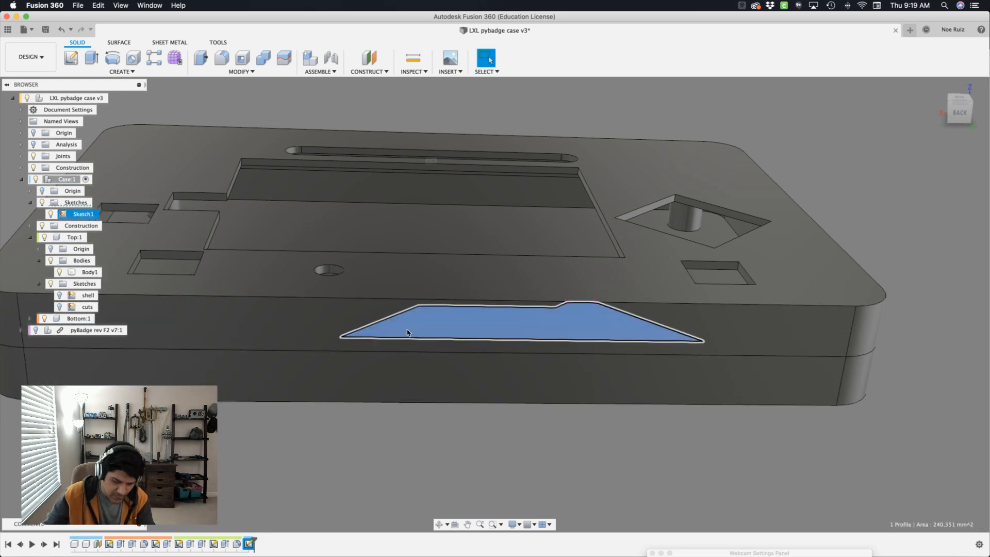
pyautogui.press('e')
pyautogui.click(944, 199)
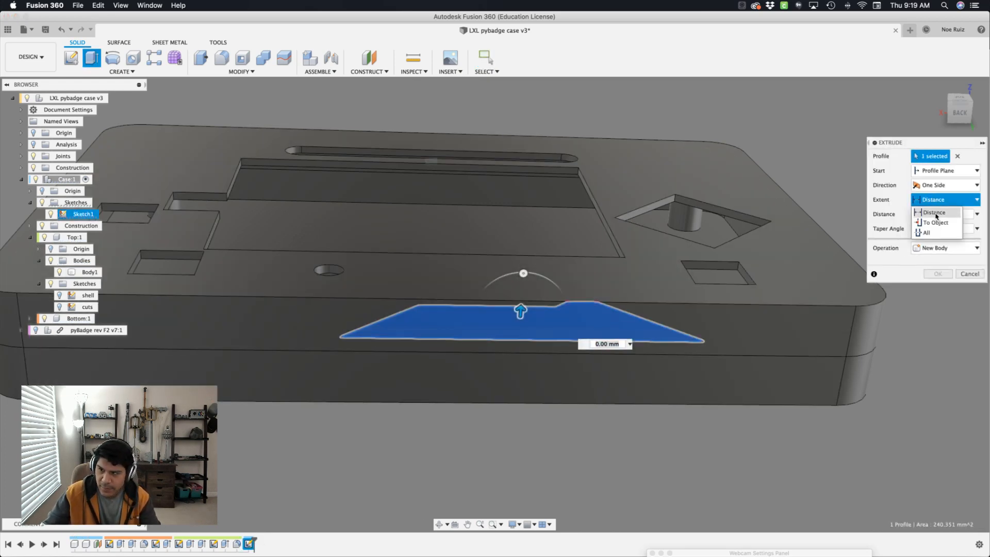
pyautogui.click(937, 217)
pyautogui.moveTo(520, 311); pyautogui.dragTo(523, 245)
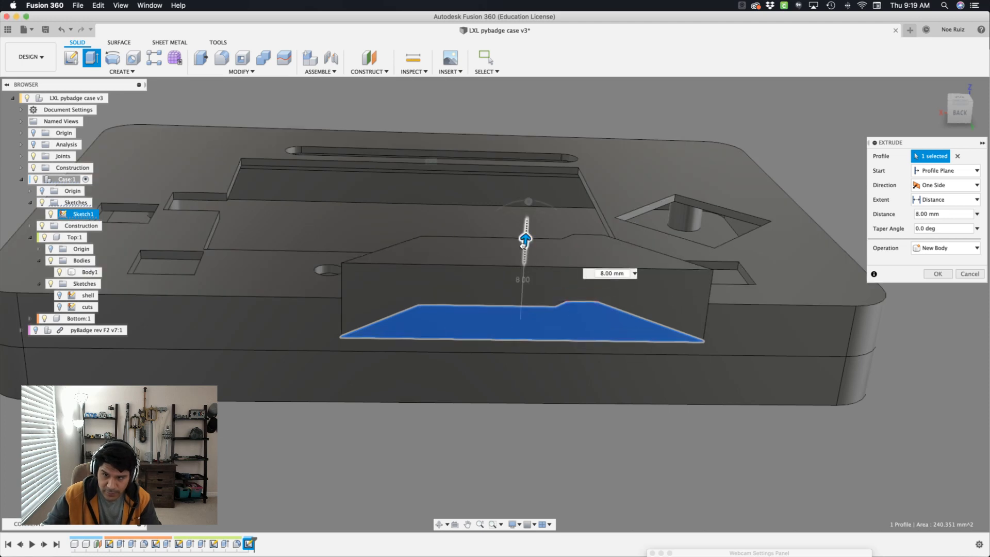
pyautogui.click(945, 200)
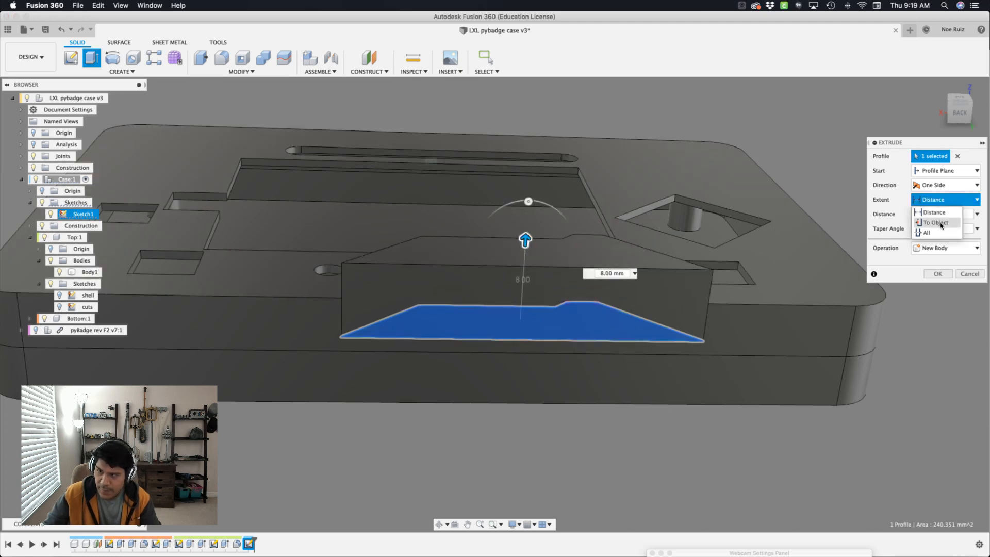
pyautogui.click(934, 212)
pyautogui.click(949, 185)
pyautogui.click(936, 219)
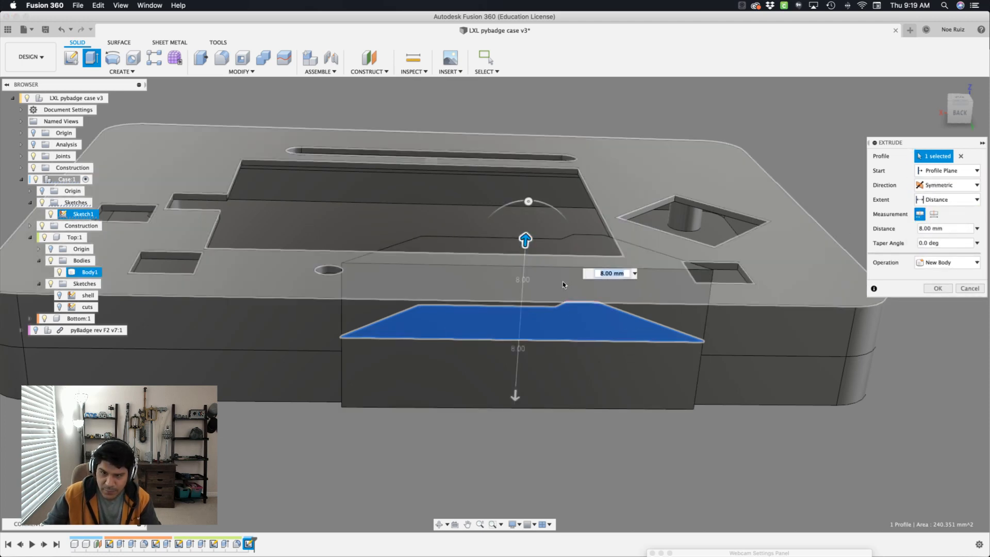
pyautogui.moveTo(518, 437); pyautogui.dragTo(516, 445)
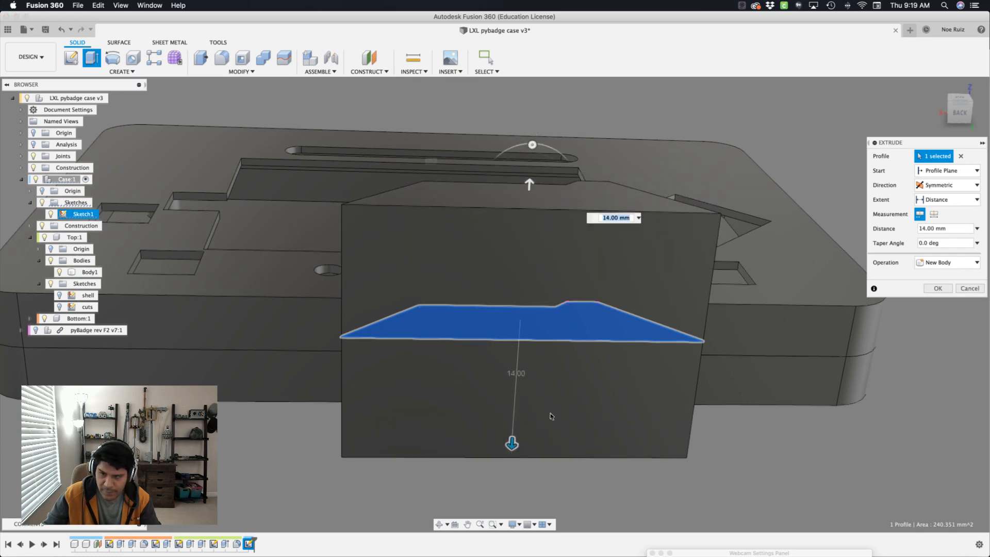
# Step: Set the extrusion's operation to Cut and apply it through both case halves
pyautogui.click(923, 204)
pyautogui.click(897, 199)
pyautogui.click(949, 262)
pyautogui.click(934, 287)
pyautogui.click(937, 302)
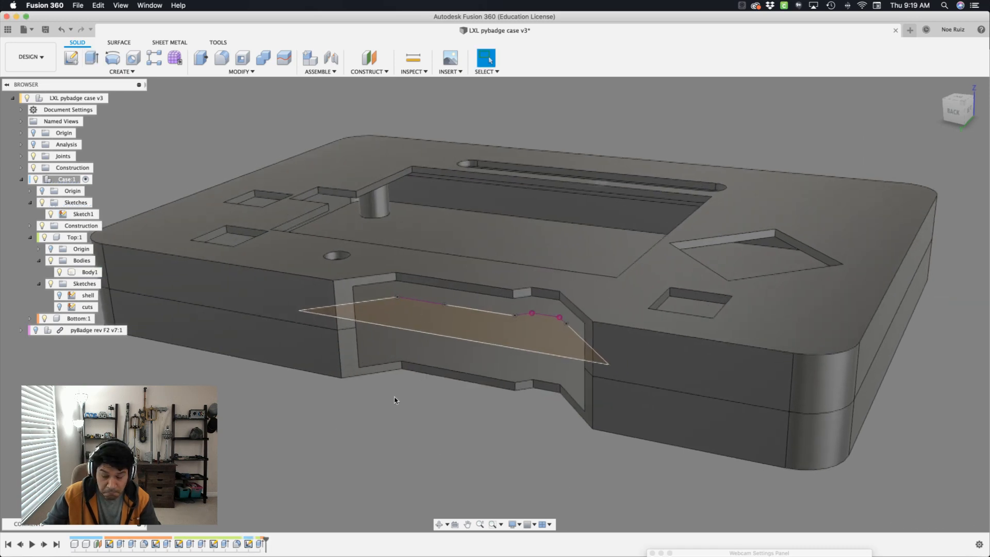
# Step: Hide the cutout sketch and review the symmetric cut's feature settings without changing them
pyautogui.click(412, 317)
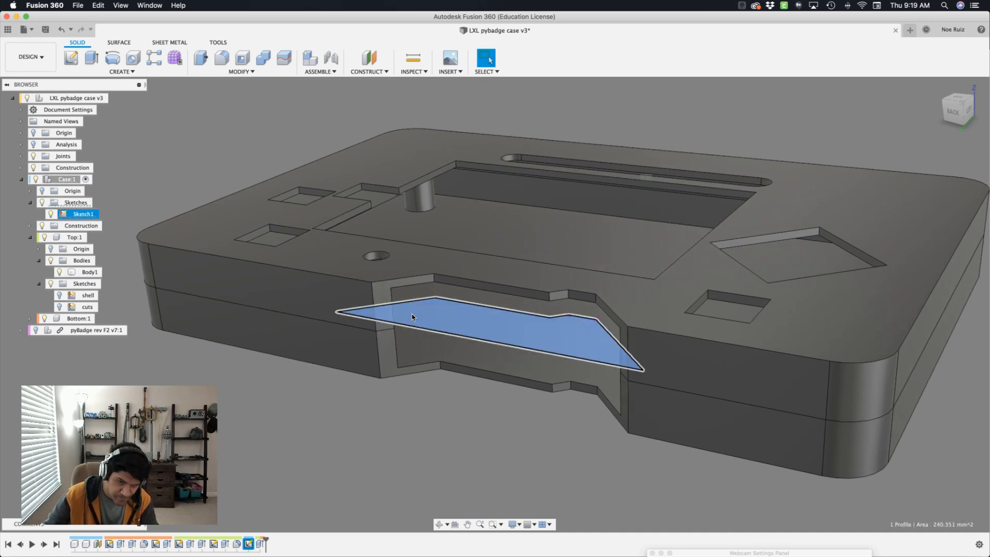
pyautogui.click(397, 459)
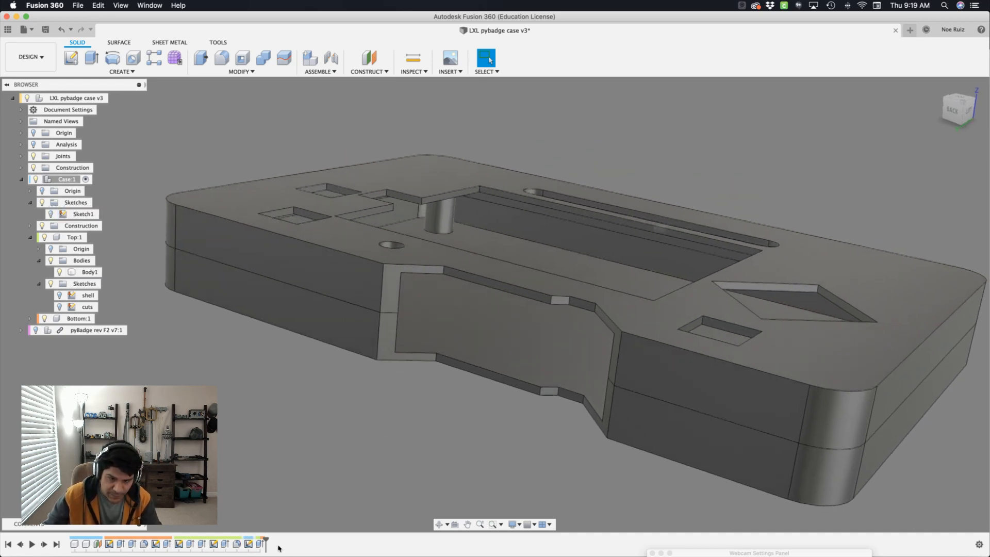
pyautogui.doubleClick(249, 544)
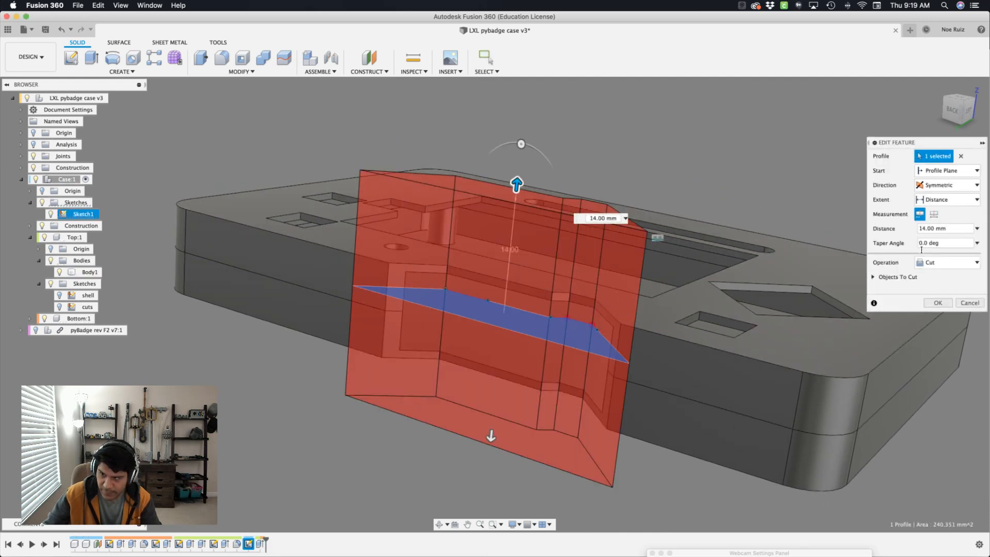
pyautogui.click(974, 305)
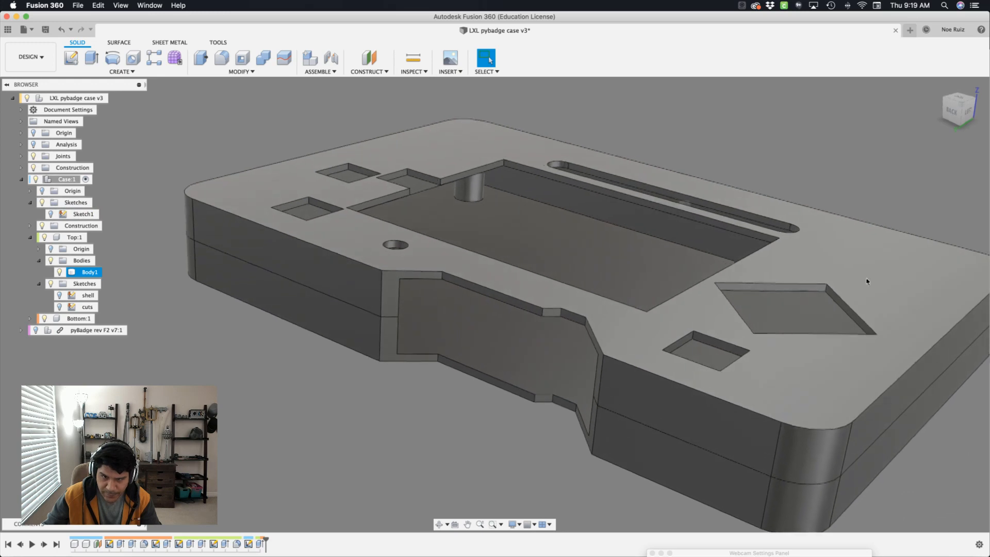
# Step: Show the pyBadge board component and activate the top-level design to inspect the connector opening against the board
pyautogui.click(409, 447)
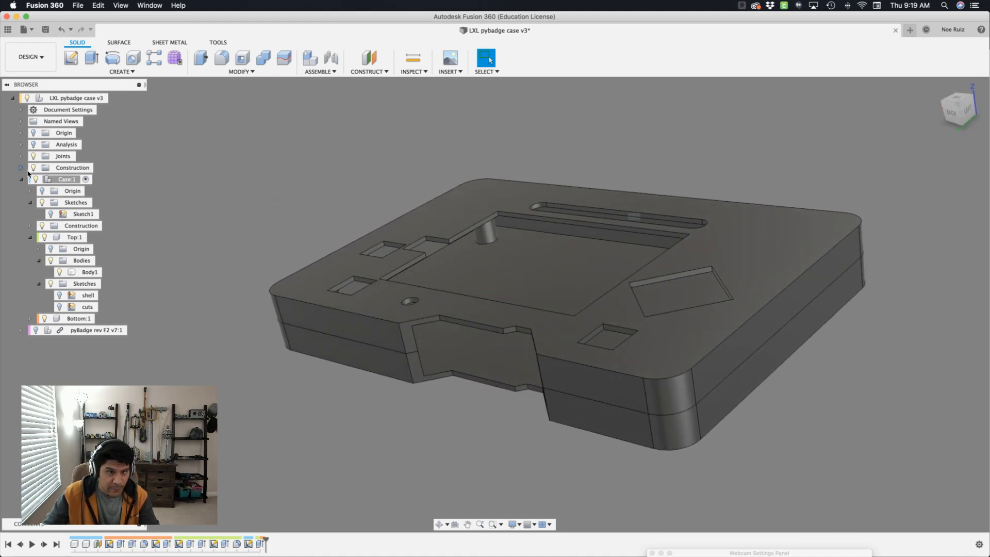
pyautogui.click(35, 332)
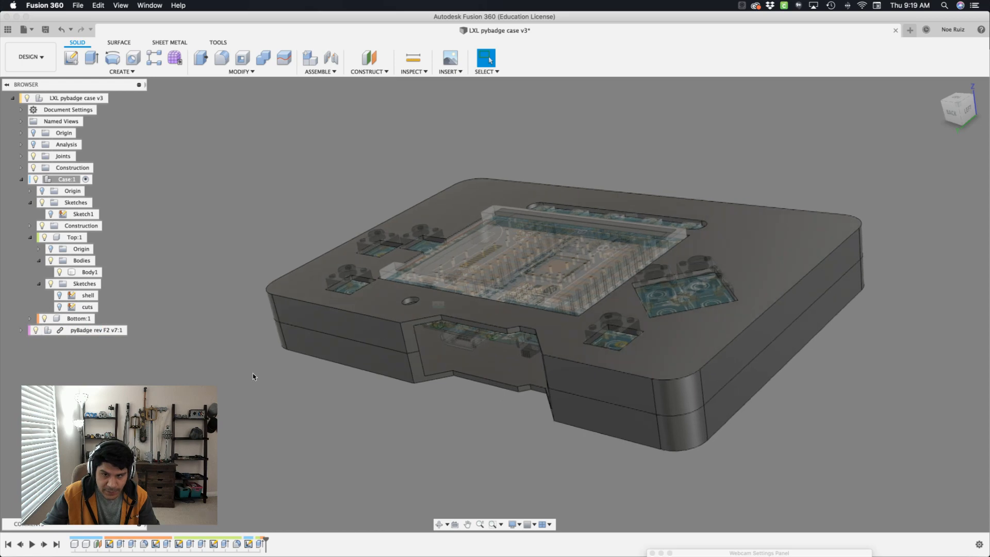
pyautogui.click(113, 98)
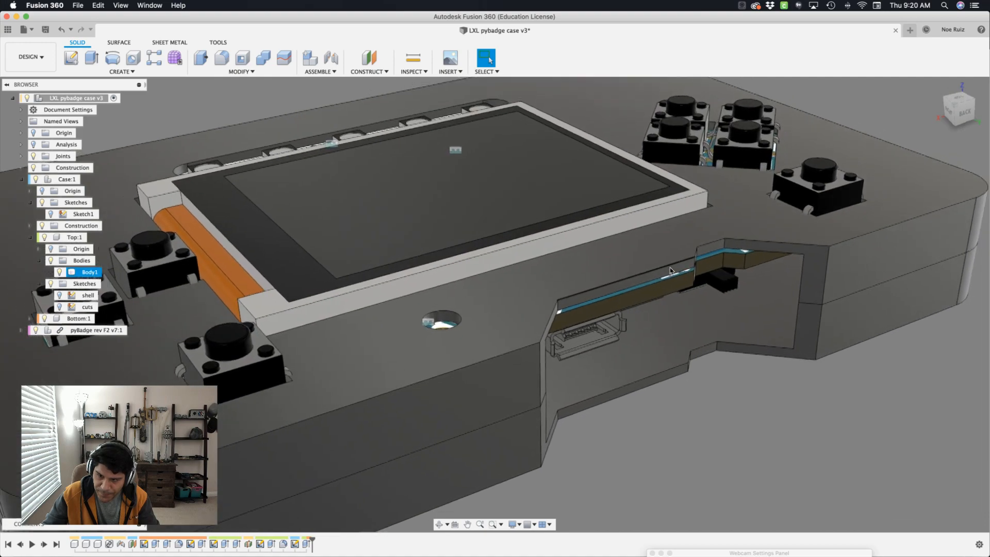
pyautogui.click(658, 272)
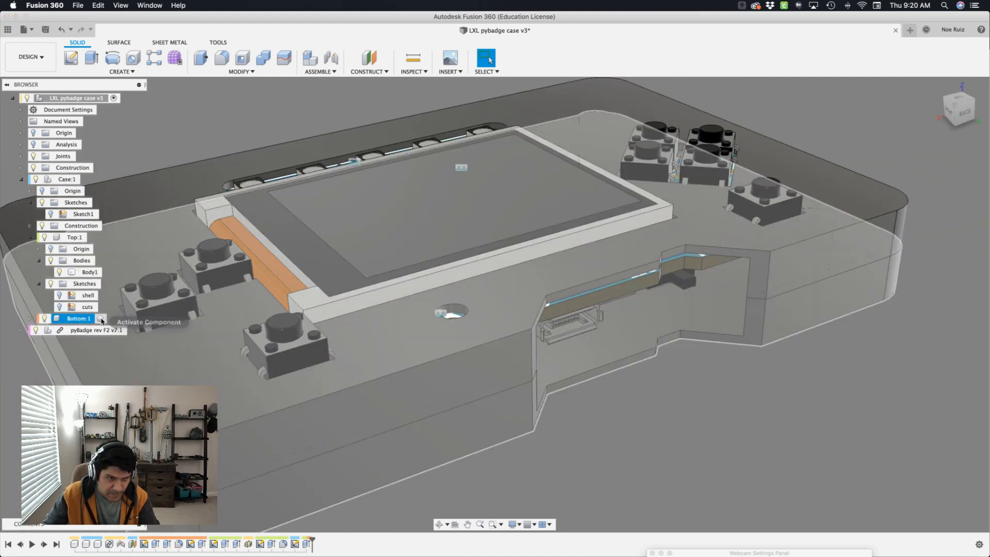
# Step: Activate the Bottom component and create a sketch on its inner floor face
pyautogui.doubleClick(82, 317)
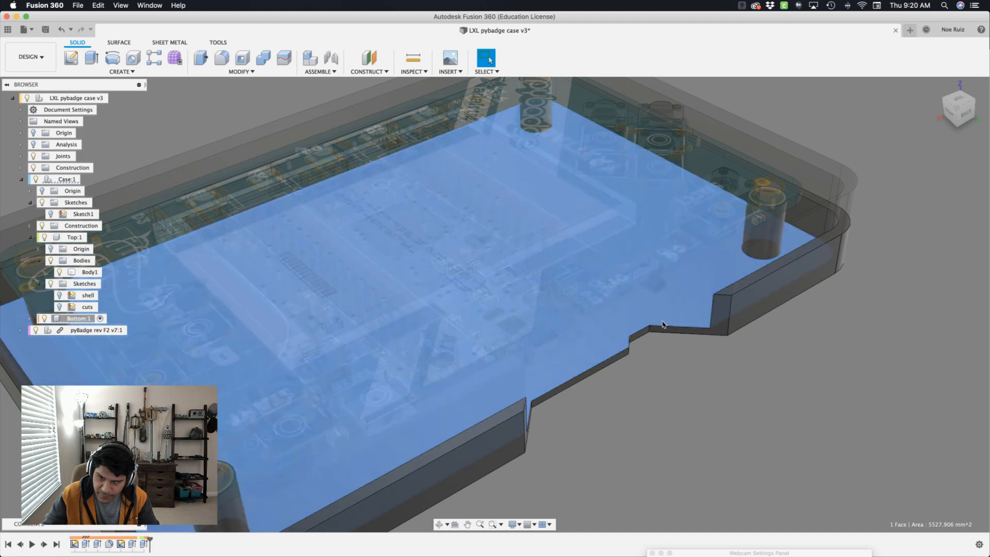
pyautogui.click(646, 328)
pyautogui.click(644, 356)
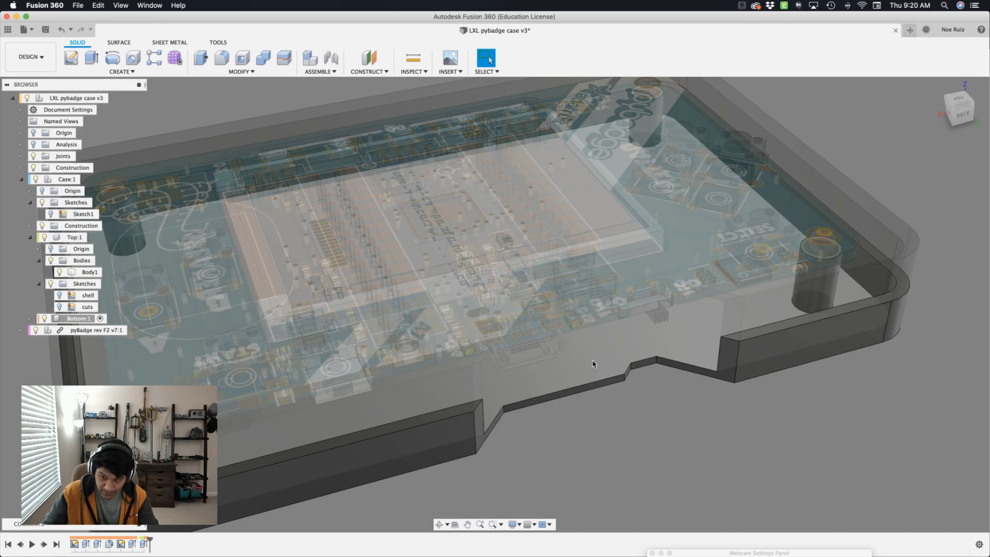
pyautogui.click(593, 364)
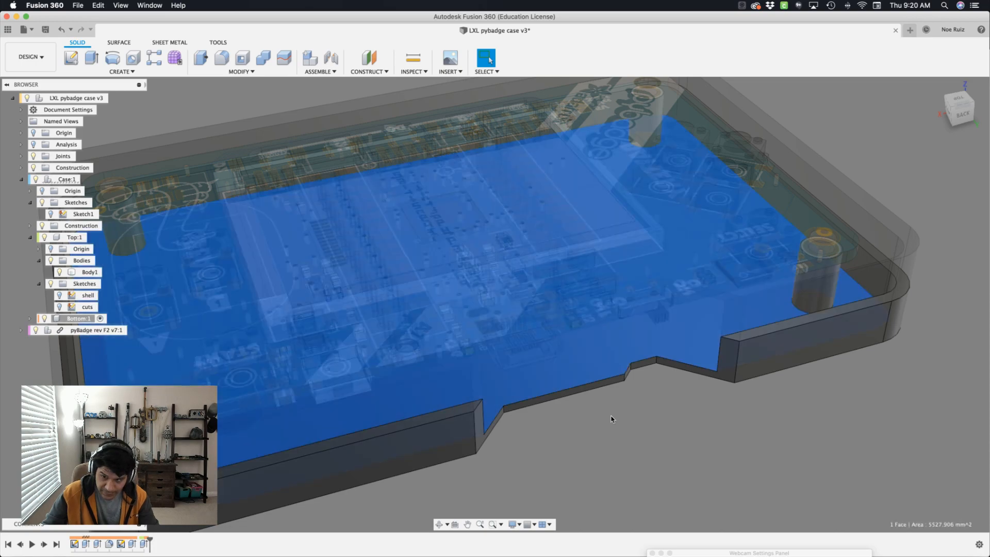
pyautogui.press('s')
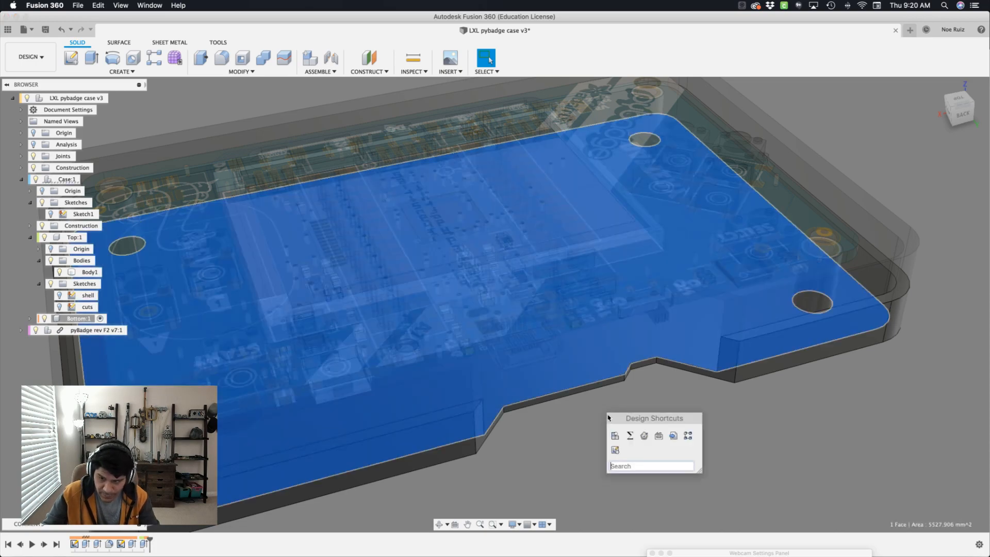
pyautogui.click(615, 450)
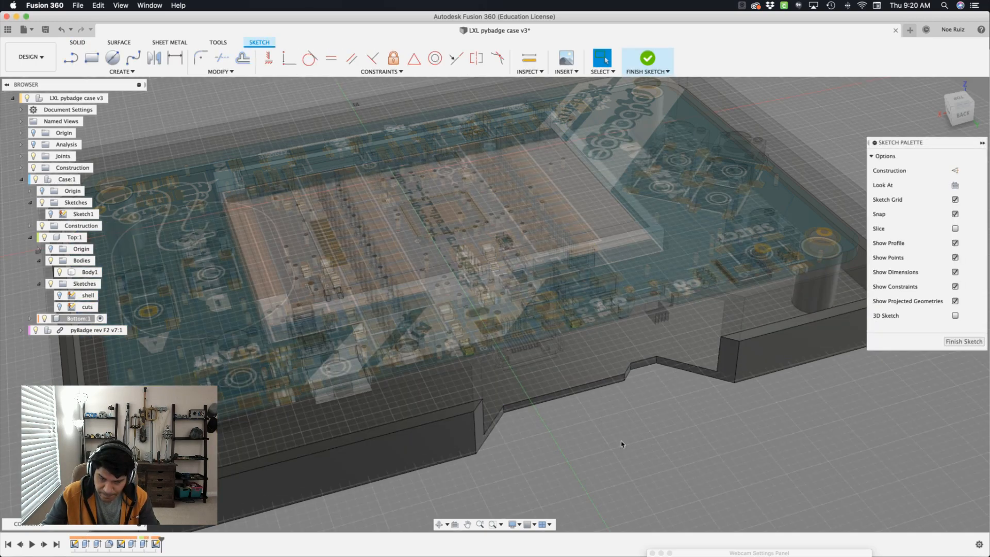
# Step: Start projecting geometry into the floor sketch, and hide the pyBadge board and the Top component to expose the cutout edges
pyautogui.keyDown('shift'); pyautogui.moveTo(624, 436); pyautogui.dragTo(487, 427, button='middle'); pyautogui.keyUp('shift')
pyautogui.press('s')
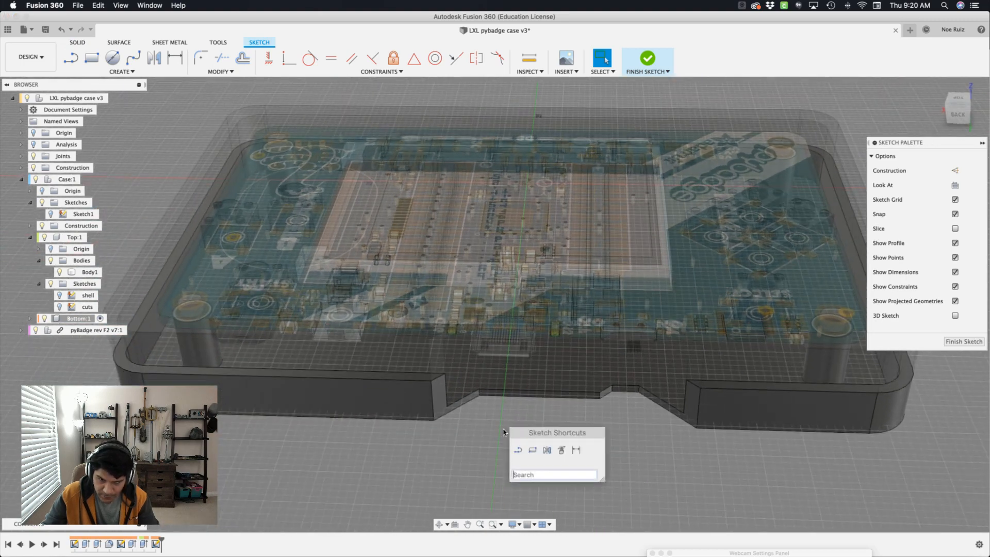
pyautogui.click(563, 450)
pyautogui.scroll(5, 508, 421)
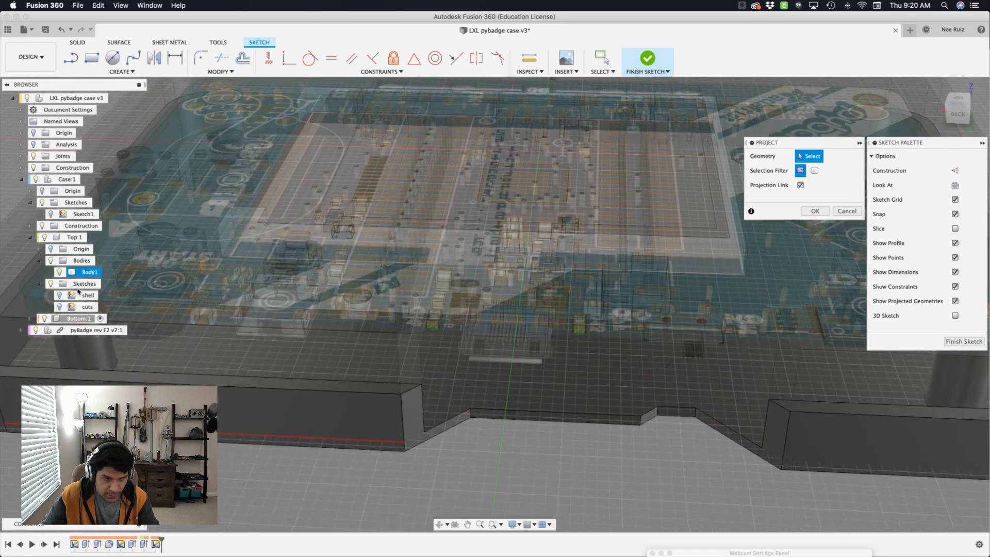
pyautogui.click(35, 330)
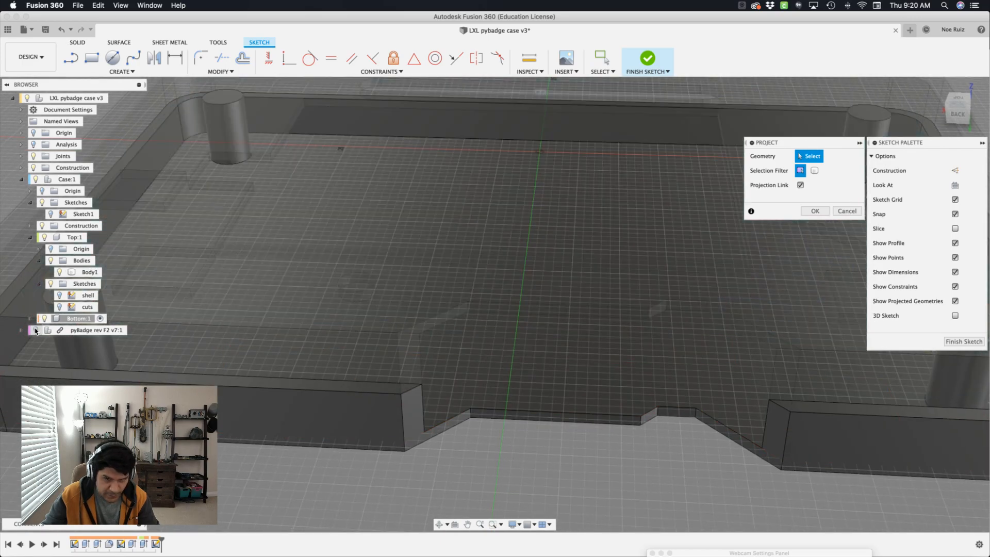
pyautogui.keyDown('shift'); pyautogui.moveTo(590, 295); pyautogui.dragTo(146, 348, button='middle'); pyautogui.keyUp('shift')
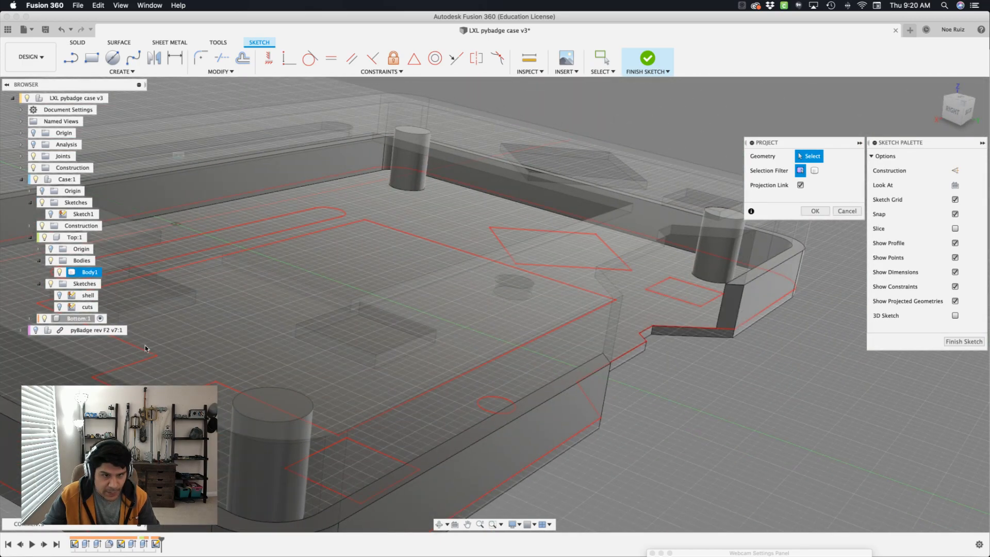
pyautogui.click(49, 236)
pyautogui.scroll(5, 625, 273)
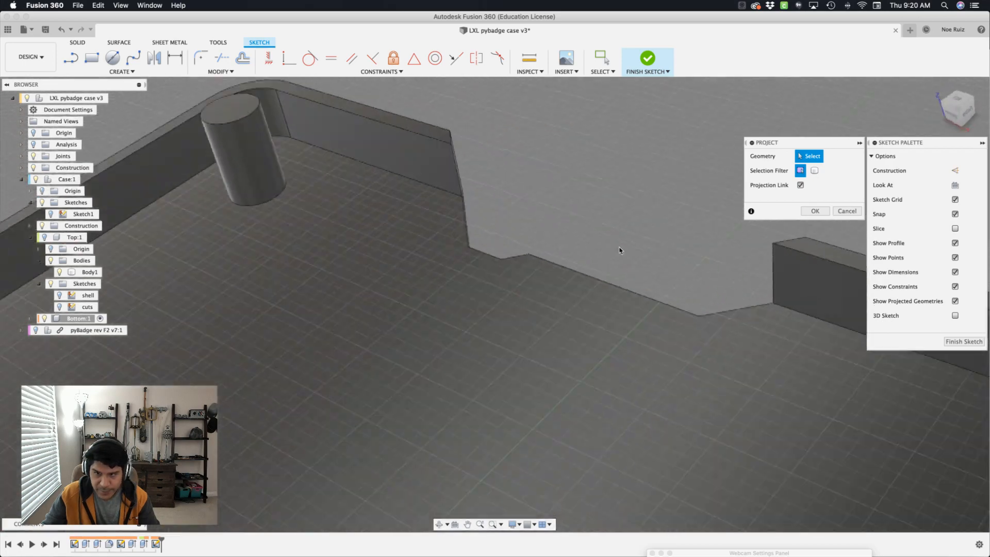
# Step: Project the five floor edges of the cutout and the adjoining wall base edge on each side into the sketch
pyautogui.keyDown('shift'); pyautogui.moveTo(619, 250); pyautogui.dragTo(284, 236, button='middle'); pyautogui.keyUp('shift')
pyautogui.click(284, 236)
pyautogui.click(374, 266)
pyautogui.click(396, 257)
pyautogui.click(593, 232)
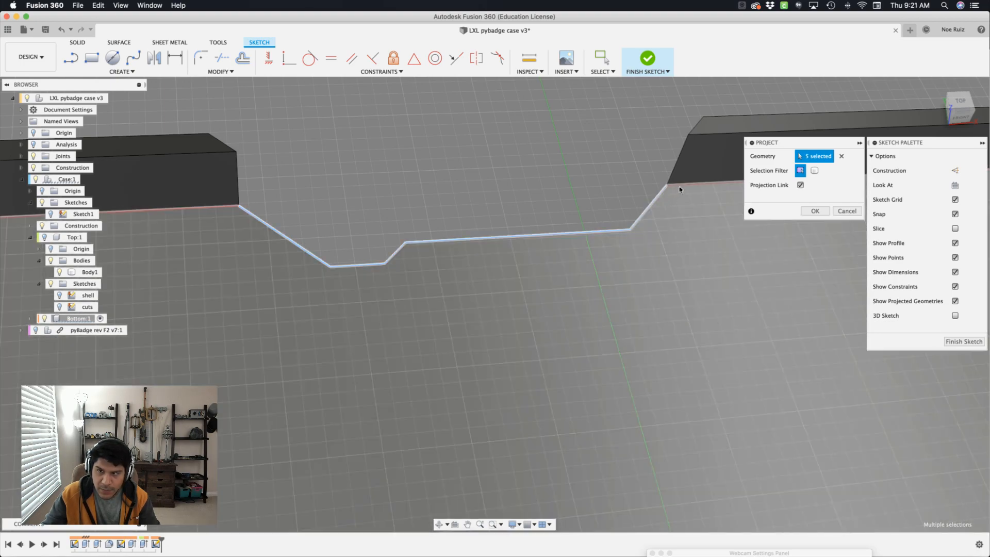
pyautogui.click(682, 187)
pyautogui.click(219, 207)
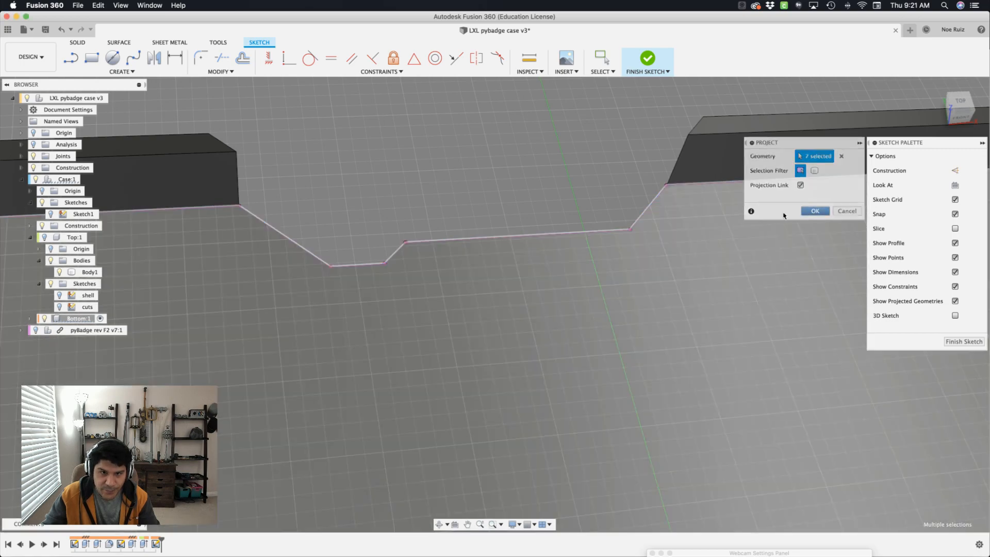
pyautogui.click(815, 211)
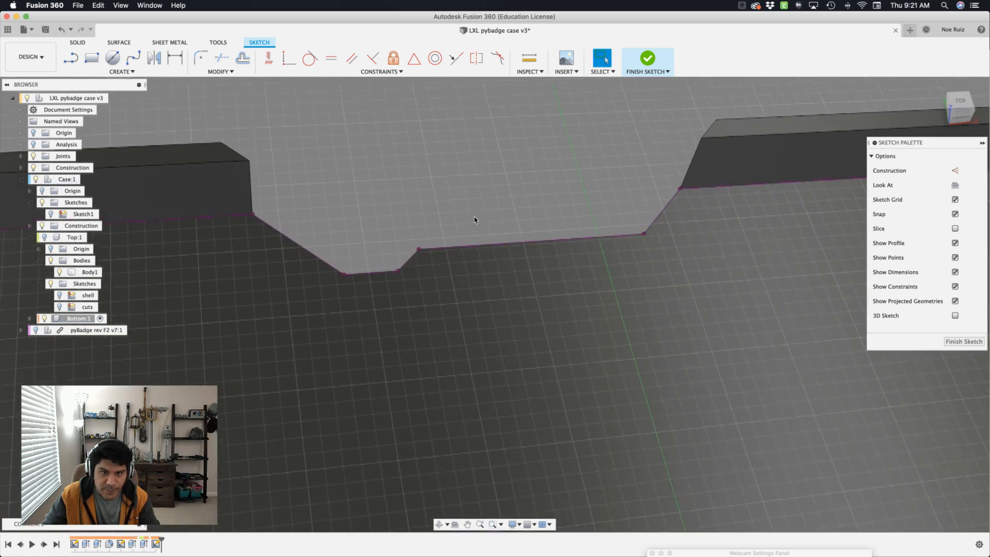
# Step: Delete the two projected wall base edges from the sketch and select the five projected cutout edges
pyautogui.hscroll(-2, 475, 220)
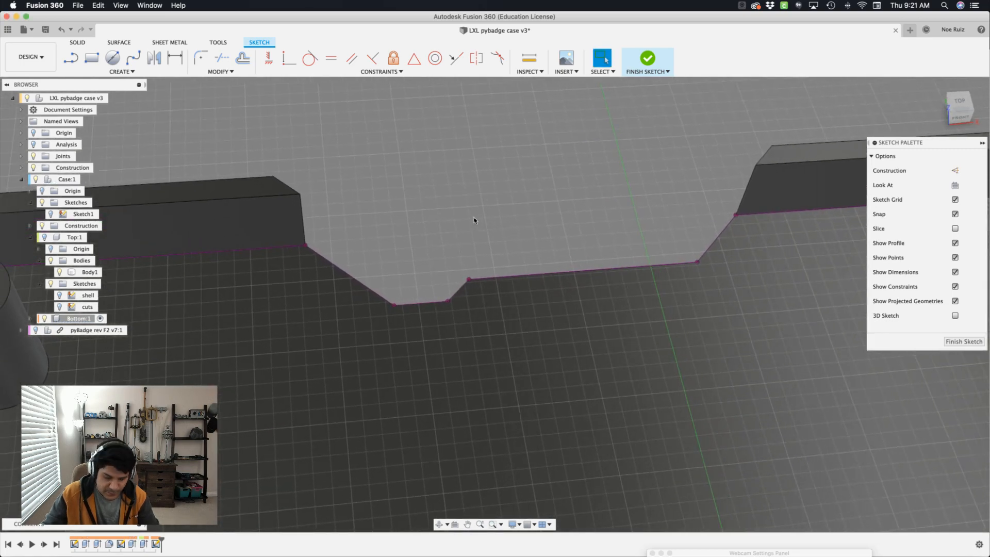
pyautogui.keyDown('shift'); pyautogui.hscroll(-3, 317, 243); pyautogui.keyUp('shift')
pyautogui.keyDown('shift'); pyautogui.hscroll(-2, 317, 243); pyautogui.keyUp('shift')
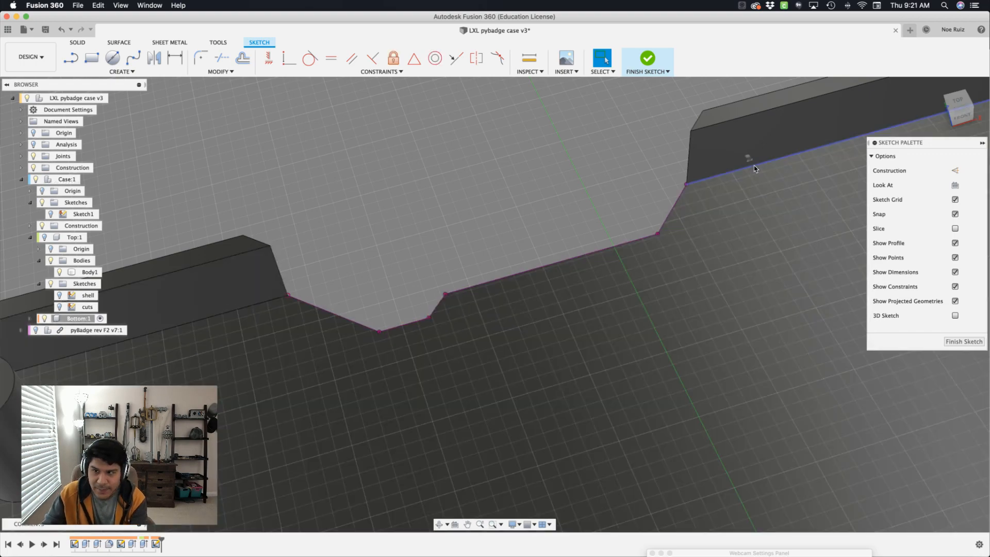
pyautogui.keyDown('shift'); pyautogui.hscroll(4, 634, 172); pyautogui.keyUp('shift')
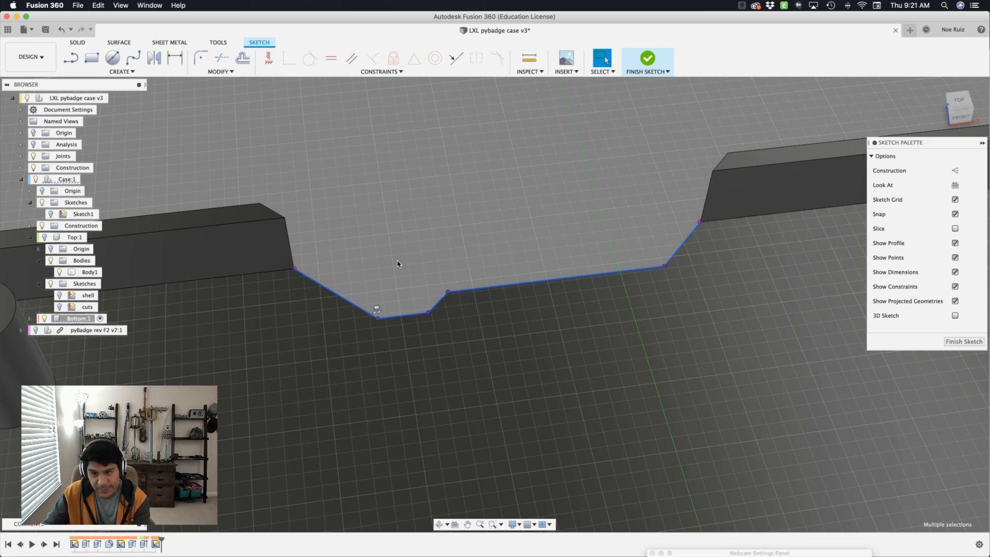
# Step: Offset the five projected cutout edges inward across the floor of the bottom half
pyautogui.press('o')
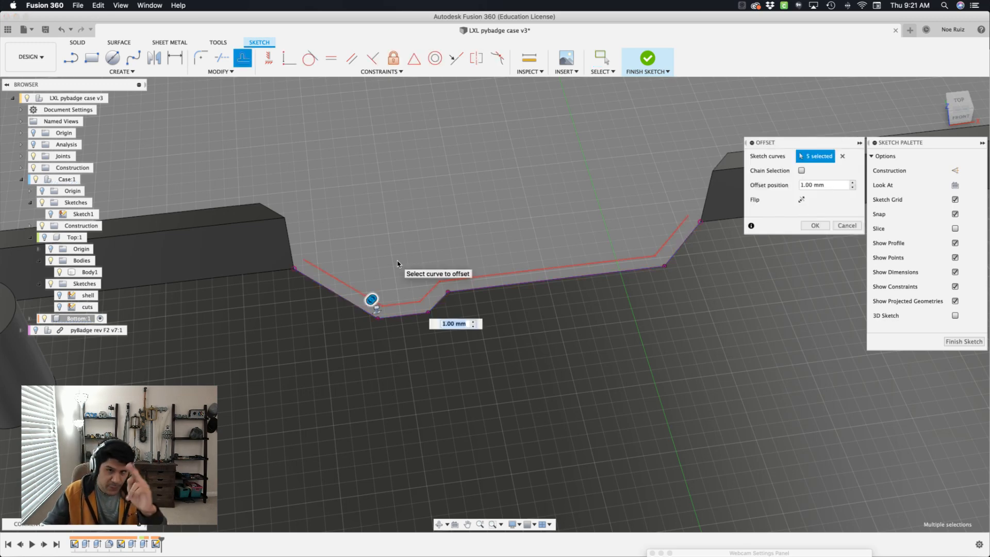
pyautogui.moveTo(369, 308); pyautogui.dragTo(356, 320)
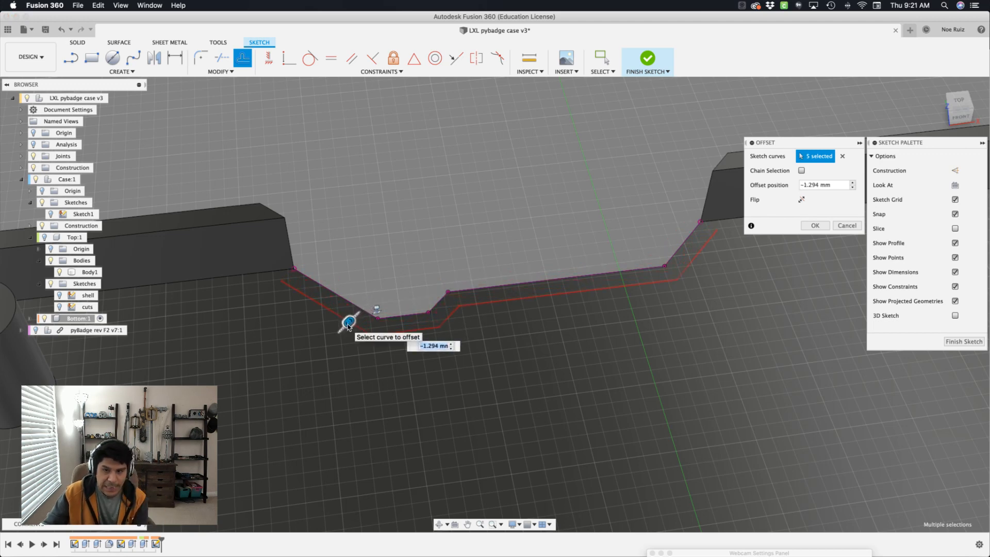
pyautogui.write('-th')
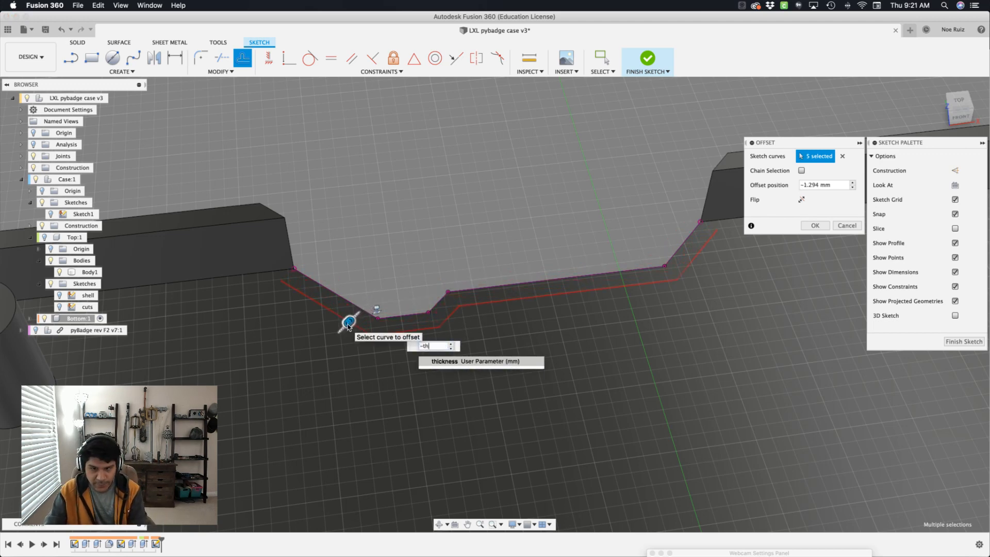
pyautogui.press('BackSpace')
pyautogui.press('BackSpace')
pyautogui.write('shell')
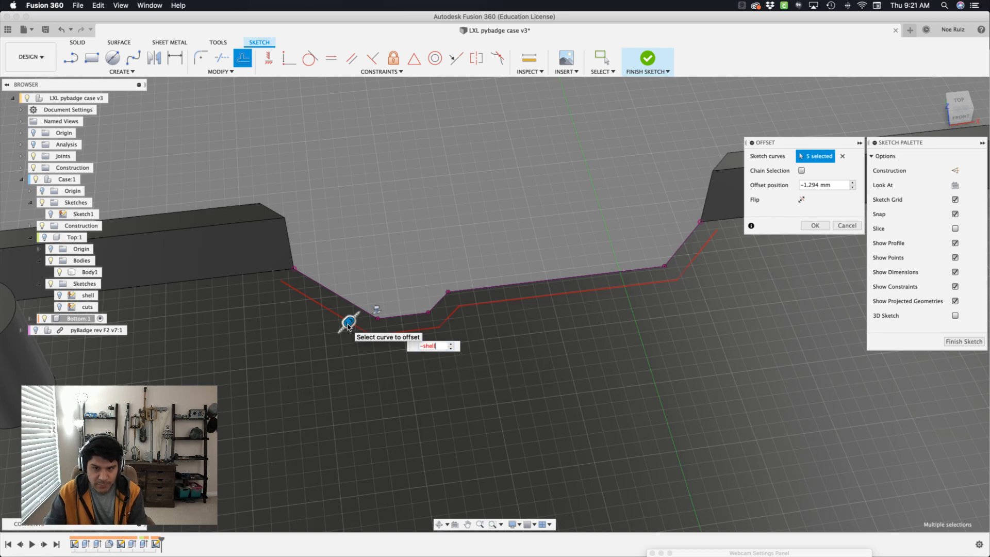
pyautogui.press('Return')
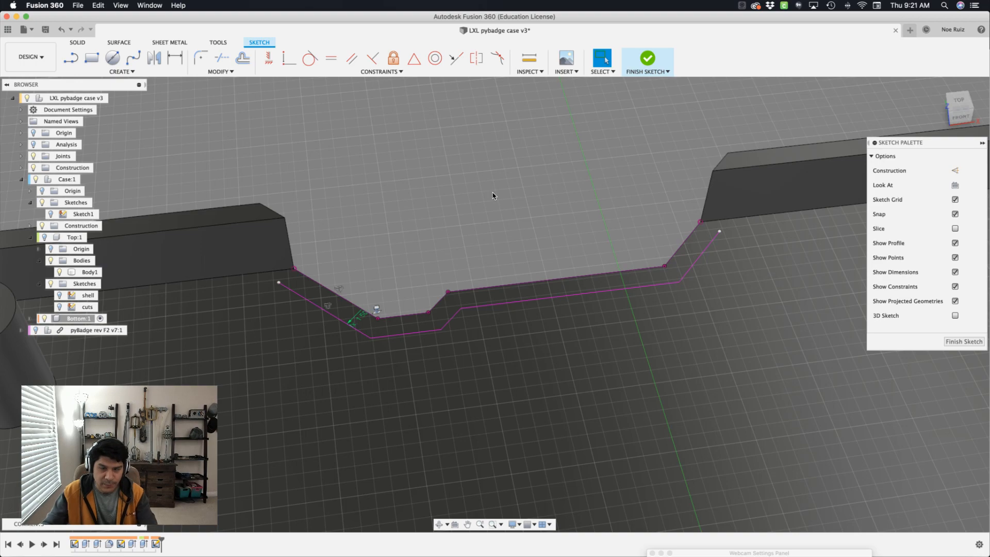
# Step: Try to extend the offset profile's open end beside the short straight segment to the case wall
pyautogui.hscroll(-5, 494, 196)
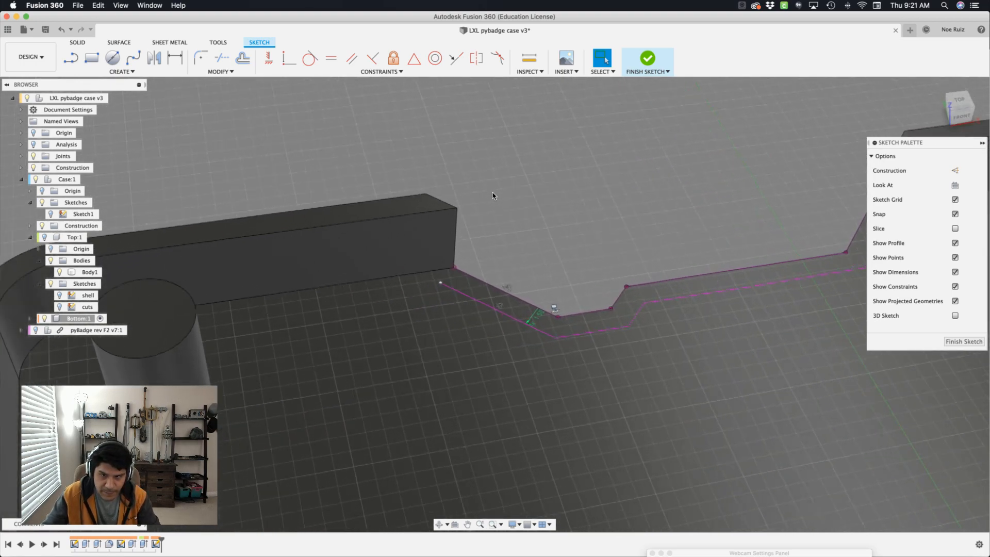
pyautogui.scroll(5, 484, 305)
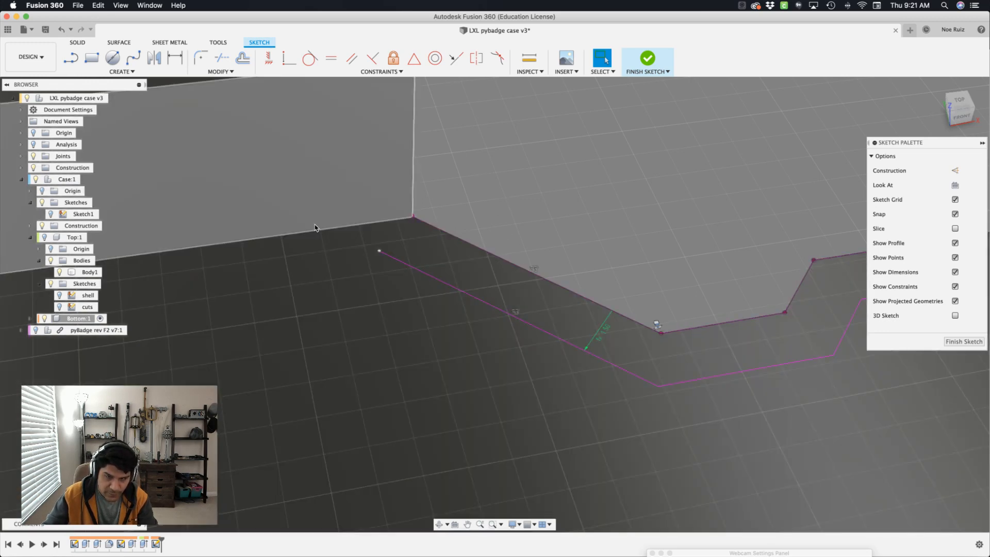
pyautogui.click(315, 230)
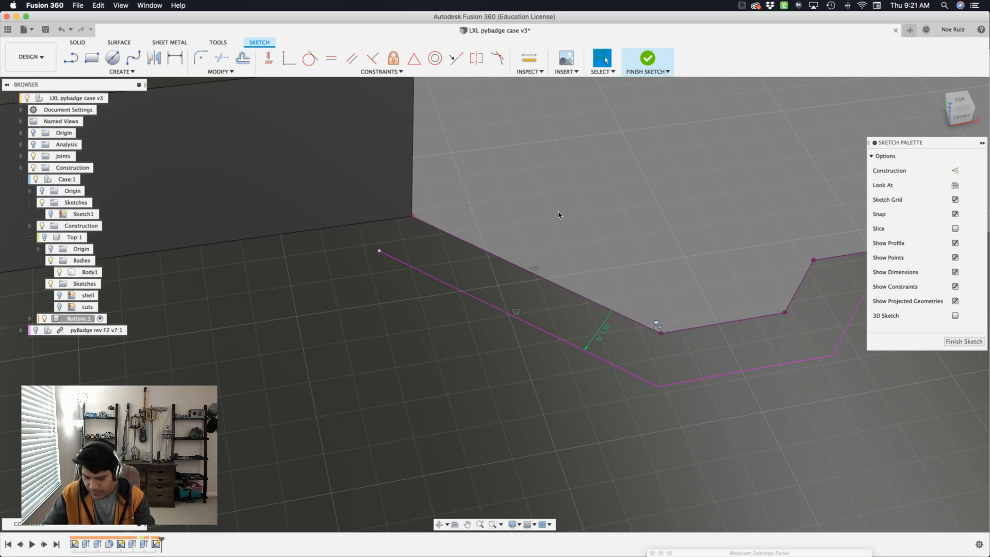
pyautogui.press('s')
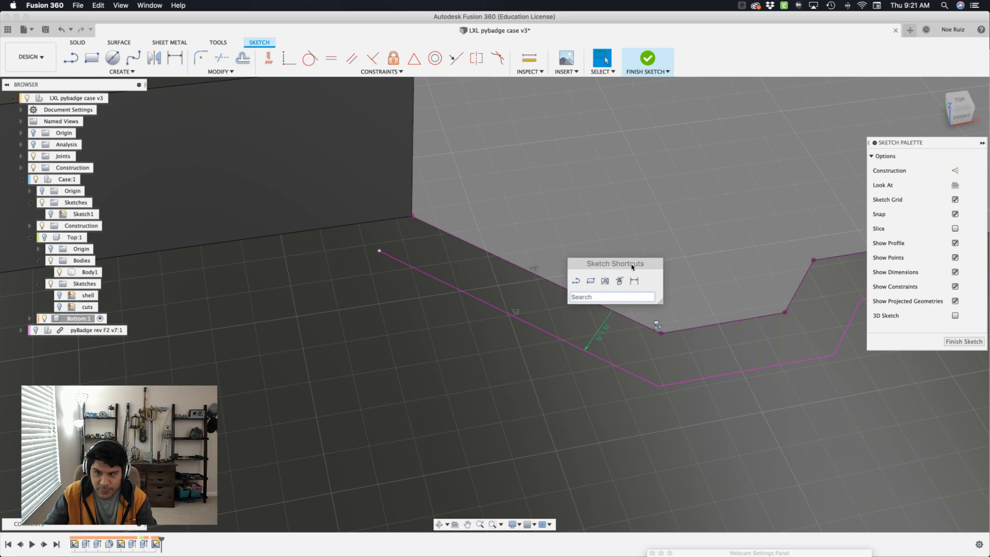
pyautogui.write('ext')
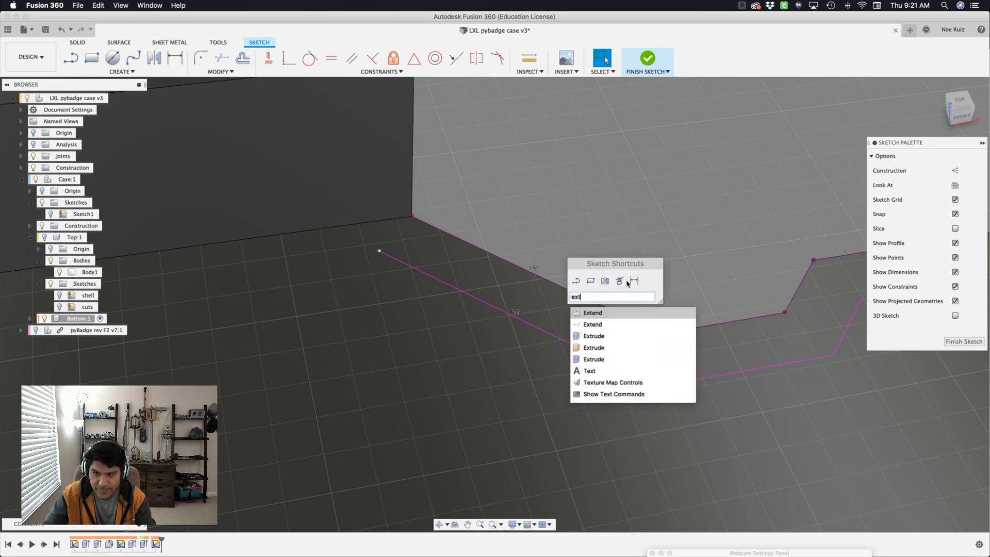
pyautogui.click(609, 325)
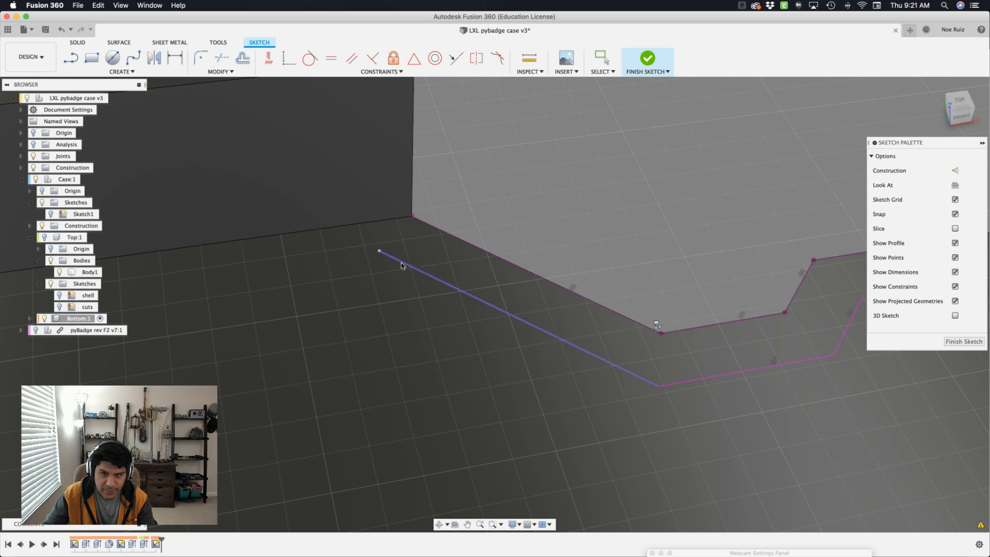
# Step: Project the wall base edge beside the cutout's short straight segment and extend the nearby offset line to meet it
pyautogui.press('p')
pyautogui.click(353, 233)
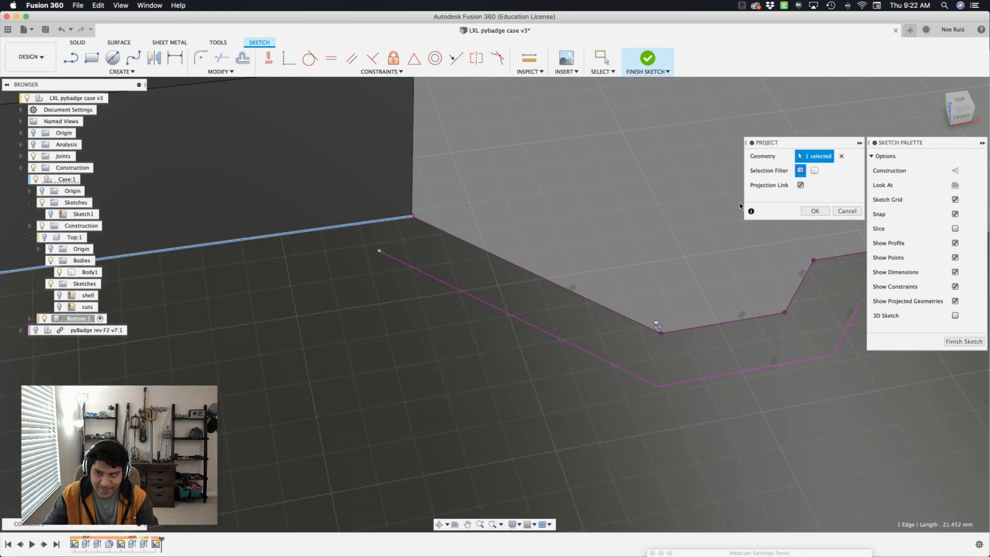
pyautogui.click(813, 211)
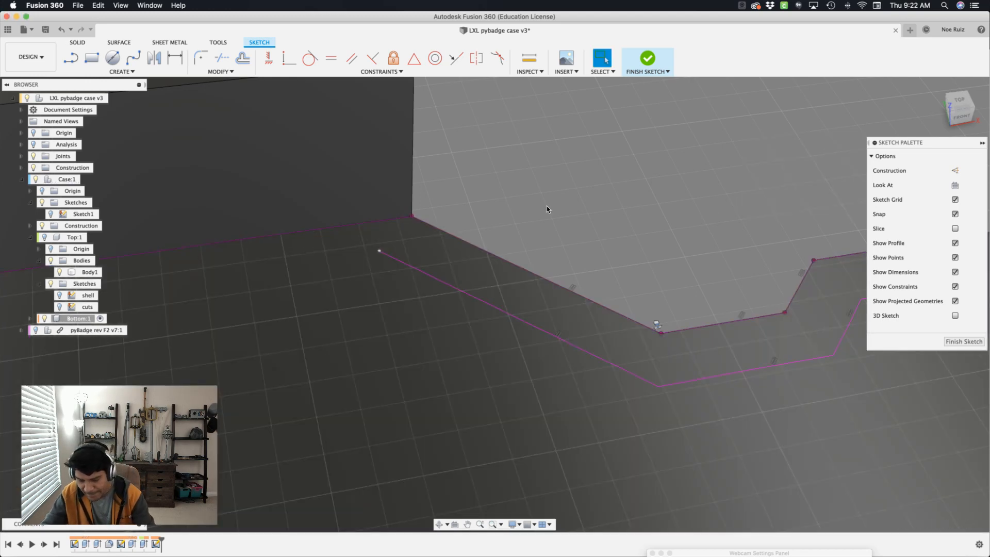
pyautogui.write('sex')
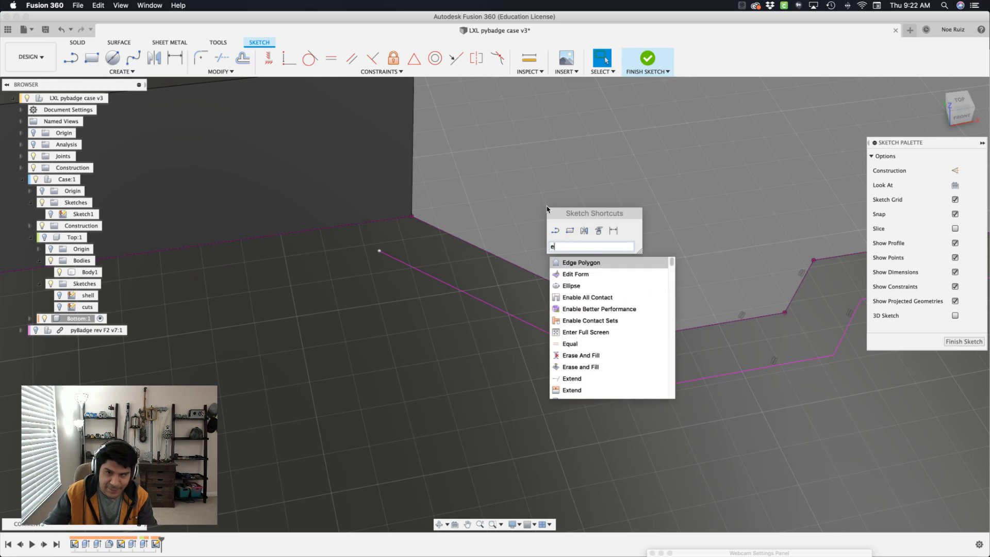
pyautogui.click(578, 275)
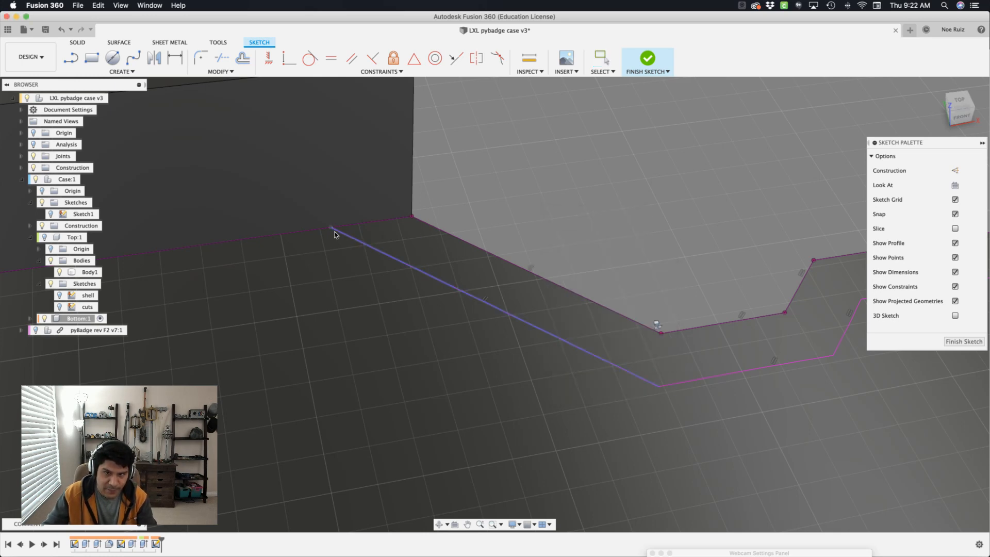
# Step: Project the wall base edge at the other end of the cutout, beside its long straight segment, into the sketch
pyautogui.scroll(-4, 356, 231)
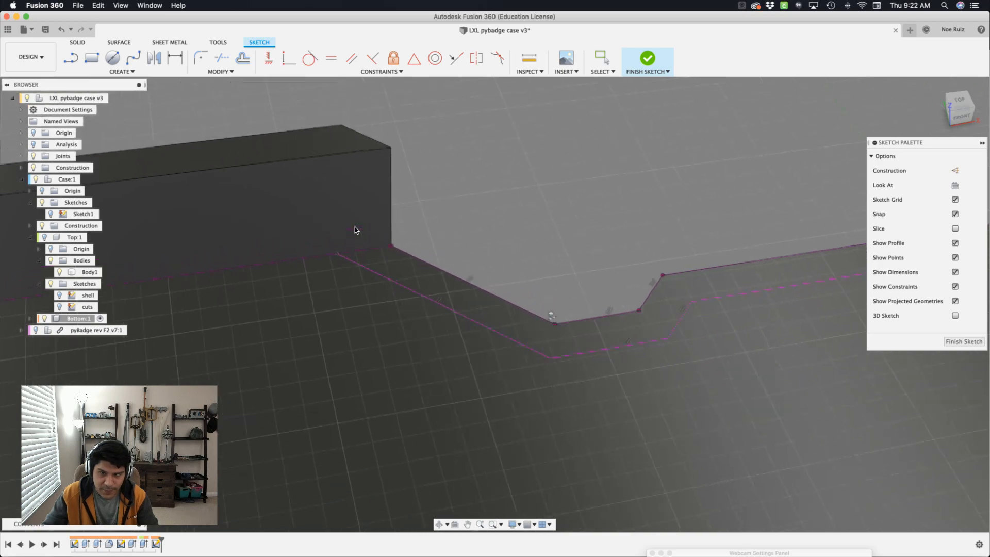
pyautogui.scroll(6, 696, 214)
pyautogui.scroll(4, 692, 217)
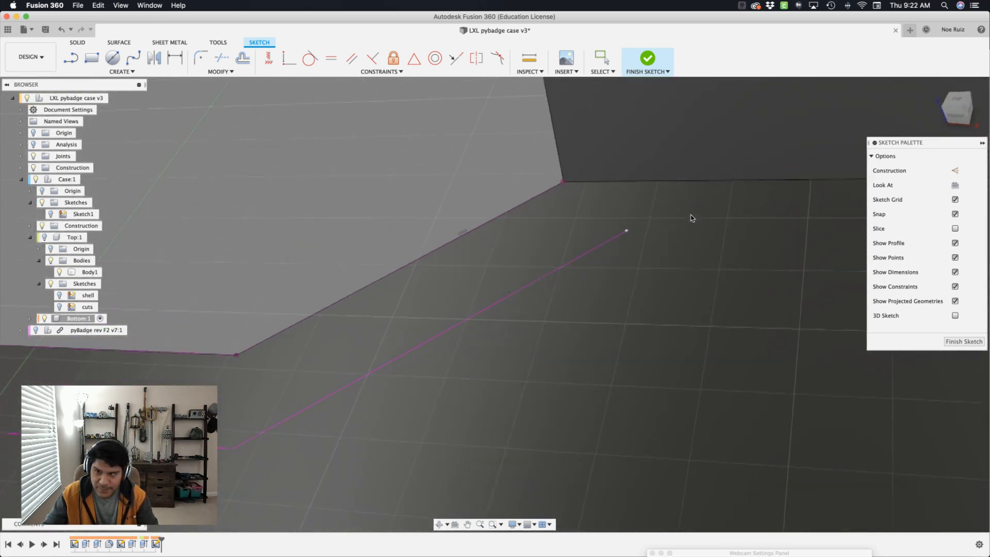
pyautogui.press('s')
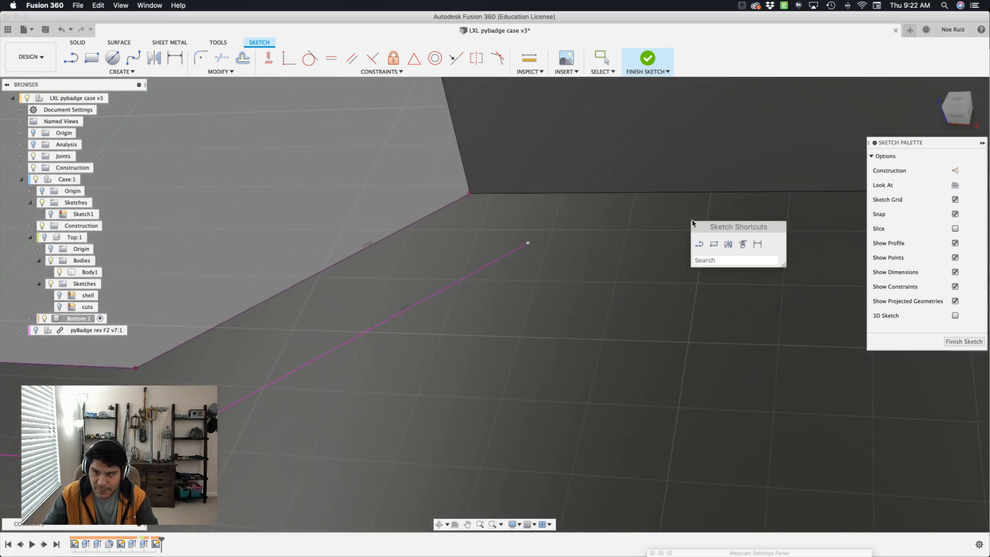
pyautogui.click(743, 245)
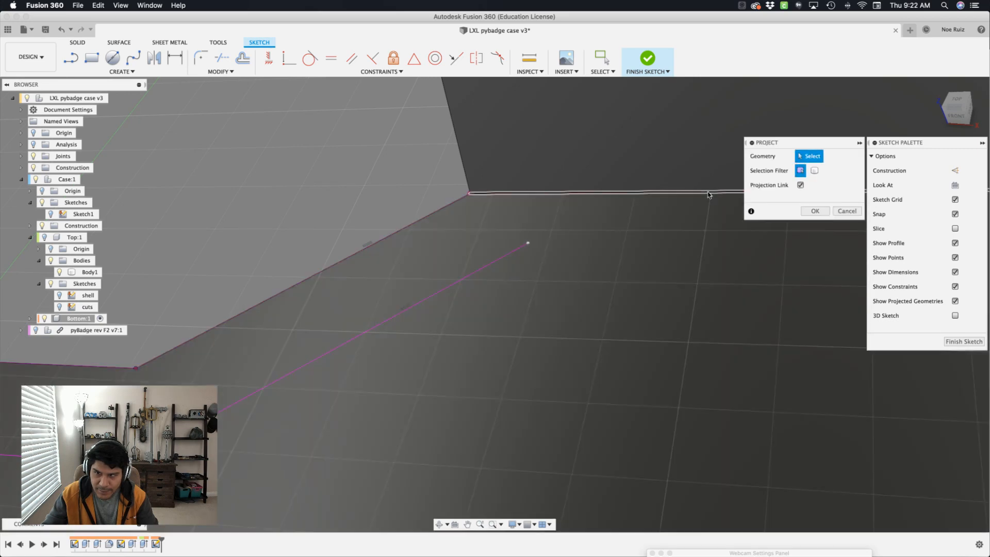
pyautogui.click(709, 194)
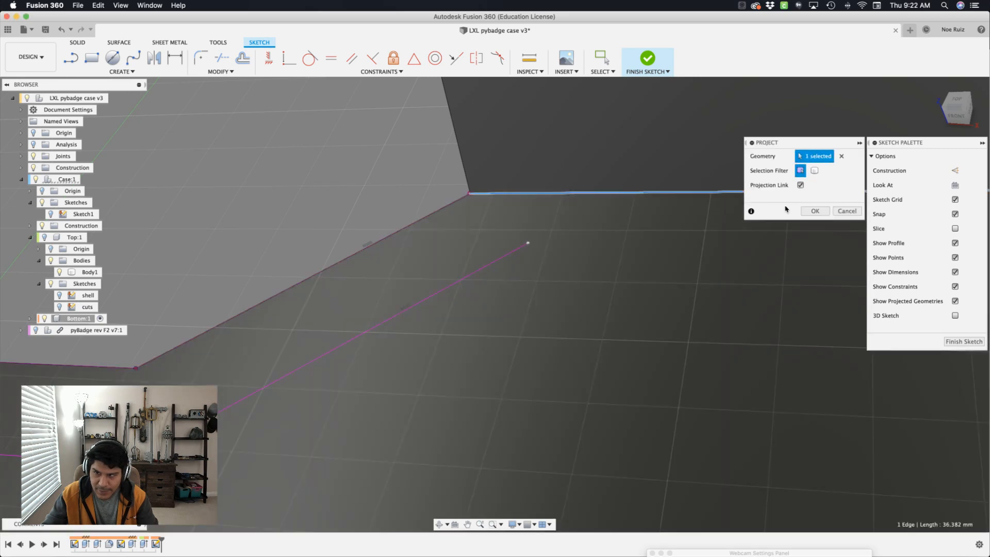
pyautogui.click(813, 211)
# Step: Extend the offset line beside the cutout's long straight segment to the projected wall base edge, closing the wall profile
pyautogui.press('s')
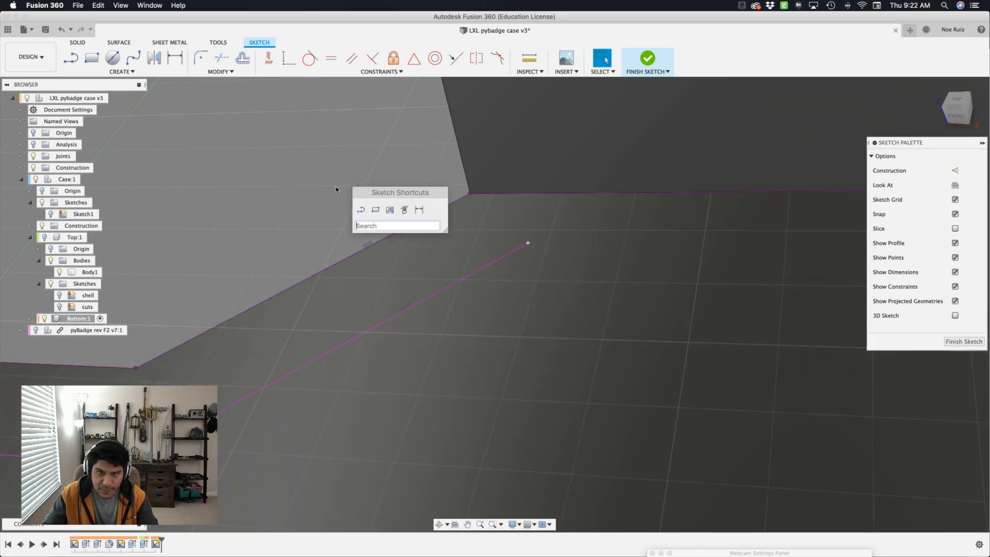
pyautogui.press('Escape')
pyautogui.press('s')
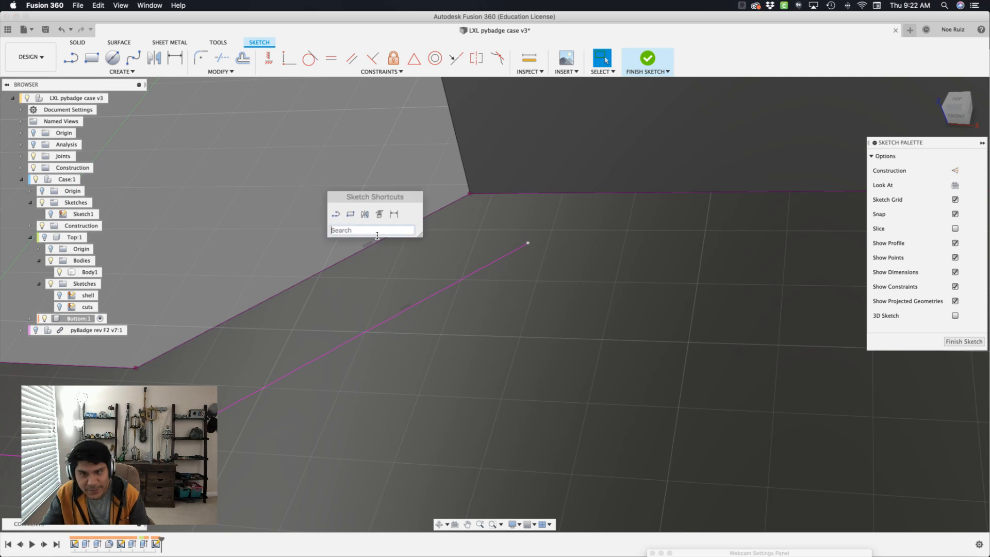
pyautogui.write('ext')
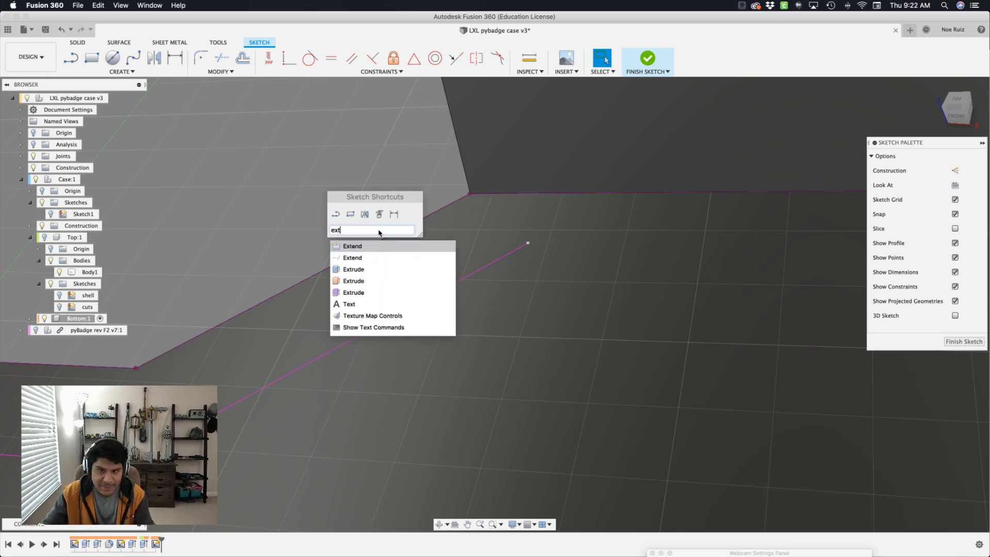
pyautogui.click(380, 257)
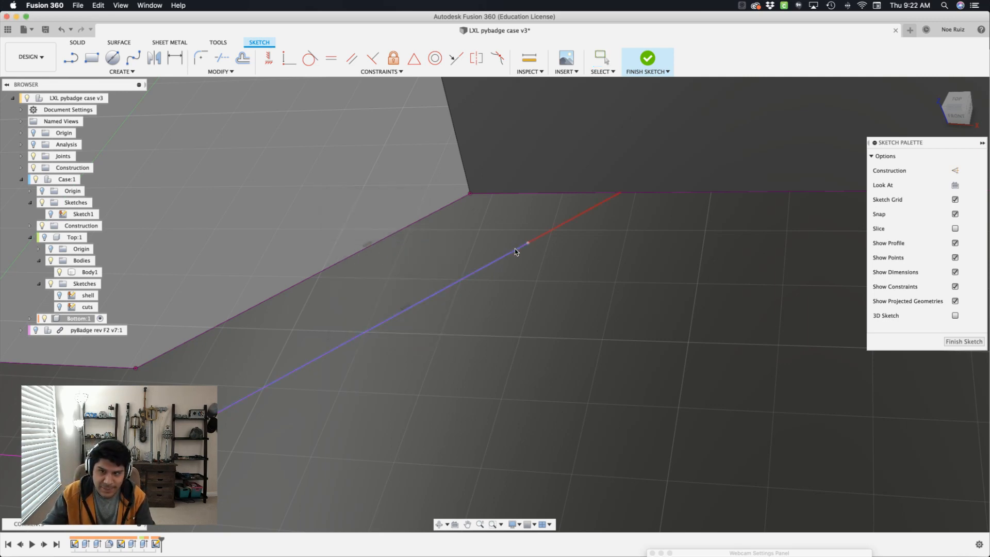
pyautogui.keyDown('shift'); pyautogui.hscroll(-10, 376, 243); pyautogui.keyUp('shift')
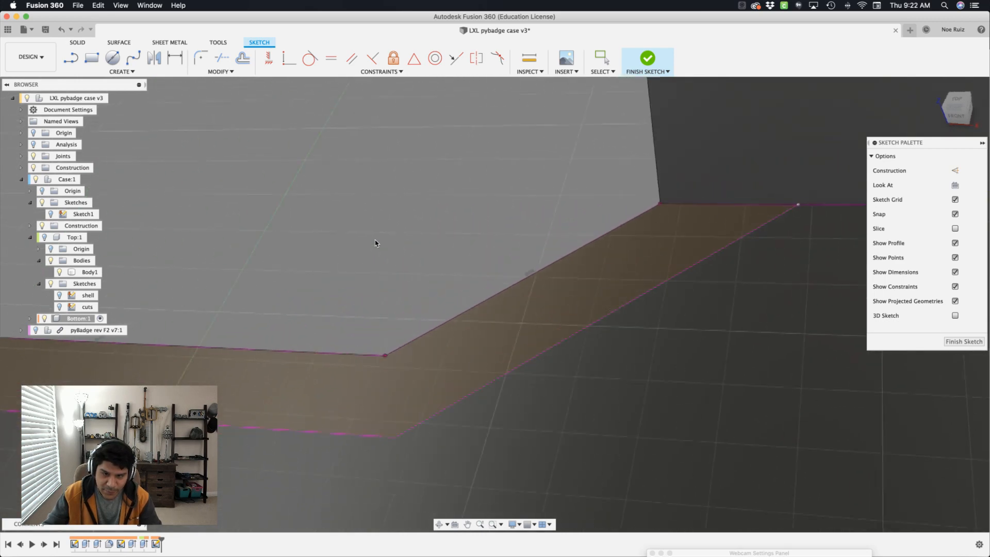
pyautogui.keyDown('shift'); pyautogui.hscroll(-10, 375, 251); pyautogui.keyUp('shift')
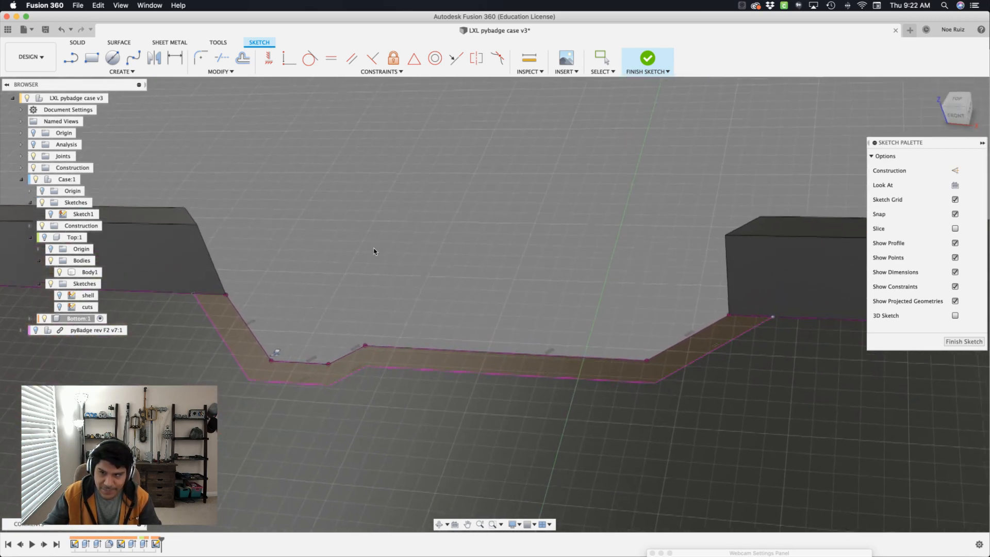
pyautogui.keyDown('shift'); pyautogui.hscroll(-1, 624, 368); pyautogui.keyUp('shift')
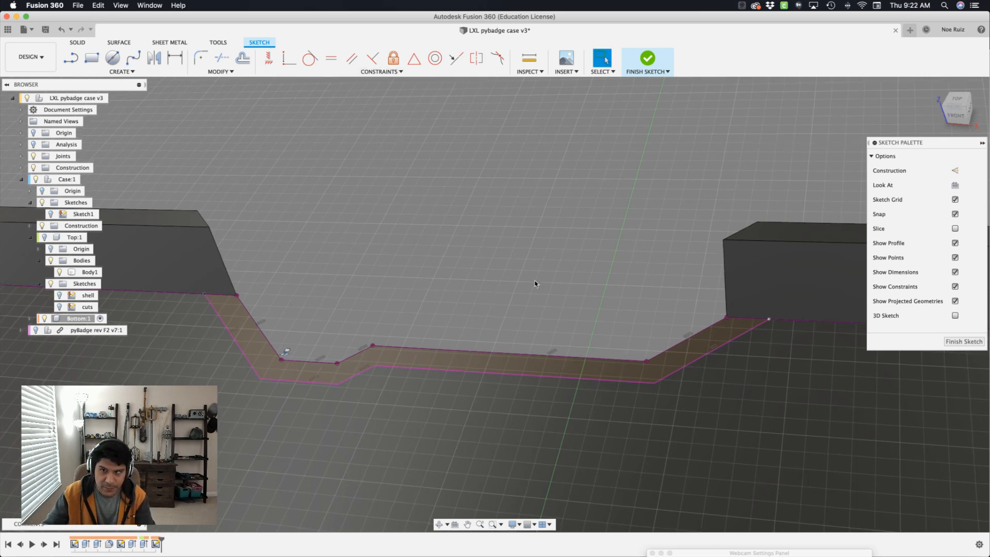
# Step: Show the pyBadge board and extrude the closed wall profile 5 mm upward, joined to the bottom half
pyautogui.click(549, 369)
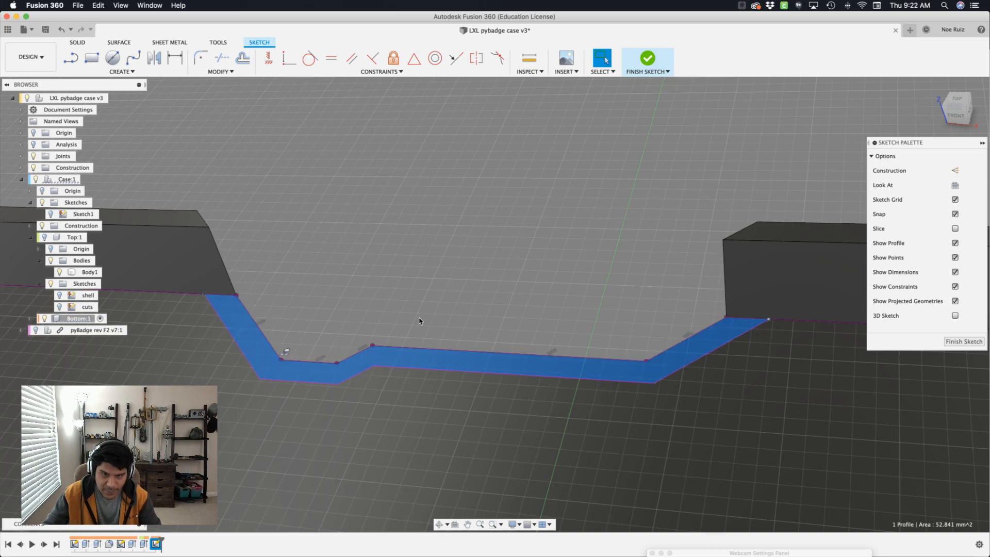
pyautogui.keyDown('shift'); pyautogui.hscroll(-5, 420, 321); pyautogui.keyUp('shift')
pyautogui.keyDown('shift'); pyautogui.hscroll(-15, 419, 321); pyautogui.keyUp('shift')
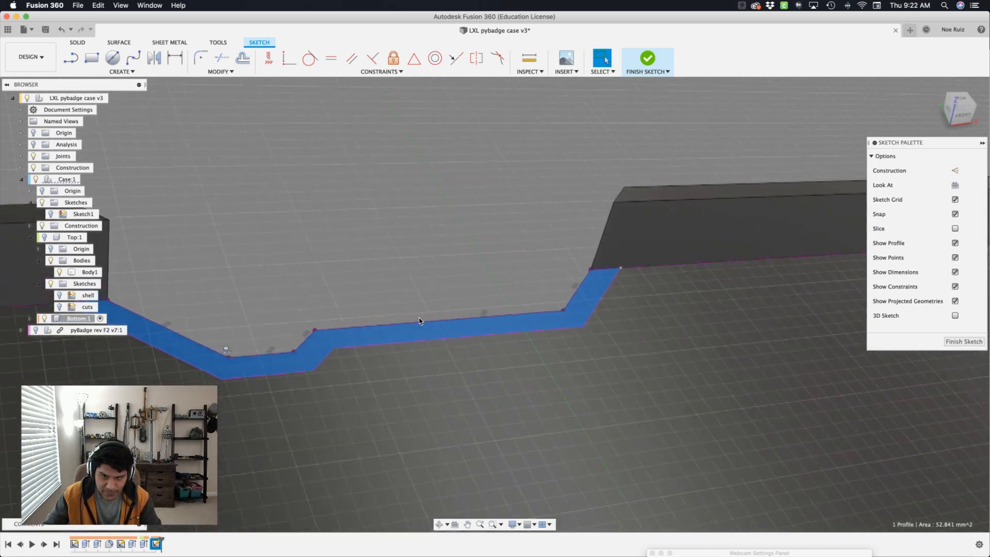
pyautogui.keyDown('shift'); pyautogui.hscroll(-5, 420, 321); pyautogui.keyUp('shift')
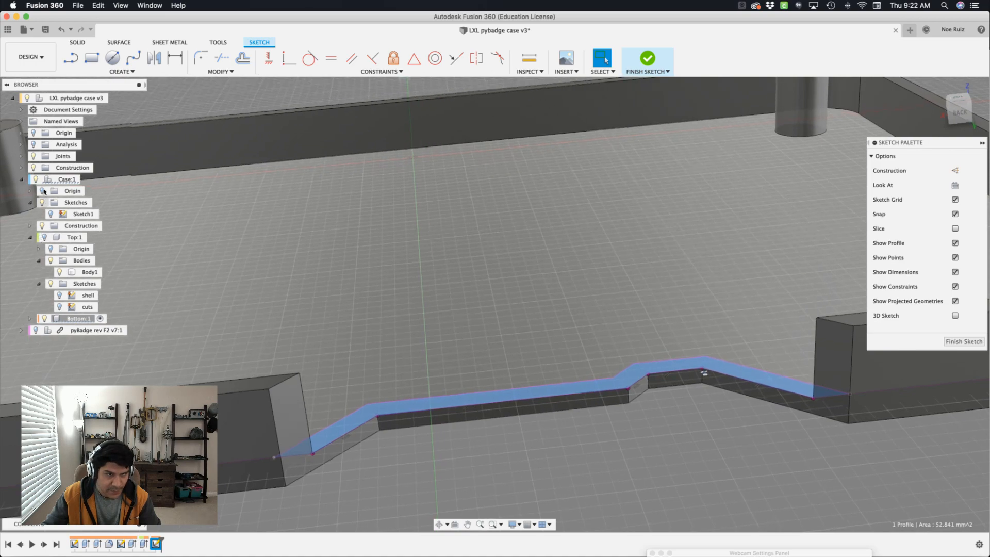
pyautogui.click(50, 225)
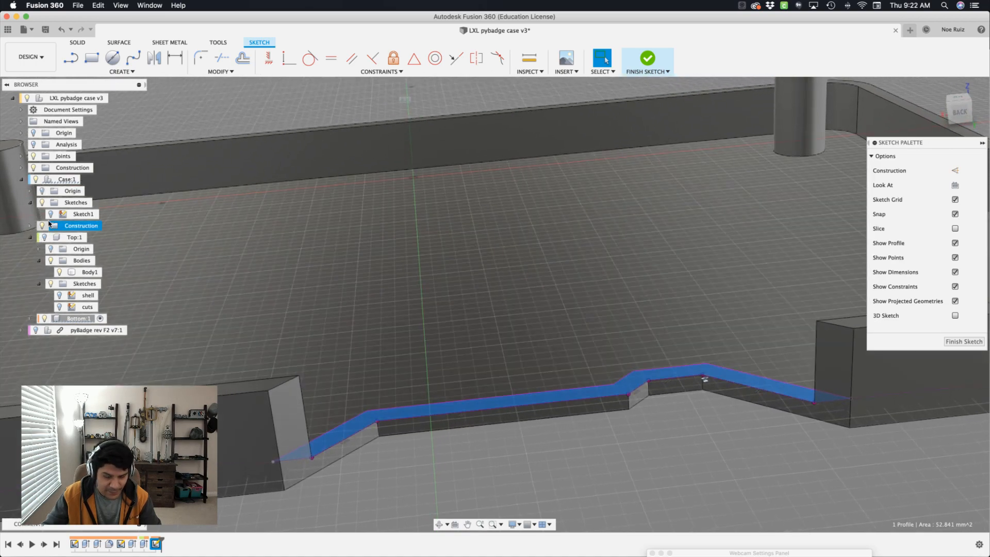
pyautogui.press('e')
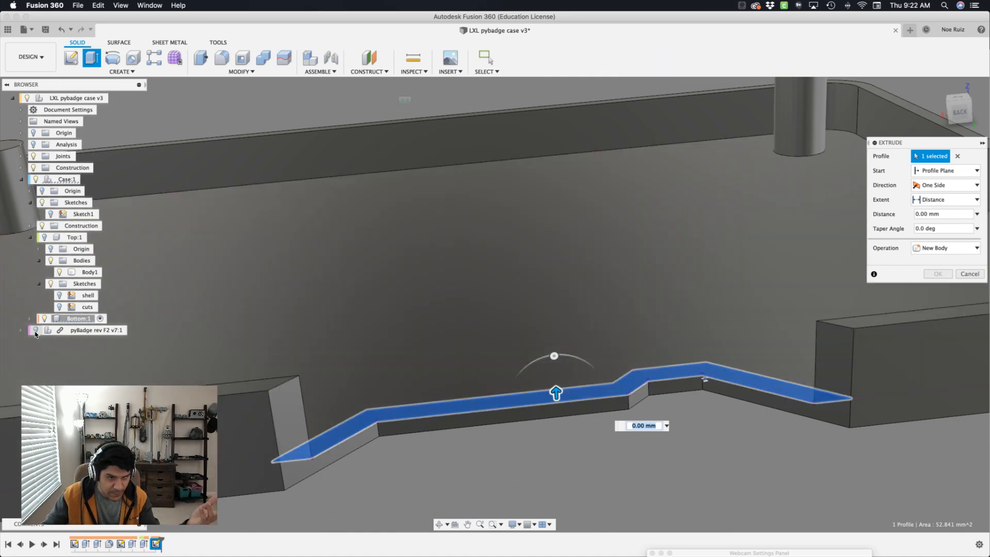
pyautogui.click(36, 331)
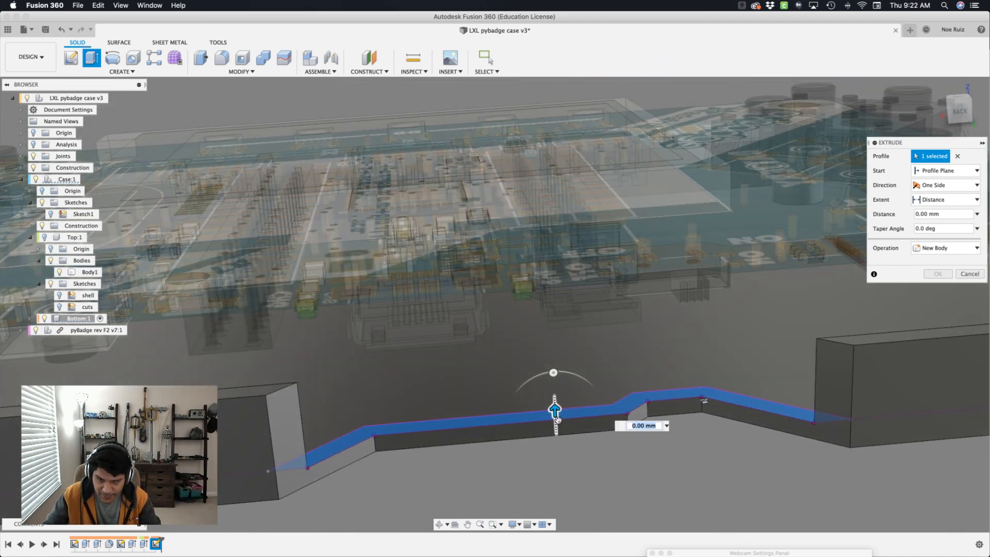
pyautogui.moveTo(555, 420); pyautogui.dragTo(550, 335)
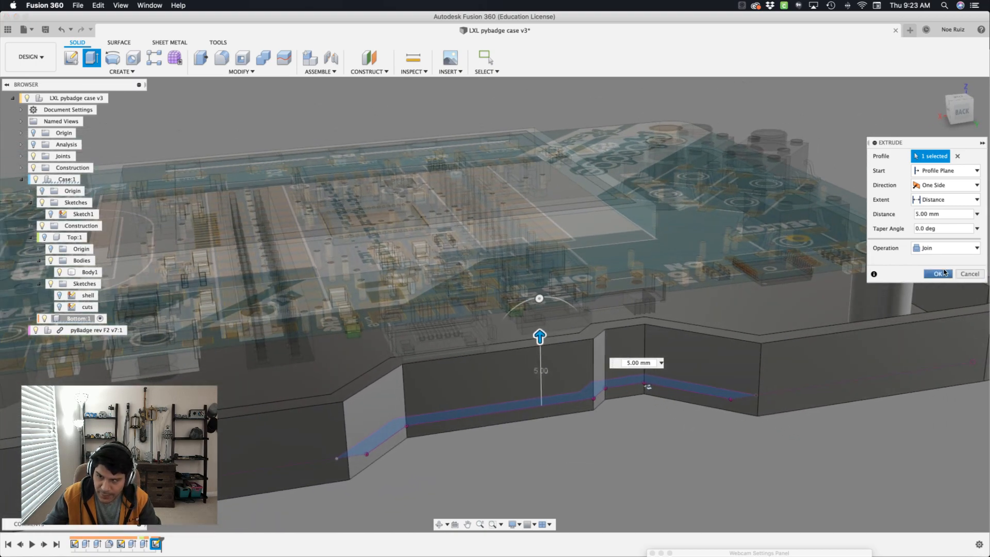
pyautogui.click(937, 274)
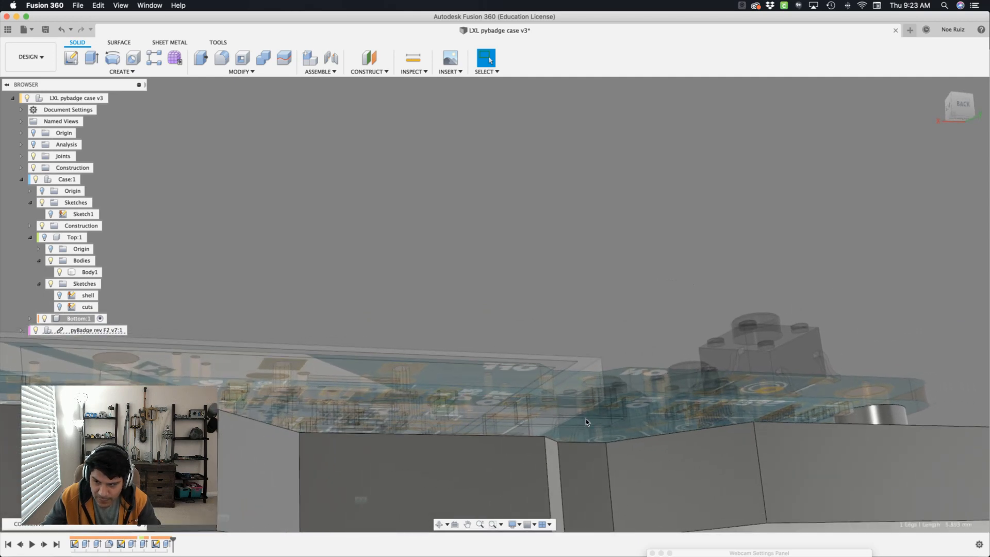
# Step: Start a sketch on the top rim face of the bottom half and project that face into it
pyautogui.keyDown('shift'); pyautogui.moveTo(573, 420); pyautogui.dragTo(573, 471, button='middle'); pyautogui.keyUp('shift')
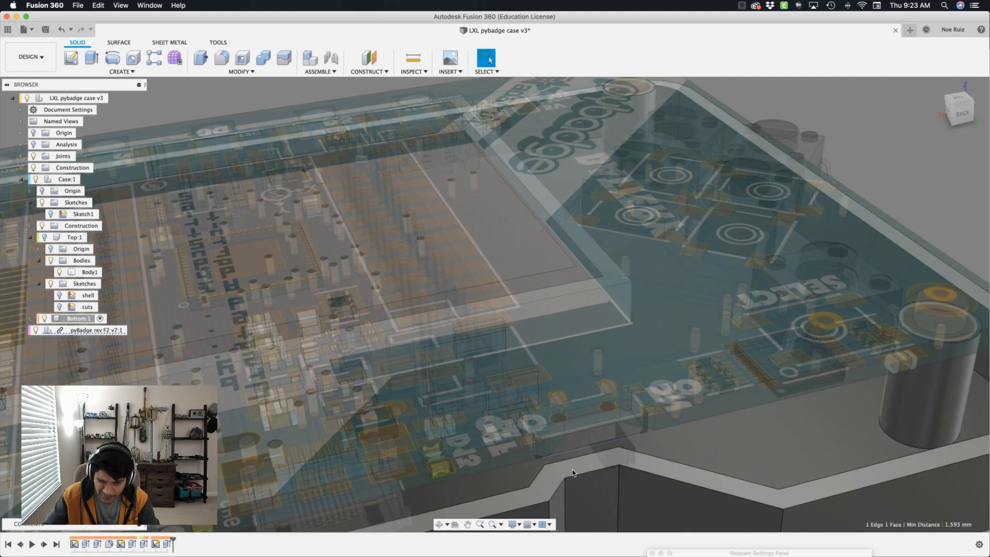
pyautogui.keyDown('shift'); pyautogui.click(573, 473); pyautogui.keyUp('shift')
pyautogui.scroll(-5, 573, 472)
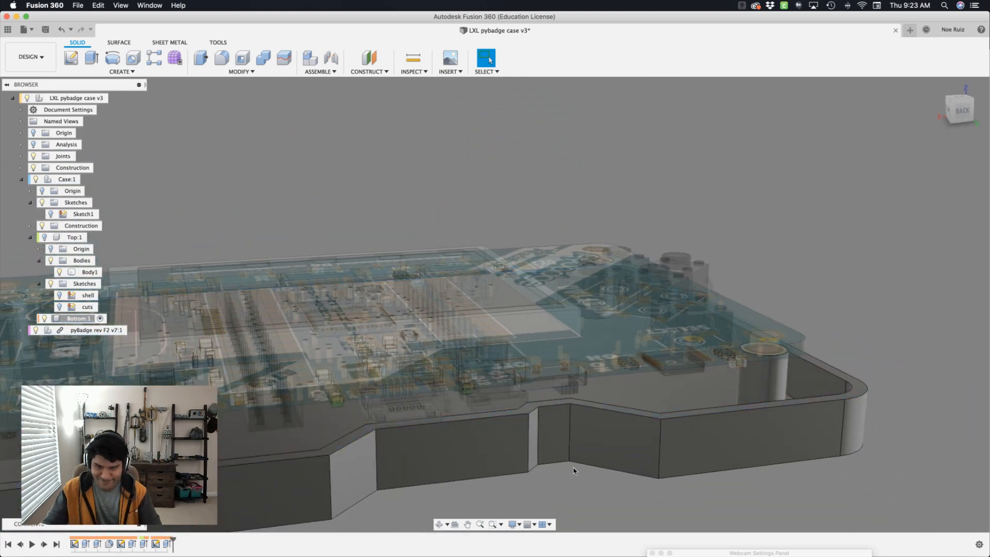
pyautogui.keyDown('shift'); pyautogui.moveTo(574, 471); pyautogui.dragTo(492, 402, button='middle'); pyautogui.keyUp('shift')
pyautogui.scroll(5, 491, 402)
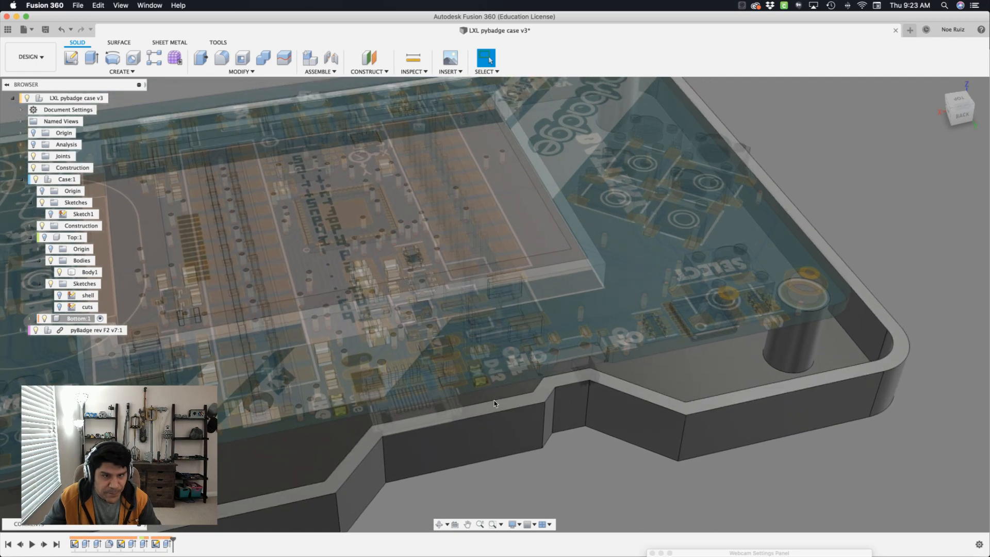
pyautogui.scroll(1, 494, 404)
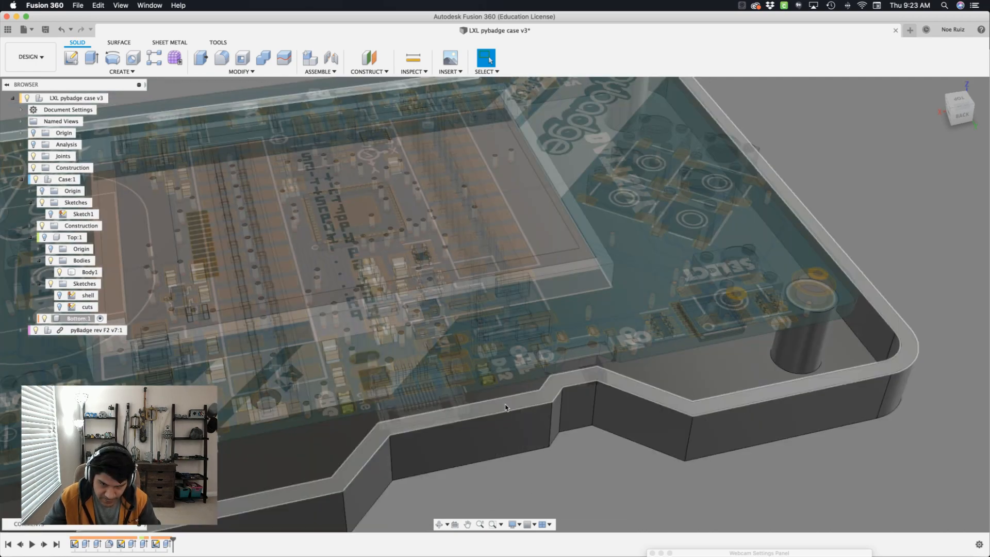
pyautogui.click(523, 402)
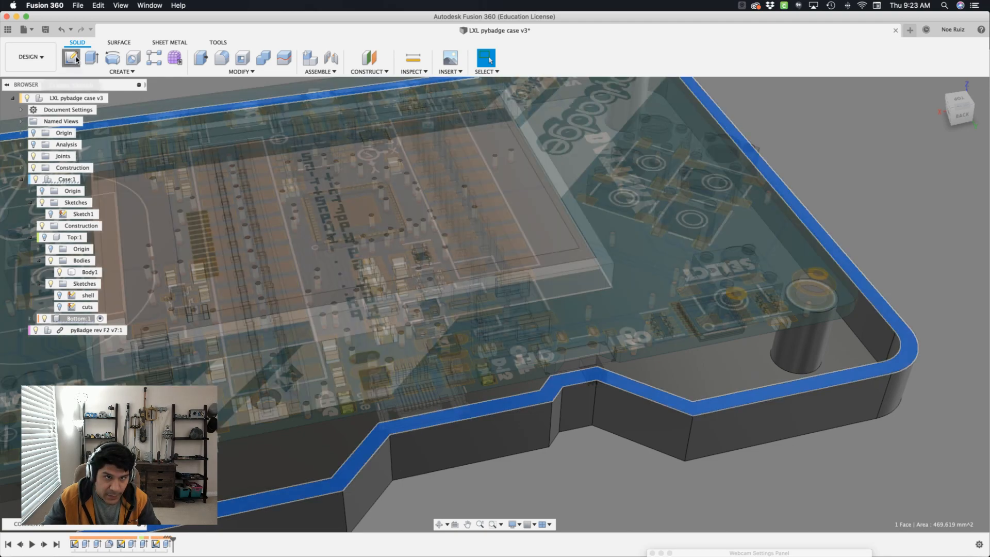
pyautogui.click(76, 60)
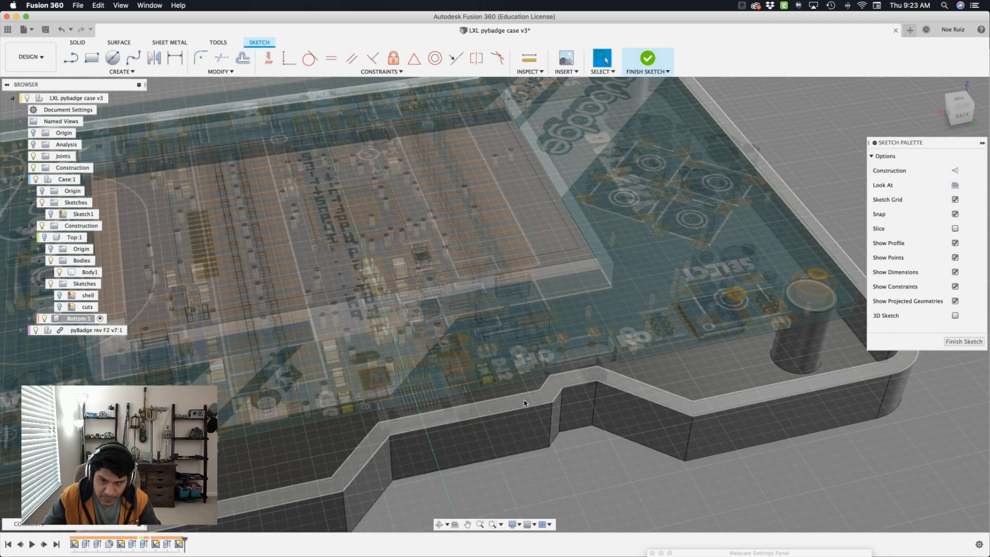
pyautogui.click(525, 403)
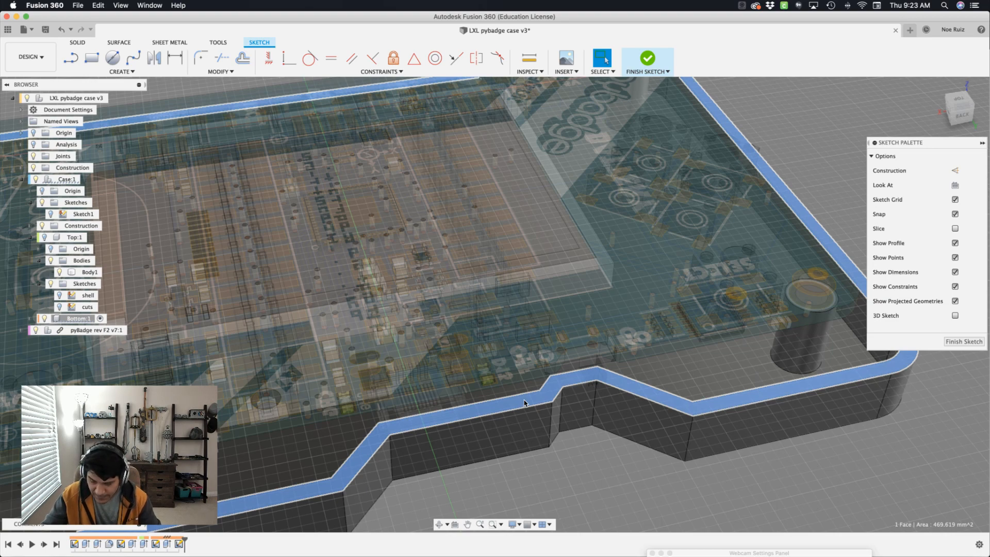
pyautogui.press('p')
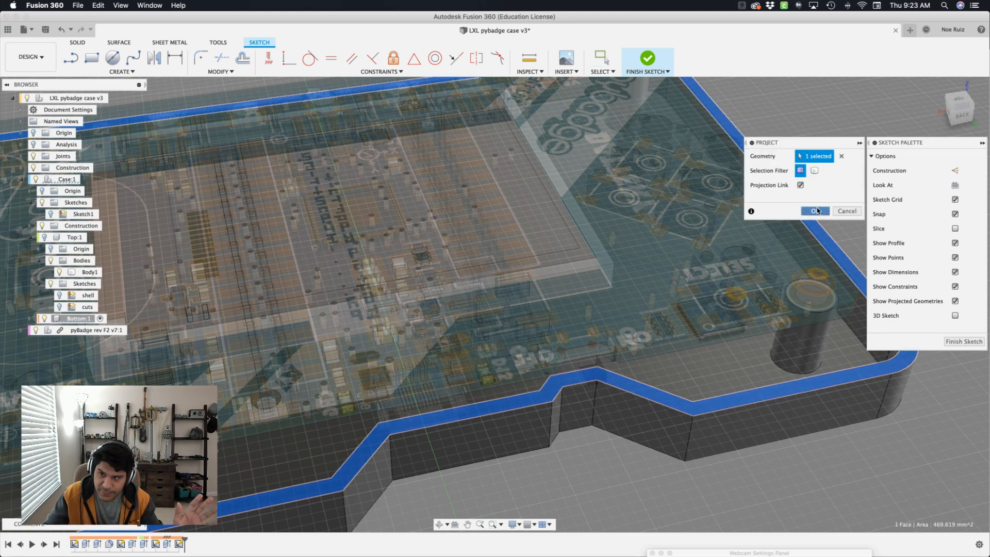
pyautogui.click(816, 211)
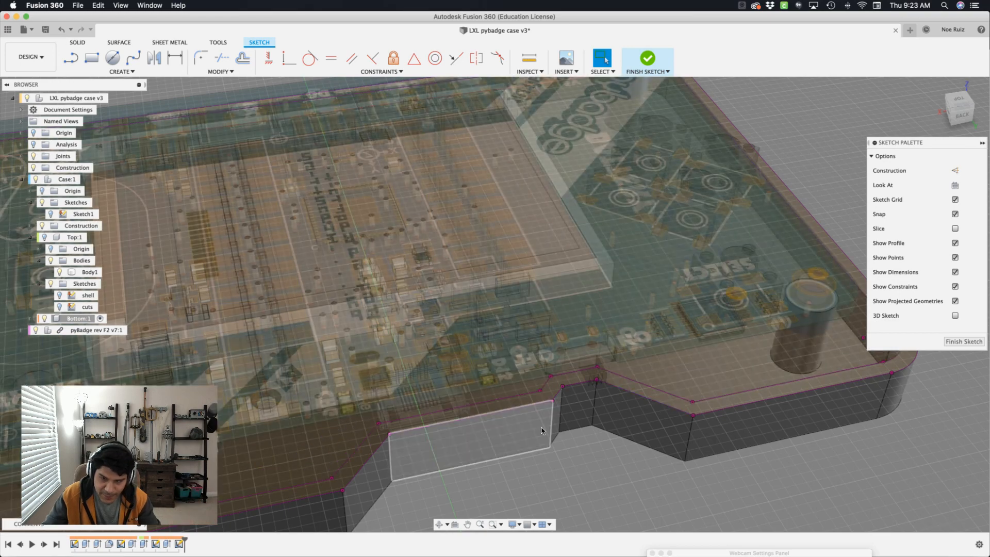
# Step: Draw a 1.5 mm line perpendicularly across the rim on the cutout's long straight segment and dimension it from the nearby inner corner point
pyautogui.press('l')
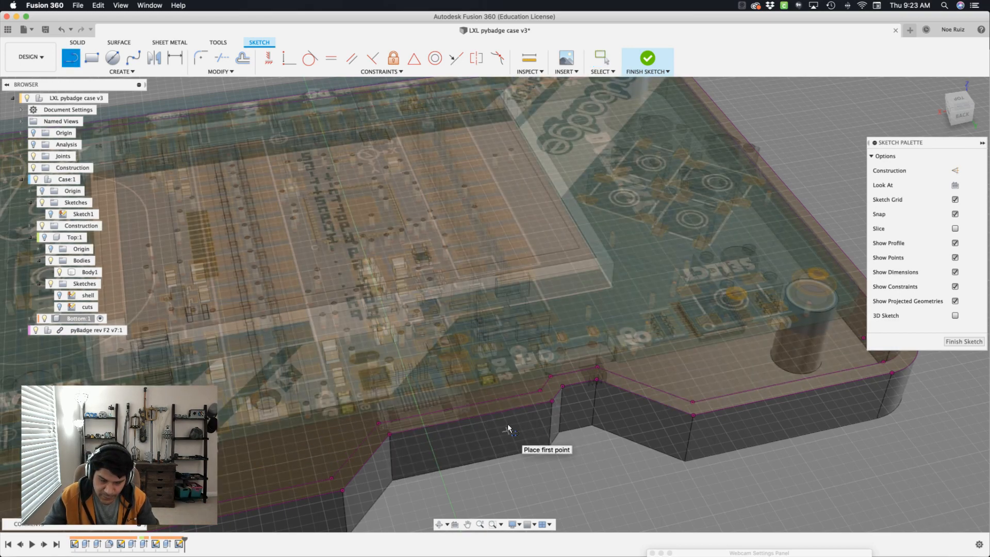
pyautogui.scroll(3, 508, 426)
pyautogui.scroll(5, 507, 426)
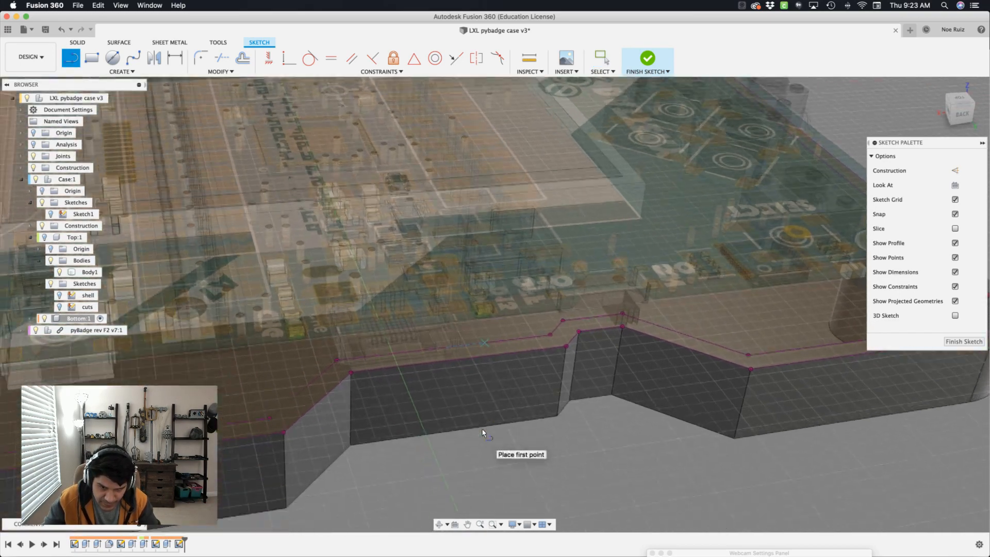
pyautogui.scroll(1, 476, 310)
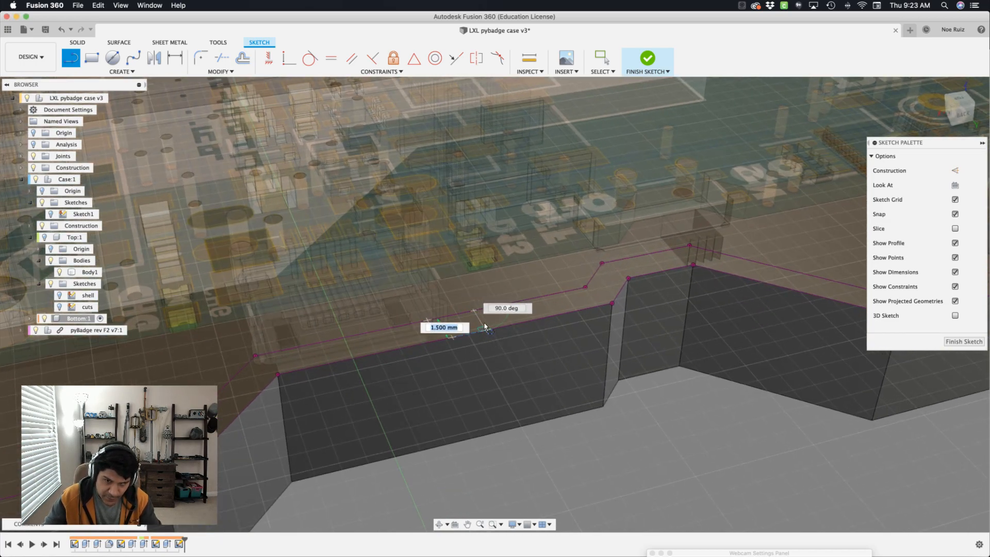
pyautogui.press('d')
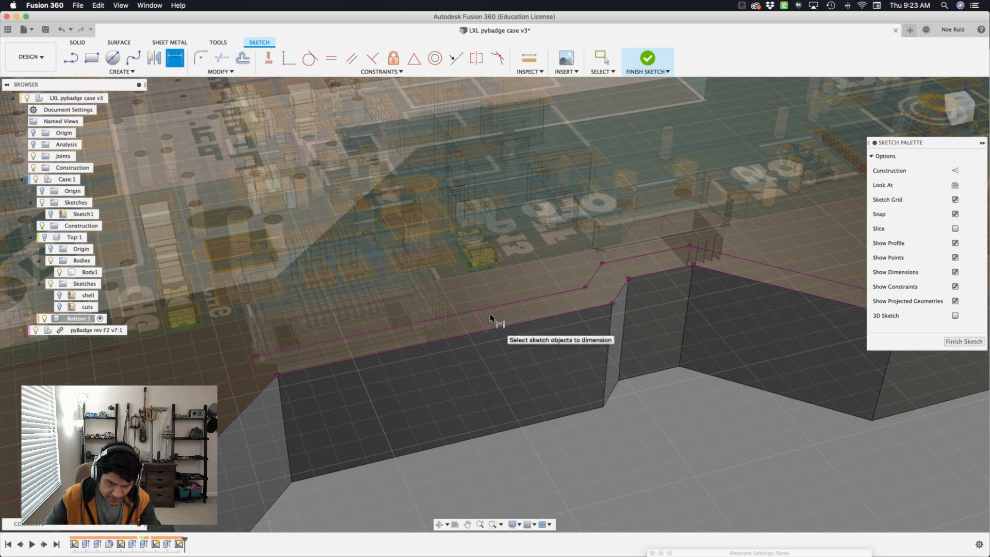
pyautogui.click(480, 317)
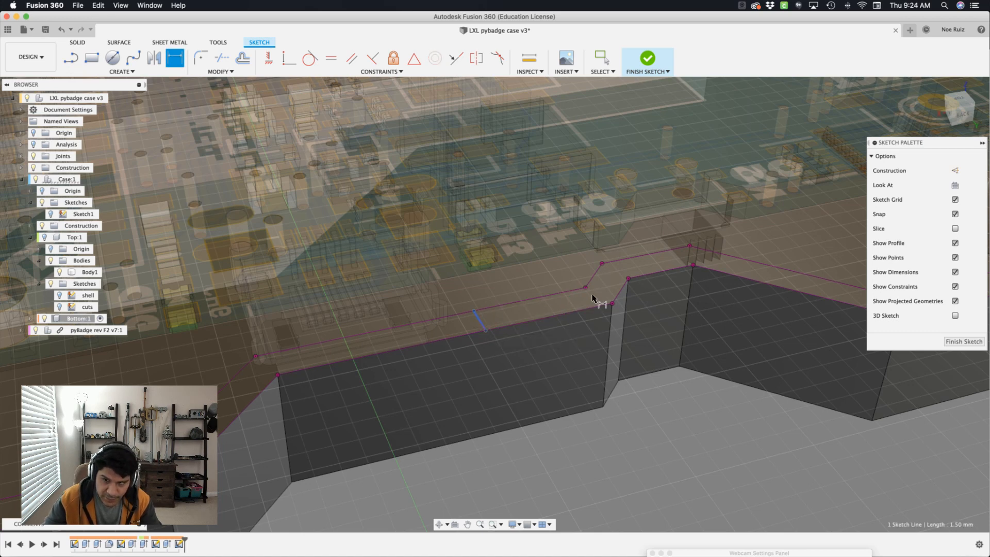
pyautogui.click(585, 287)
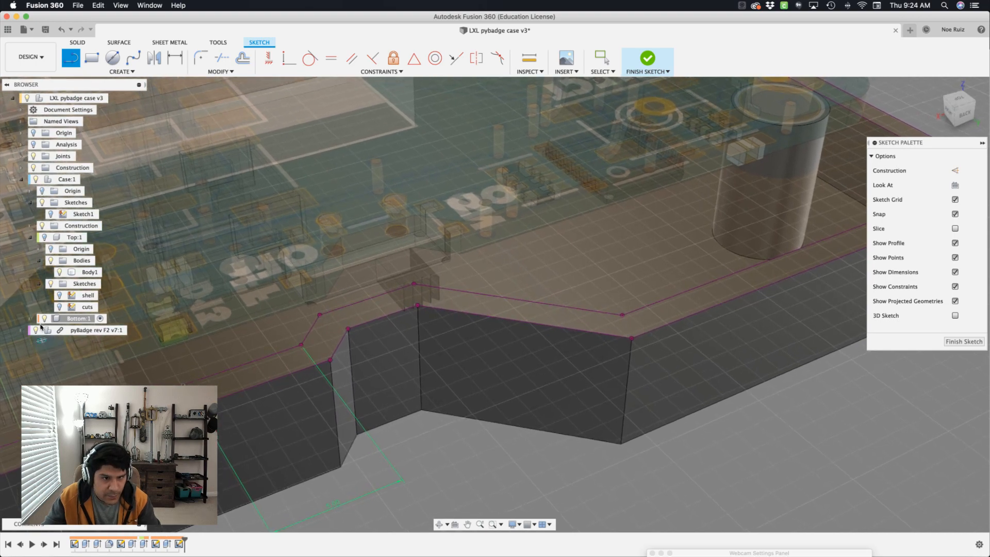
# Step: Draw a line joining the inner and outer rim corners at the cutout end nearest the standoff, checking its placement against the Top component
pyautogui.click(45, 237)
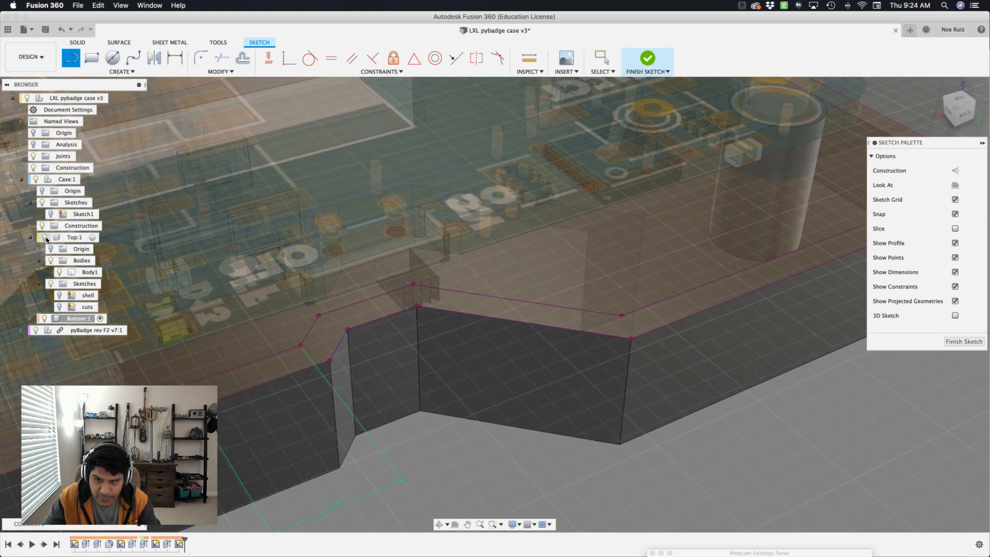
pyautogui.click(45, 238)
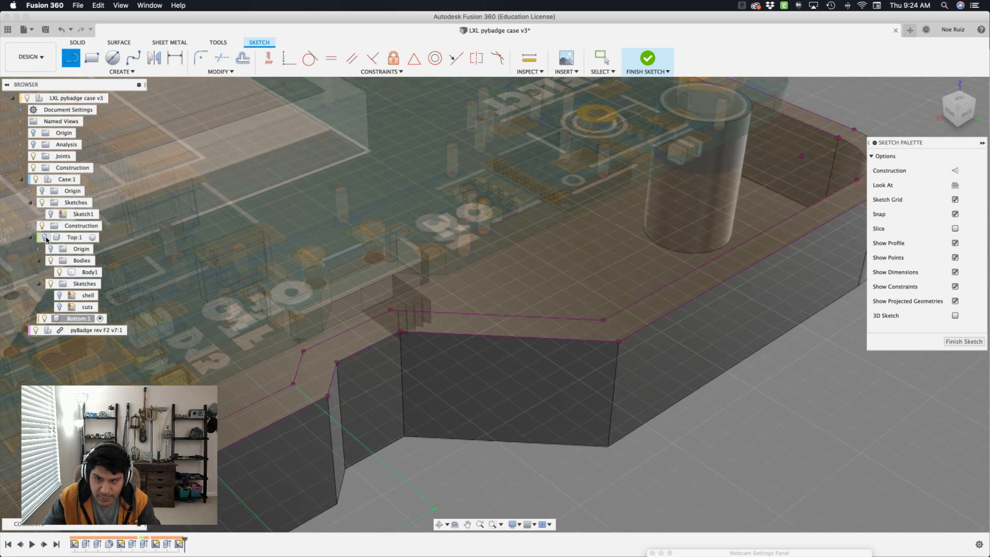
pyautogui.click(619, 346)
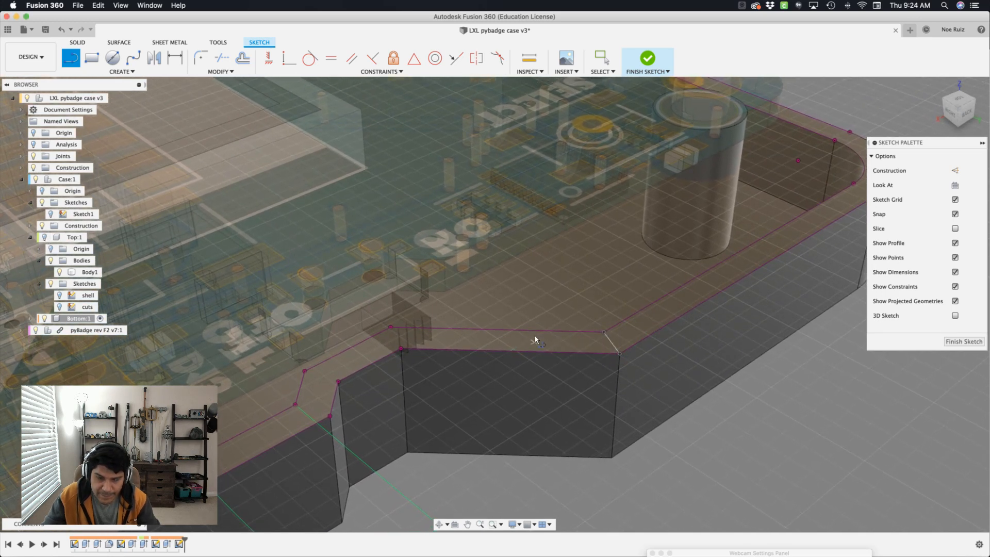
pyautogui.click(45, 241)
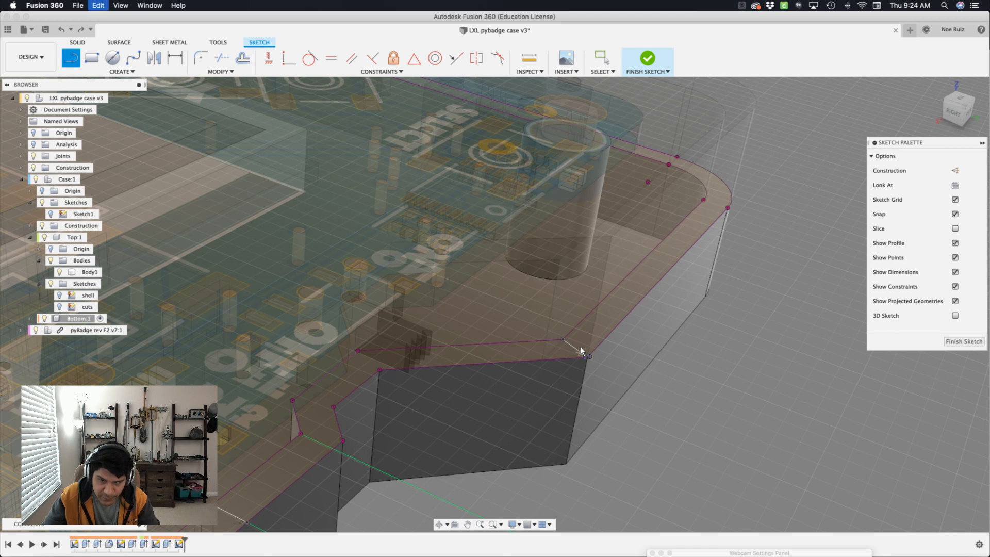
pyautogui.press('Escape')
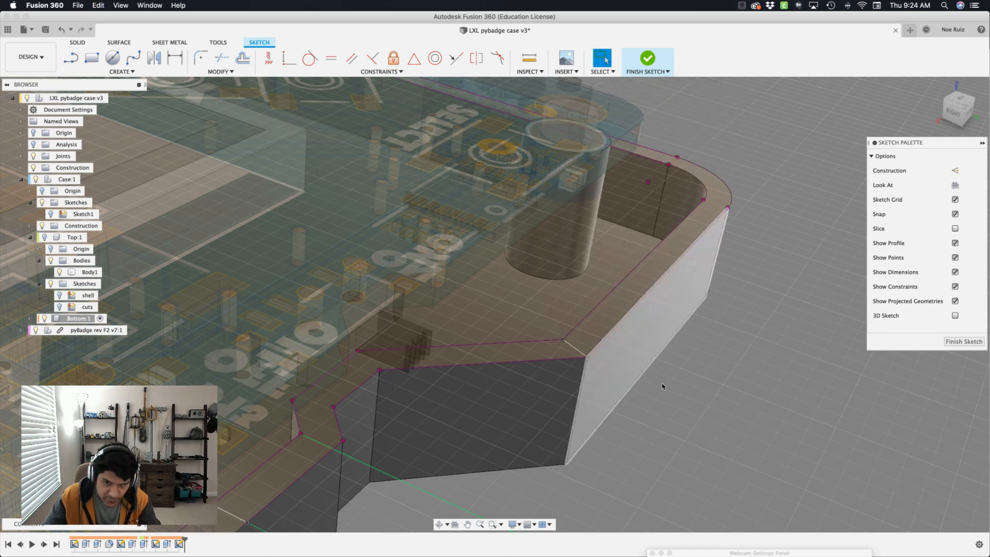
# Step: Draw a line from the cutout's inner rim corner across to the outer edge and extrude the enclosed rim profile by shell, joined
pyautogui.press('l')
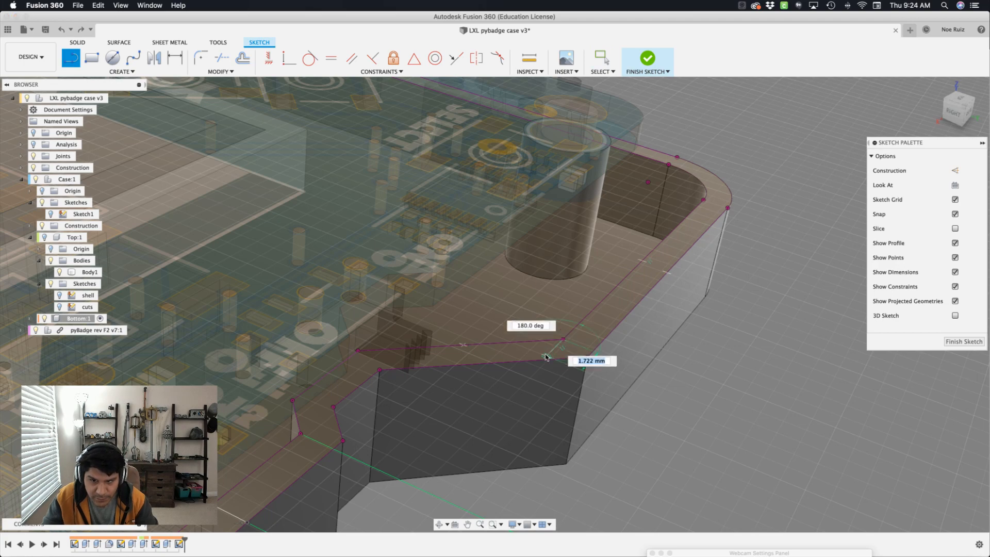
pyautogui.keyDown('shift'); pyautogui.moveTo(615, 366); pyautogui.dragTo(564, 388, button='middle'); pyautogui.keyUp('shift')
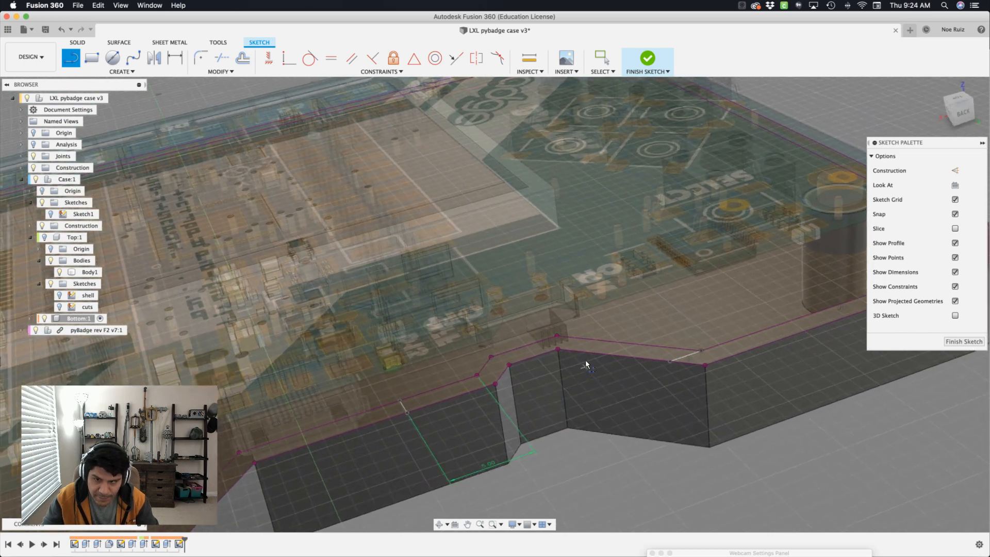
pyautogui.press('e')
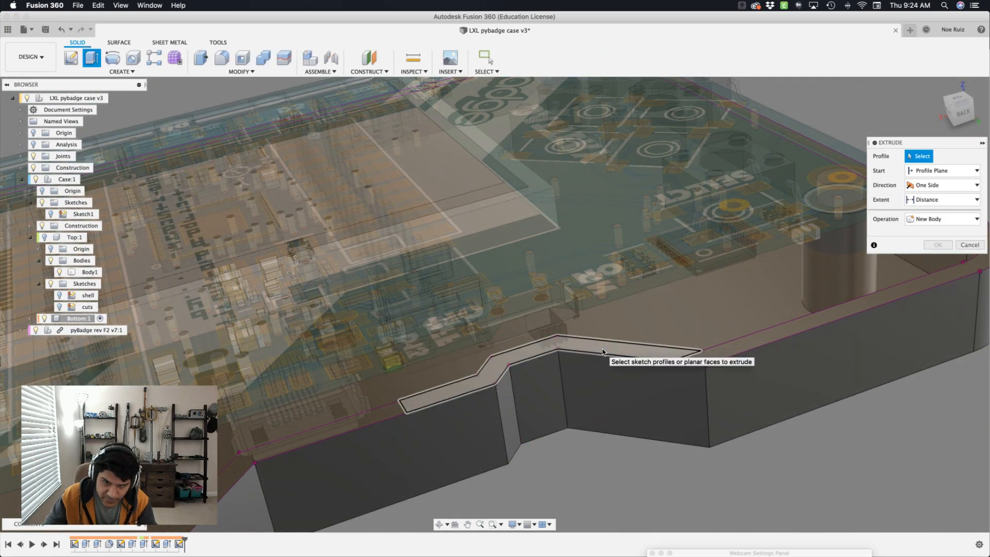
pyautogui.click(603, 352)
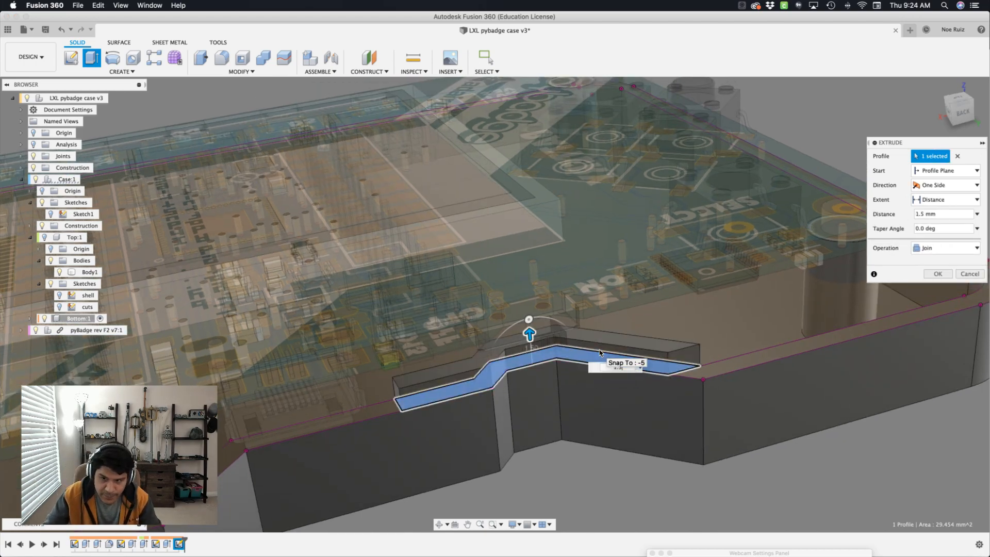
pyautogui.write('mm')
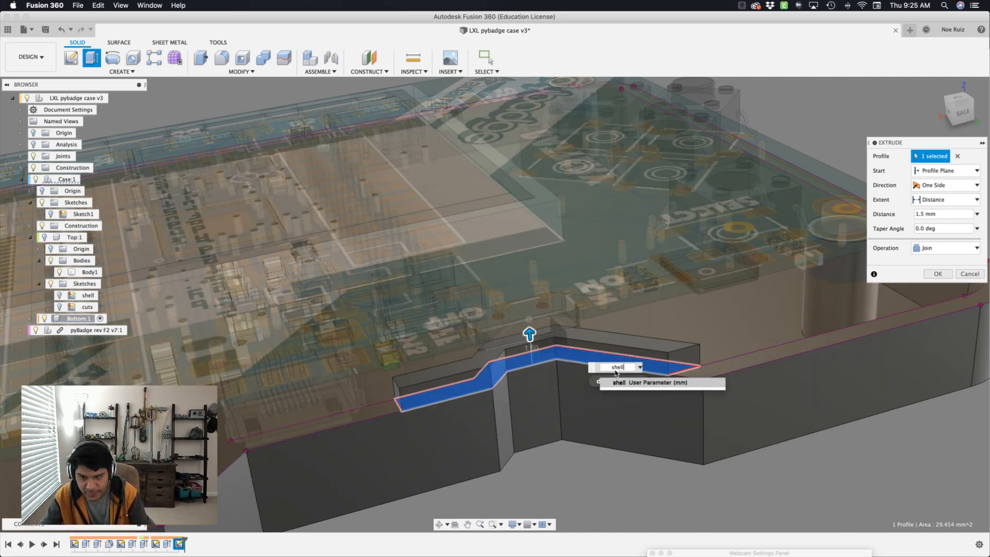
pyautogui.press('Return')
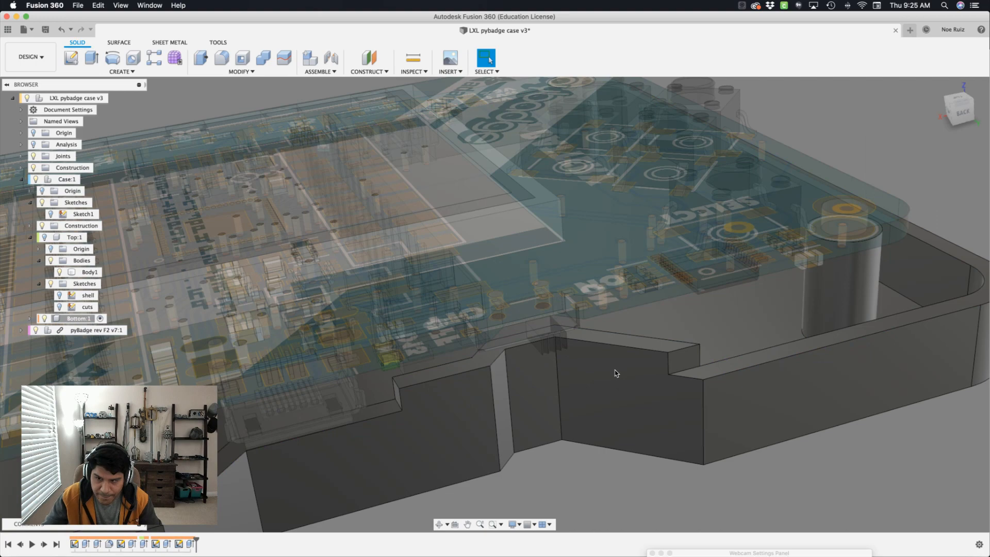
# Step: Chamfer the two step edges at the ends of the raised rim section with equal distance set to shell
pyautogui.keyDown('shift'); pyautogui.scroll(-10, 615, 369); pyautogui.keyUp('shift')
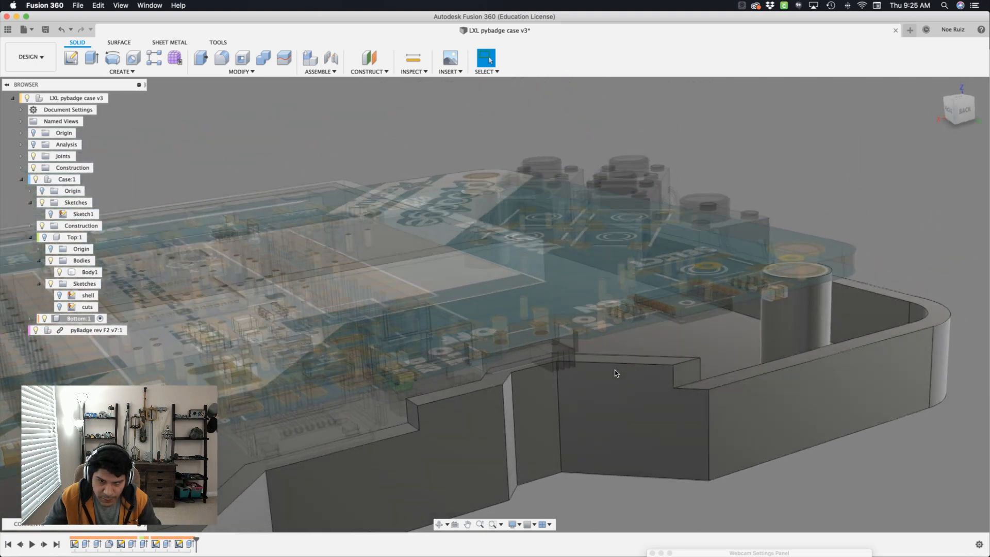
pyautogui.keyDown('shift'); pyautogui.scroll(10, 615, 372); pyautogui.keyUp('shift')
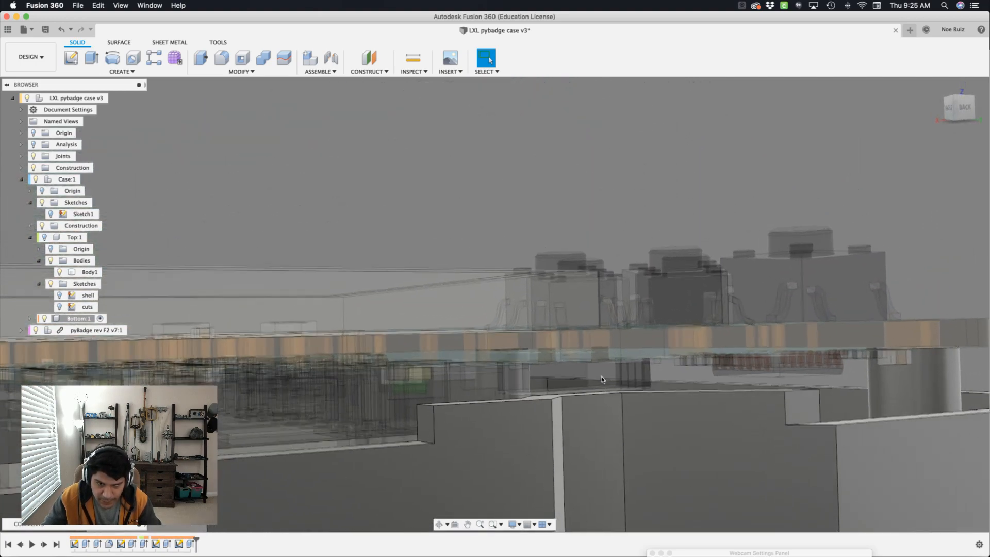
pyautogui.scroll(-5, 624, 385)
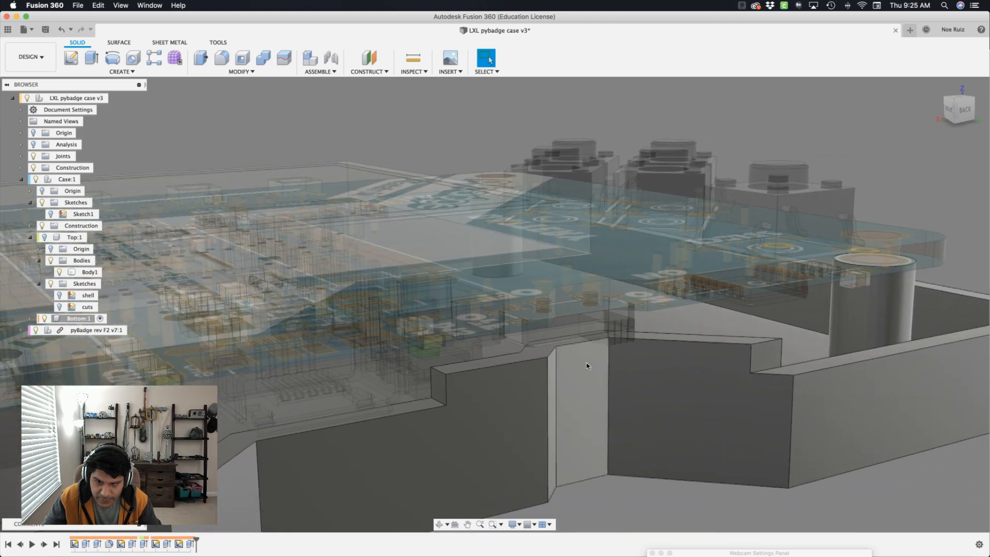
pyautogui.keyDown('shift'); pyautogui.scroll(5, 577, 366); pyautogui.keyUp('shift')
pyautogui.keyDown('shift'); pyautogui.scroll(4, 572, 382); pyautogui.keyUp('shift')
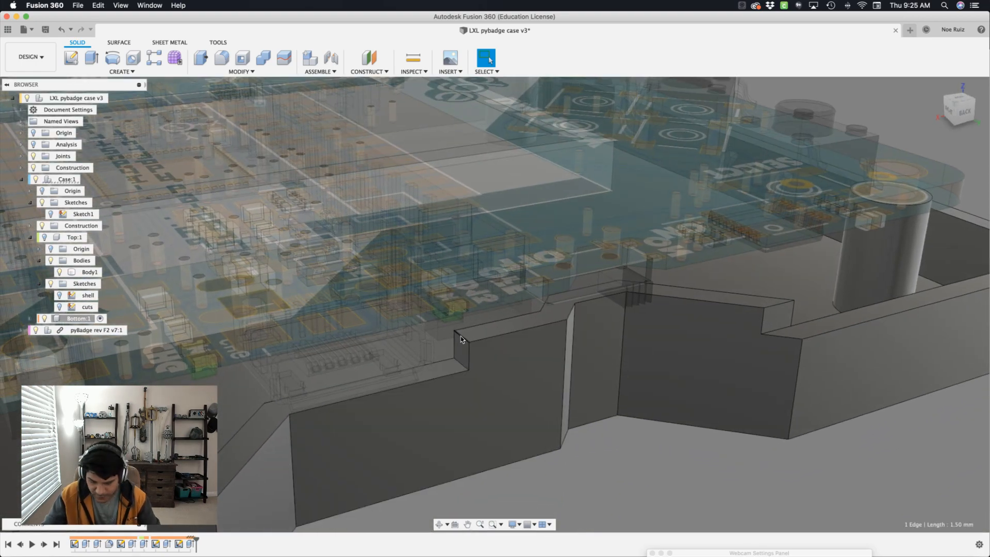
pyautogui.write('scha')
pyautogui.press('Return')
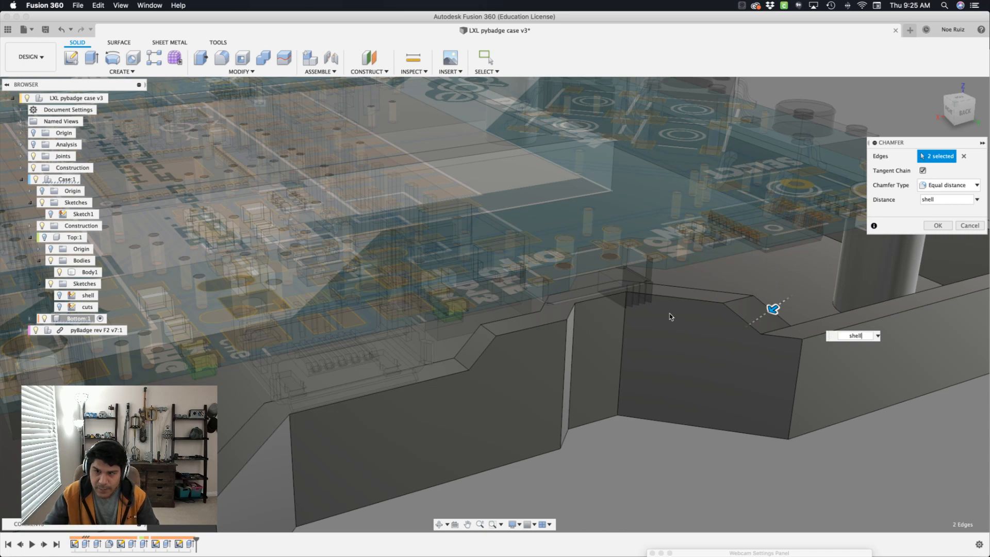
pyautogui.press('Return')
pyautogui.scroll(-3, 671, 317)
pyautogui.keyDown('shift'); pyautogui.moveTo(671, 317); pyautogui.dragTo(606, 324, button='middle'); pyautogui.keyUp('shift')
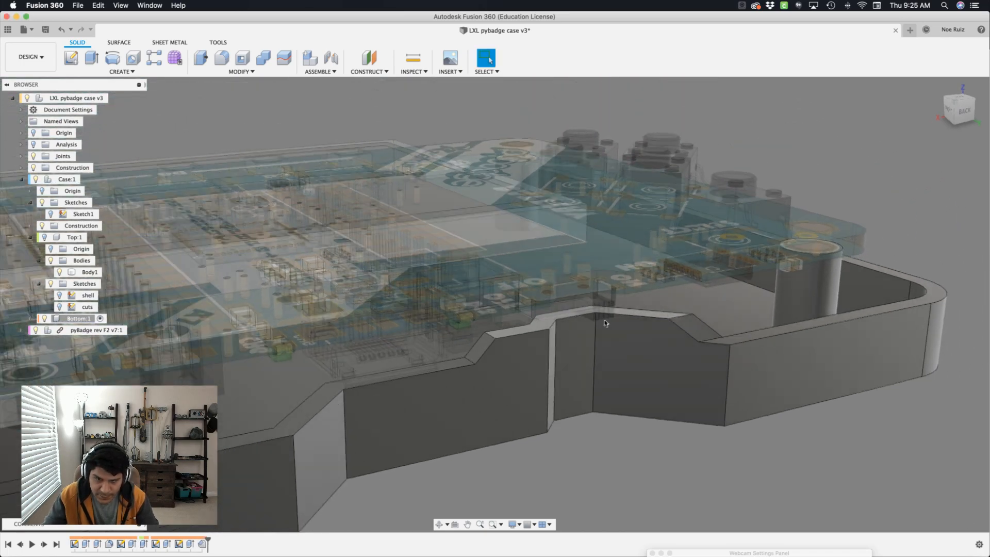
pyautogui.scroll(-1, 606, 324)
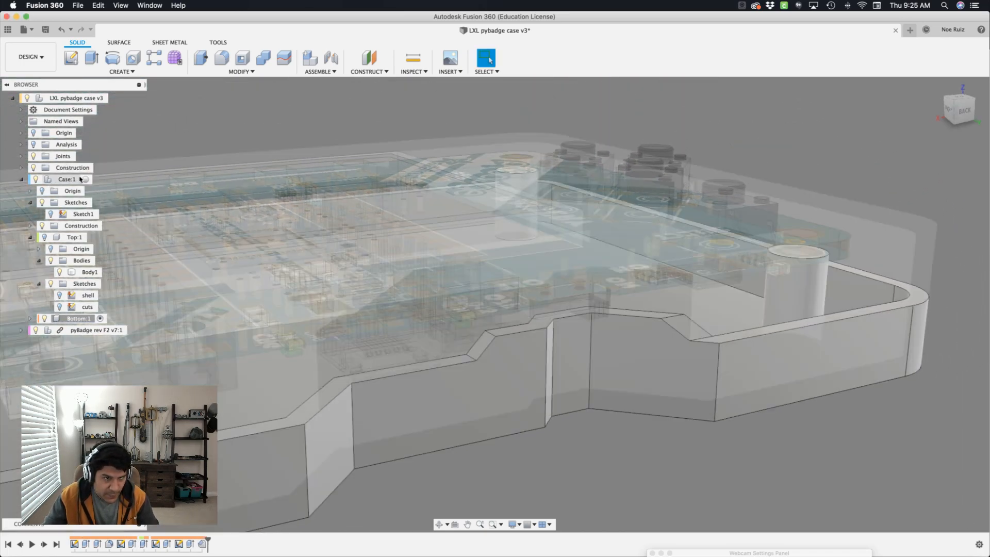
# Step: Activate the top-level pybadge case component and examine the raised wall's clearance to the board, switch and USB port
pyautogui.doubleClick(67, 179)
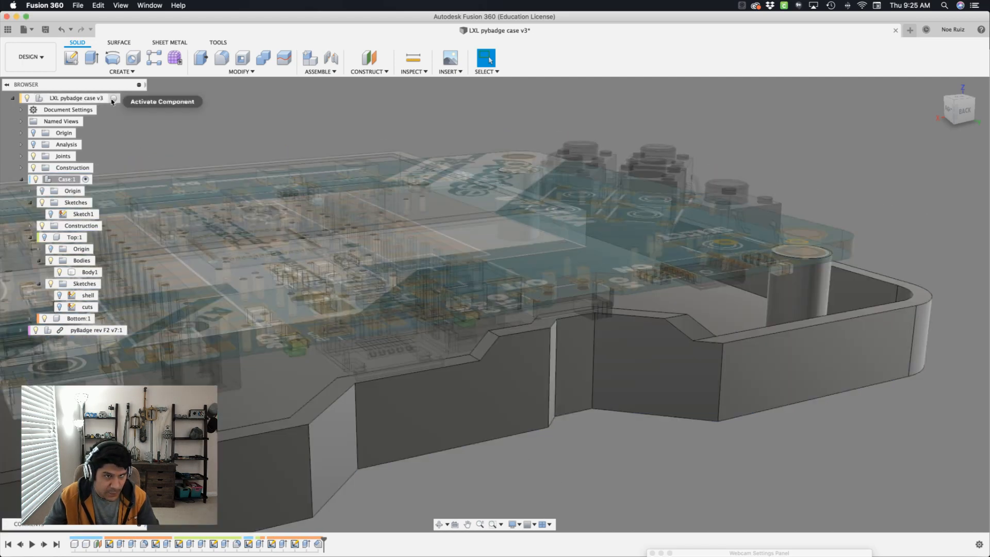
pyautogui.click(114, 98)
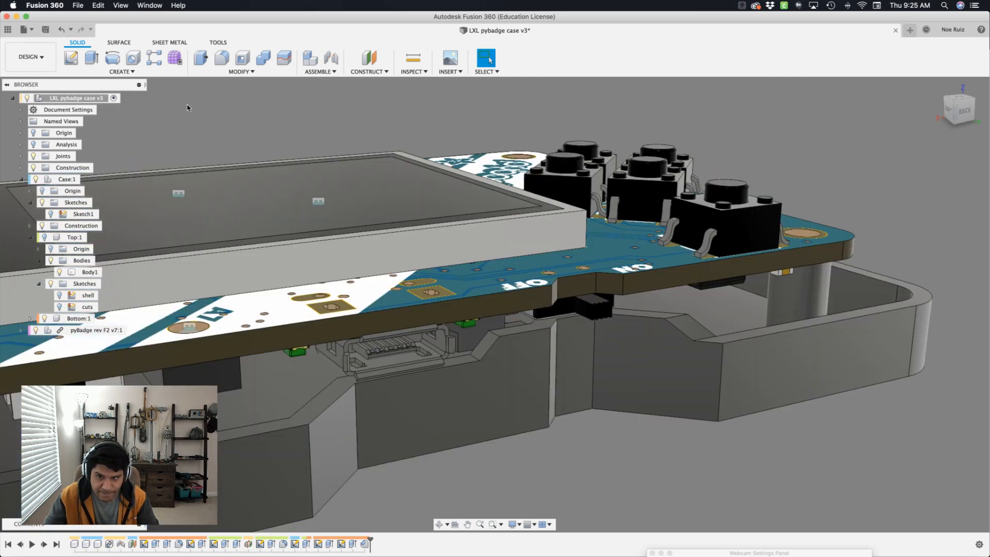
pyautogui.keyDown('shift'); pyautogui.scroll(-5, 188, 108); pyautogui.keyUp('shift')
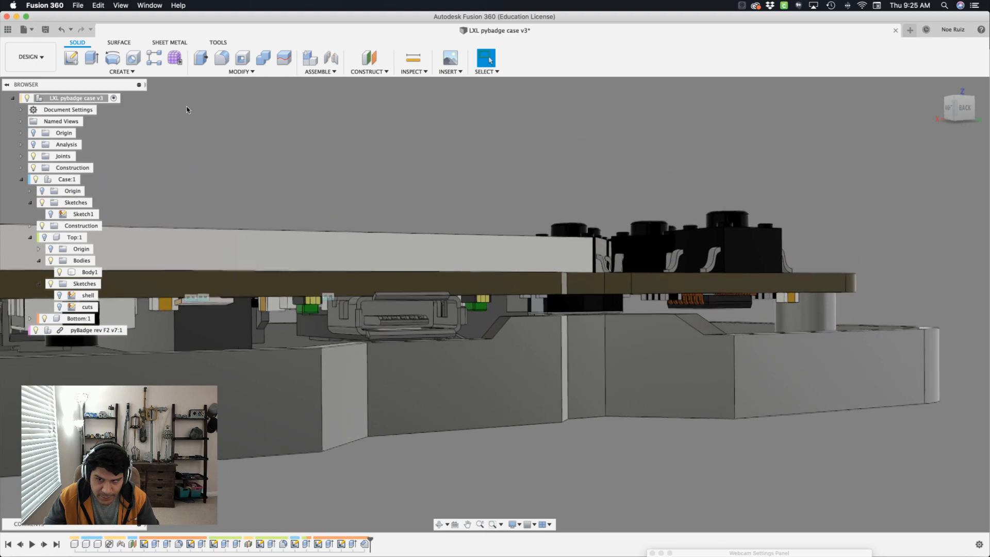
pyautogui.keyDown('shift'); pyautogui.scroll(2, 188, 108); pyautogui.keyUp('shift')
pyautogui.scroll(10, 372, 236)
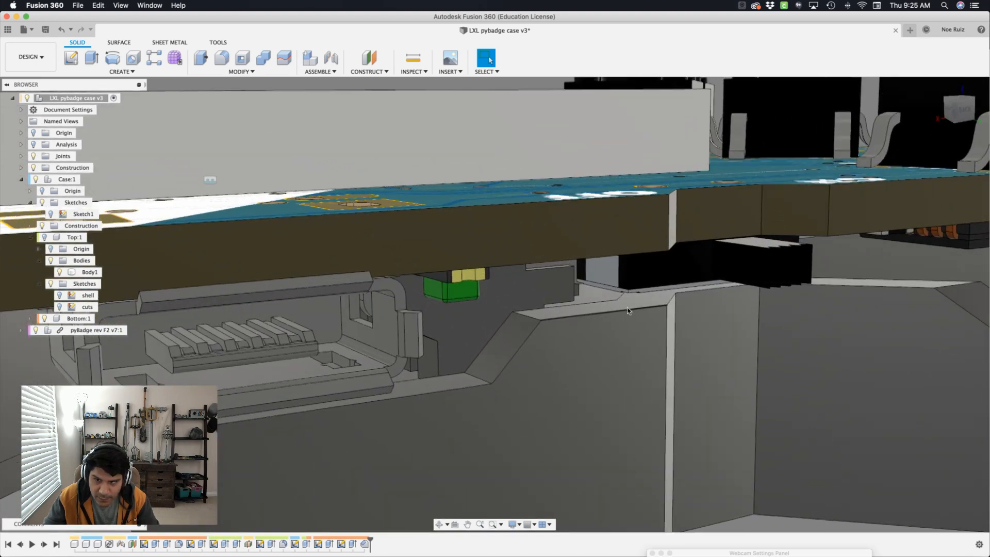
pyautogui.keyDown('shift'); pyautogui.scroll(2, 631, 308); pyautogui.keyUp('shift')
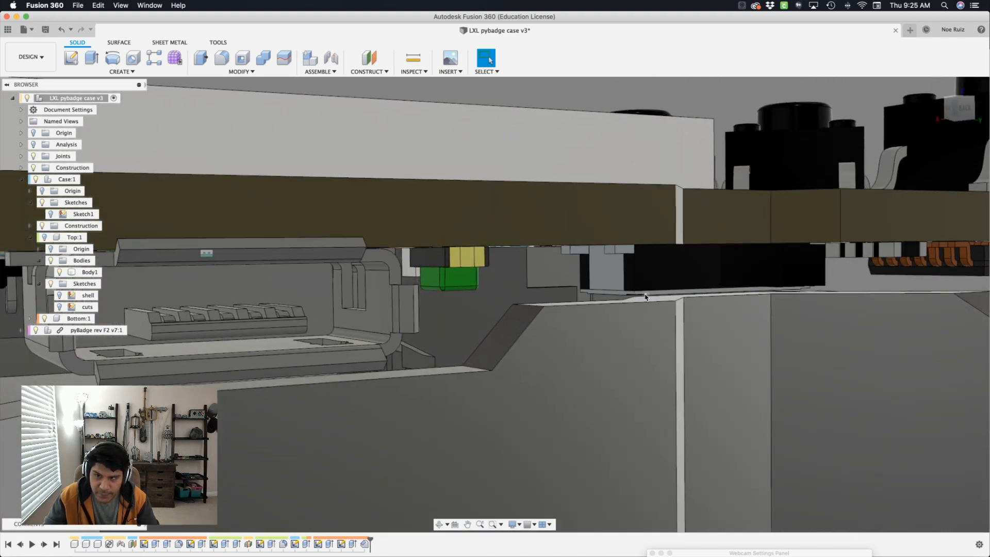
pyautogui.scroll(-8, 645, 297)
pyautogui.keyDown('shift'); pyautogui.scroll(3, 621, 317); pyautogui.keyUp('shift')
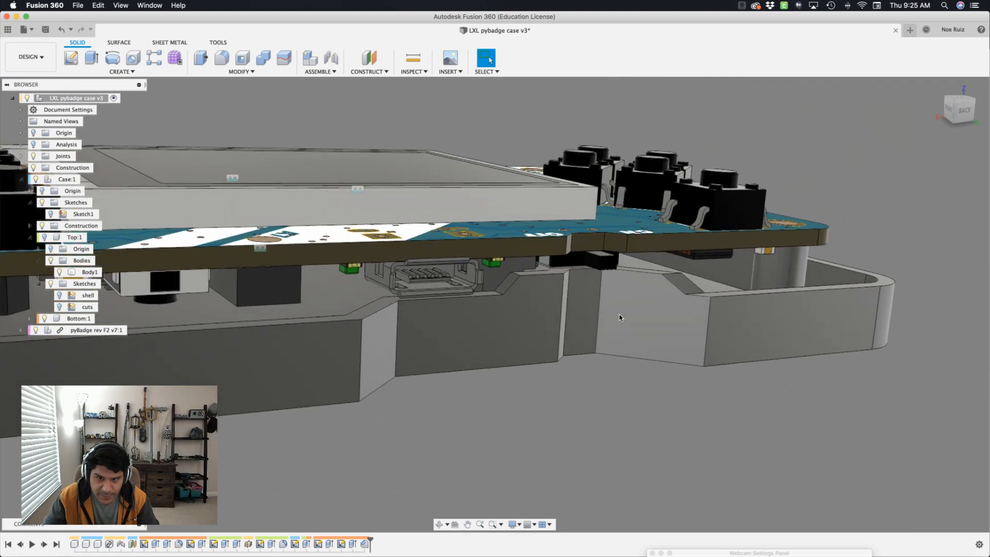
# Step: Show the Top component and examine how the two case halves meet around the switch and USB cutout
pyautogui.keyDown('shift'); pyautogui.hscroll(-4, 620, 316); pyautogui.keyUp('shift')
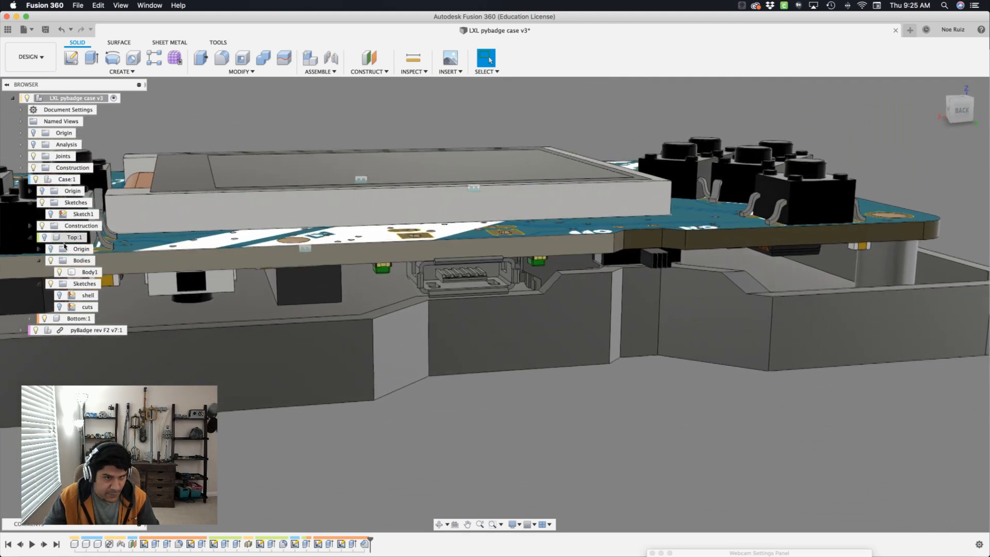
pyautogui.keyDown('shift'); pyautogui.hscroll(-6, 66, 244); pyautogui.keyUp('shift')
pyautogui.click(89, 272)
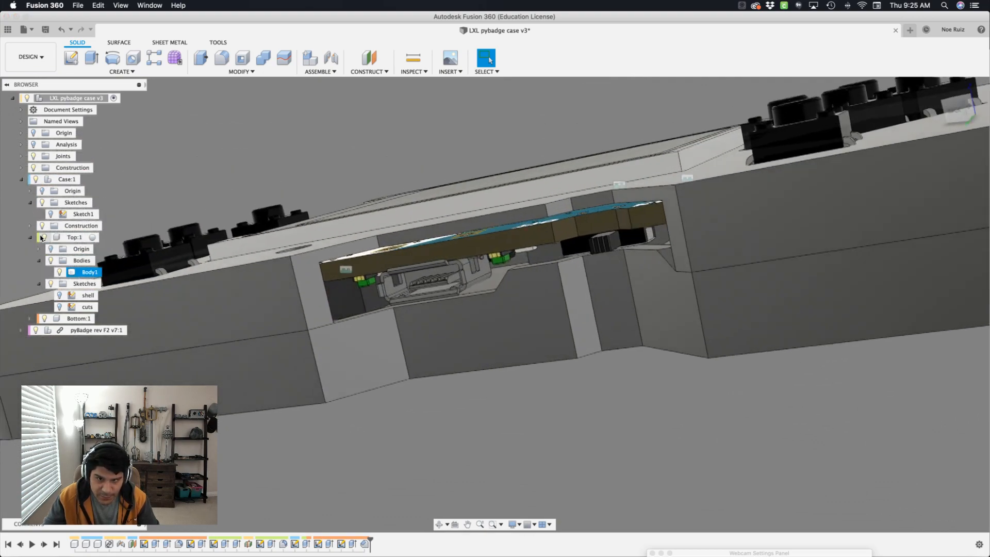
pyautogui.keyDown('shift'); pyautogui.scroll(6, 236, 345); pyautogui.keyUp('shift')
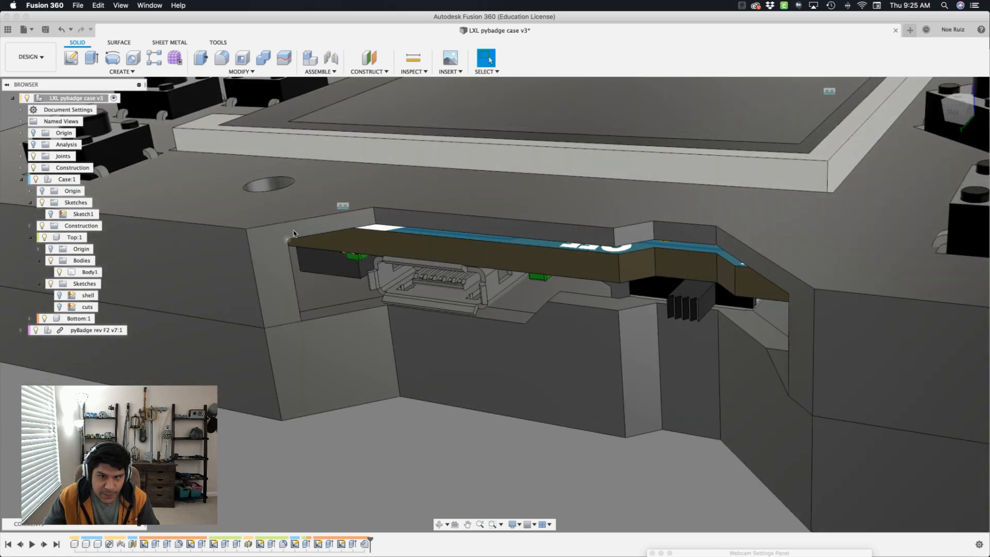
pyautogui.press('Escape')
pyautogui.keyDown('shift'); pyautogui.hscroll(-5, 324, 285); pyautogui.keyUp('shift')
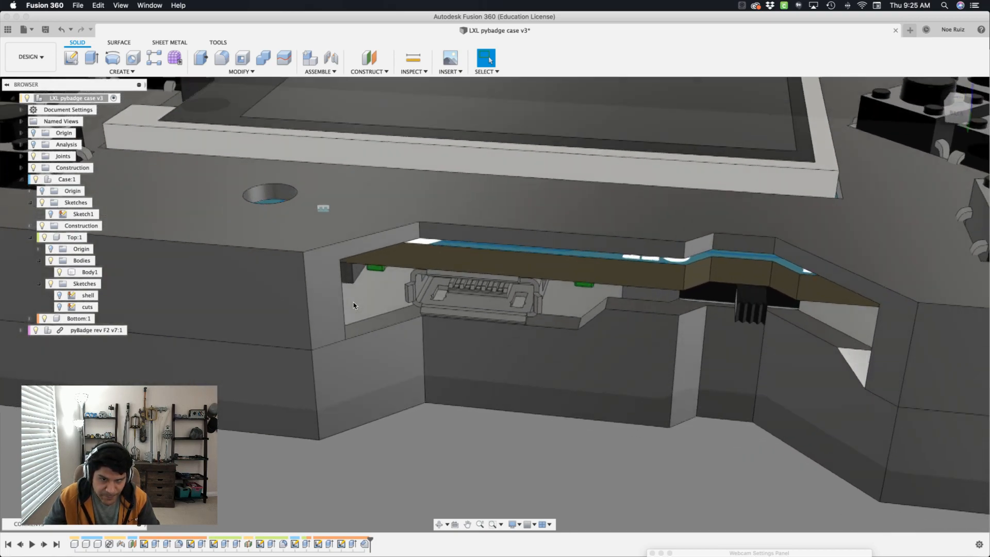
pyautogui.keyDown('shift'); pyautogui.scroll(8, 354, 305); pyautogui.keyUp('shift')
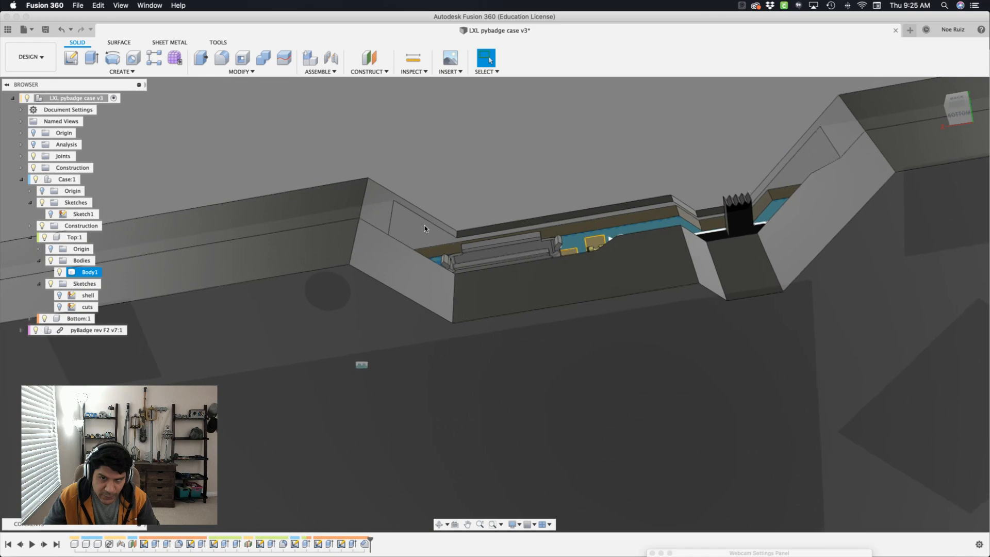
pyautogui.keyDown('shift'); pyautogui.scroll(-8, 425, 228); pyautogui.keyUp('shift')
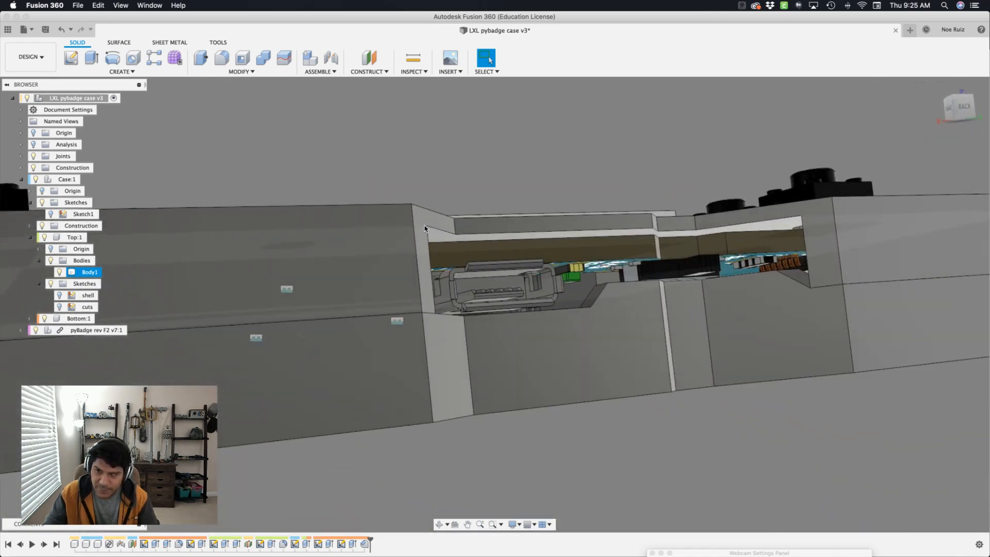
# Step: Examine the closed case from all sides, checking the button, screen and LED openings and the seam between the halves
pyautogui.keyDown('shift'); pyautogui.scroll(-8, 425, 228); pyautogui.keyUp('shift')
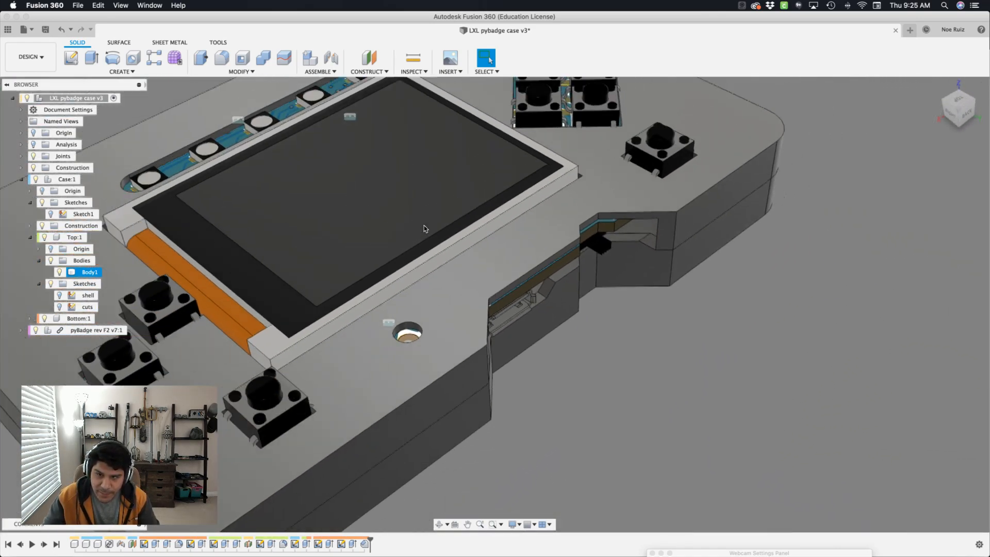
pyautogui.keyDown('shift'); pyautogui.scroll(-10, 425, 229); pyautogui.keyUp('shift')
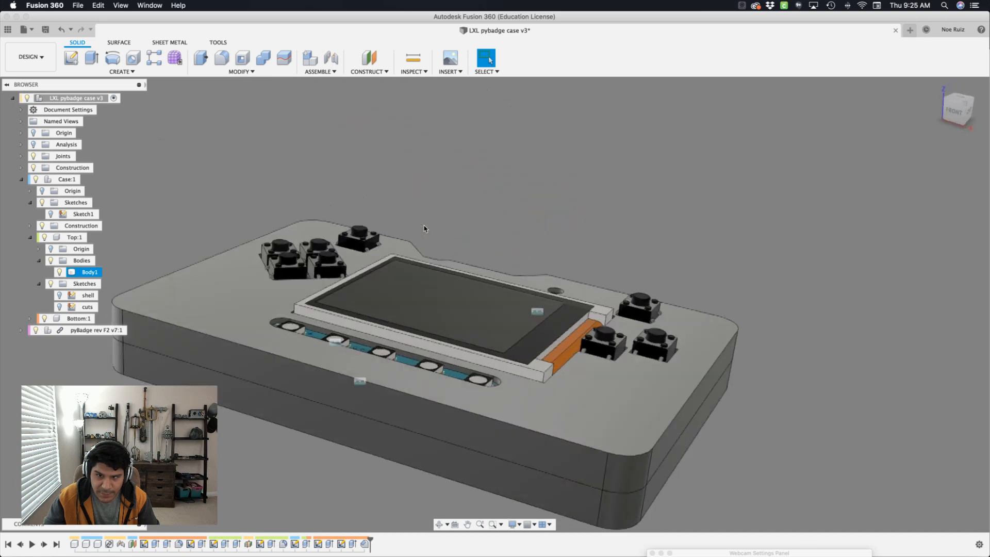
pyautogui.keyDown('shift'); pyautogui.scroll(-10, 424, 228); pyautogui.keyUp('shift')
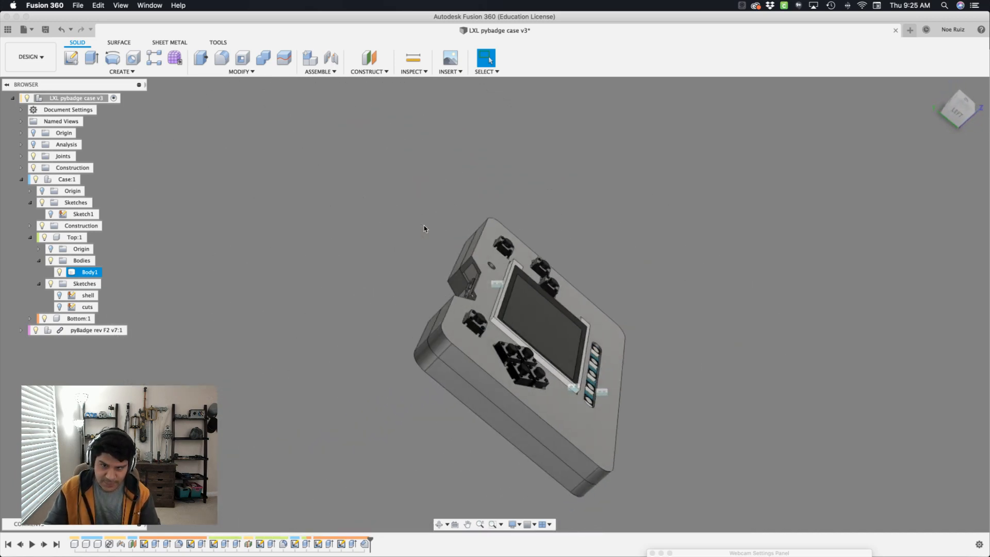
pyautogui.keyDown('shift'); pyautogui.scroll(-10, 424, 228); pyautogui.keyUp('shift')
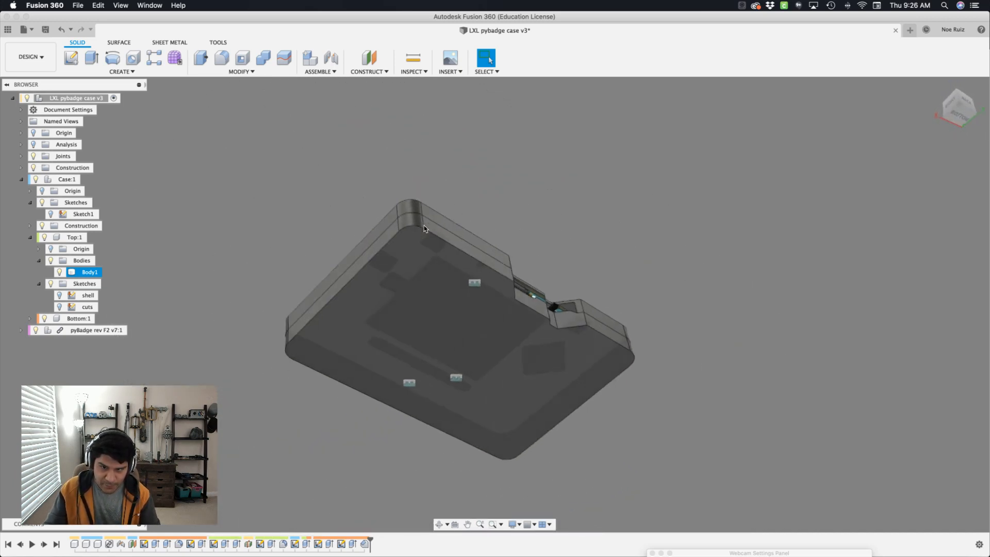
pyautogui.keyDown('shift'); pyautogui.scroll(-5, 424, 228); pyautogui.keyUp('shift')
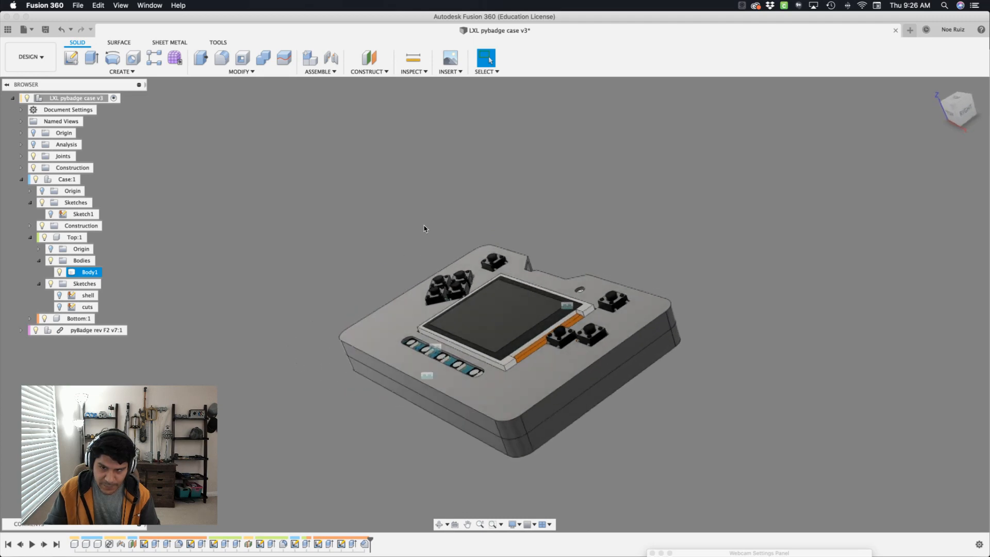
pyautogui.click(424, 228)
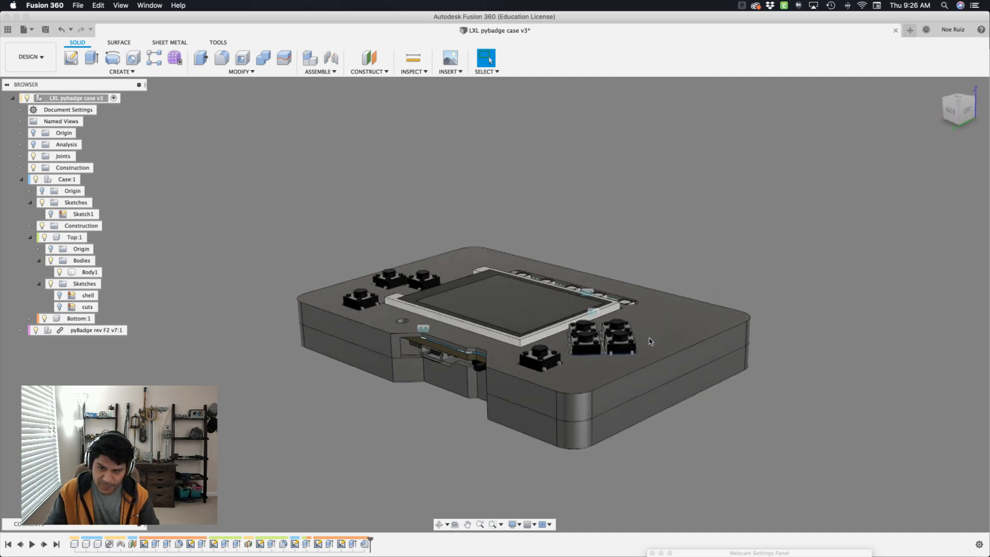
pyautogui.click(395, 317)
pyautogui.click(397, 338)
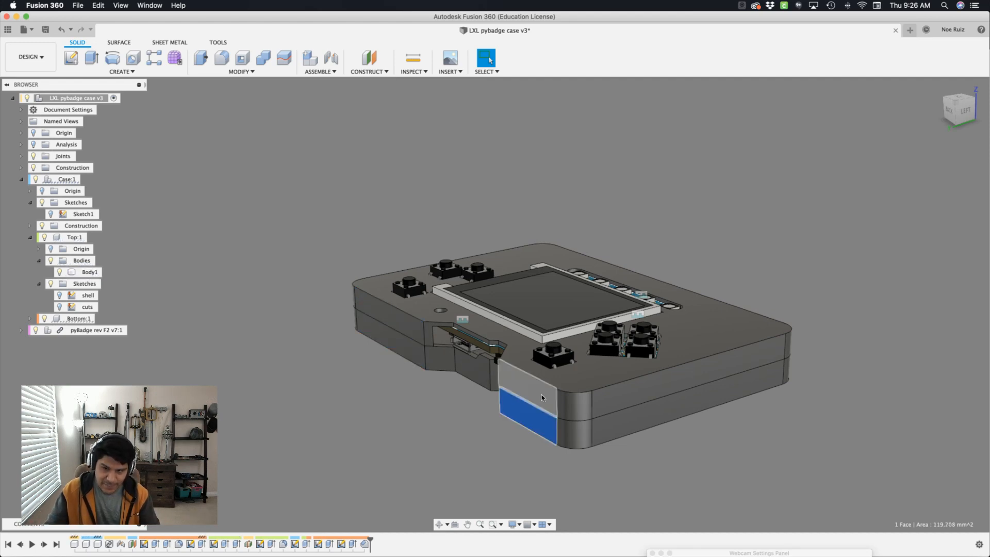
pyautogui.keyDown('shift'); pyautogui.moveTo(649, 376); pyautogui.dragTo(529, 393, button='middle'); pyautogui.keyUp('shift')
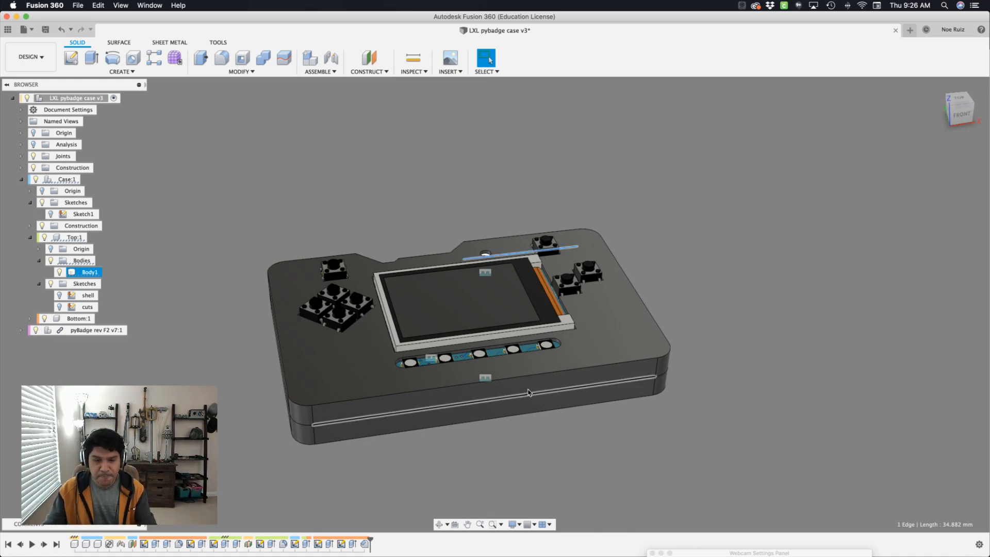
pyautogui.keyDown('shift'); pyautogui.moveTo(528, 393); pyautogui.dragTo(528, 393, button='middle'); pyautogui.keyUp('shift')
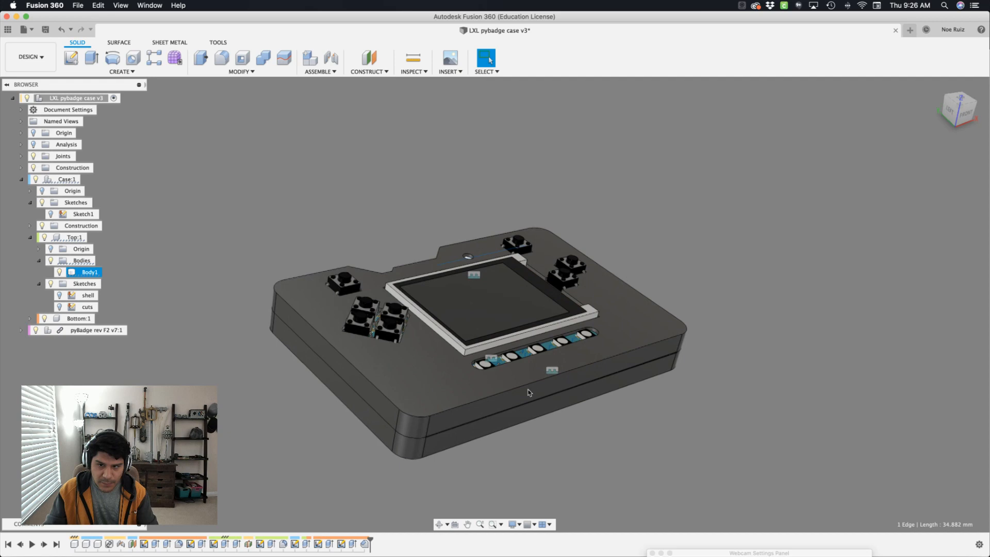
# Step: Clear the selection and save the design as a new version described as User Saved
pyautogui.click(290, 413)
pyautogui.press('super+s')
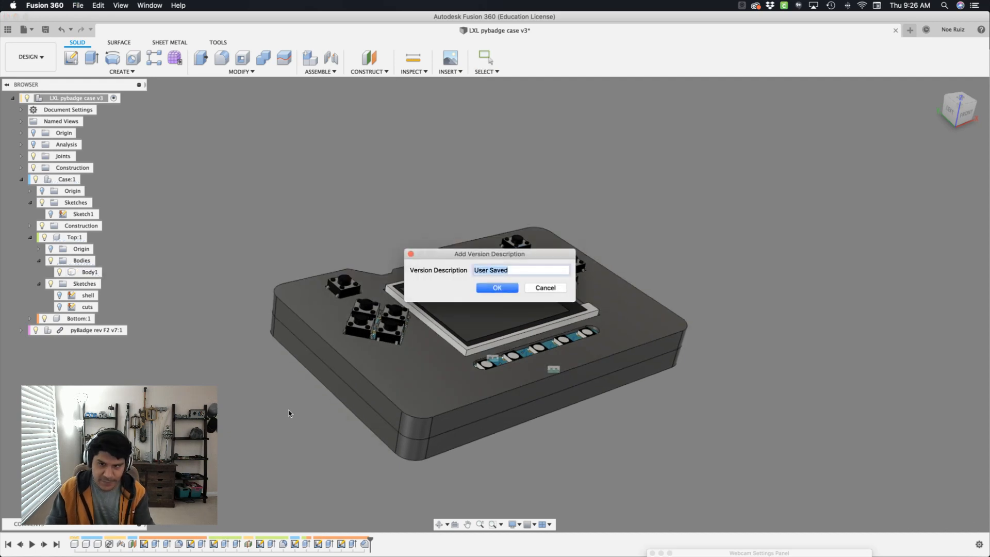
pyautogui.press('Return')
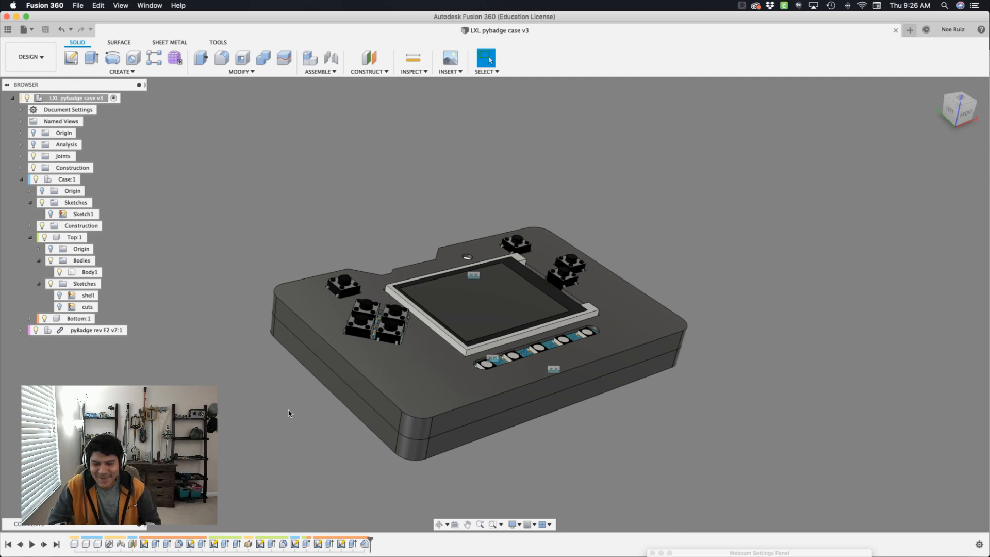
# Step: Switch to Wirecast and put the first Logitech camera source live
pyautogui.press('super+Tab')
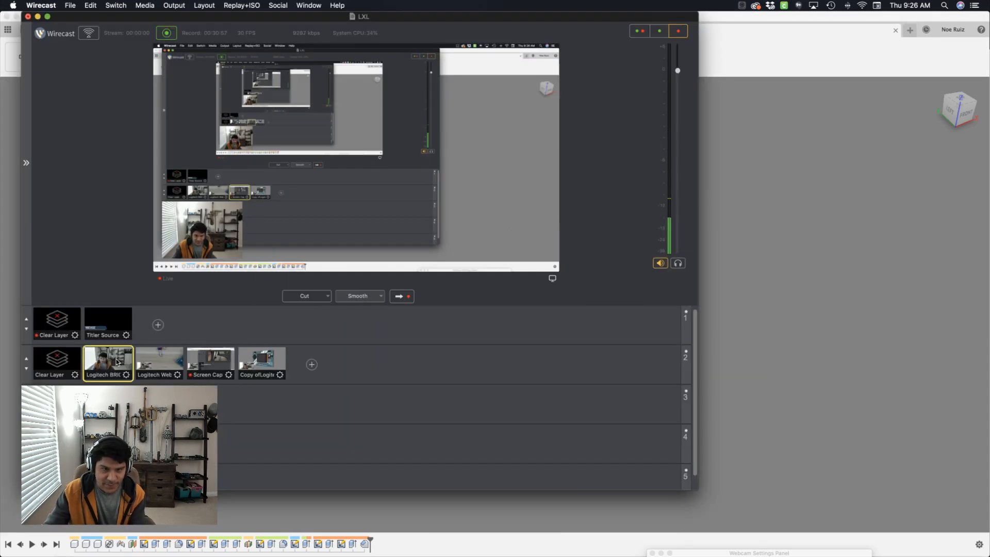
pyautogui.click(118, 362)
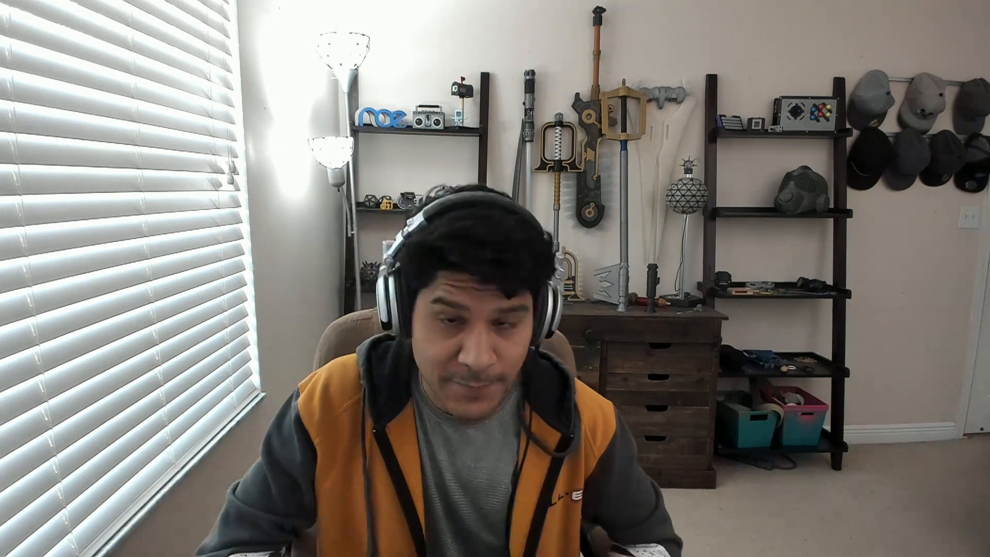